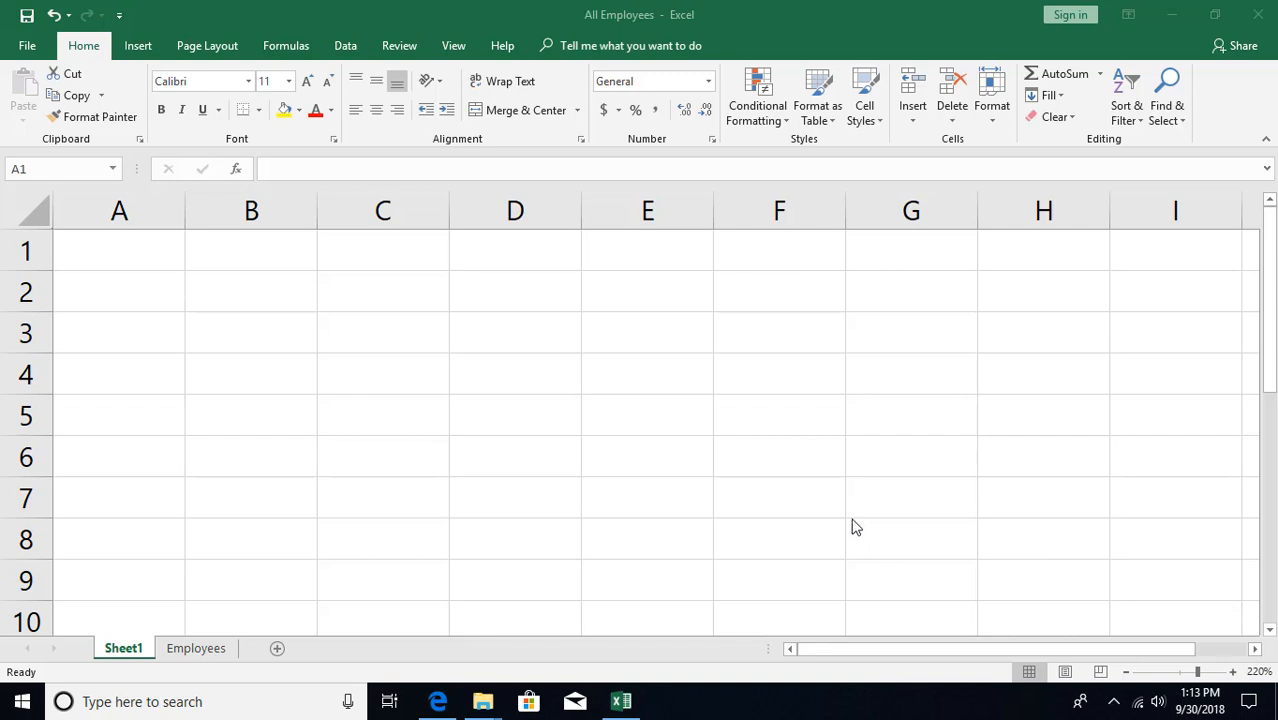
Enter the column header Age in cell A1 of Sheet1
click(126, 250)
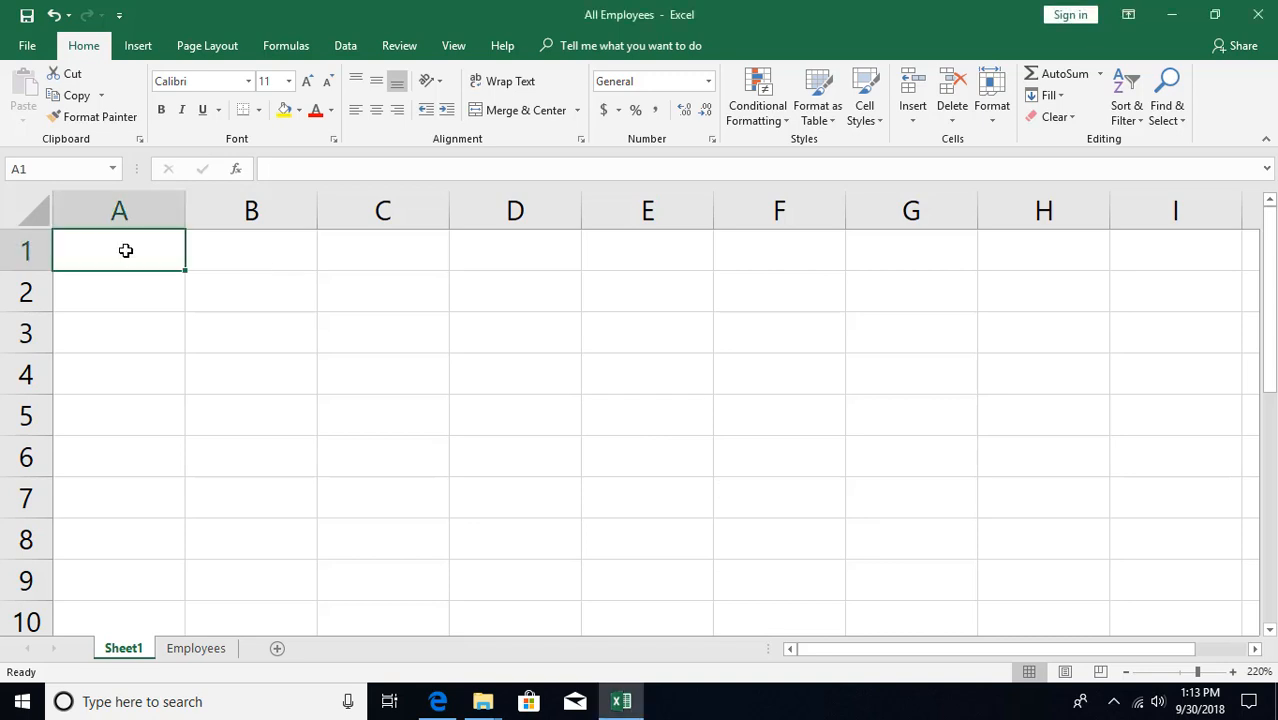
text(Age)
key(Return)
Fill cells A2:A9 with random ages using the formula =RANDBETWEEN(10,50)
key(shift+Down)
key(shift+Down)
key(shift+Down)
key(shift+Down)
key(shift+Down)
key(shift+Down)
key(shift+Down)
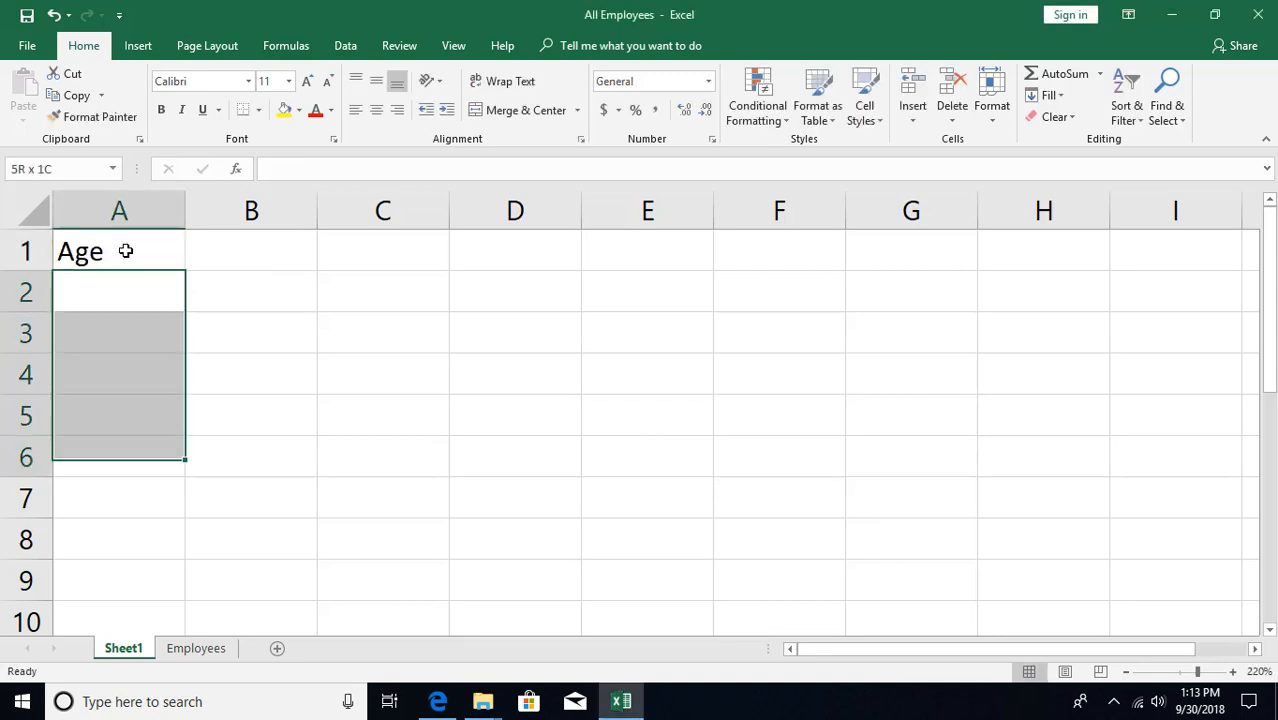
text(=ran)
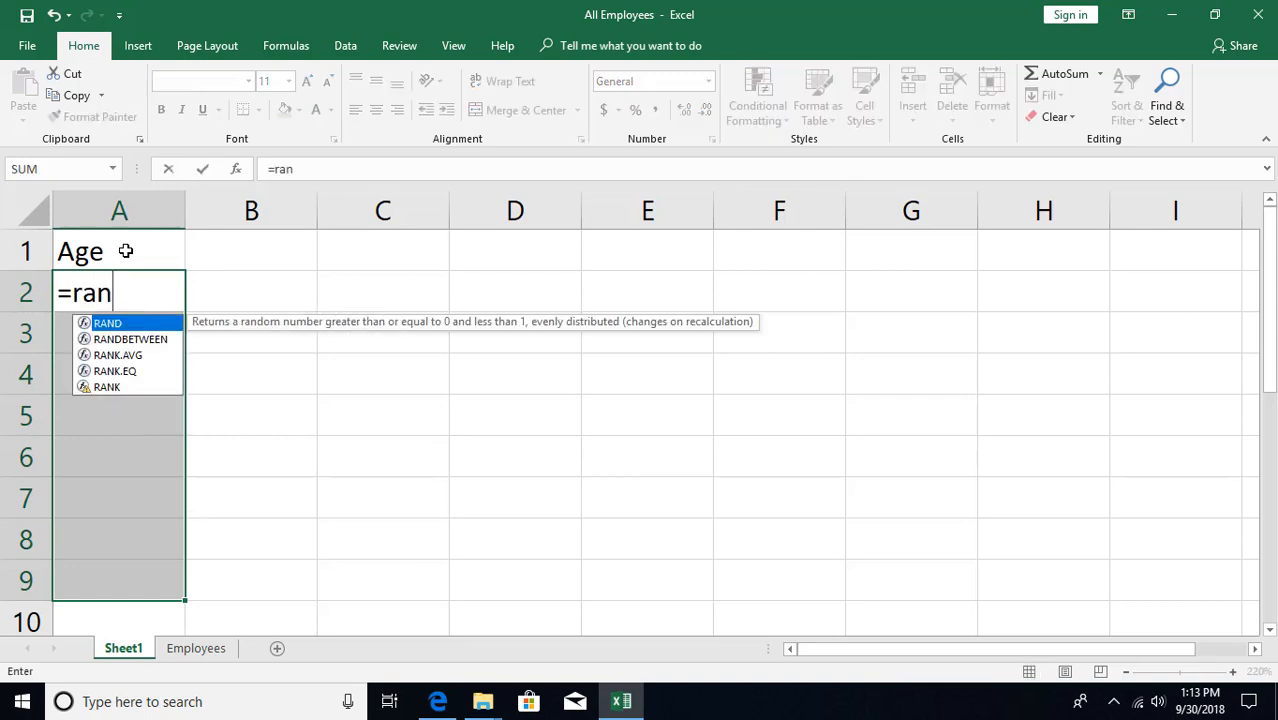
key(Down)
key(Tab)
text(,10)
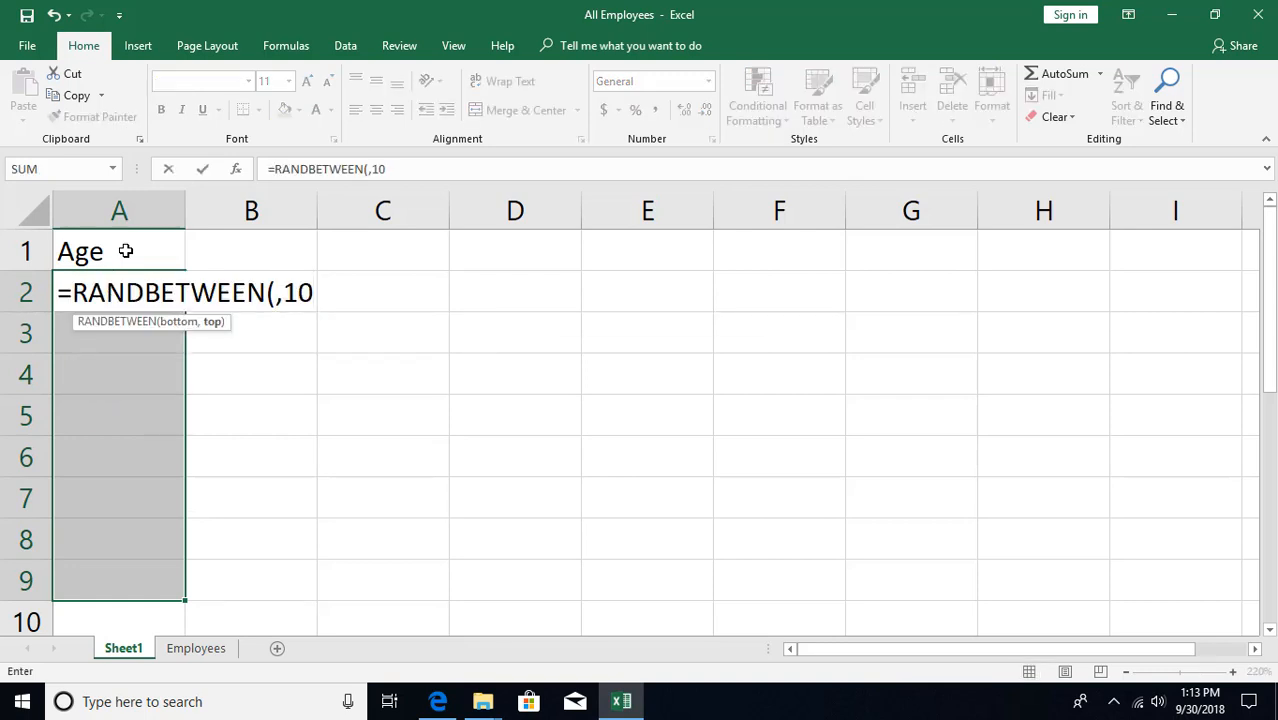
key(BackSpace)
key(BackSpace)
key(BackSpace)
text(10,50)
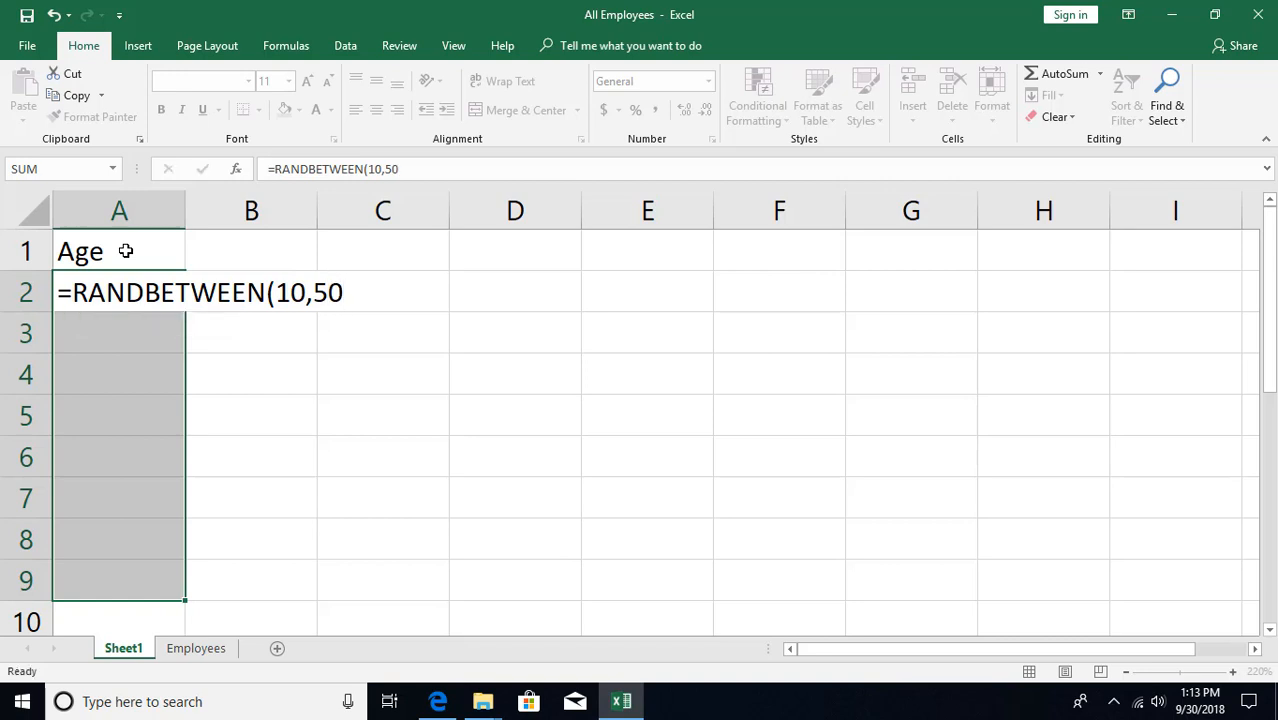
key(ctrl+Return)
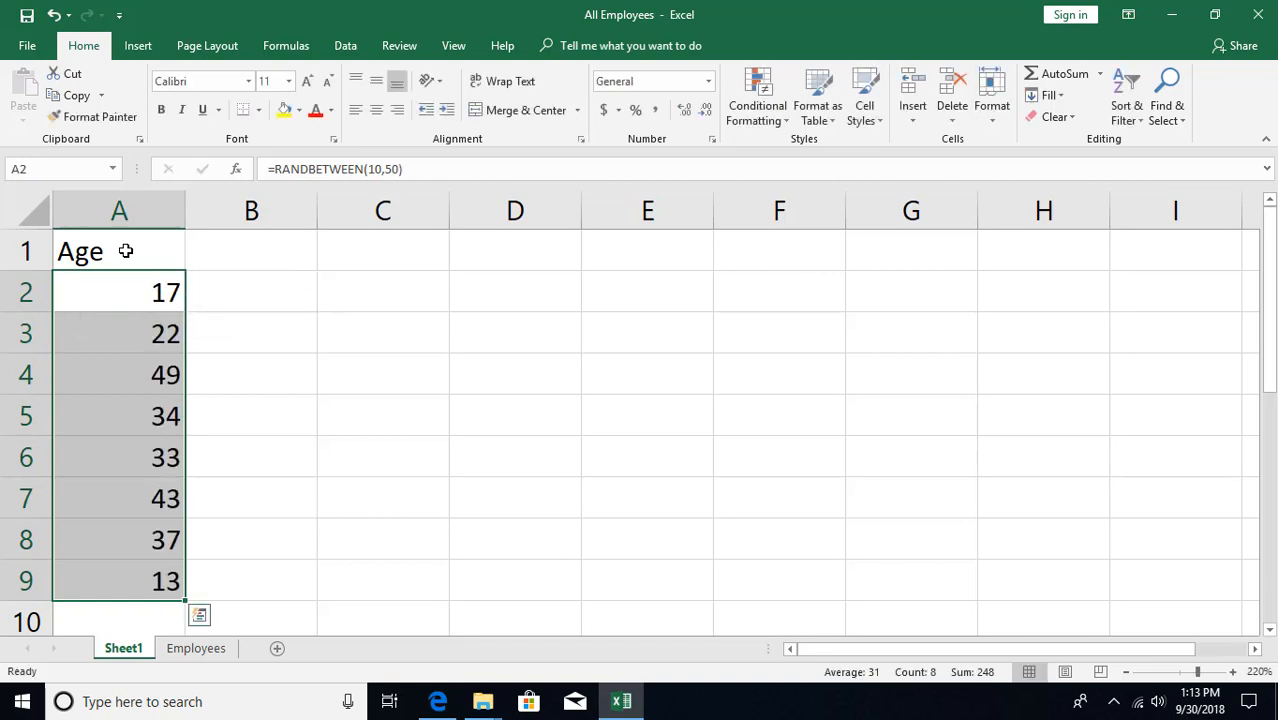
Replace the random age formulas in A2:A9 with their static values using Paste Special Values
key(ctrl+c)
key(ctrl+alt+v)
key(v)
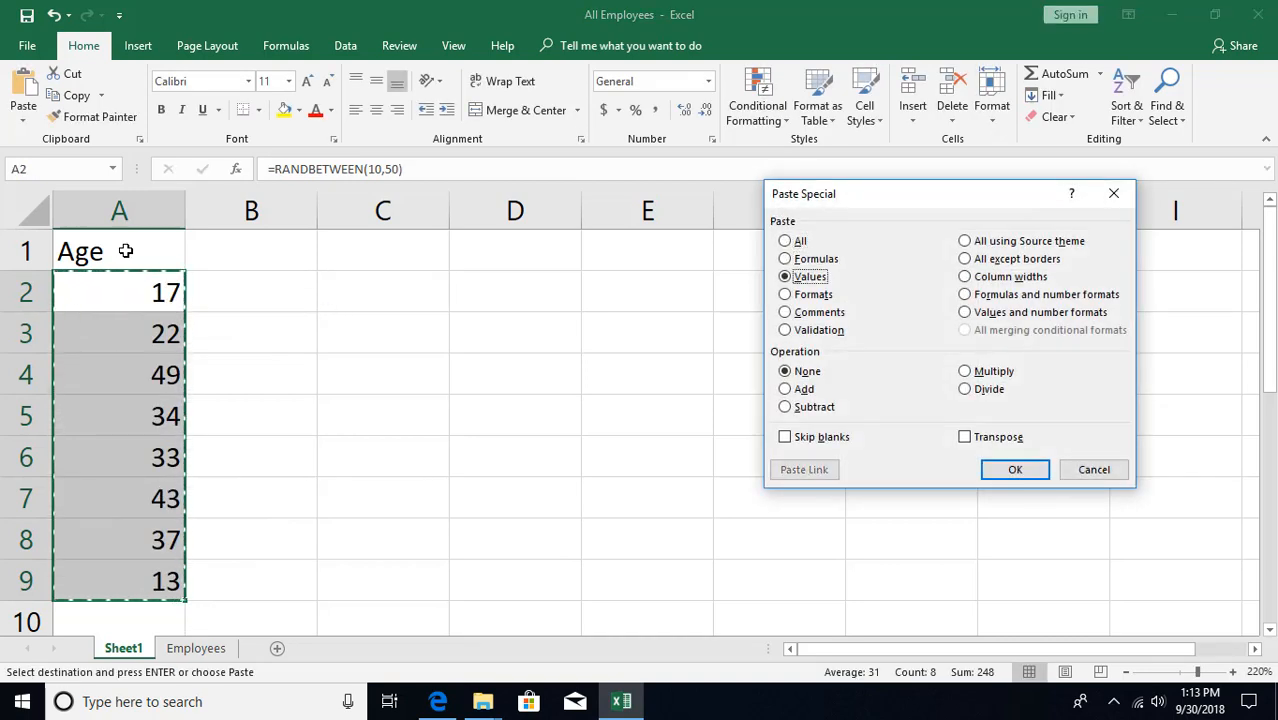
key(Return)
click(72, 392)
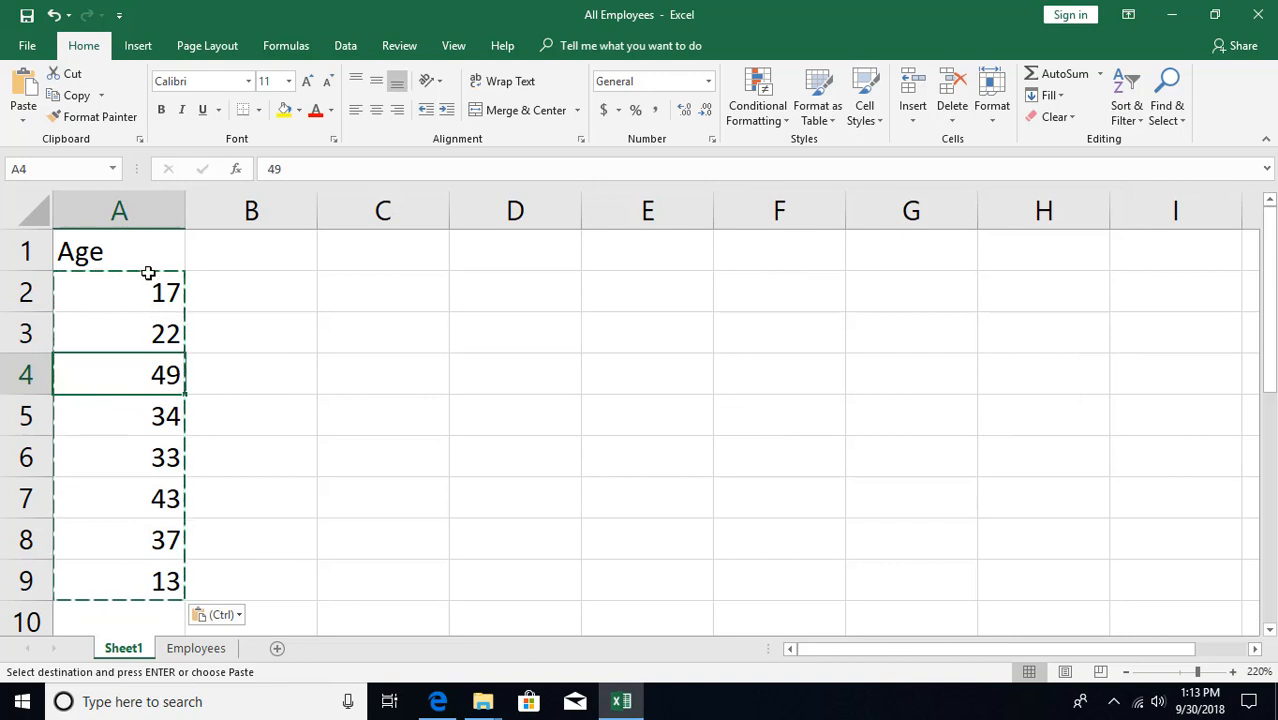
click(148, 275)
click(140, 338)
click(126, 396)
key(Escape)
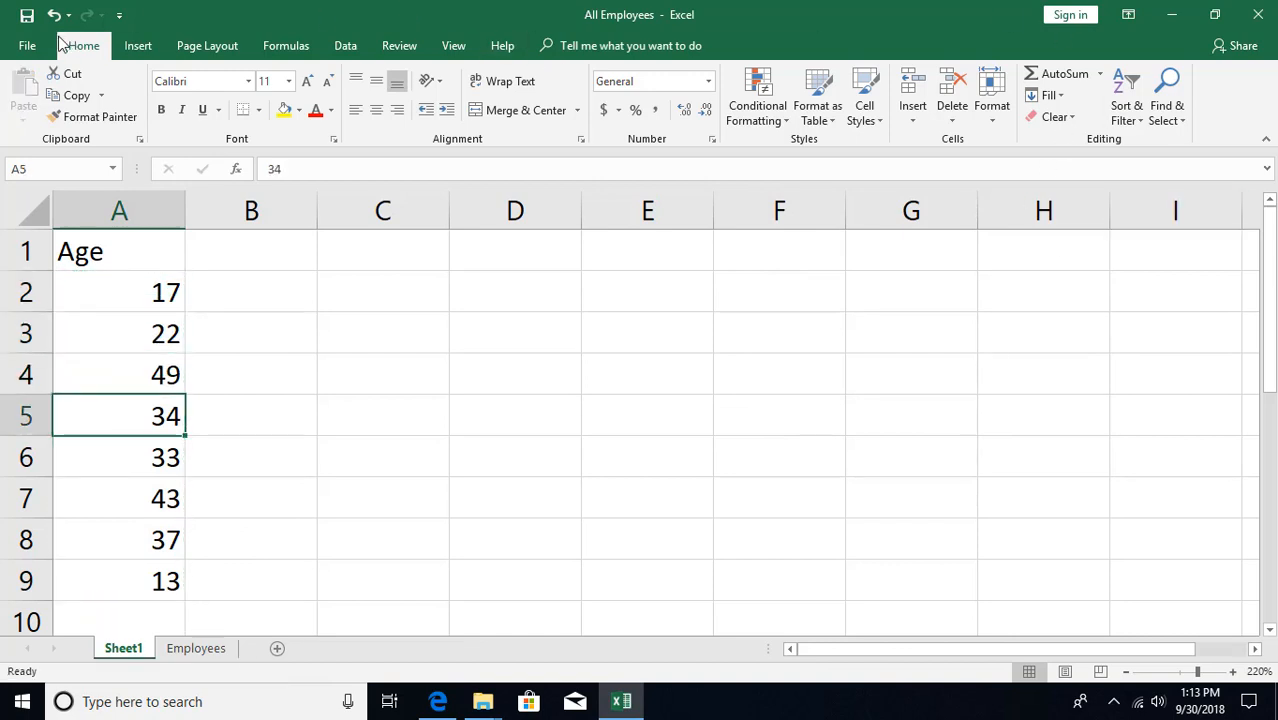
Sort the Age column from smallest to largest, followed by largest to smallest
click(1128, 120)
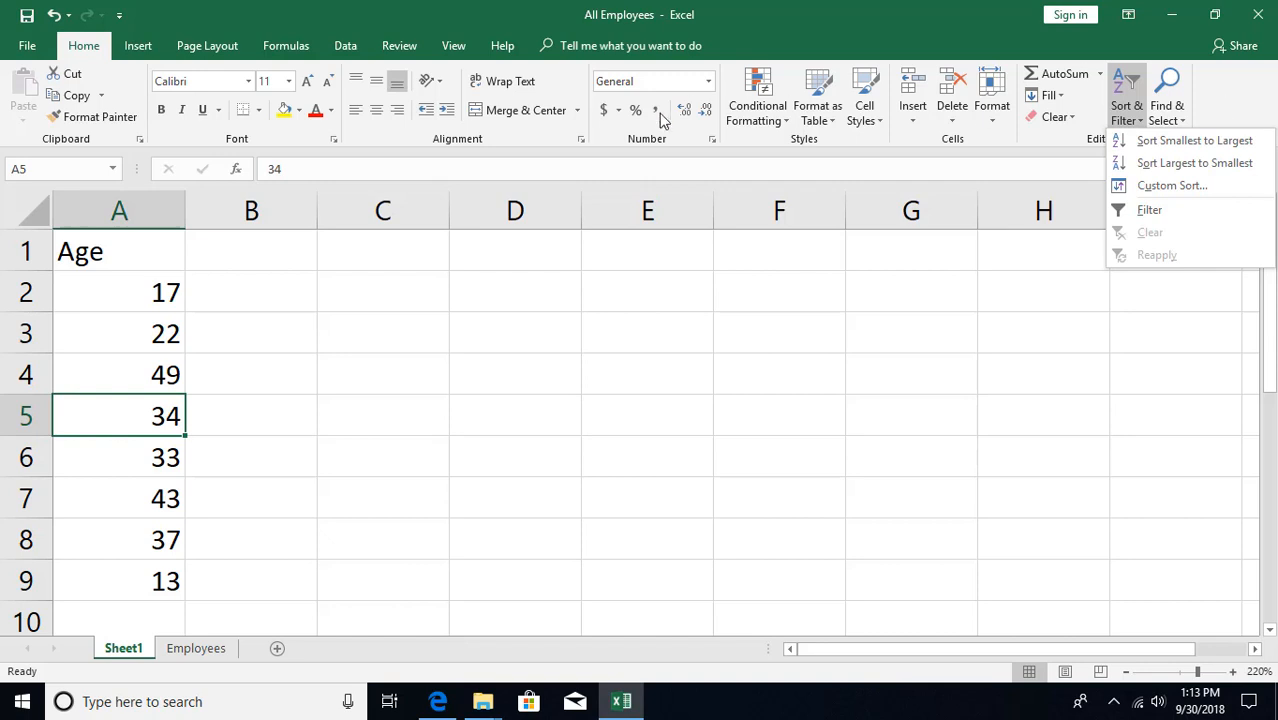
click(342, 50)
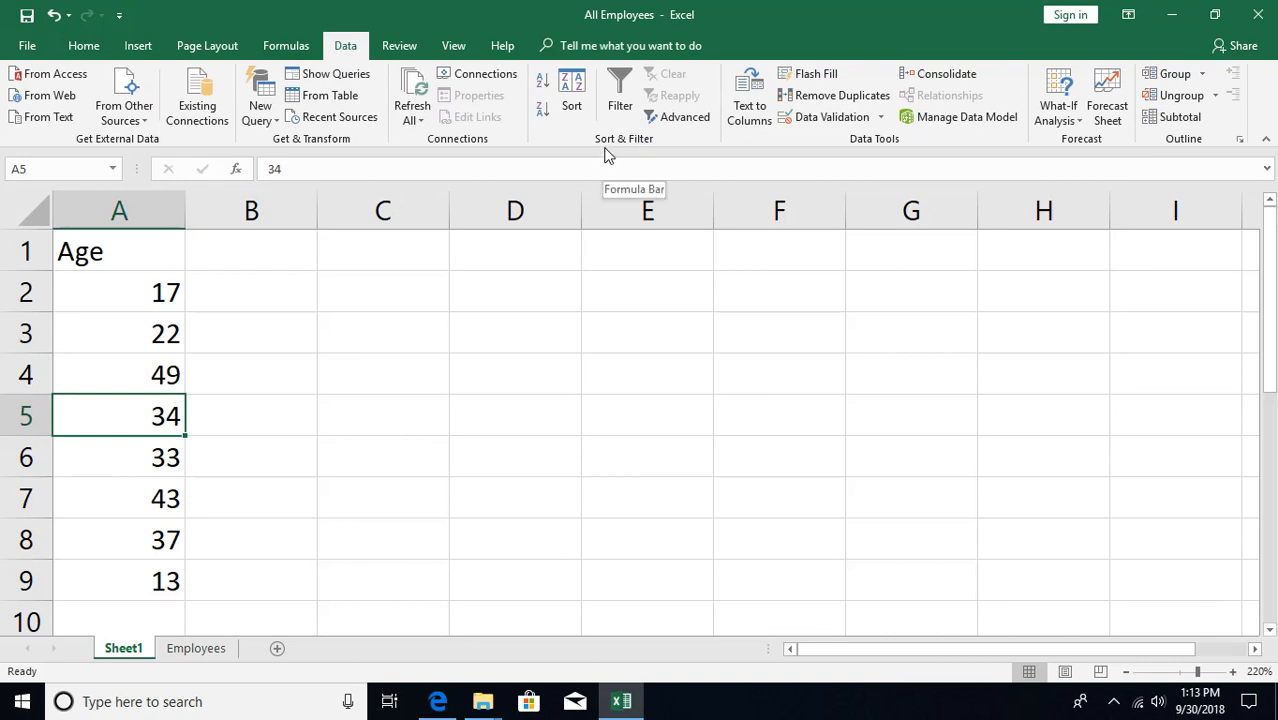
click(545, 89)
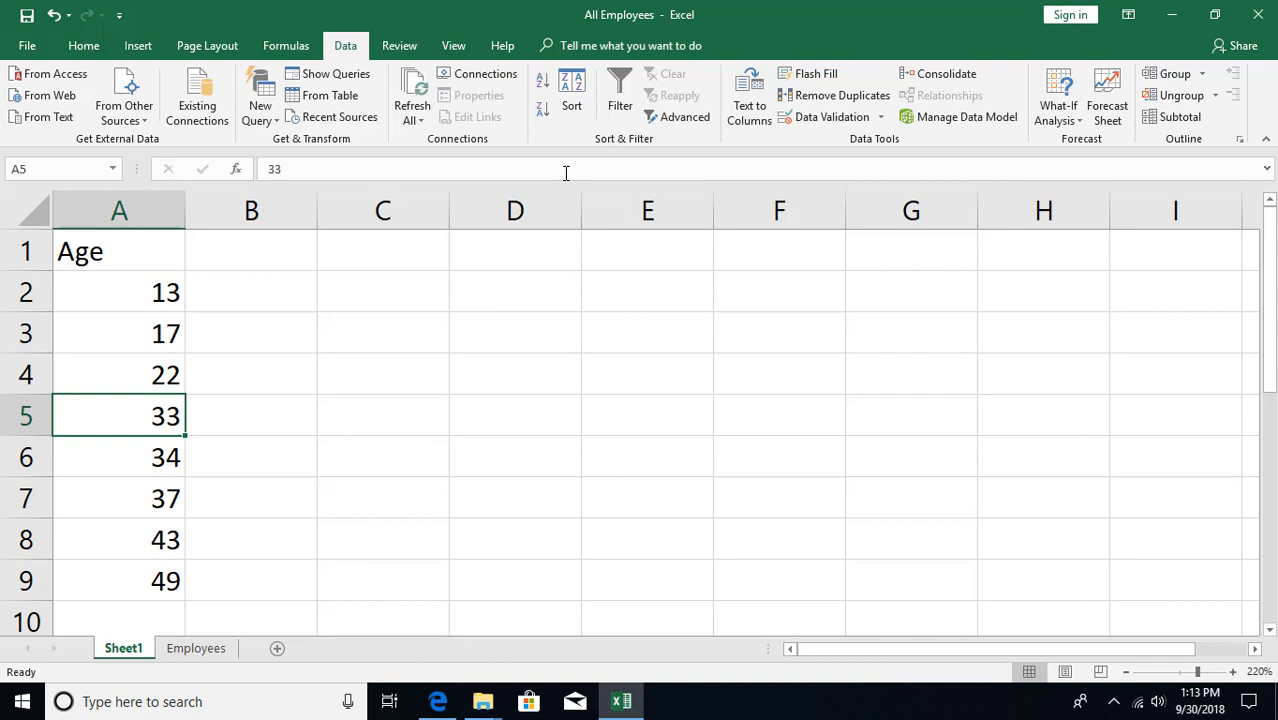
click(541, 113)
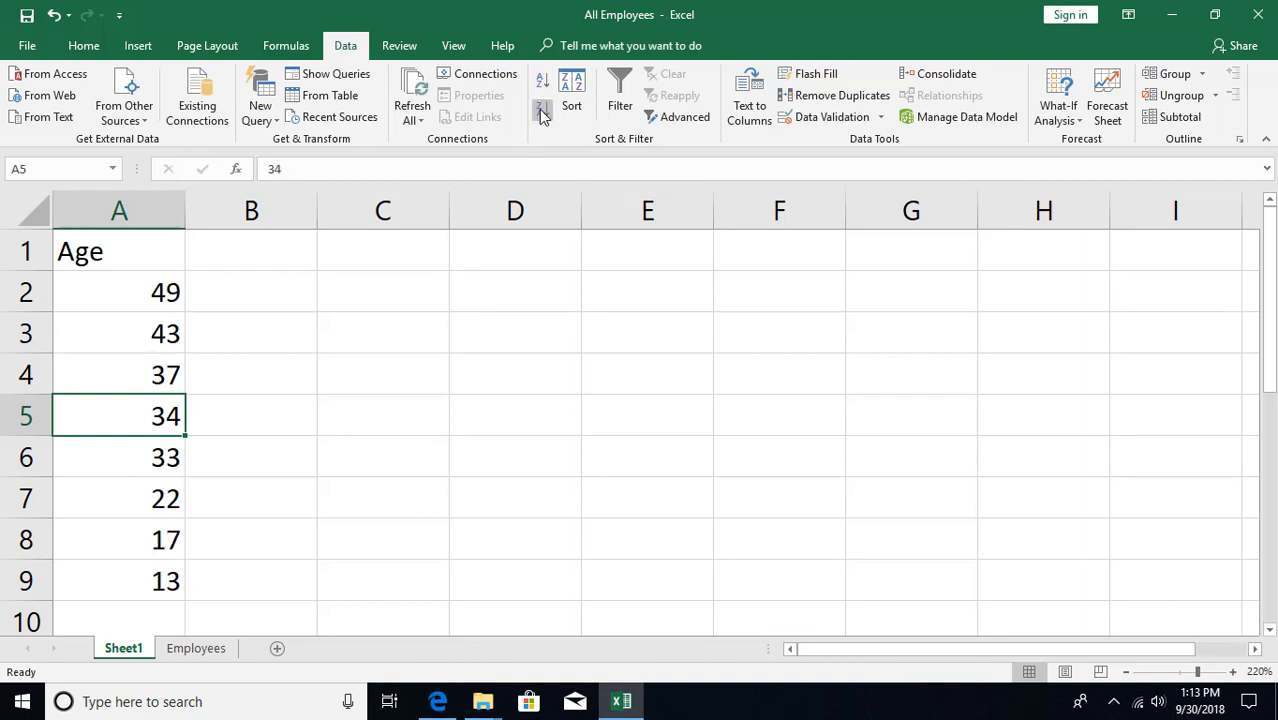
Re-sort the Age column from smallest to largest
click(82, 46)
click(125, 324)
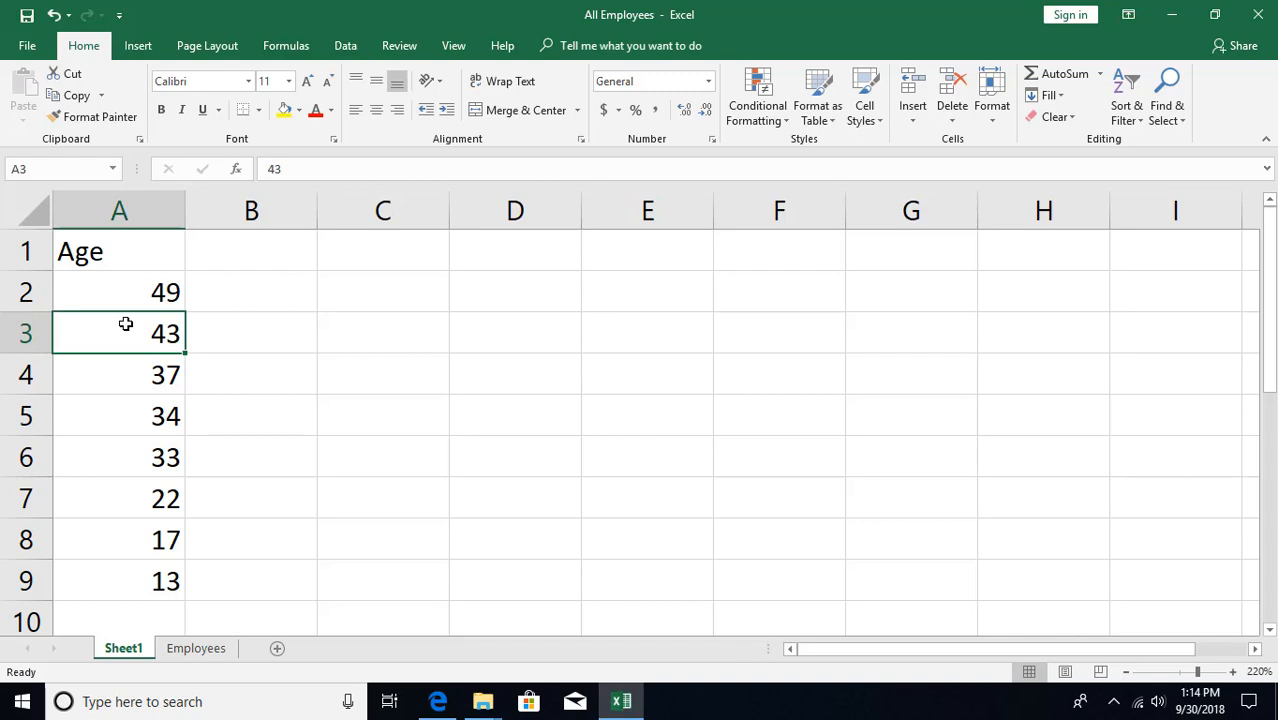
key(alt)
key(h)
key(s)
key(s)
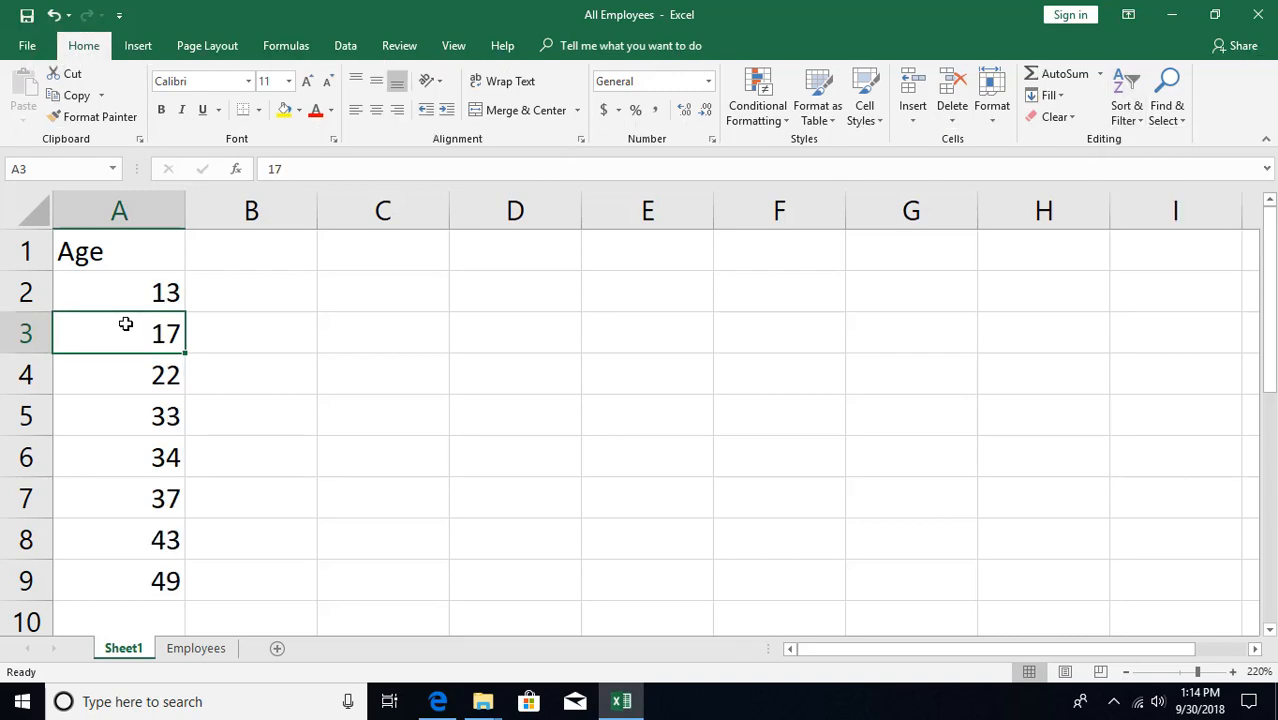
Reverse the Age column's order by sorting it from largest to smallest
key(alt)
key(h)
key(s)
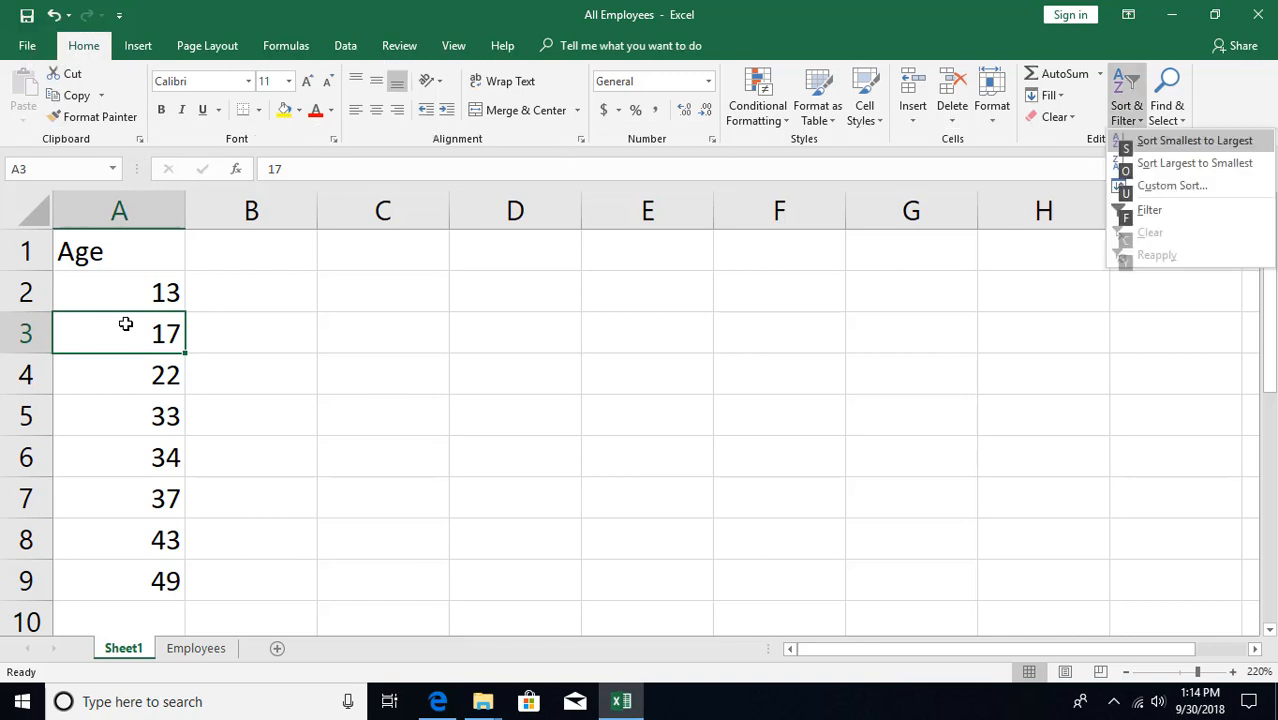
key(o)
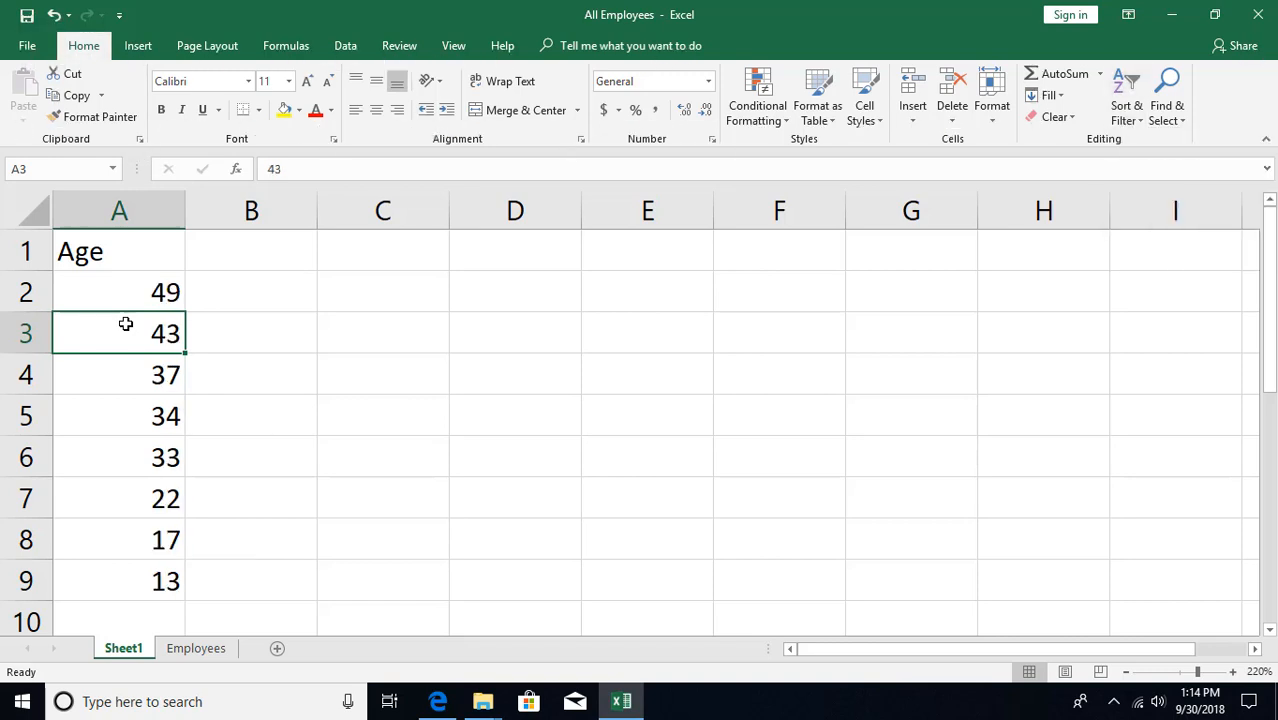
Enter the column header Date in cell A12, below the Age list
click(361, 259)
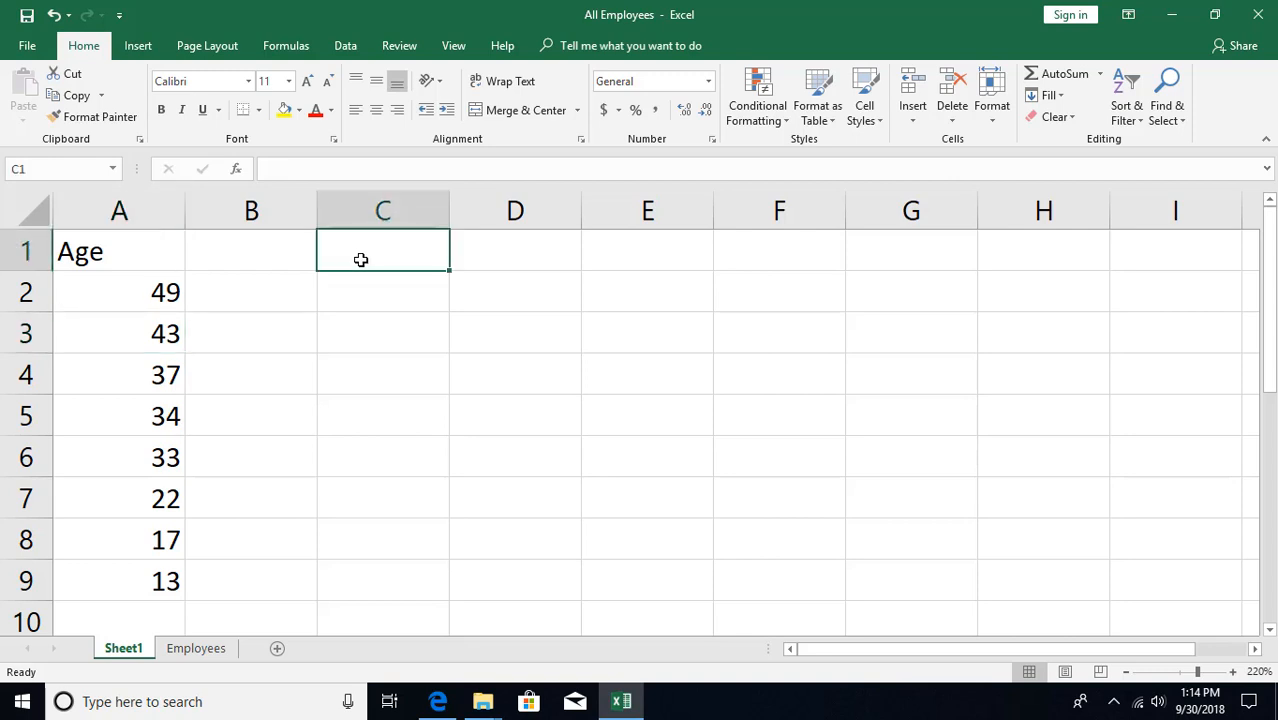
scroll(351, 329, down, 3)
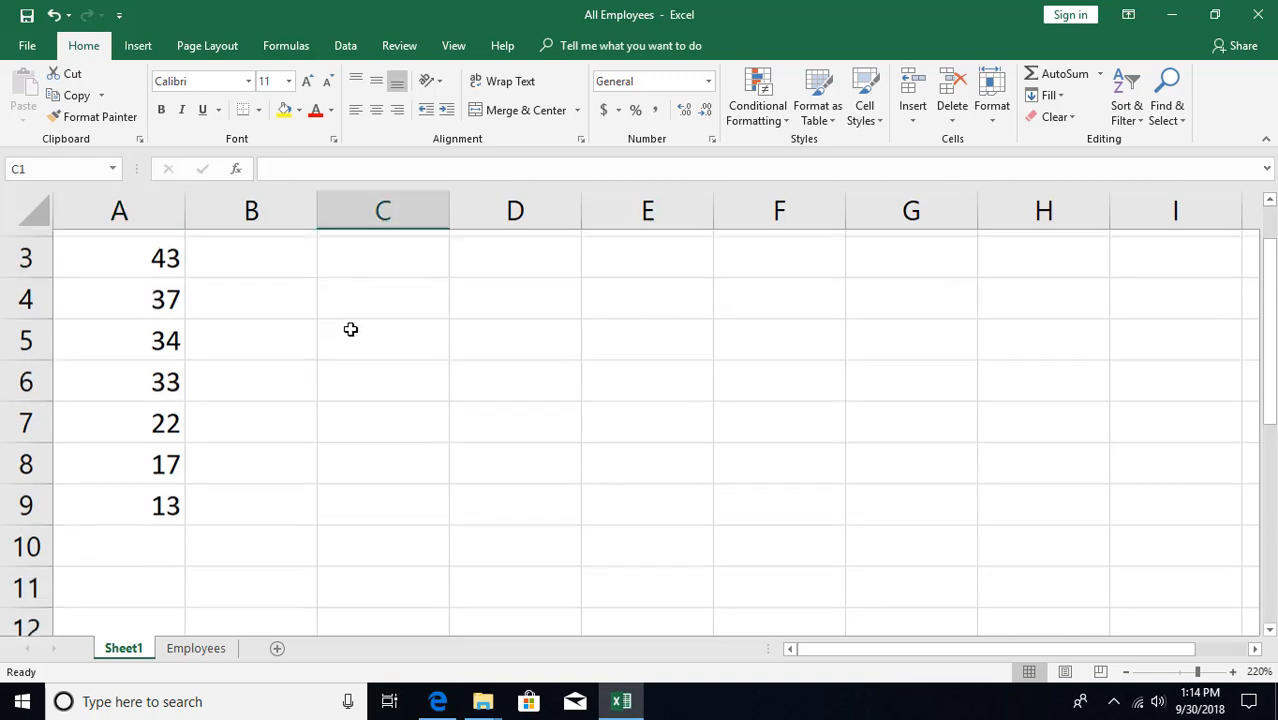
click(132, 337)
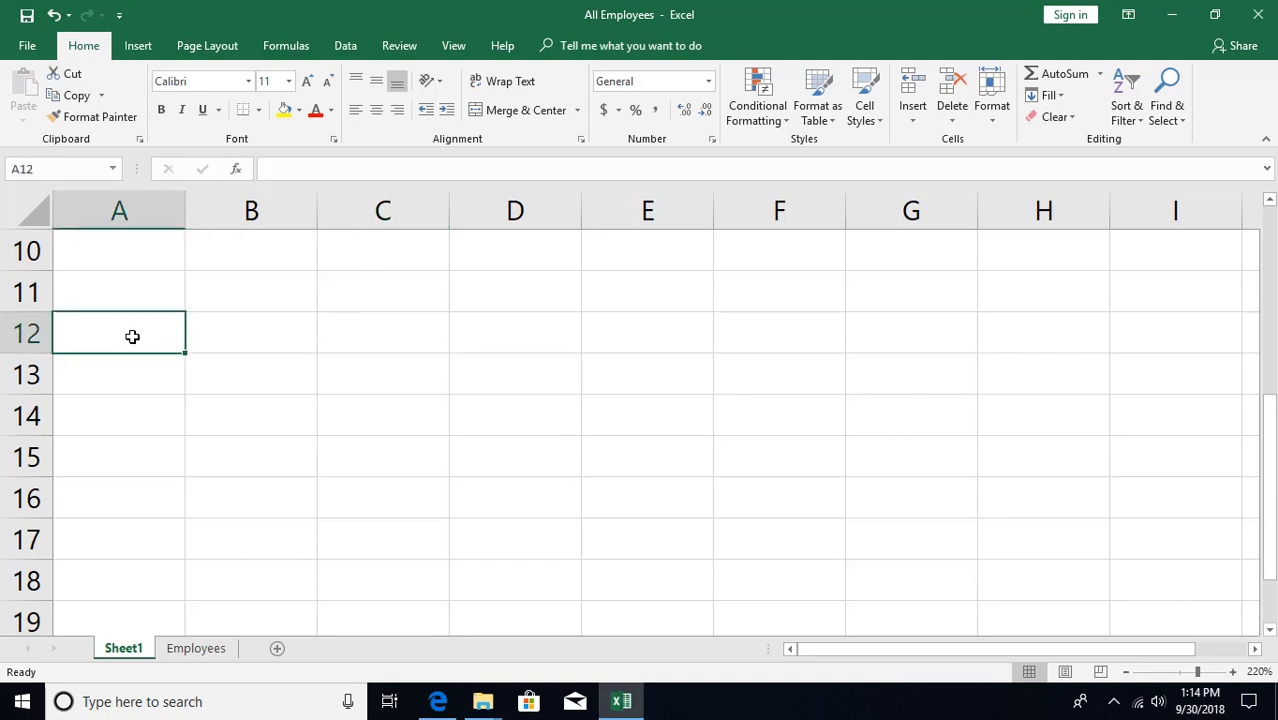
text(Date)
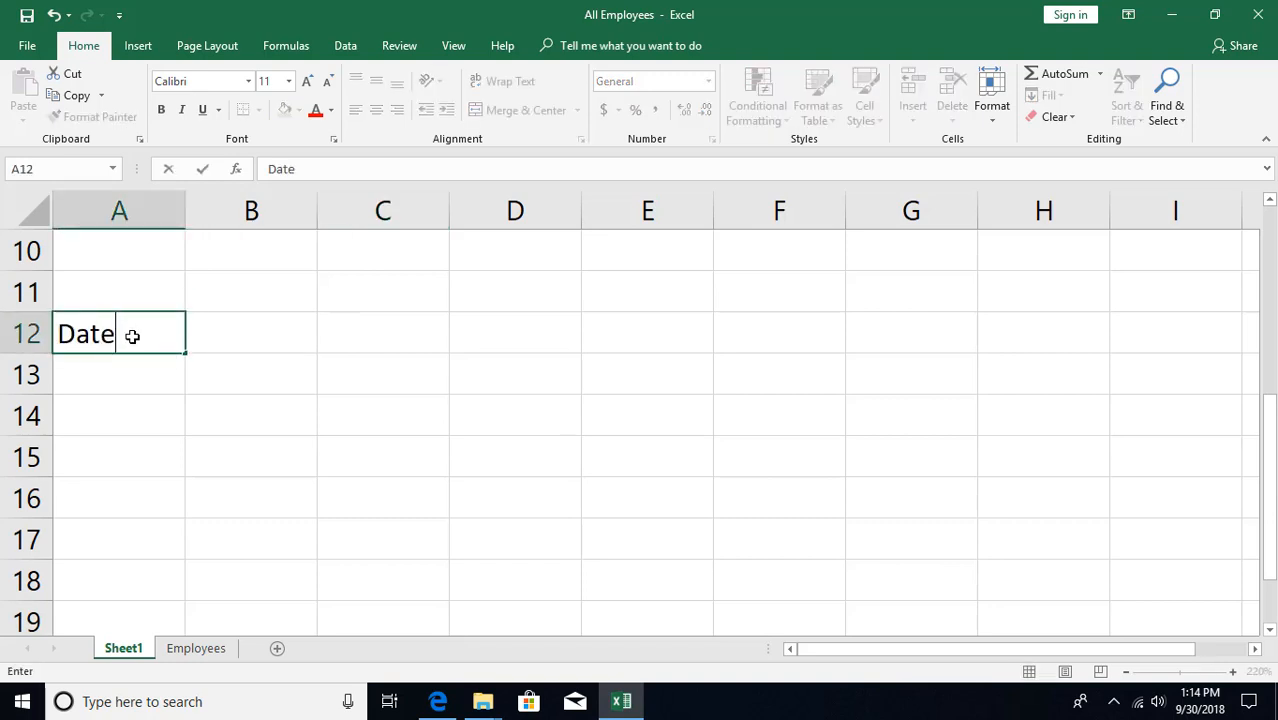
key(Return)
Fill cells A13:A20 with random date serial numbers using the formula =RANDBETWEEN(40000,43000)
key(shift+Down)
key(shift+Down)
key(shift+Down)
key(shift+Down)
key(shift+Down)
key(shift+Down)
key(shift+Down)
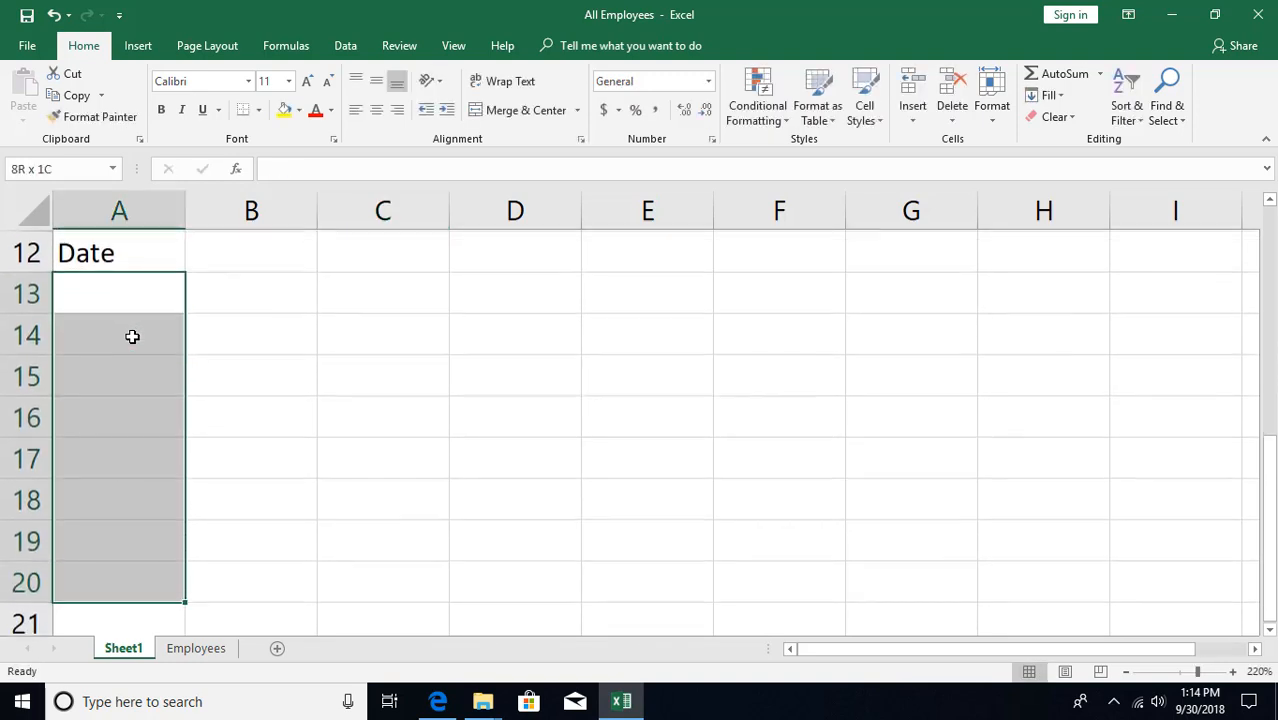
text(=rand)
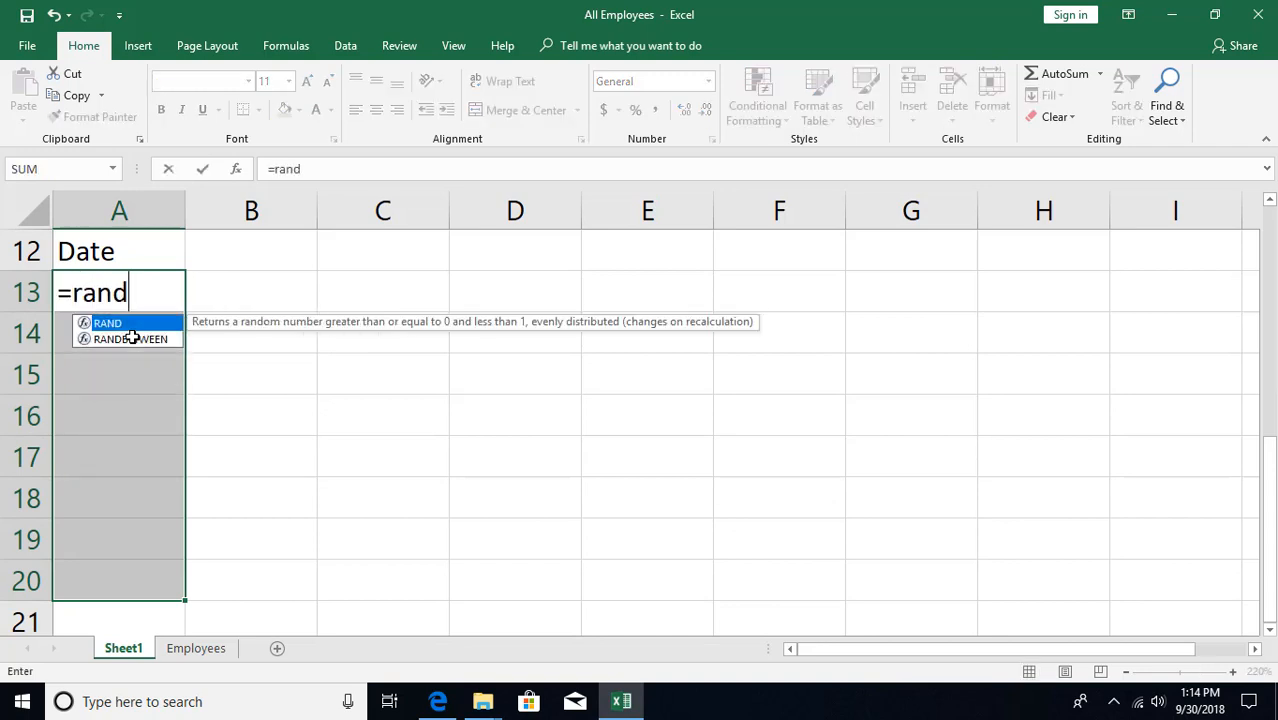
double_click(132, 337)
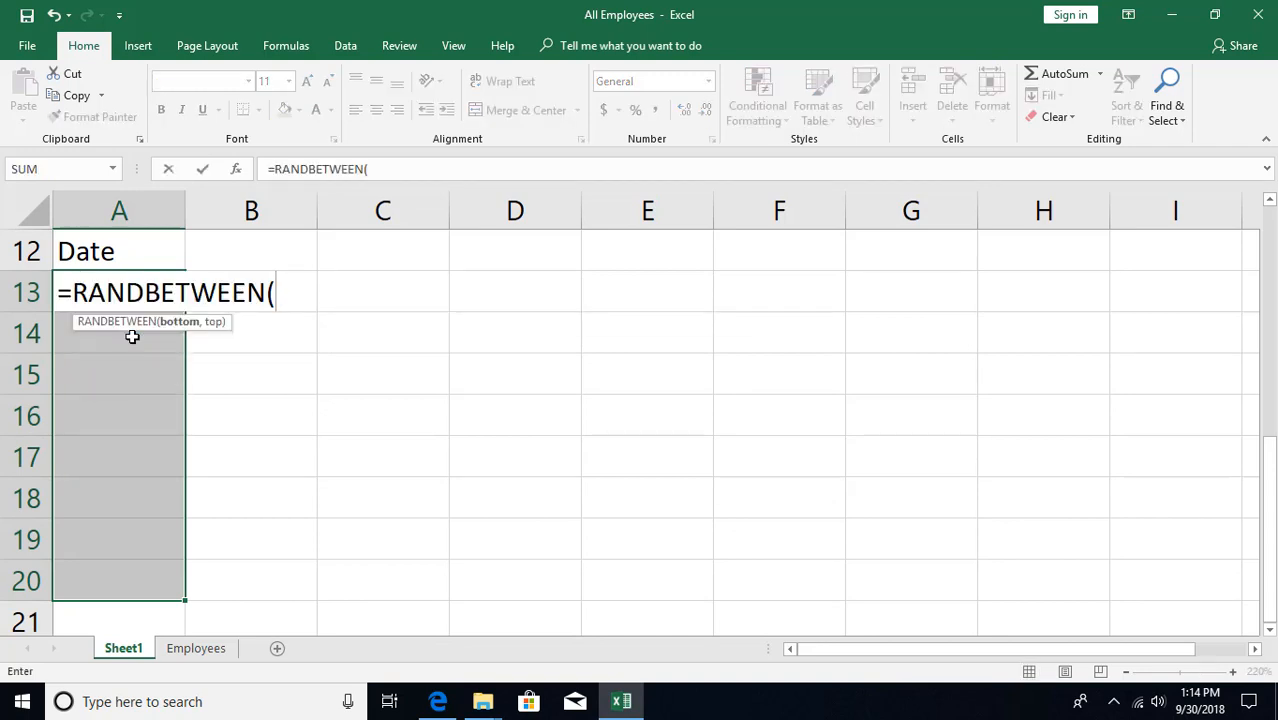
text(40000,)
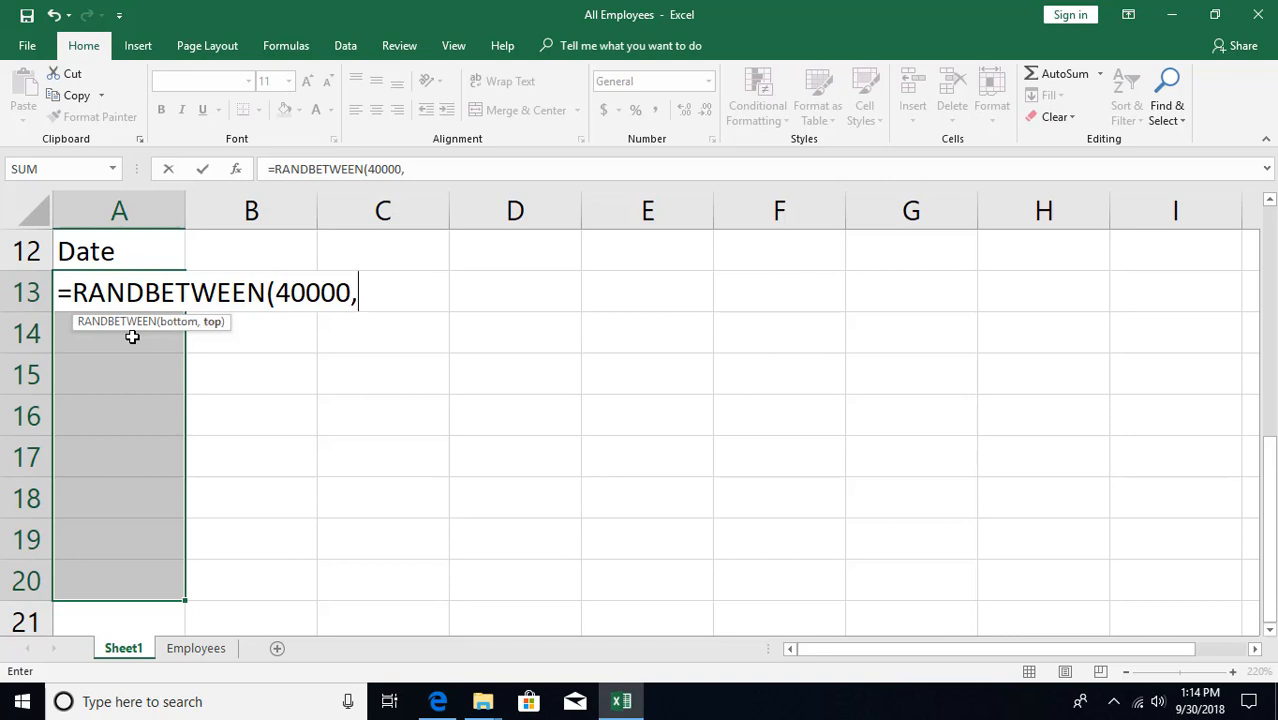
text(43000))
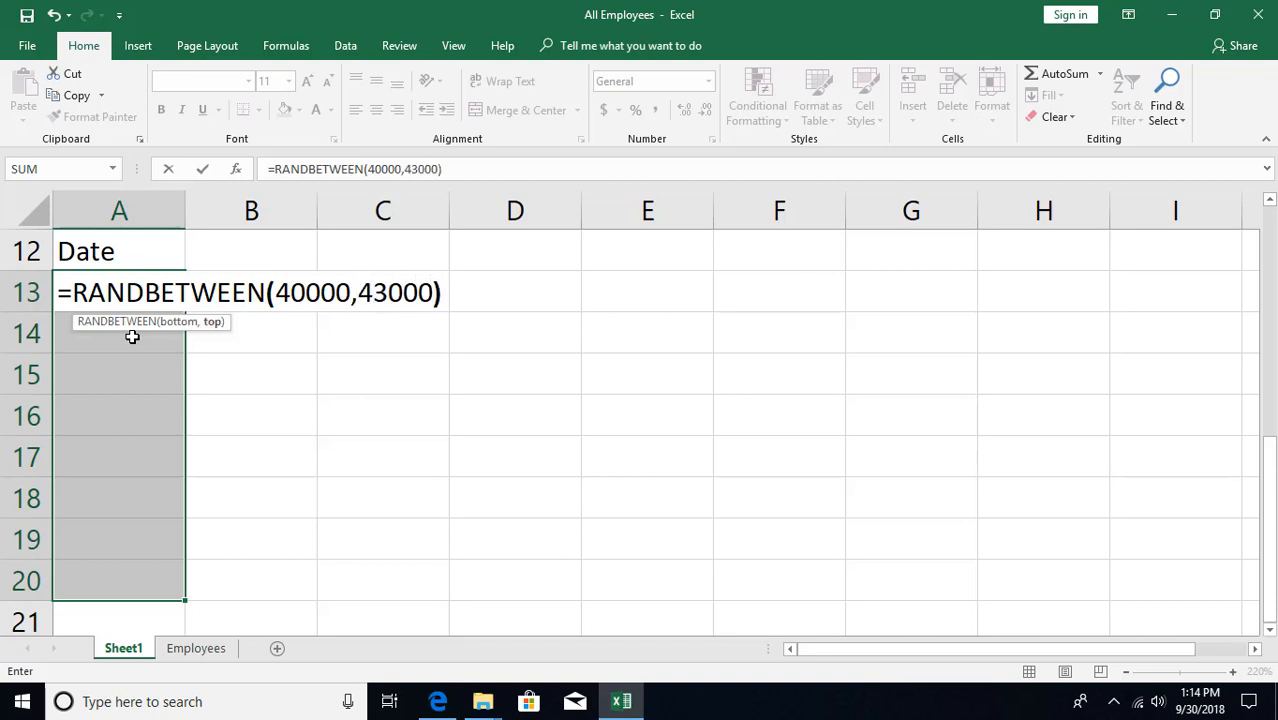
key(ctrl+Return)
Convert the formulas in A13:A20 to static values and apply the day-month-year date format to them
key(ctrl+c)
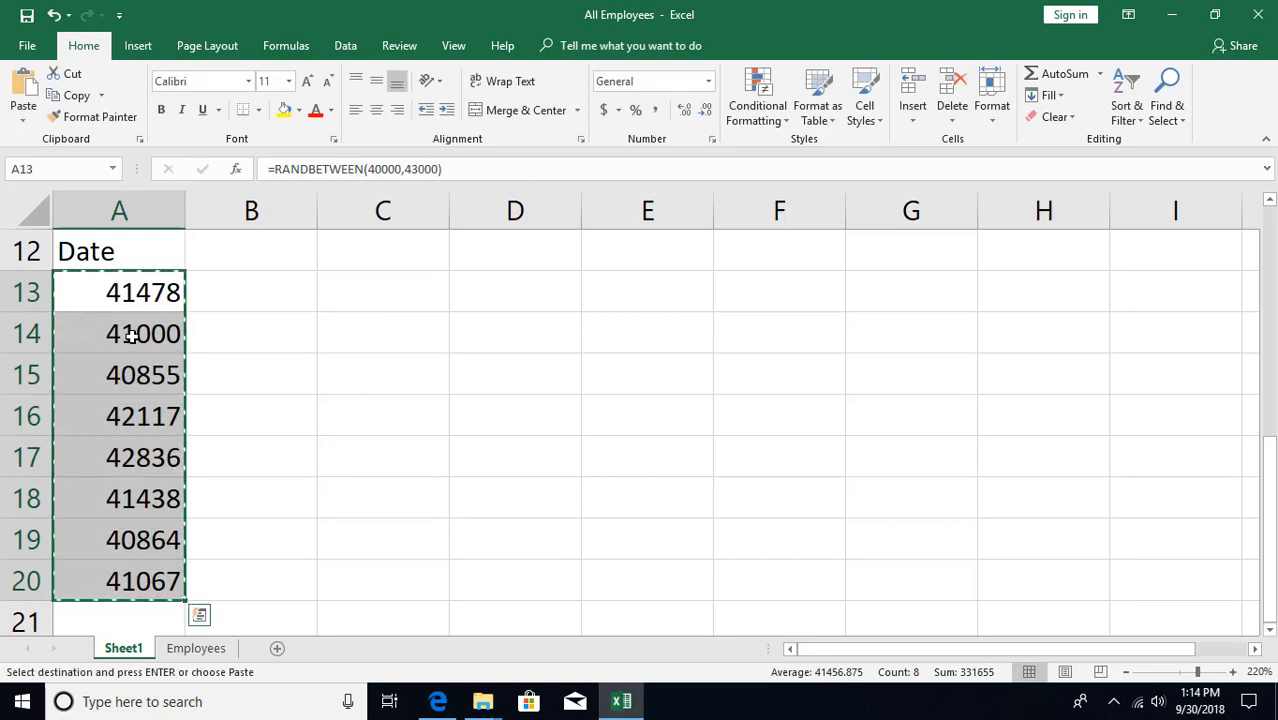
key(ctrl+alt+v)
key(v)
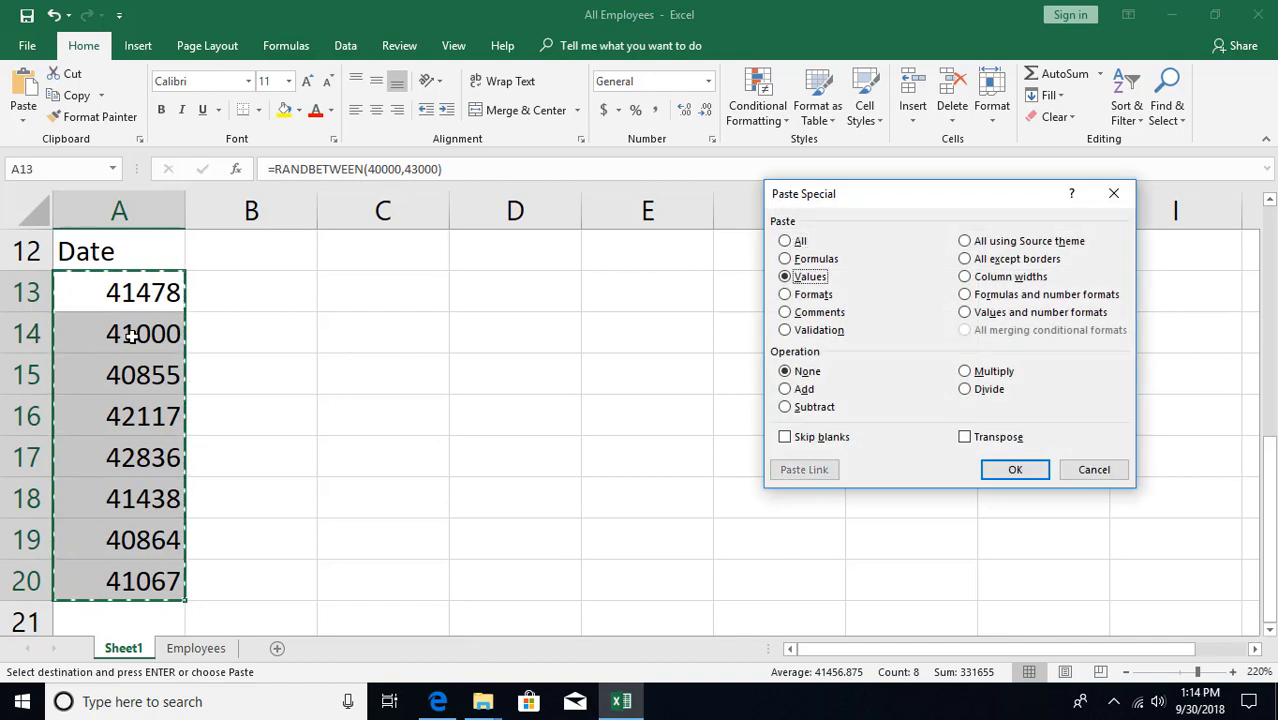
key(Return)
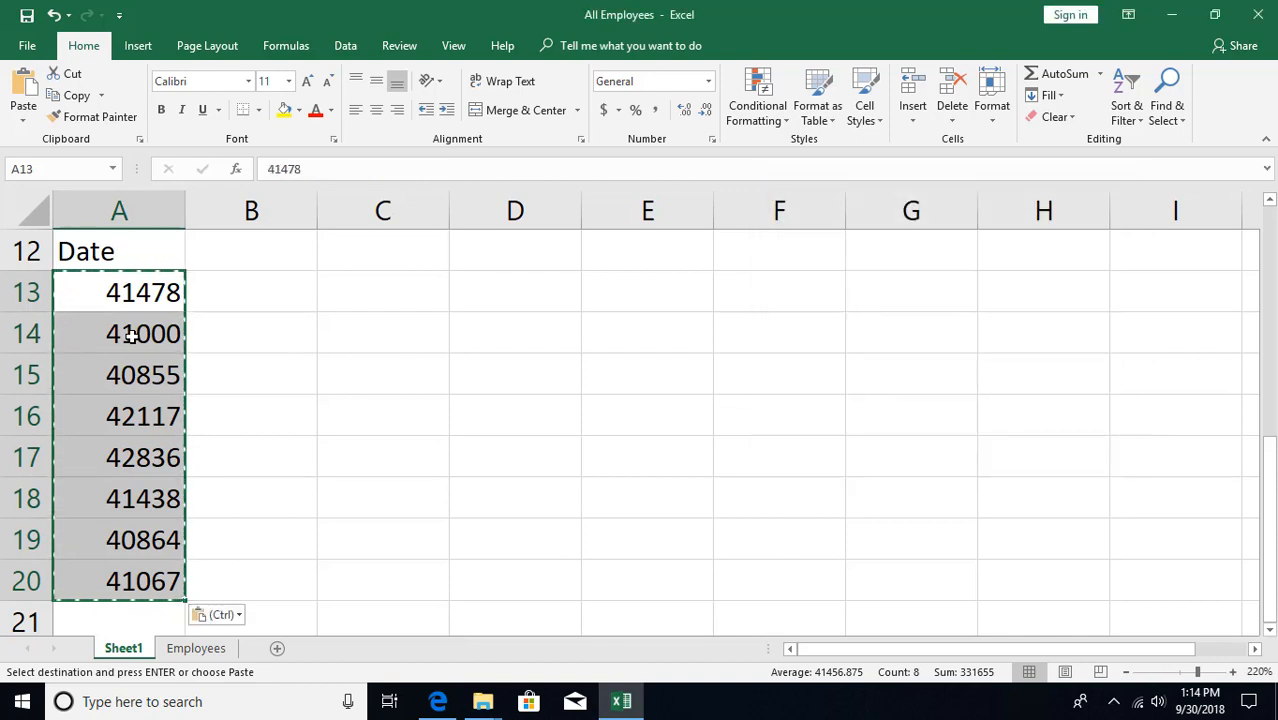
key(ctrl+shift+3)
Sort the Date column from oldest to newest
click(148, 366)
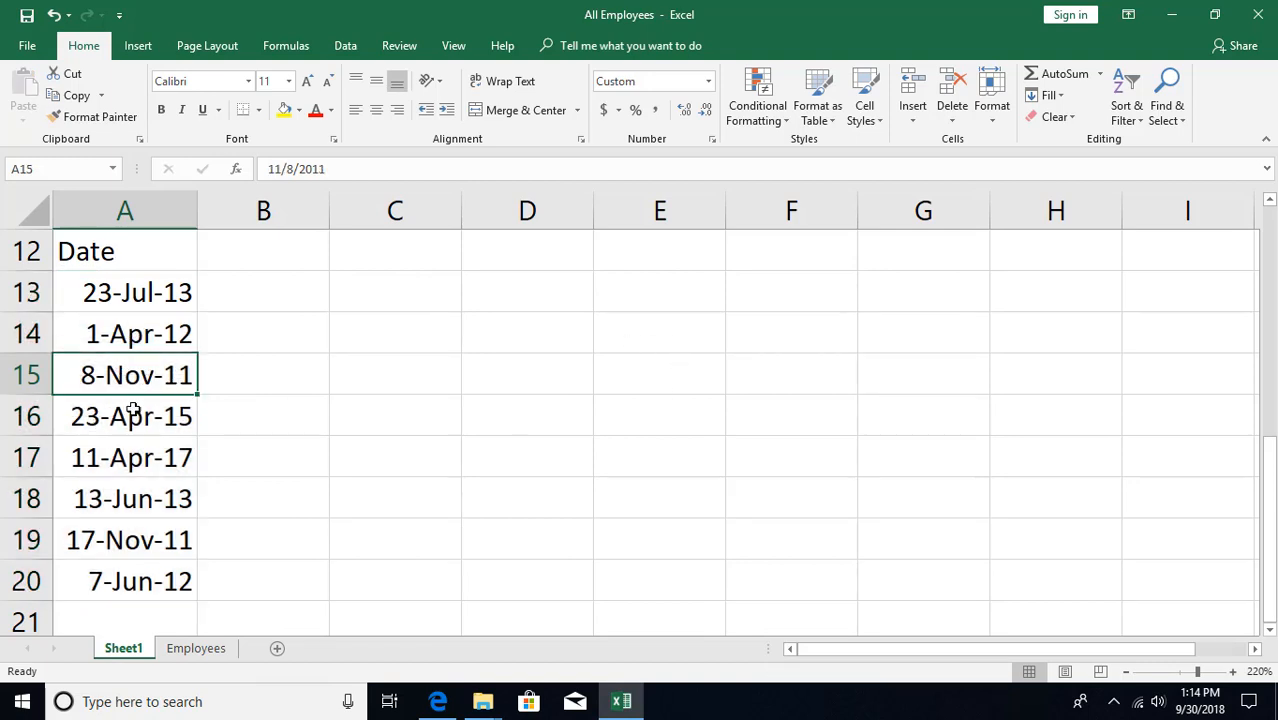
click(1128, 118)
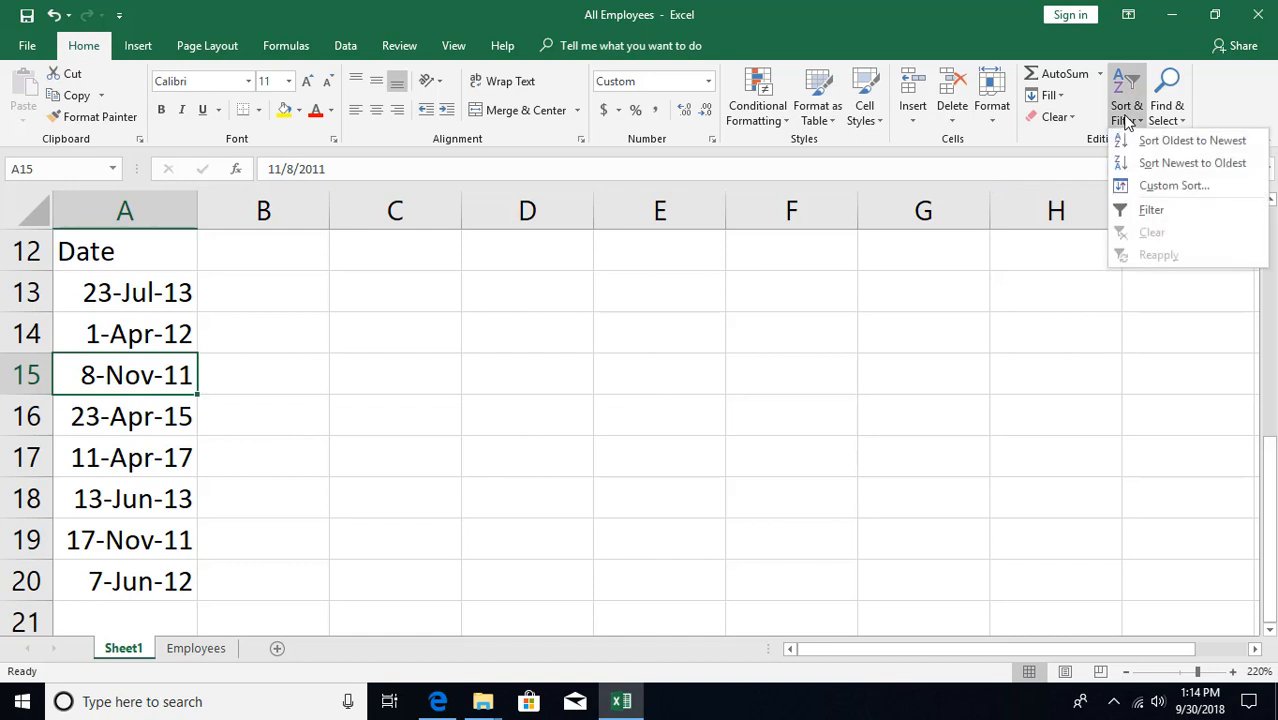
click(1192, 142)
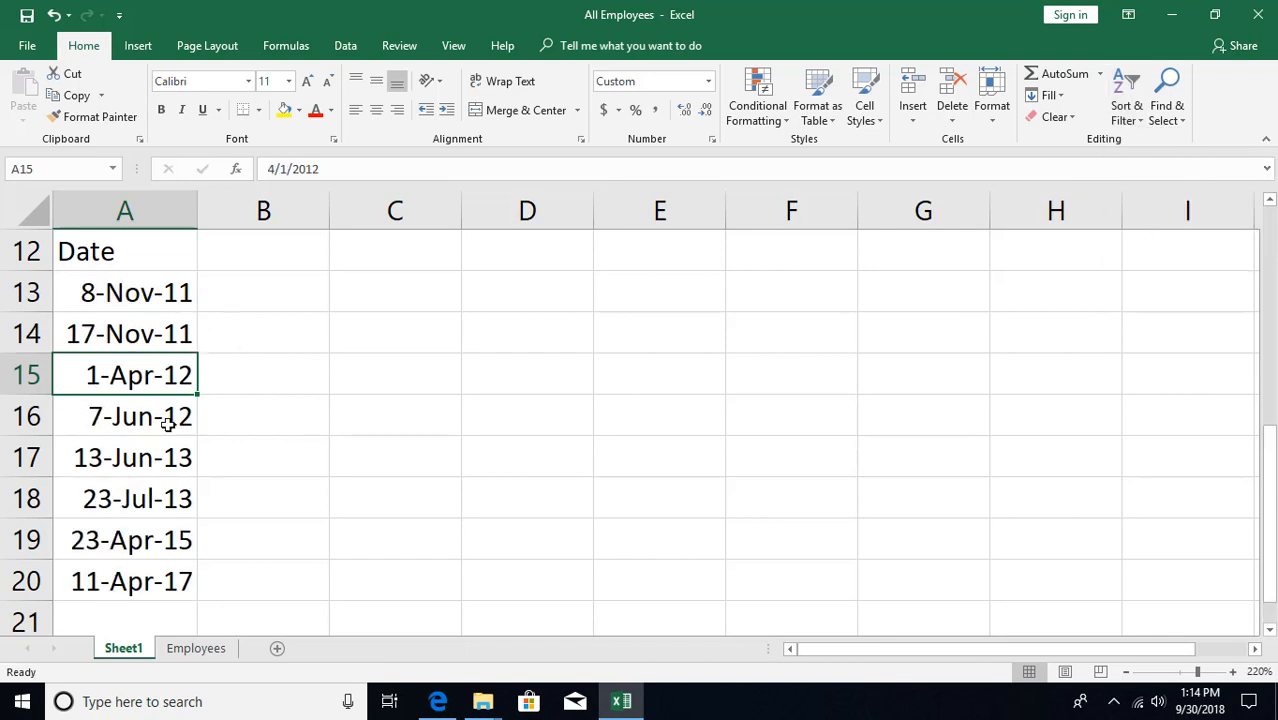
Enter the column header Time in cell A23, below the Date list
scroll(90, 435, down, 2)
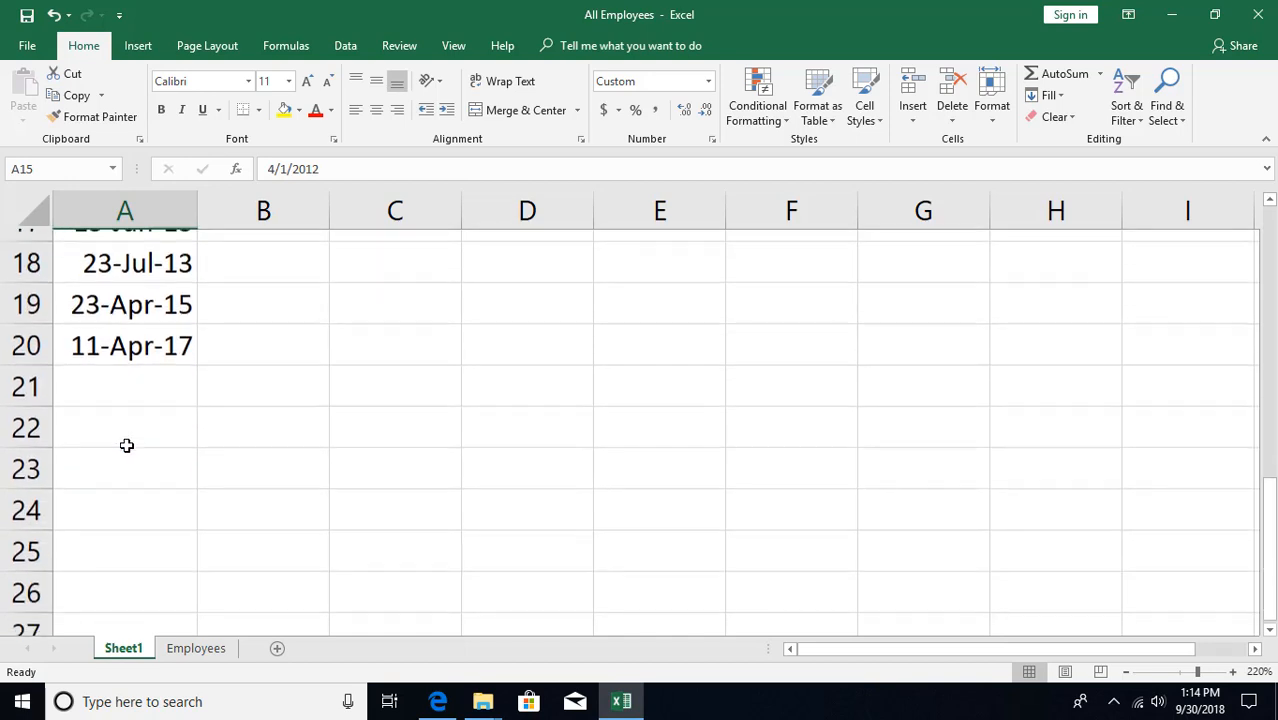
click(125, 447)
scroll(138, 431, down, 1)
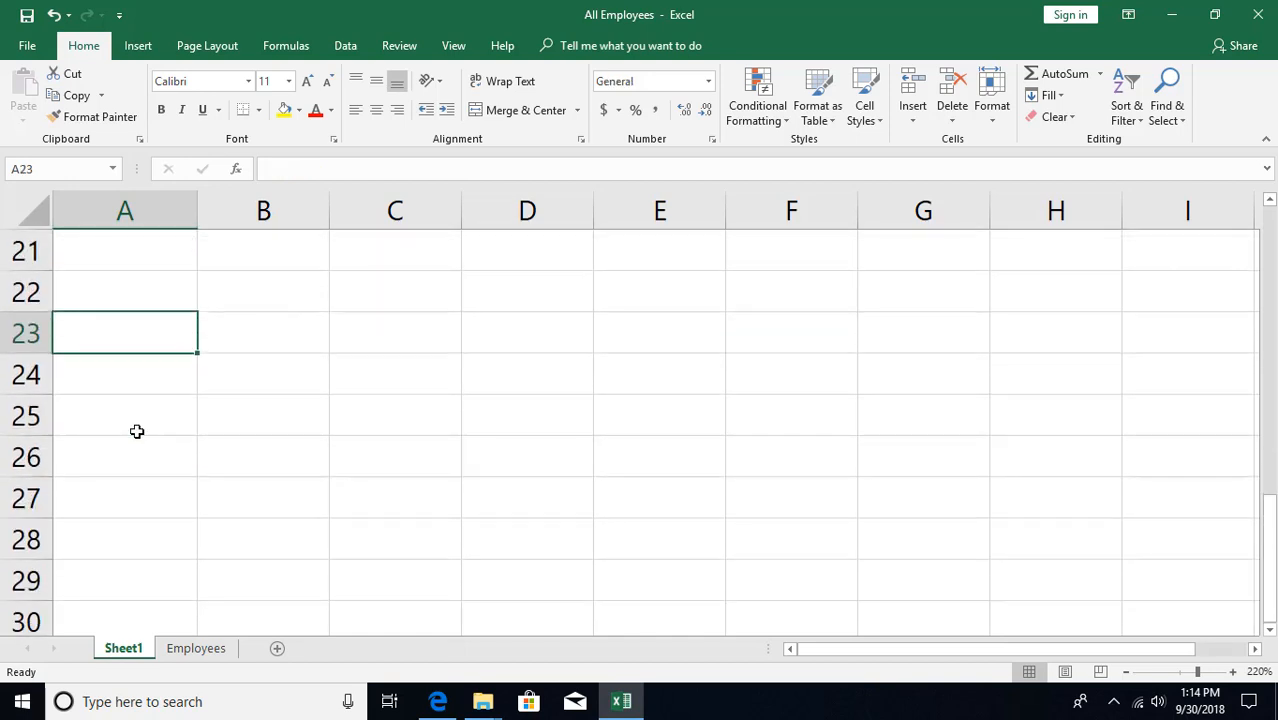
text(Time)
key(Return)
Fill cells A24:A30 under the Time header with random fractions using the formula =RAND()
key(shift+Down)
key(shift+Down)
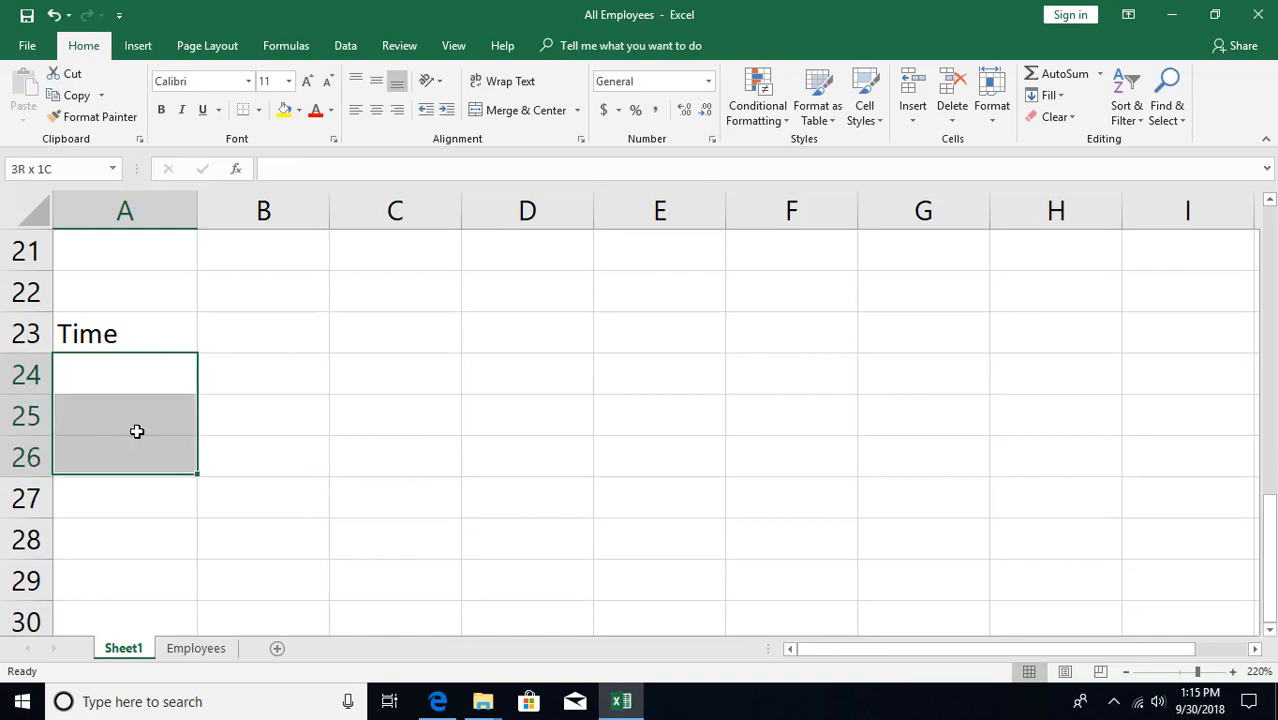
key(shift+Down)
key(shift+Down)
key(shift+Down)
key(shift+Down)
text(=ran)
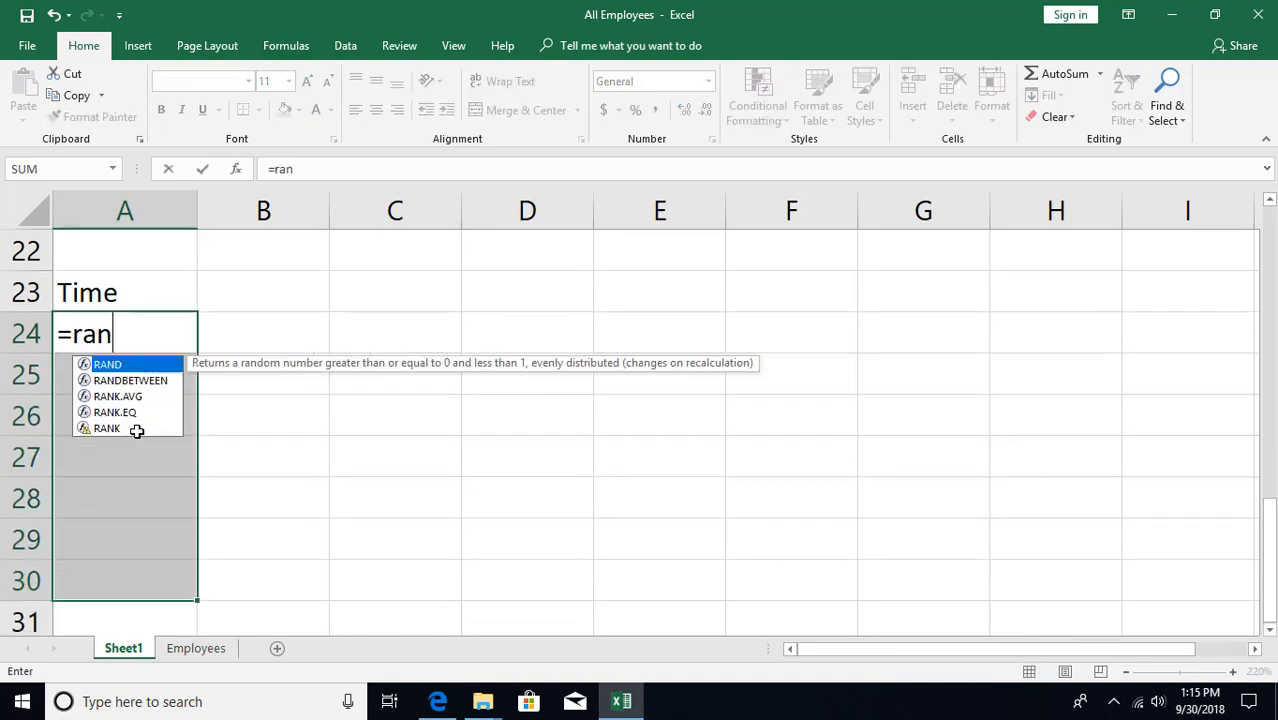
key(Tab)
text())
key(ctrl+Return)
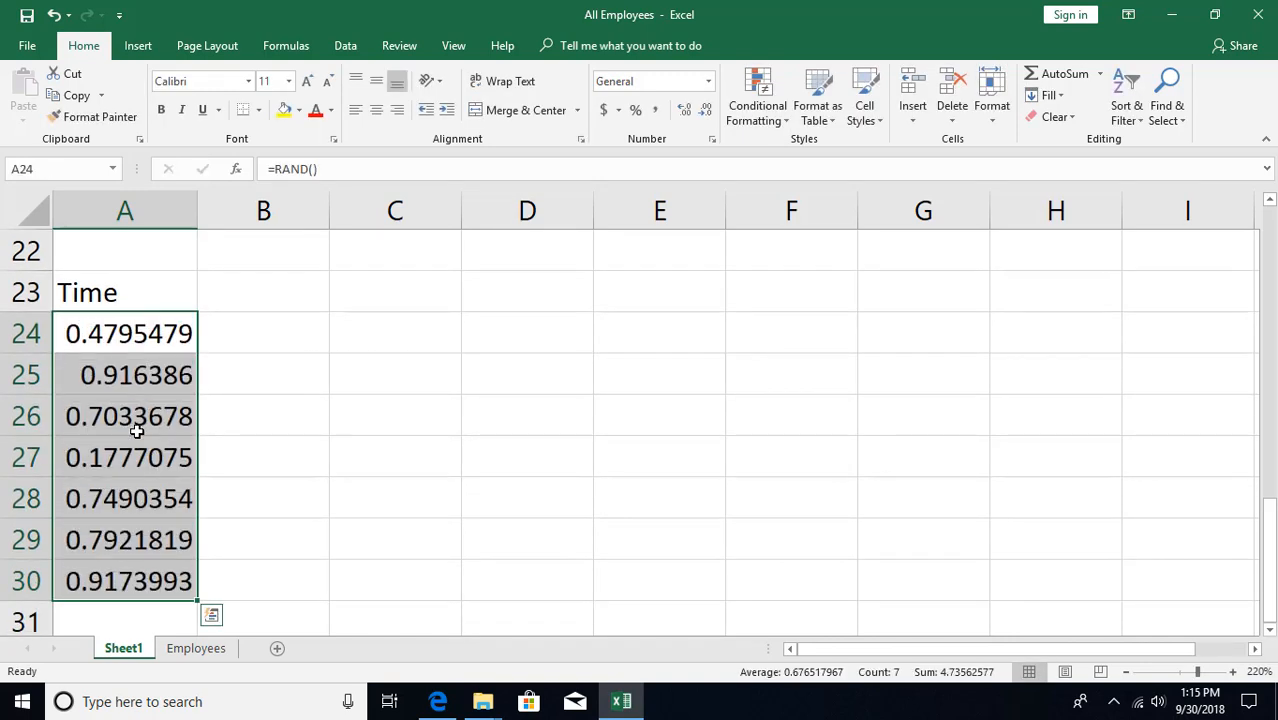
Convert the formulas in A24:A30 to static values and apply the hour-minute AM/PM time format to them
key(ctrl+c)
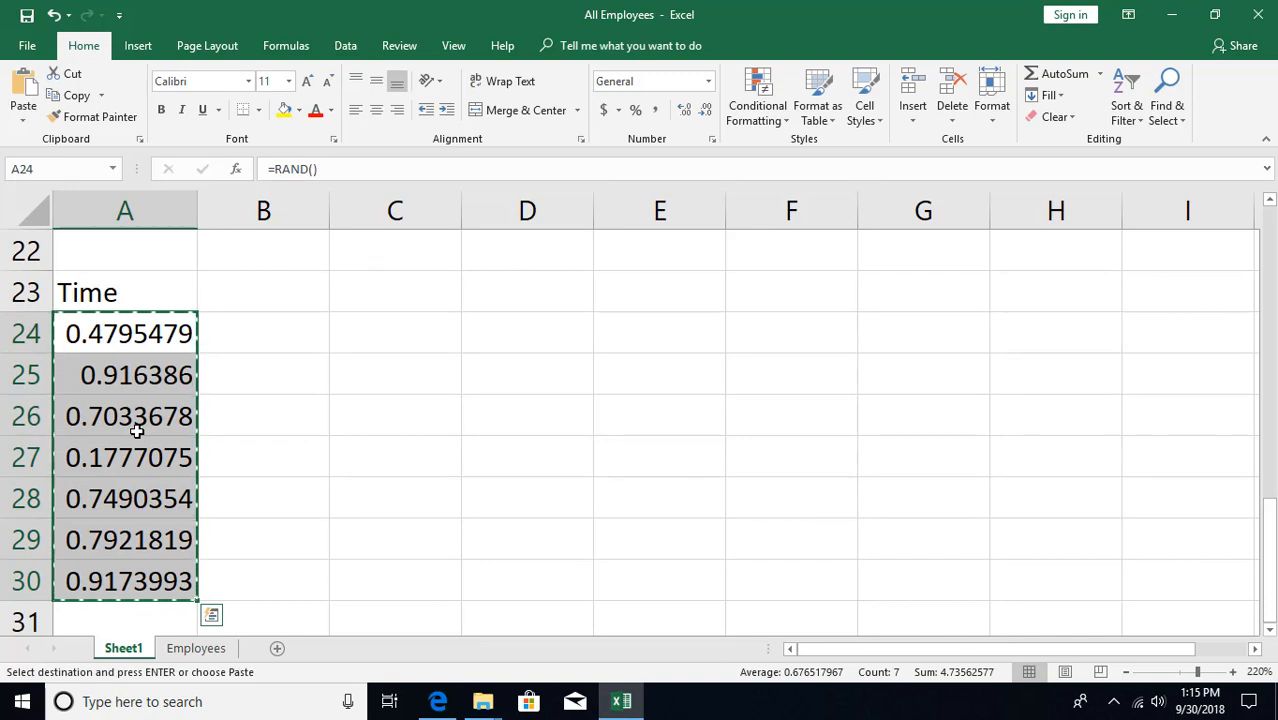
key(ctrl+alt+v)
key(v)
key(Return)
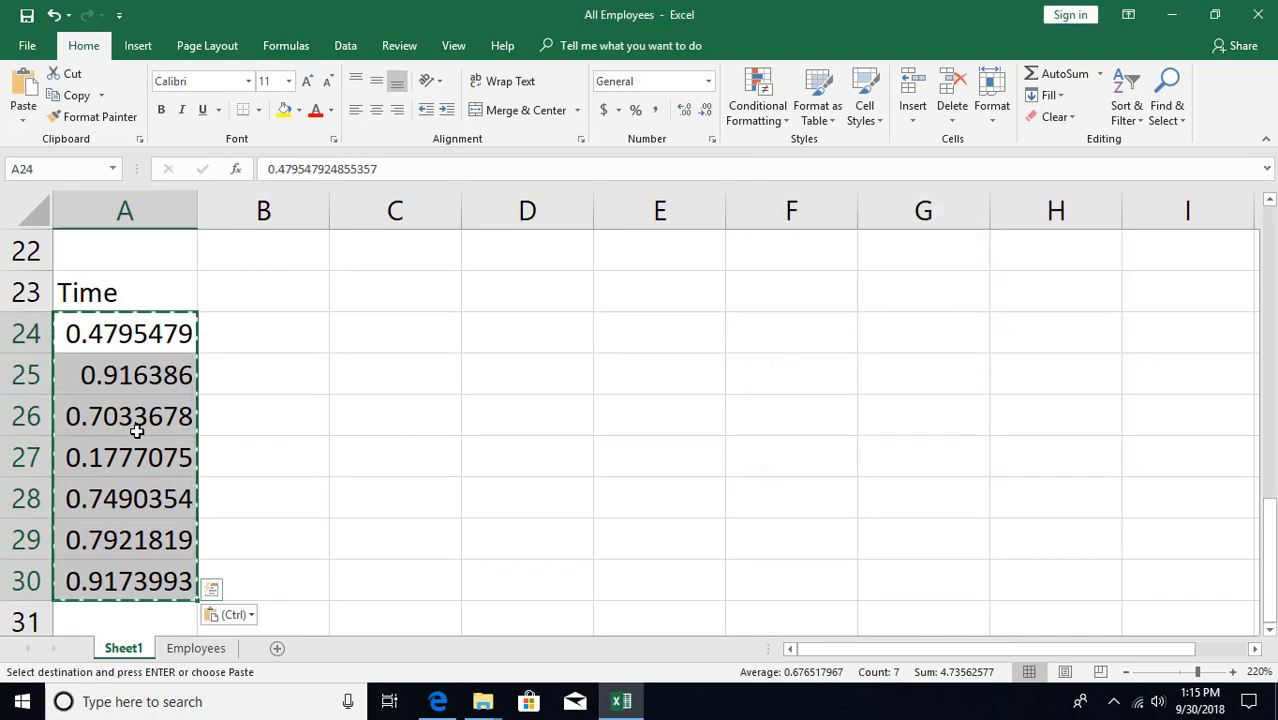
key(ctrl+shift+2)
Sort the Time column from smallest to largest and check its first and last entries
click(137, 430)
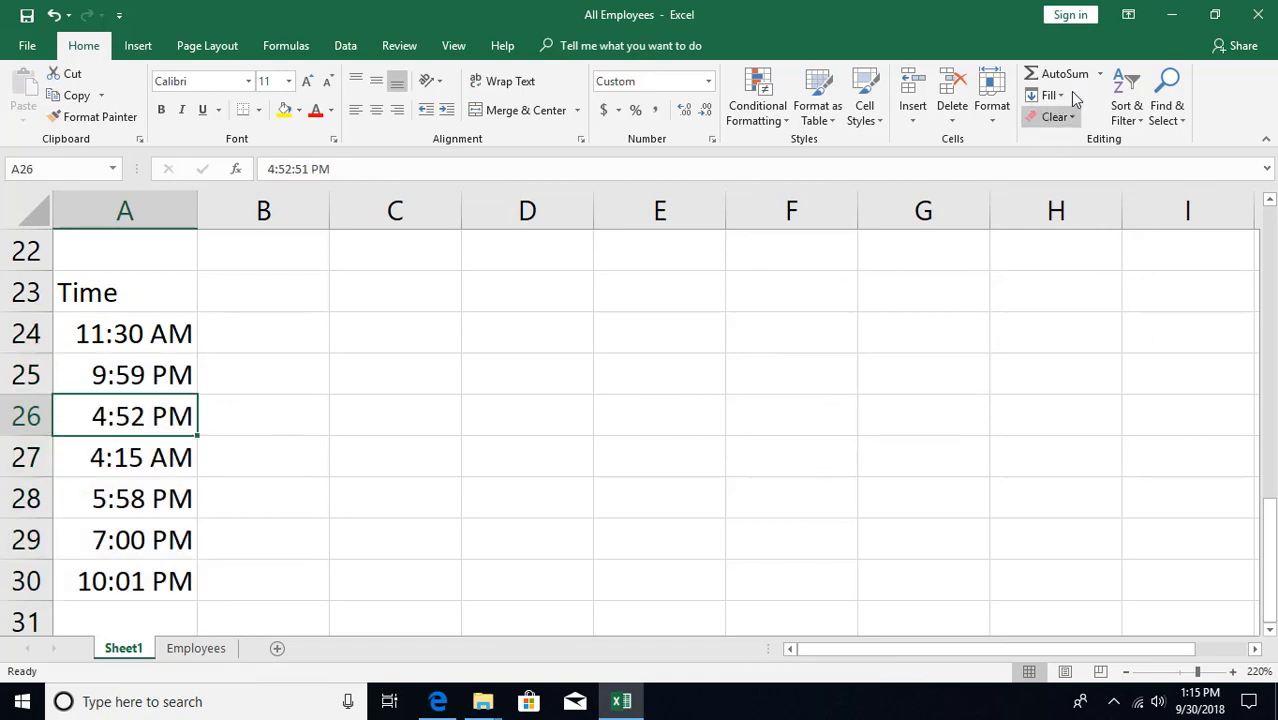
click(1127, 112)
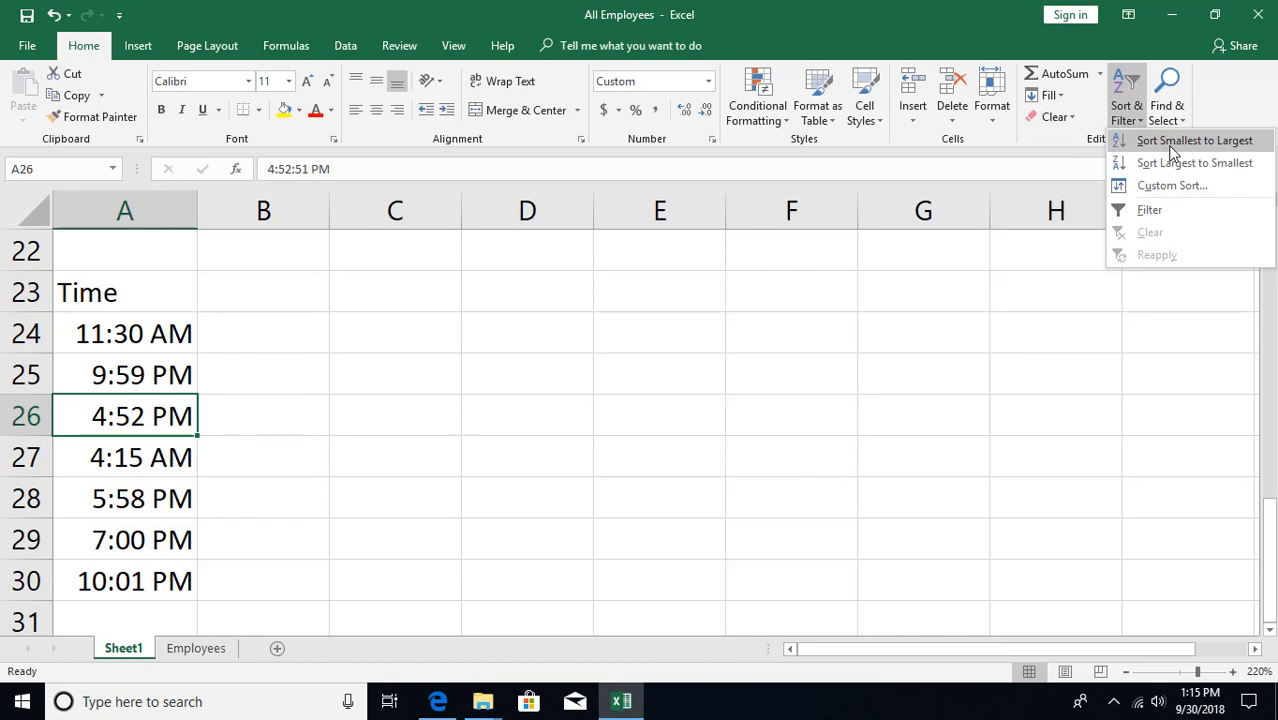
click(1175, 143)
click(160, 336)
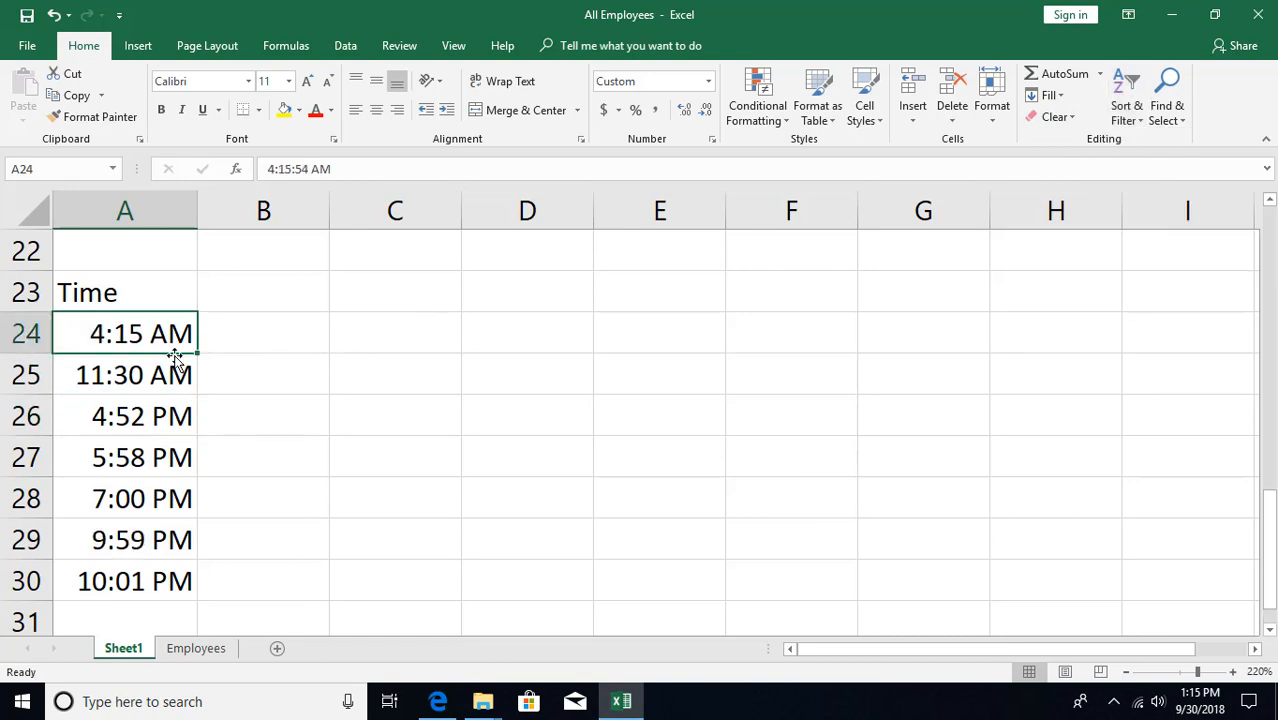
click(128, 584)
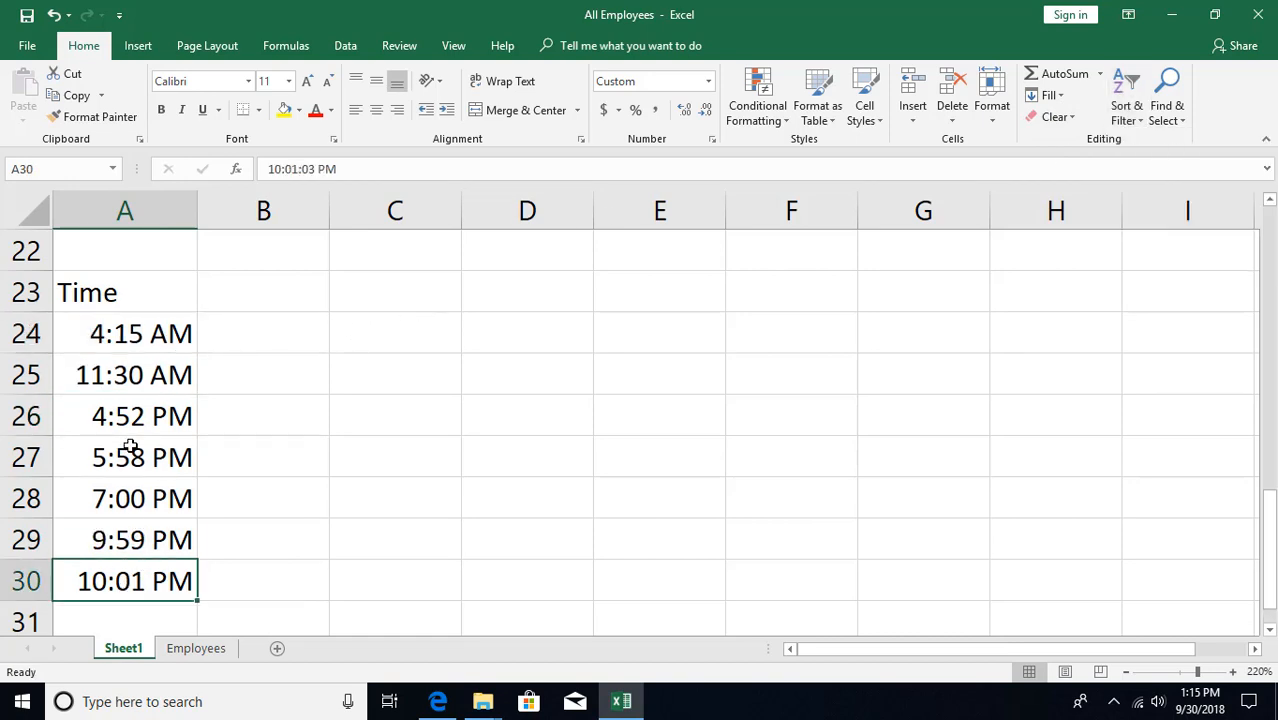
Enter the column header Name in cell A32, below the Time list
scroll(137, 447, down, 3)
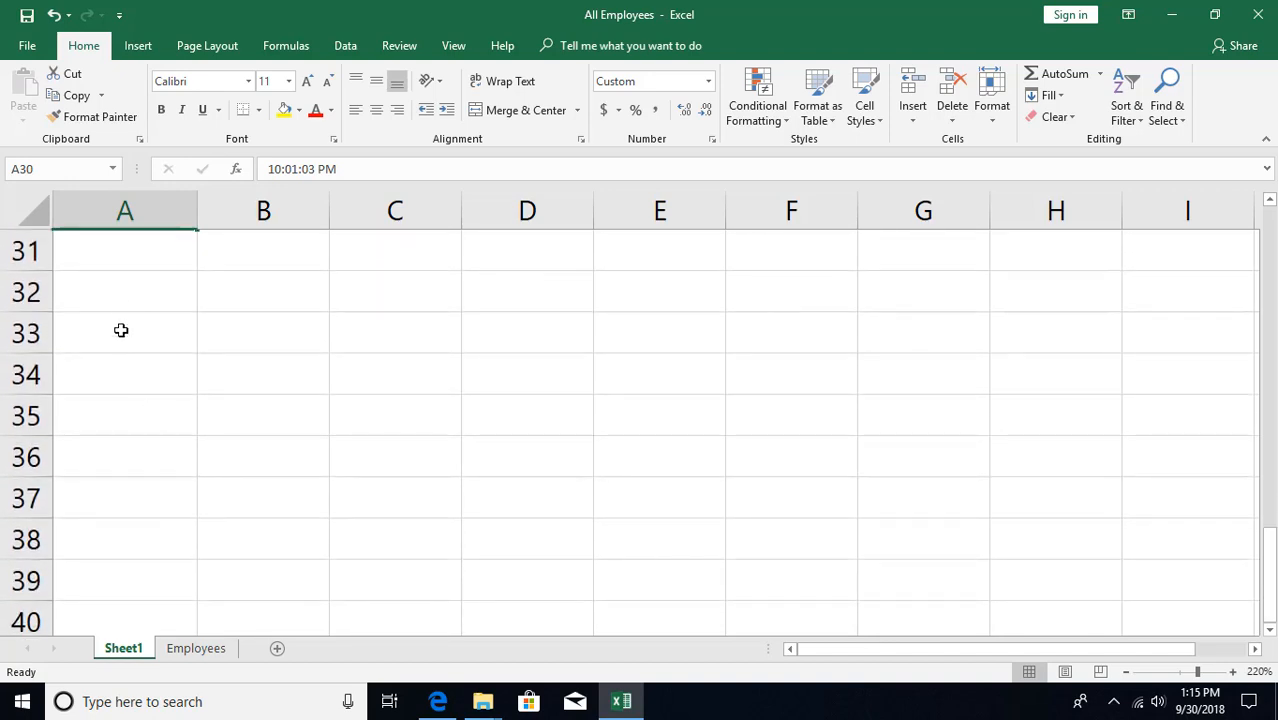
click(120, 299)
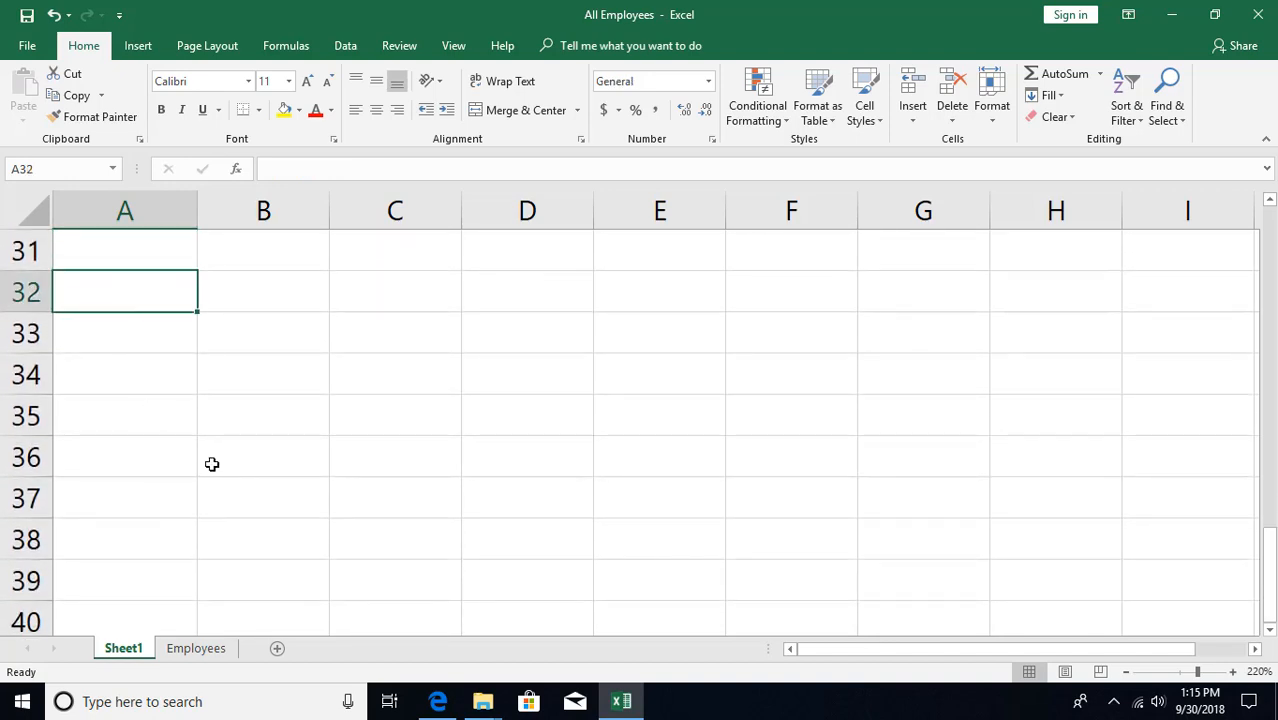
text(Name)
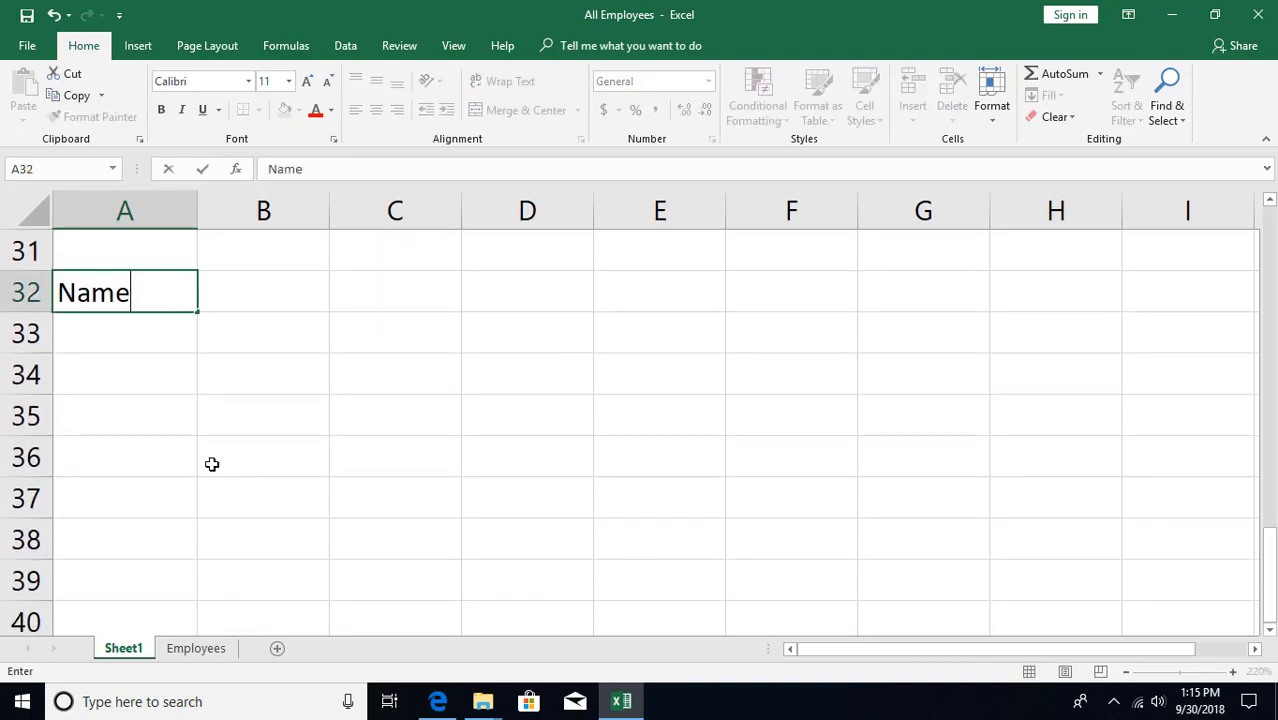
key(Return)
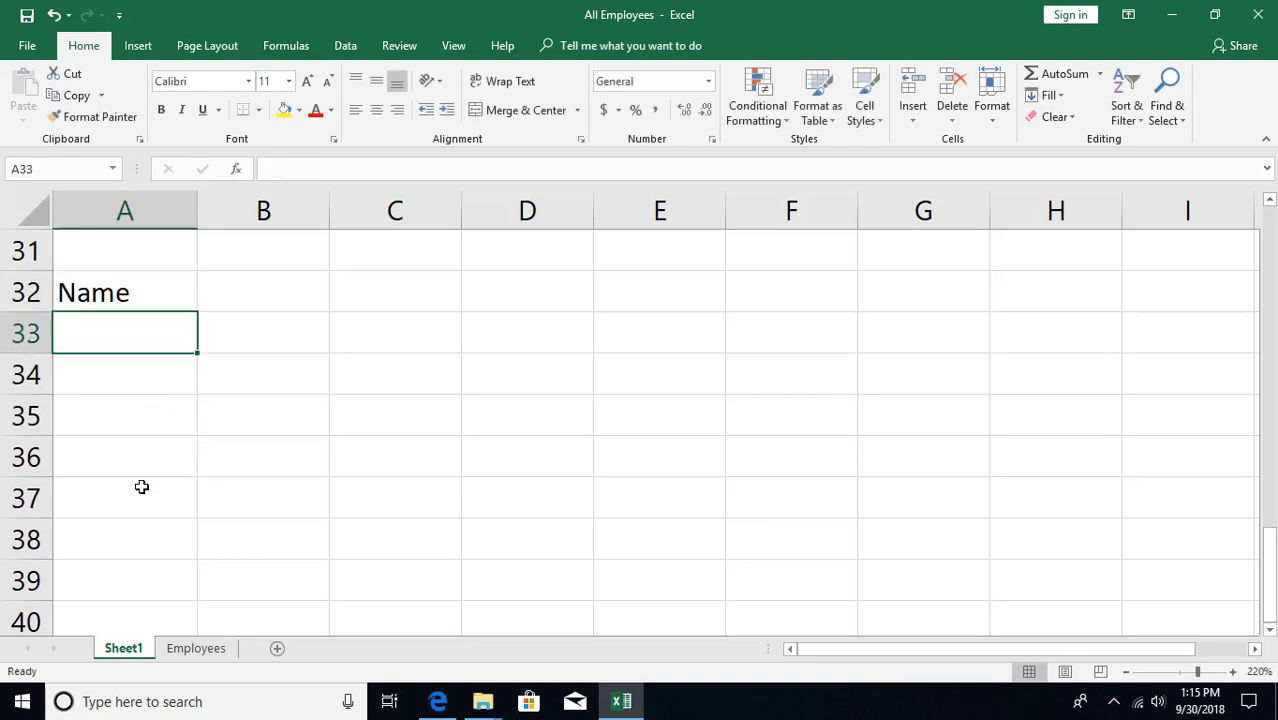
Switch to the Edge browser and copy the ten generated names from the Random name generator page
click(437, 703)
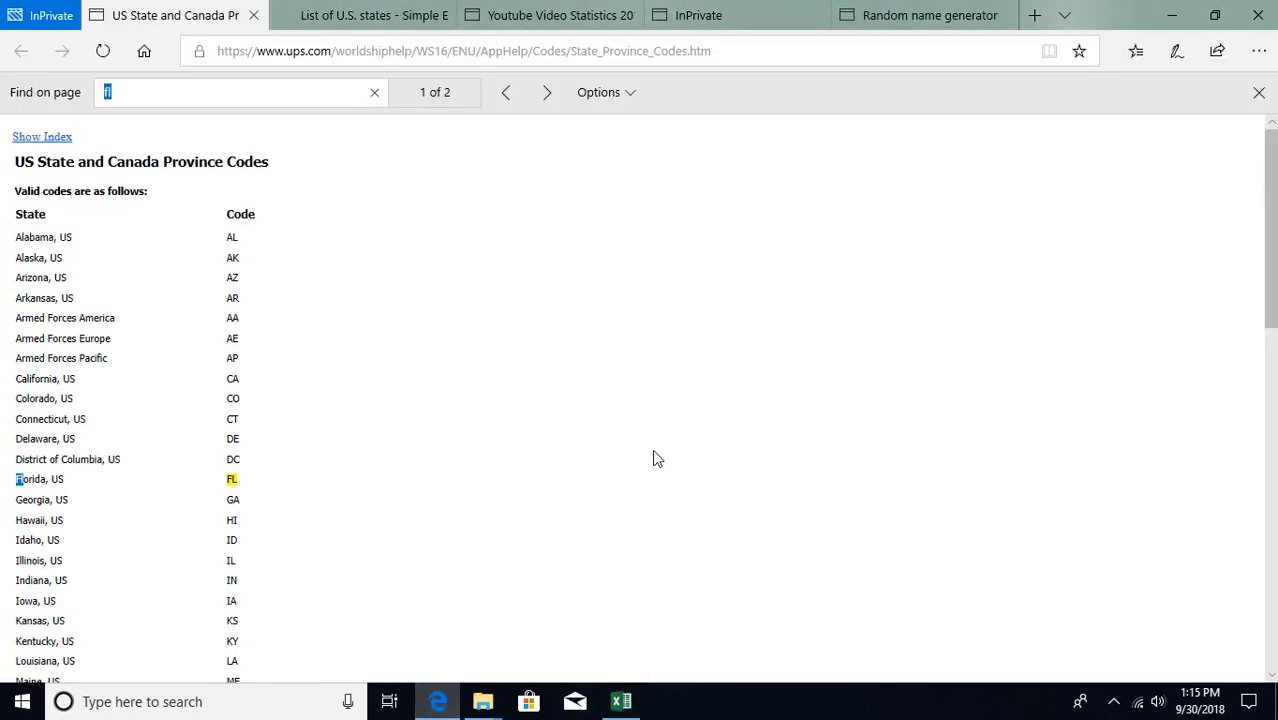
click(840, 15)
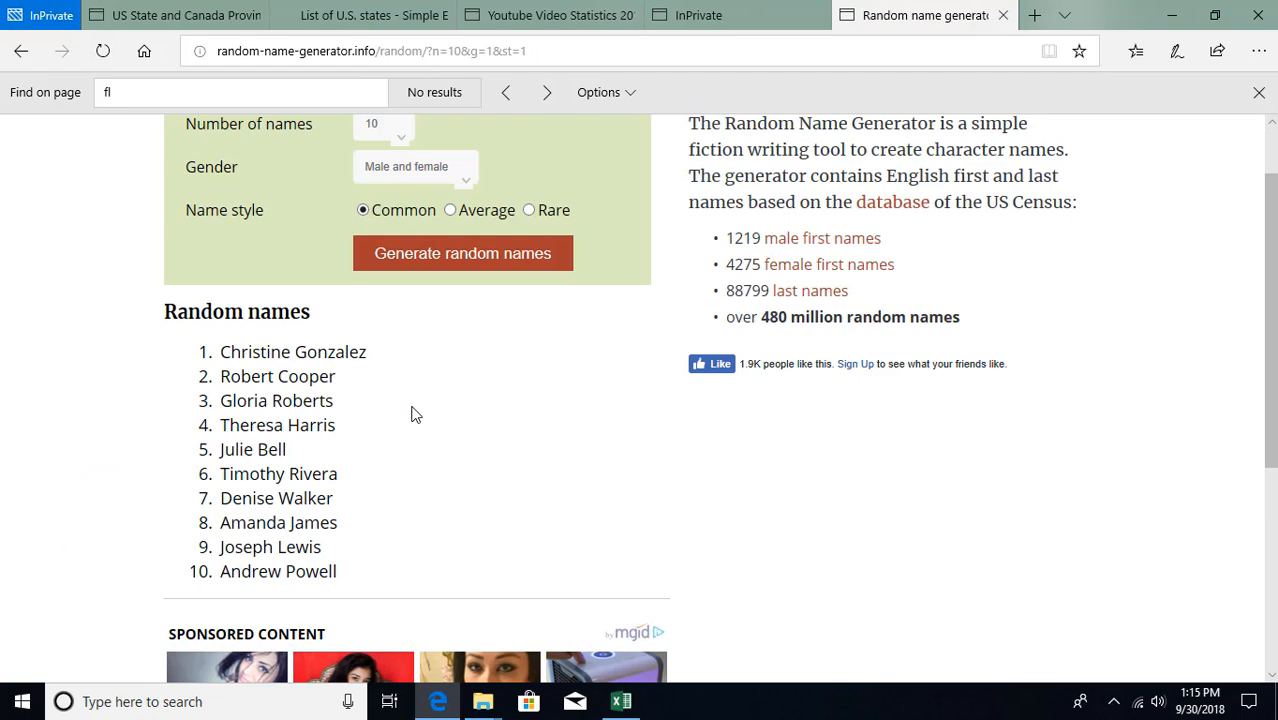
drag(213, 355, 343, 565)
key(ctrl+c)
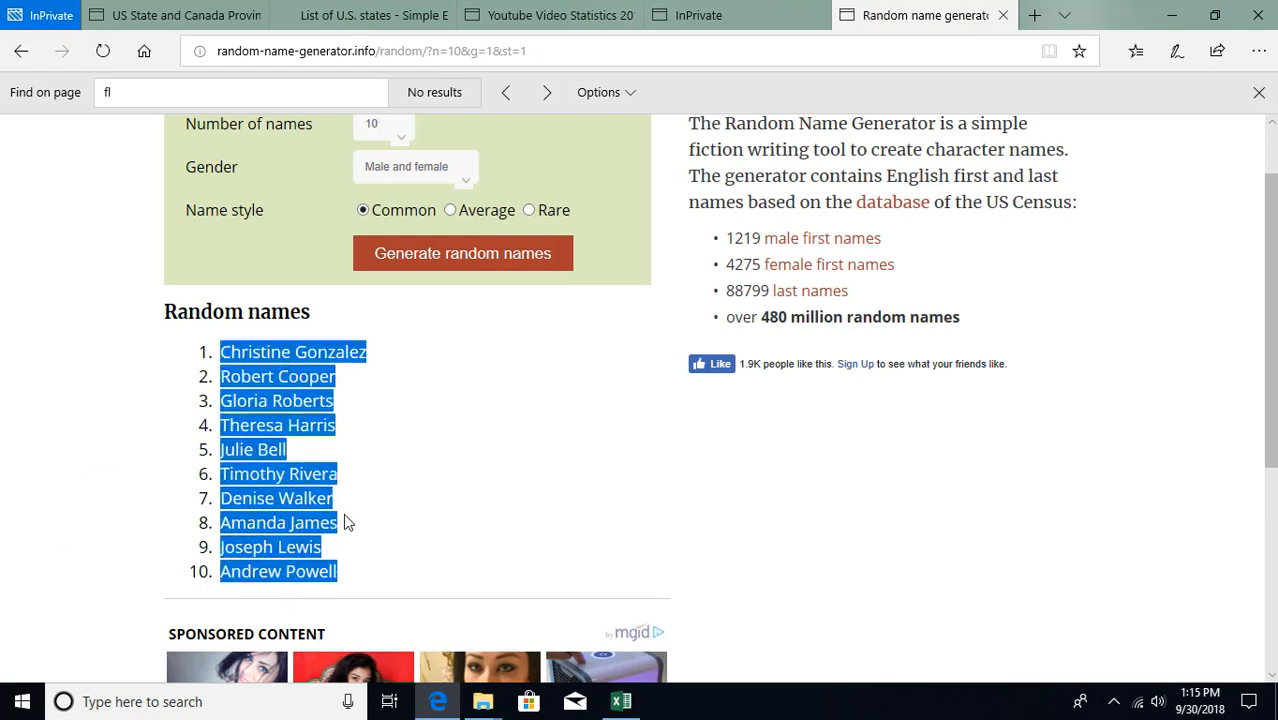
Return to Excel, paste the copied names from A33 down with the destination formatting, and autofit column A's width
key(alt+Tab)
key(ctrl+v)
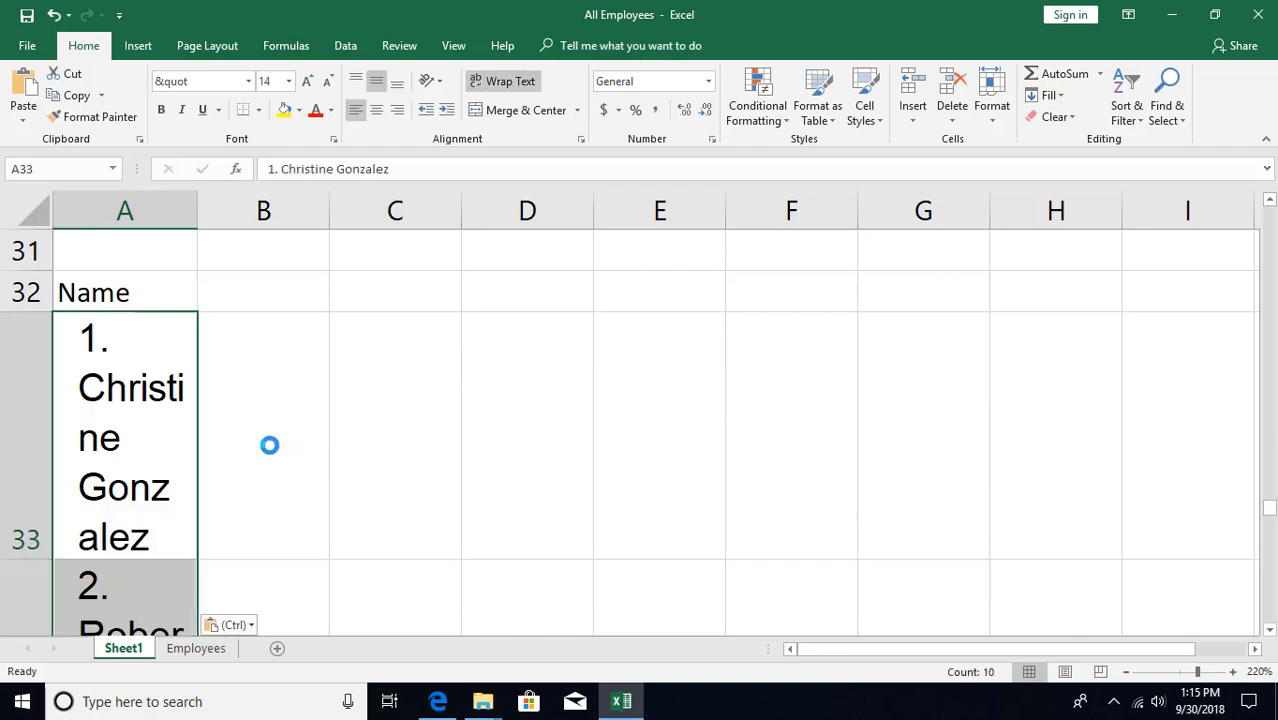
click(234, 625)
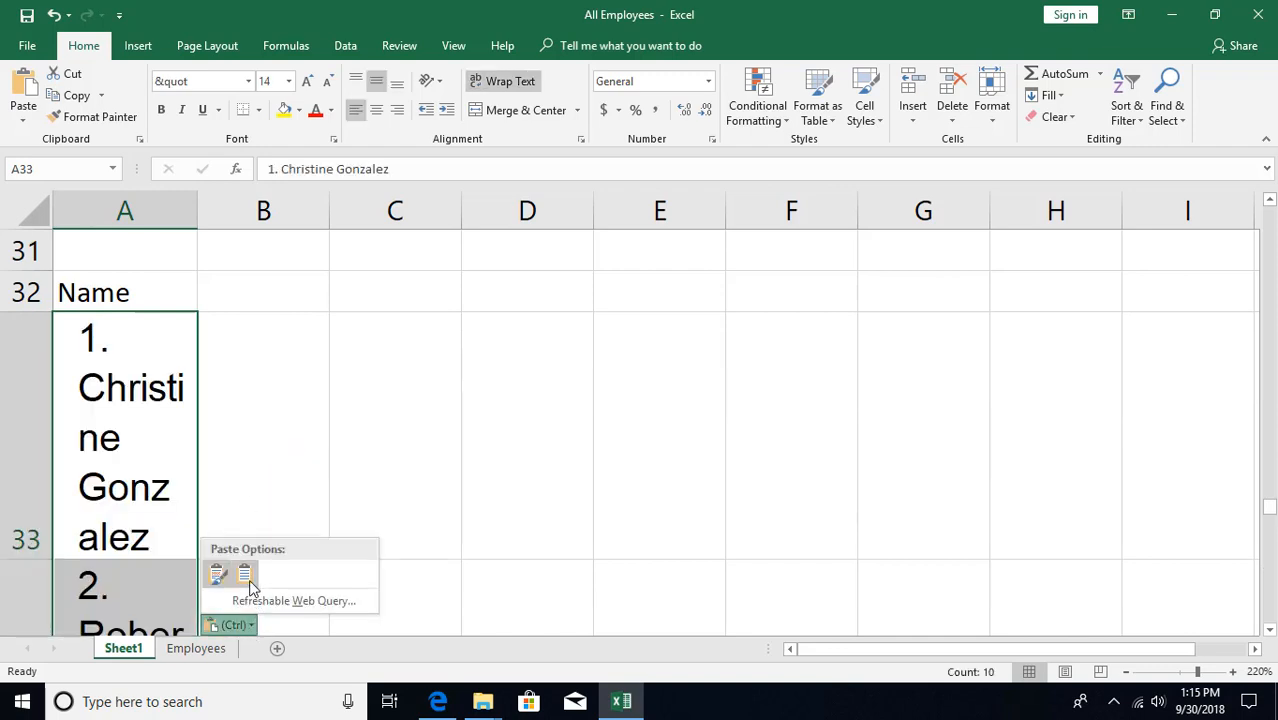
click(244, 575)
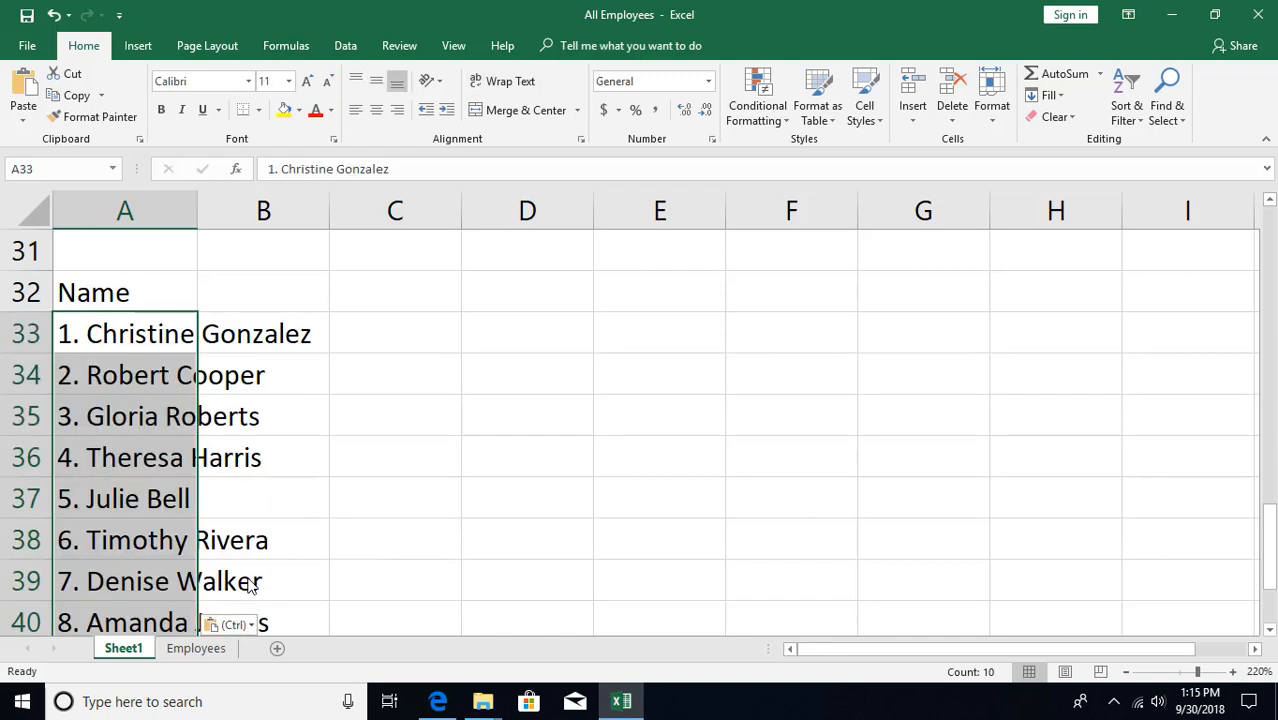
double_click(198, 212)
click(384, 342)
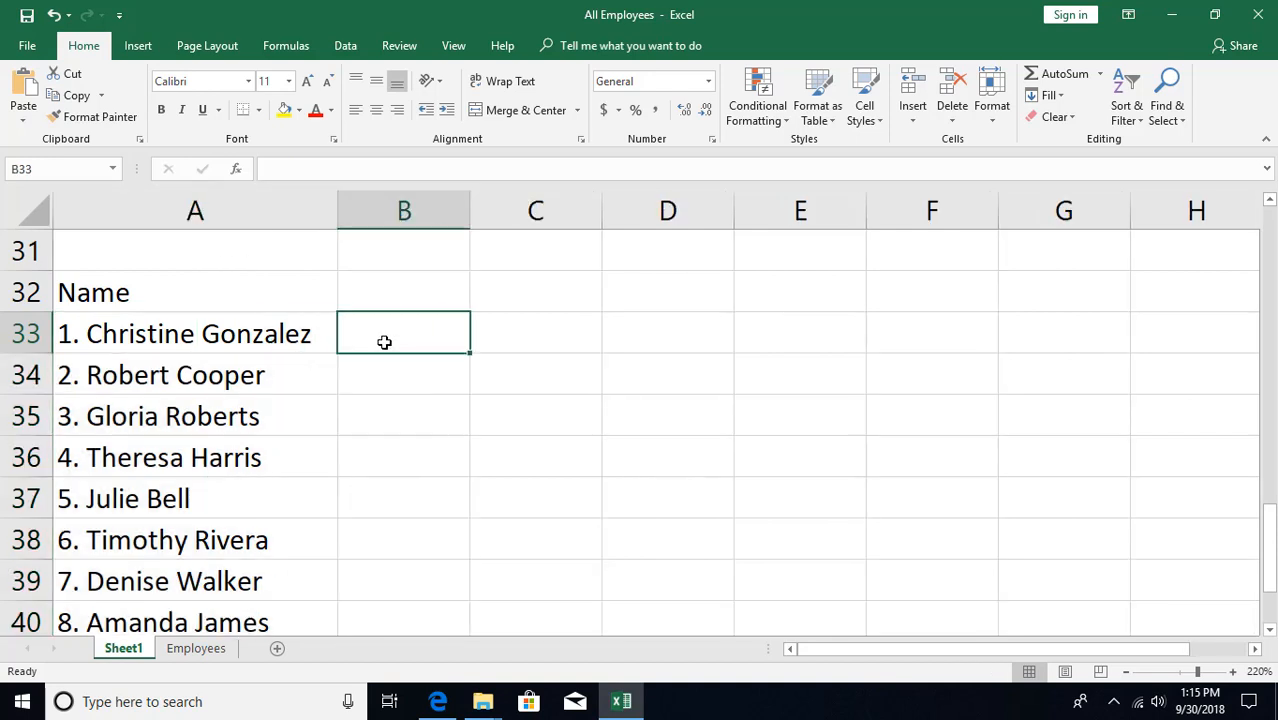
Copy the first name from A33 into B33 and remove the leading list number from the copy
click(272, 338)
key(ctrl+c)
key(Right)
key(ctrl+v)
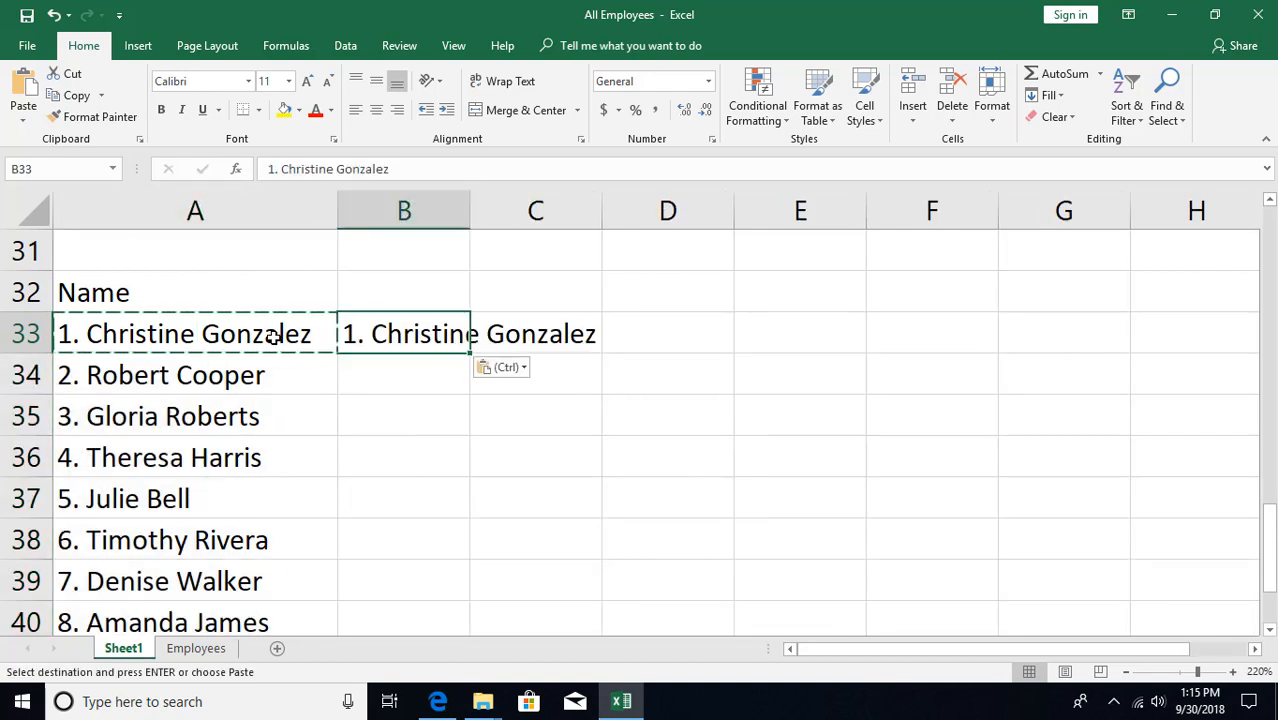
key(Escape)
key(F2)
key(Home)
key(Delete)
key(Delete)
key(Delete)
key(Return)
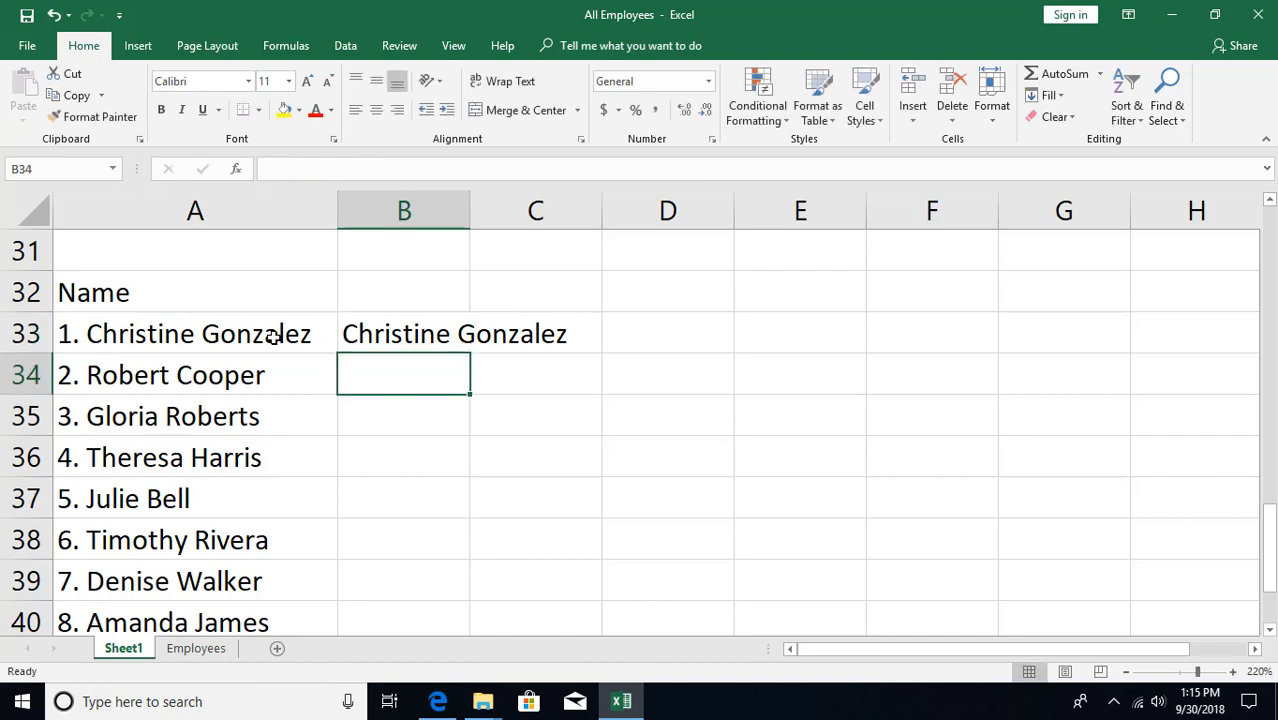
Flash Fill the unnumbered names down column B, then move the resulting list with its header over the numbered list starting at A32
key(Up)
key(ctrl+e)
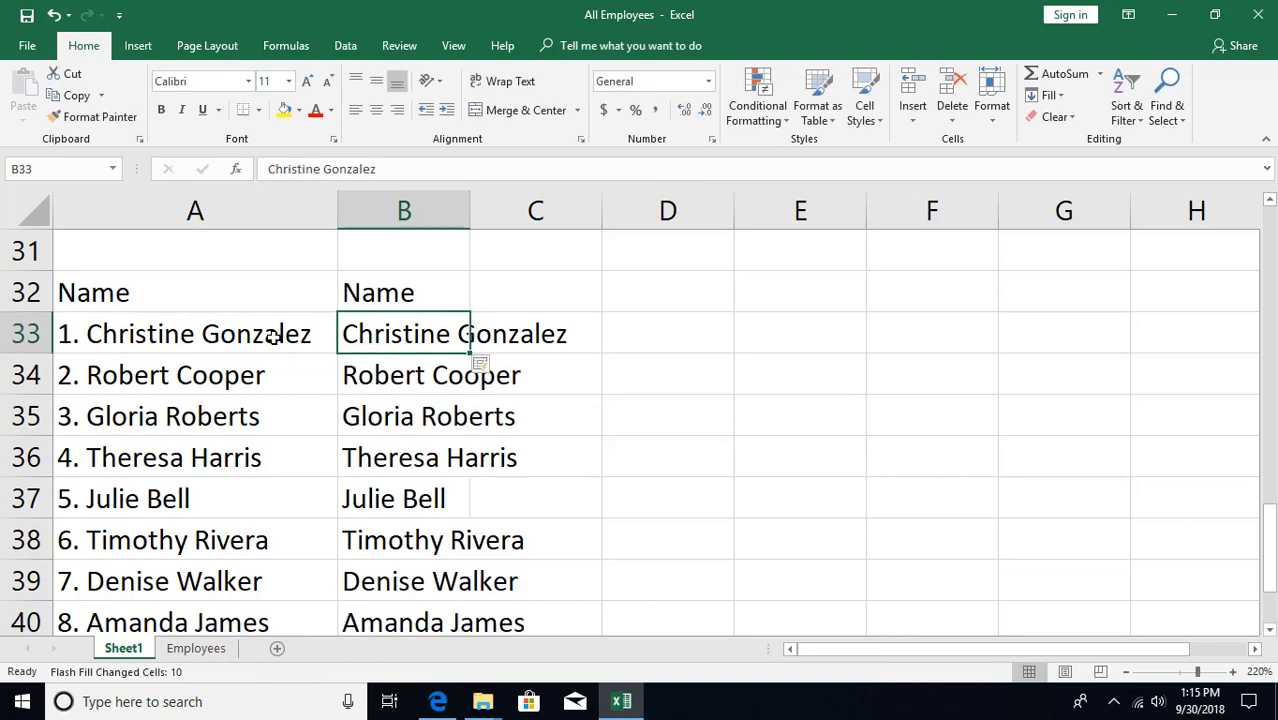
scroll(272, 338, down, 1)
key(ctrl+x)
scroll(272, 338, up, 2)
key(Left)
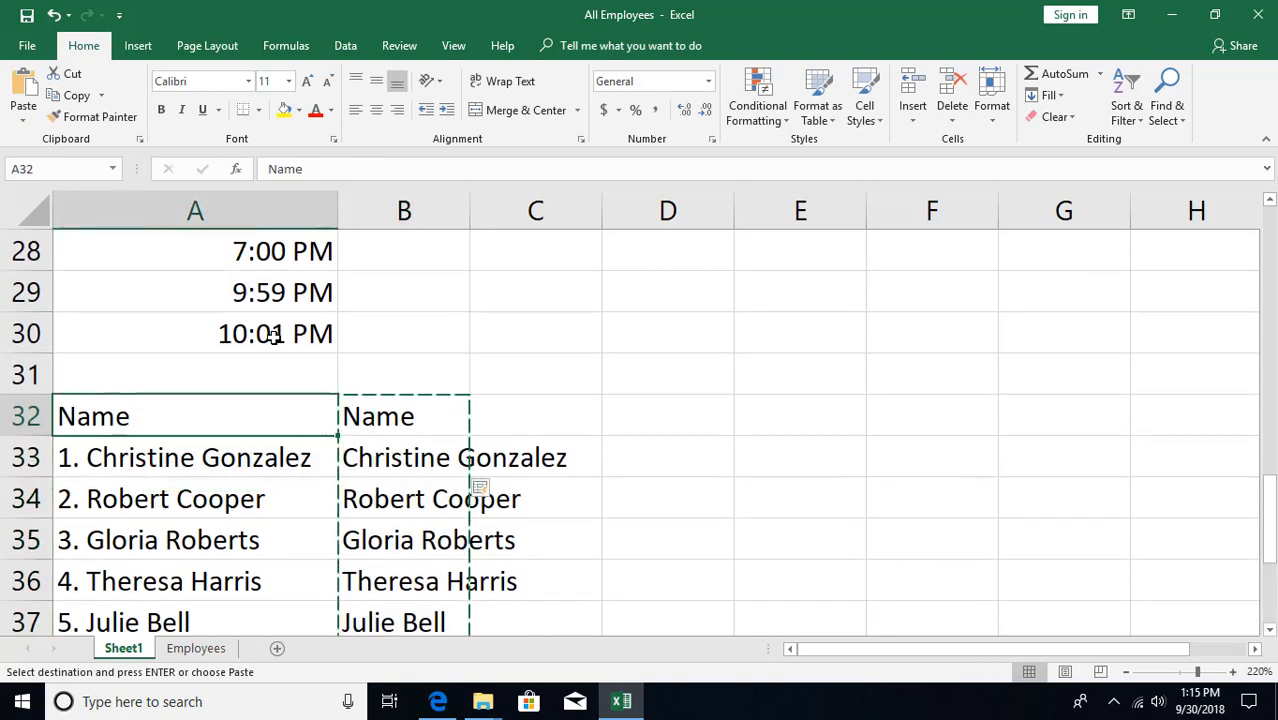
key(Return)
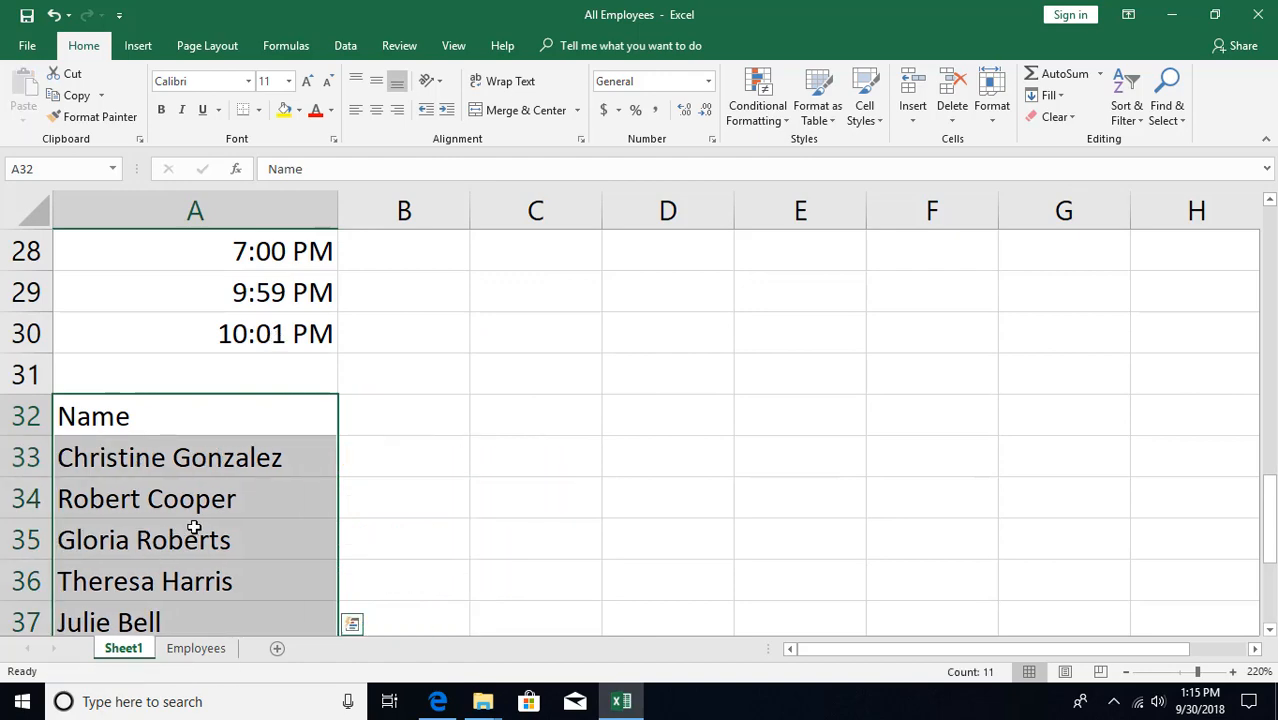
Sort the Name list in column A from A to Z and check where the header Name ends up
click(183, 490)
scroll(203, 497, down, 1)
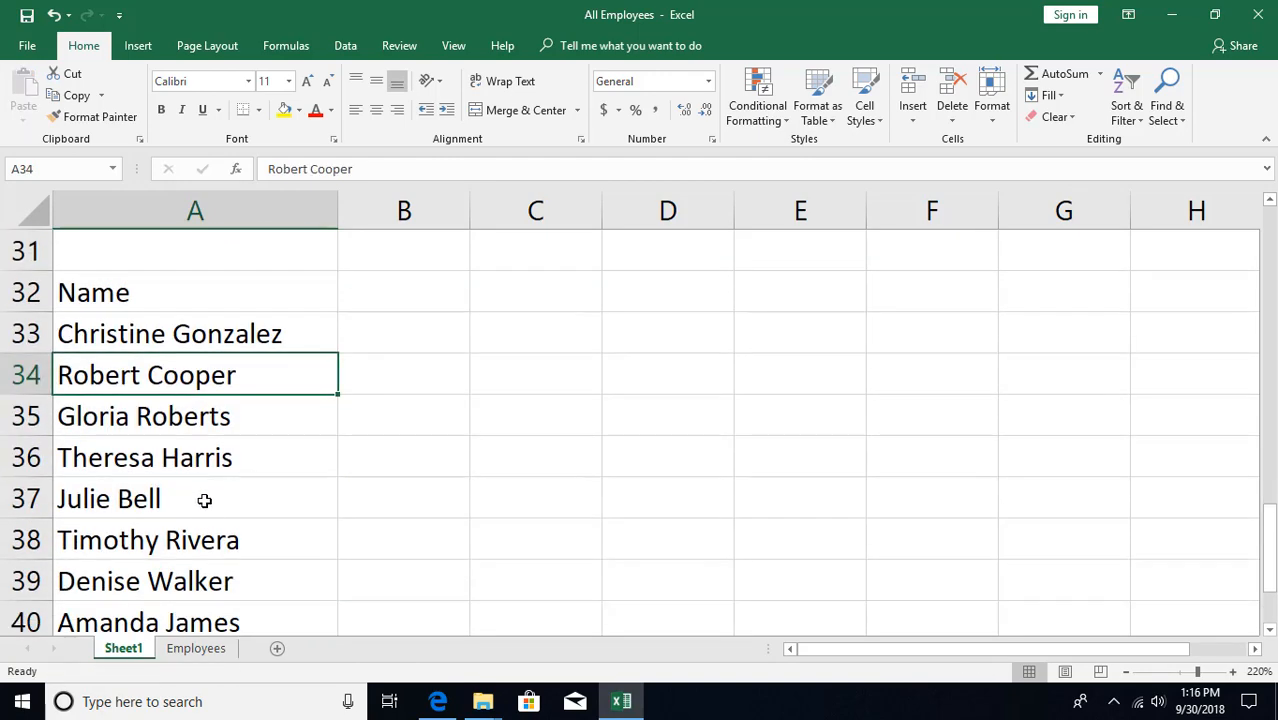
scroll(208, 517, down, 1)
scroll(207, 517, up, 2)
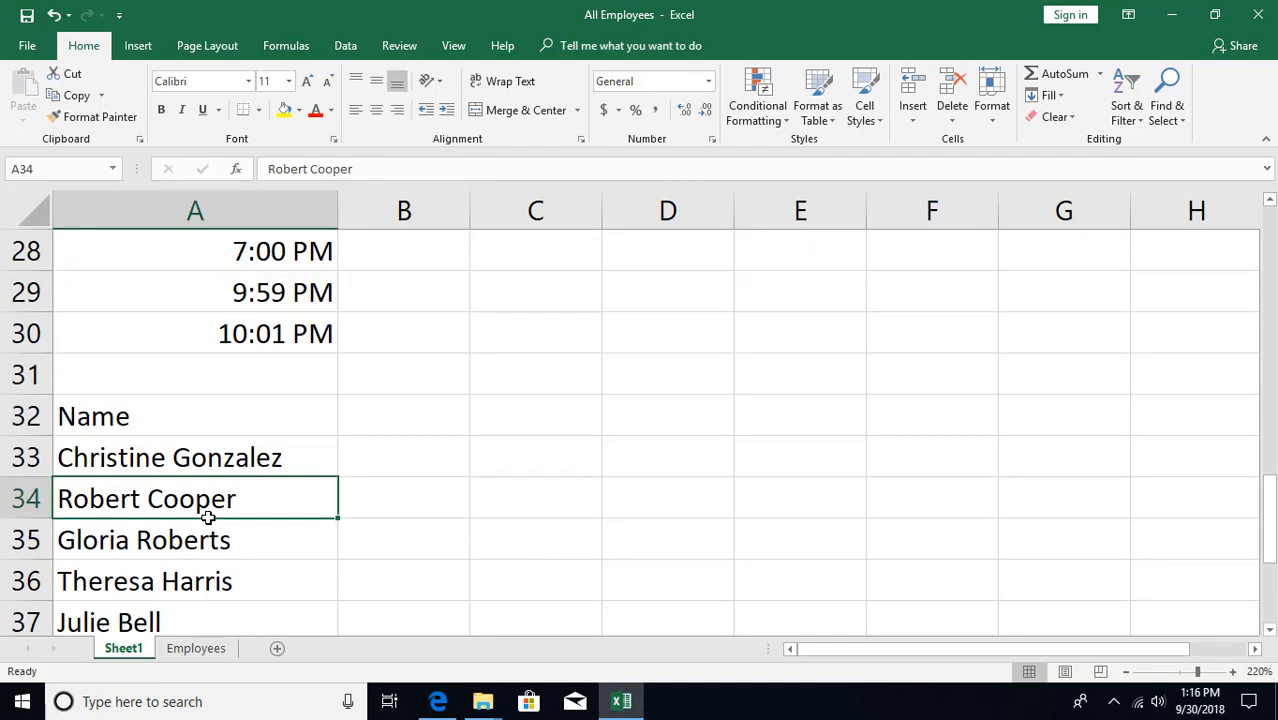
click(203, 459)
ctrl+scroll(214, 457, down, 3)
ctrl+scroll(214, 462, down, 1)
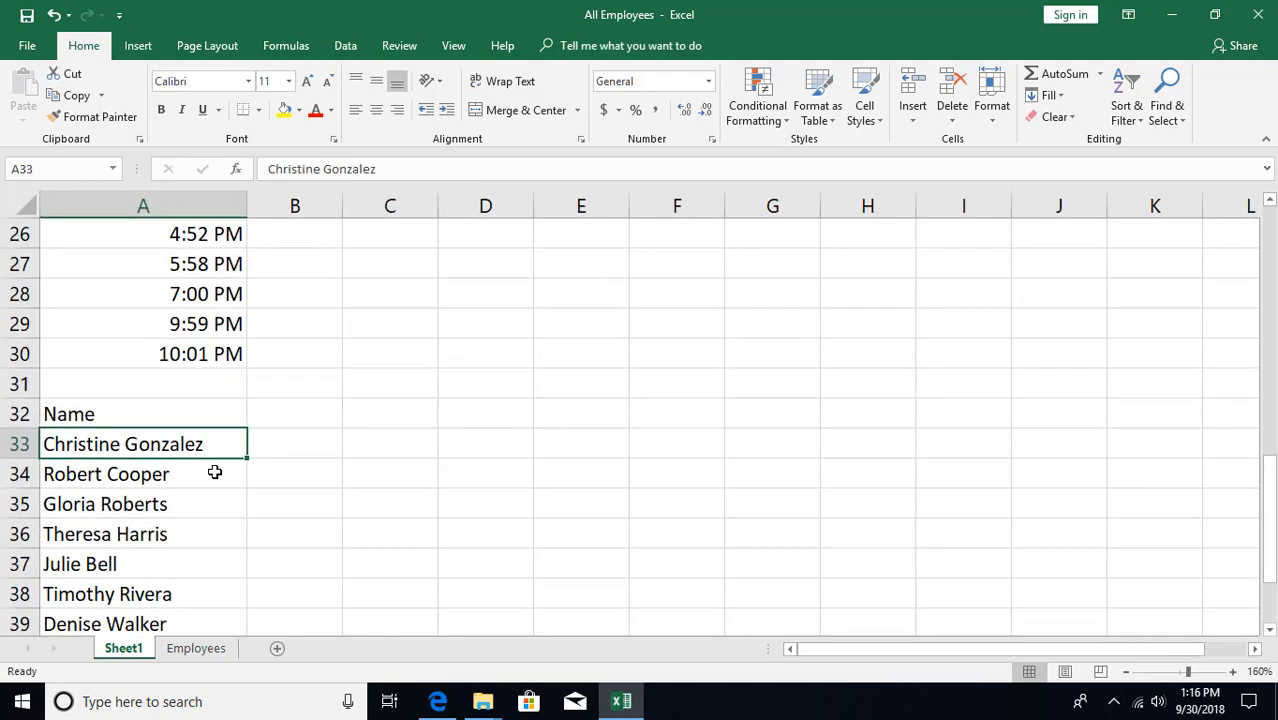
scroll(220, 455, down, 1)
click(85, 326)
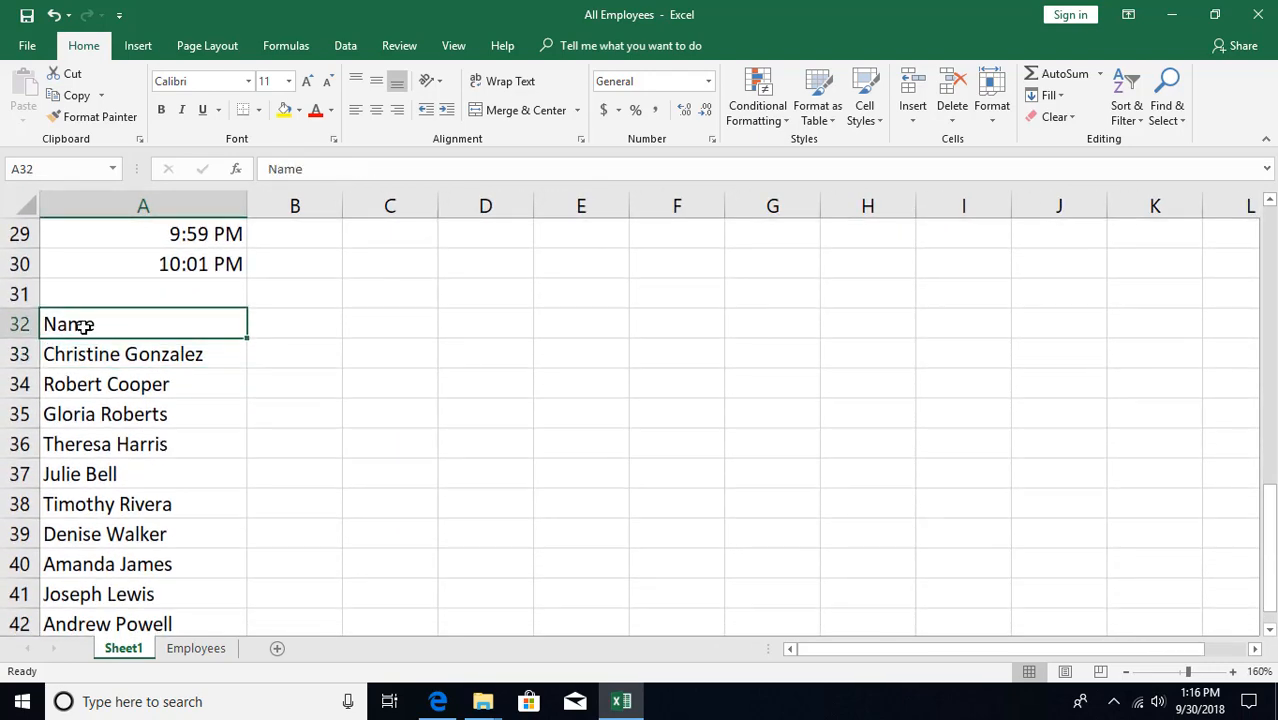
click(106, 362)
click(118, 453)
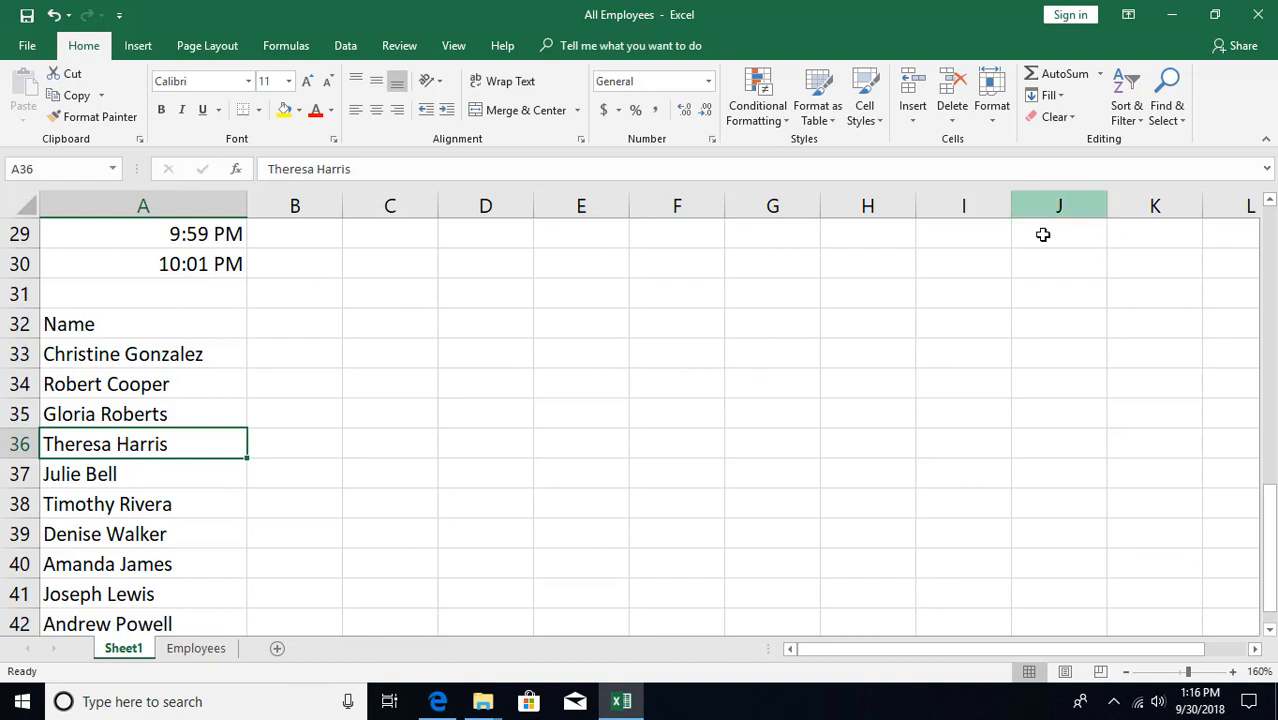
click(1128, 112)
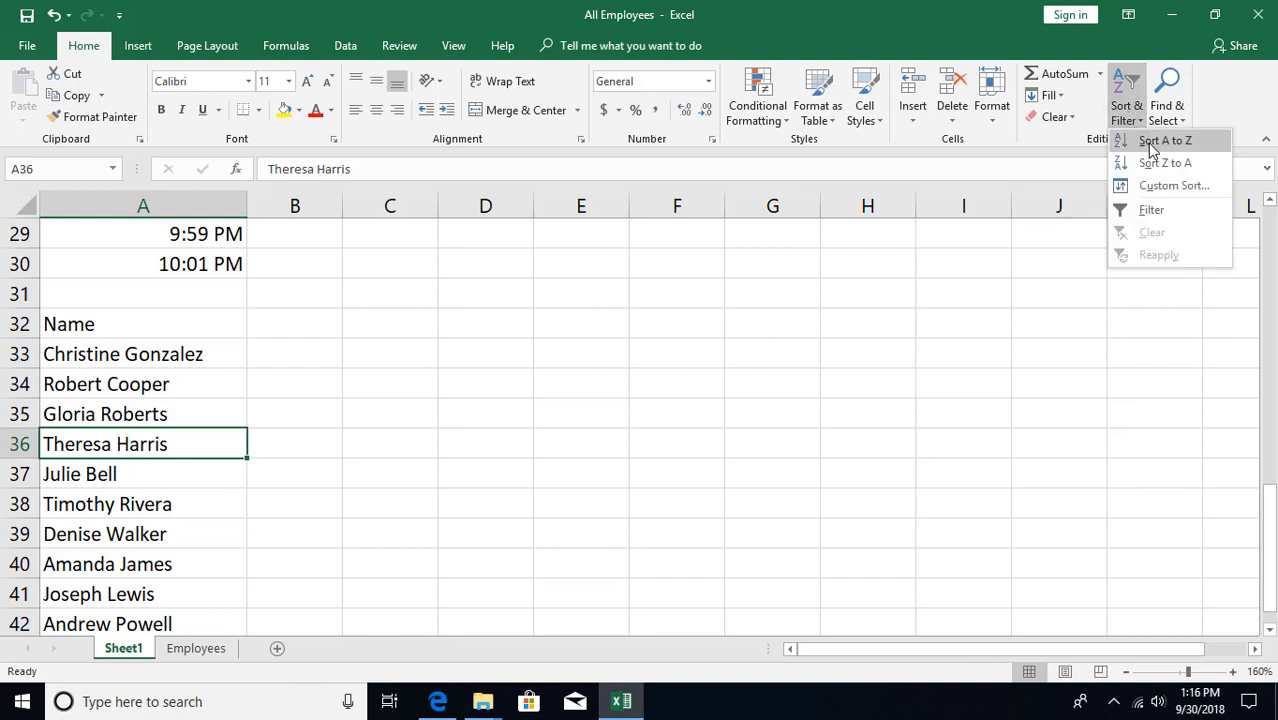
click(1152, 142)
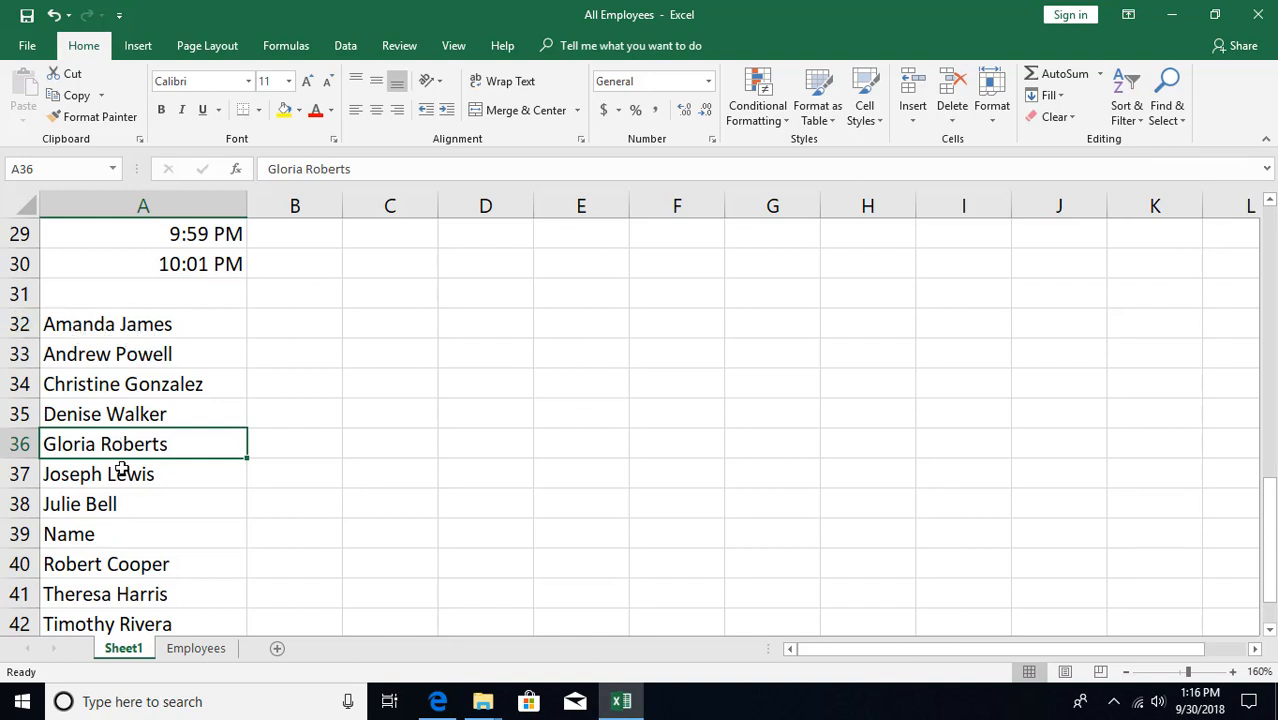
click(110, 536)
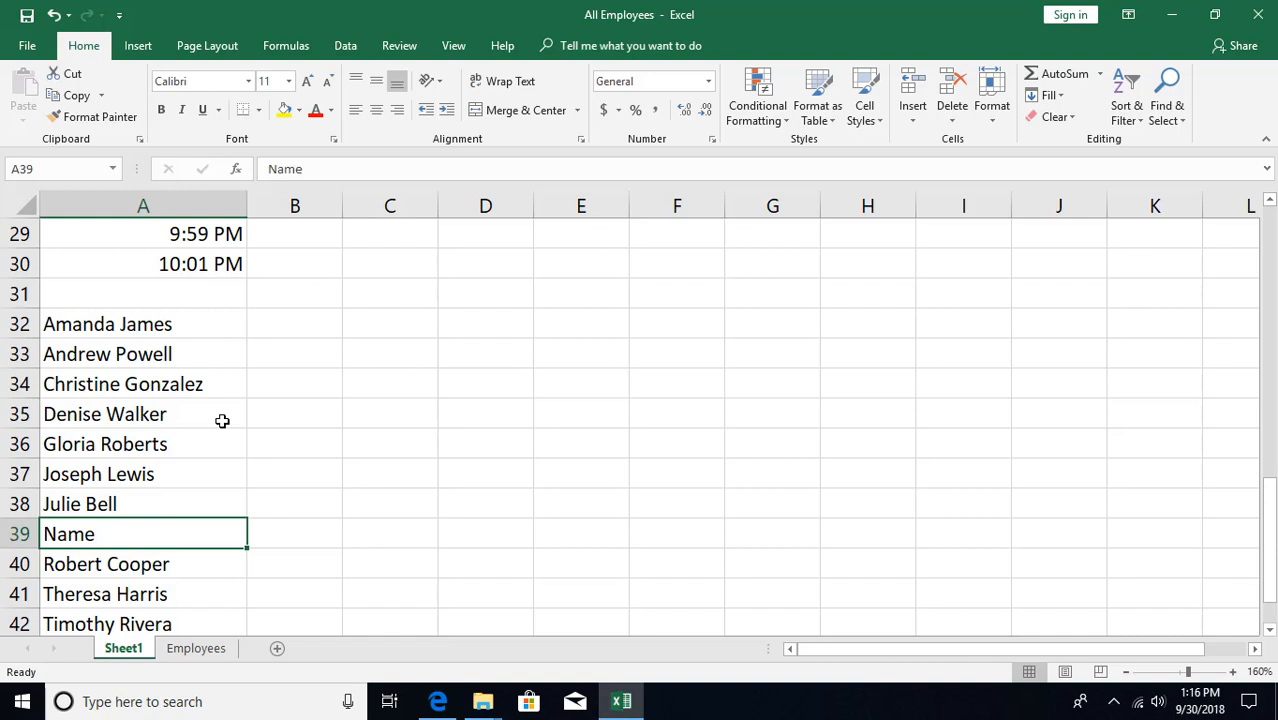
Undo the A to Z sort of the Name list
click(55, 15)
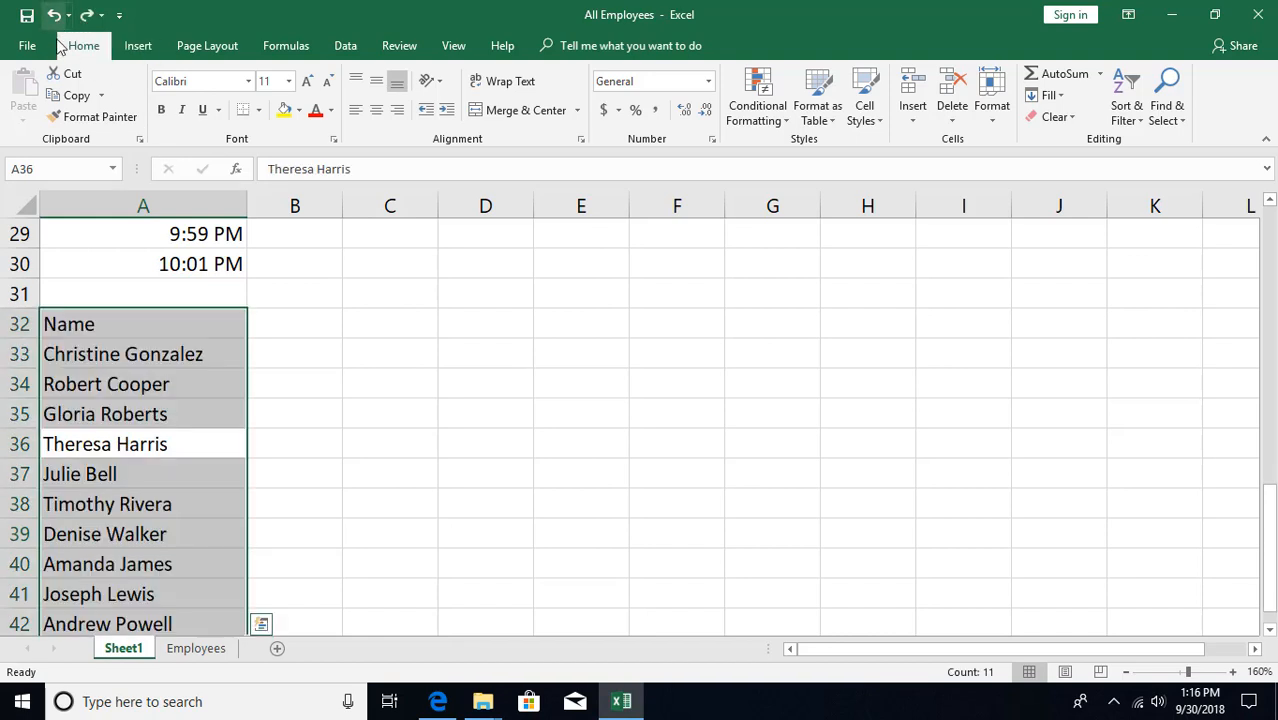
click(183, 353)
ctrl+scroll(184, 350, down, 3)
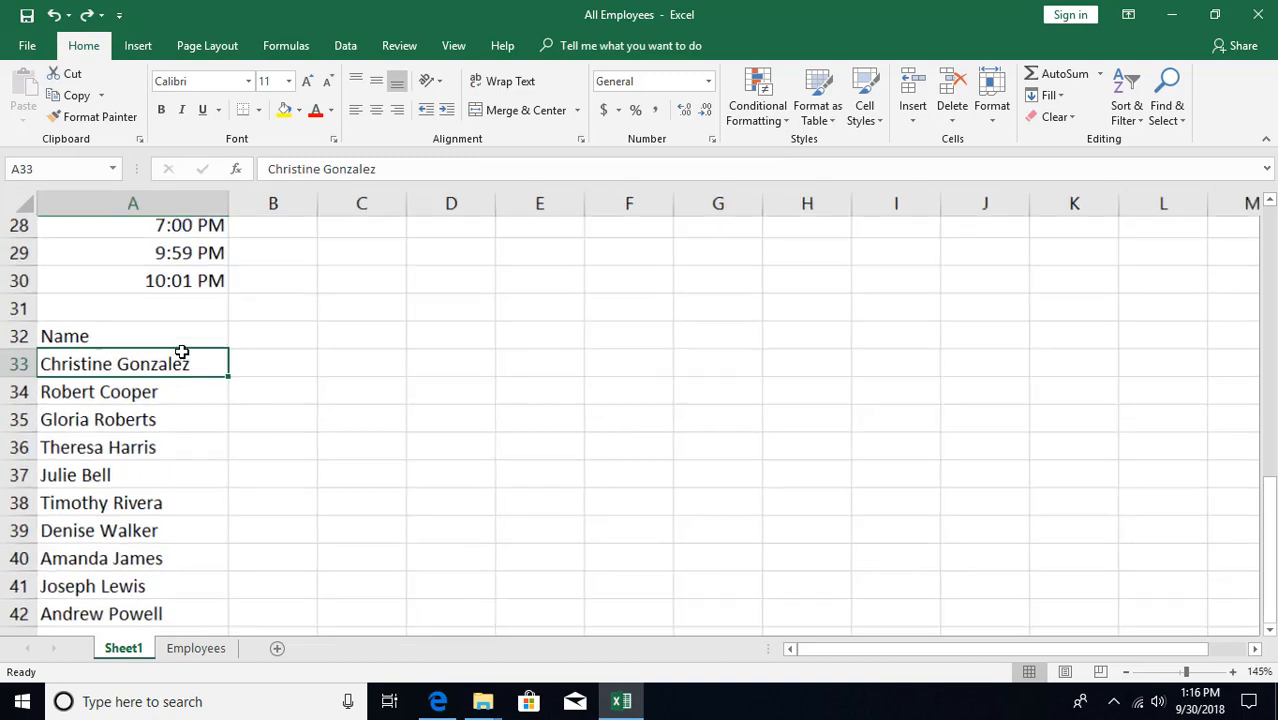
Sort only the names in A33:A42 from A to Z without their header, and undo that sort
scroll(185, 345, down, 1)
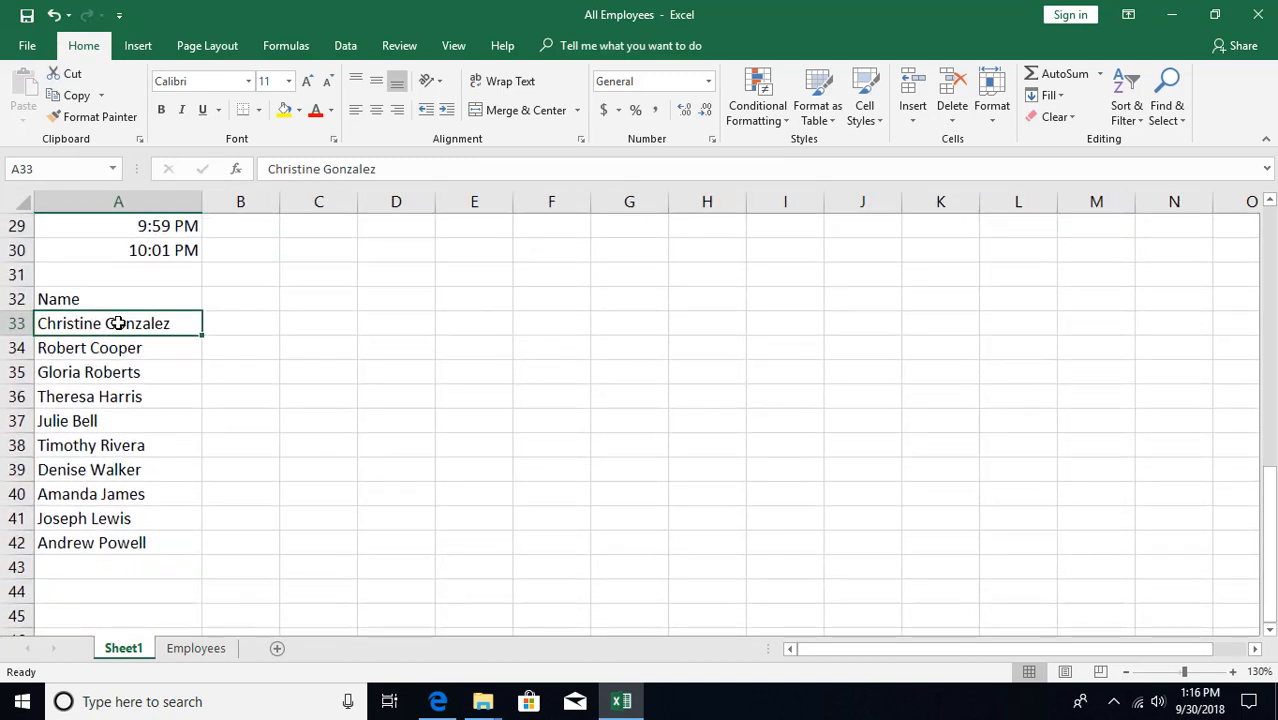
drag(118, 323, 122, 542)
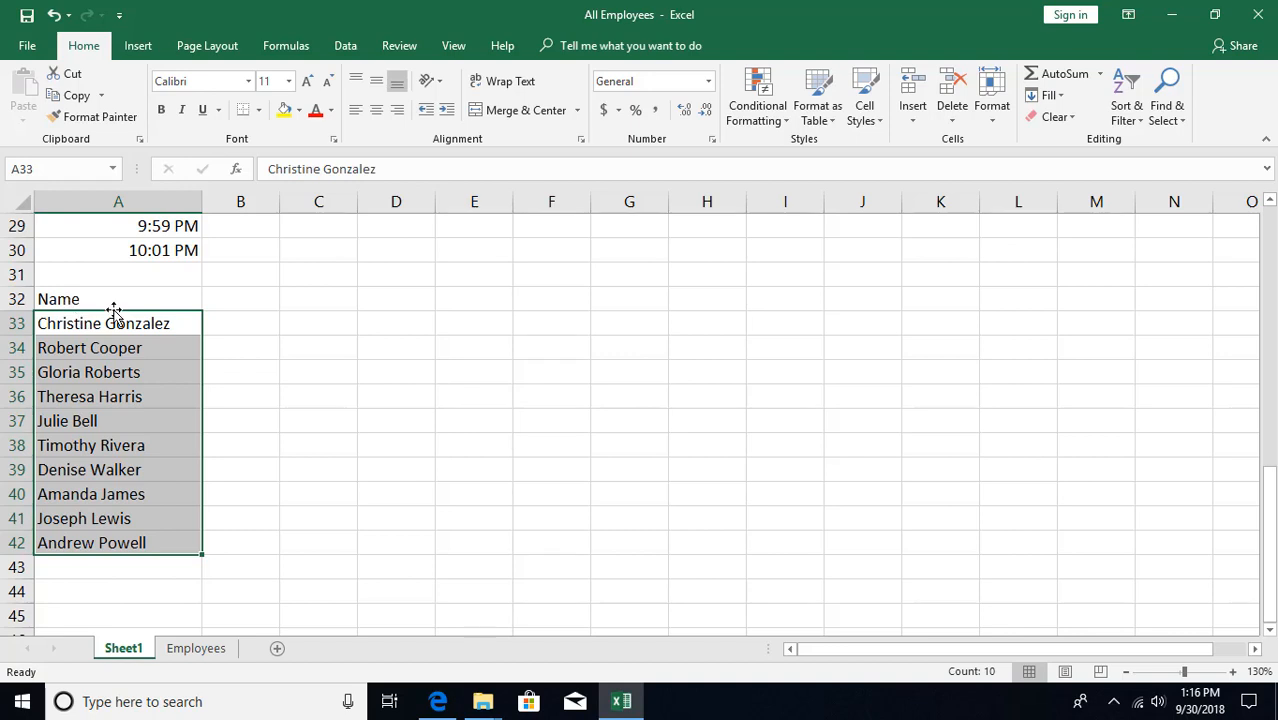
click(1127, 112)
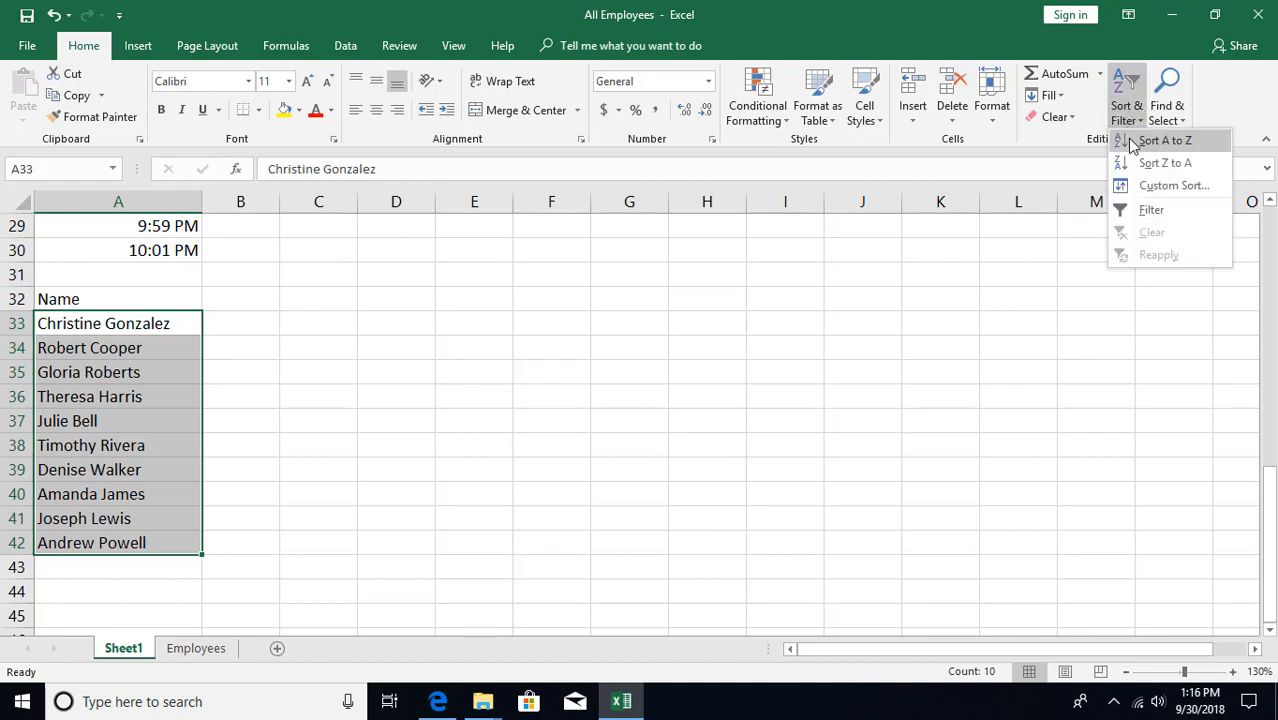
click(1128, 140)
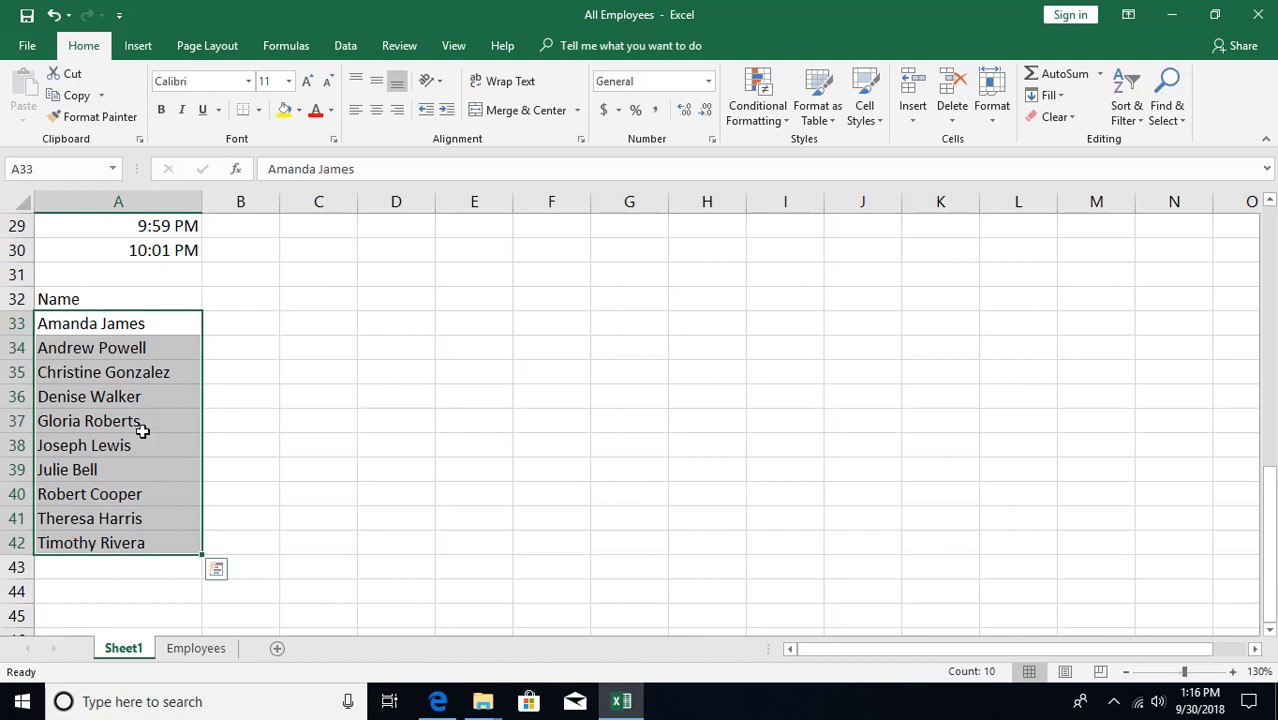
click(53, 14)
click(118, 450)
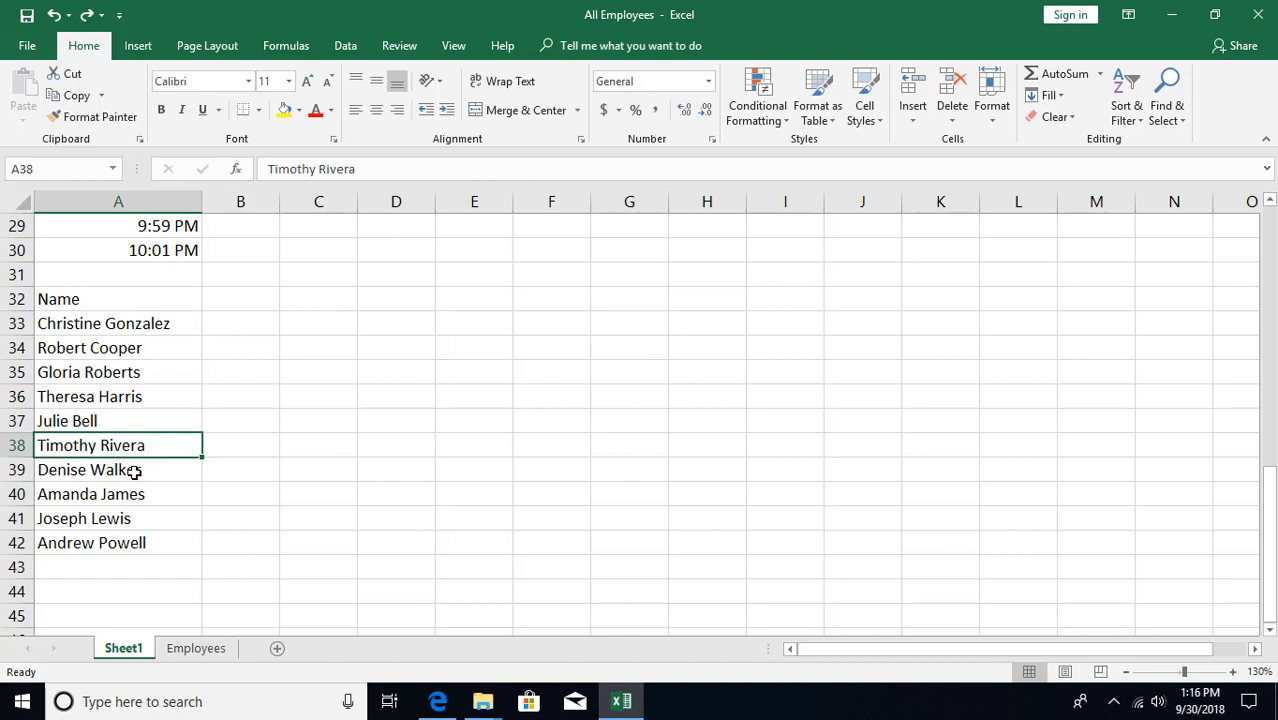
Make the Name header in A32 bold
click(101, 299)
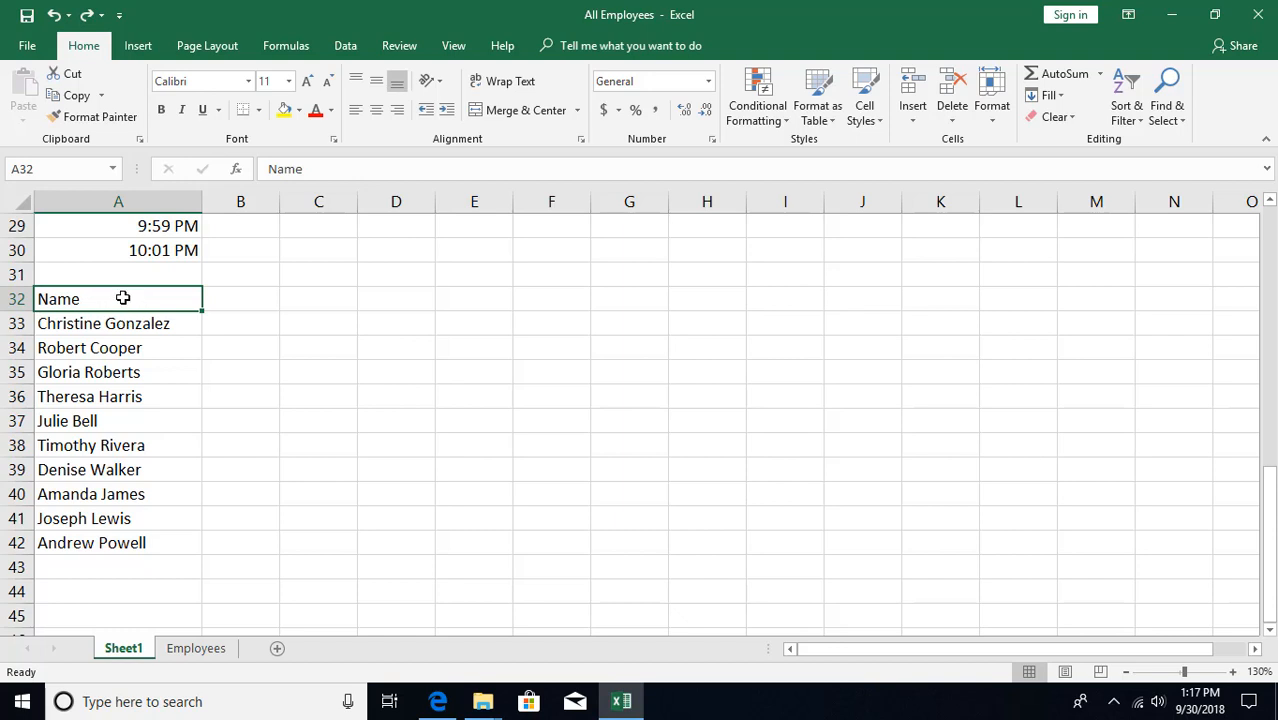
click(161, 111)
click(136, 370)
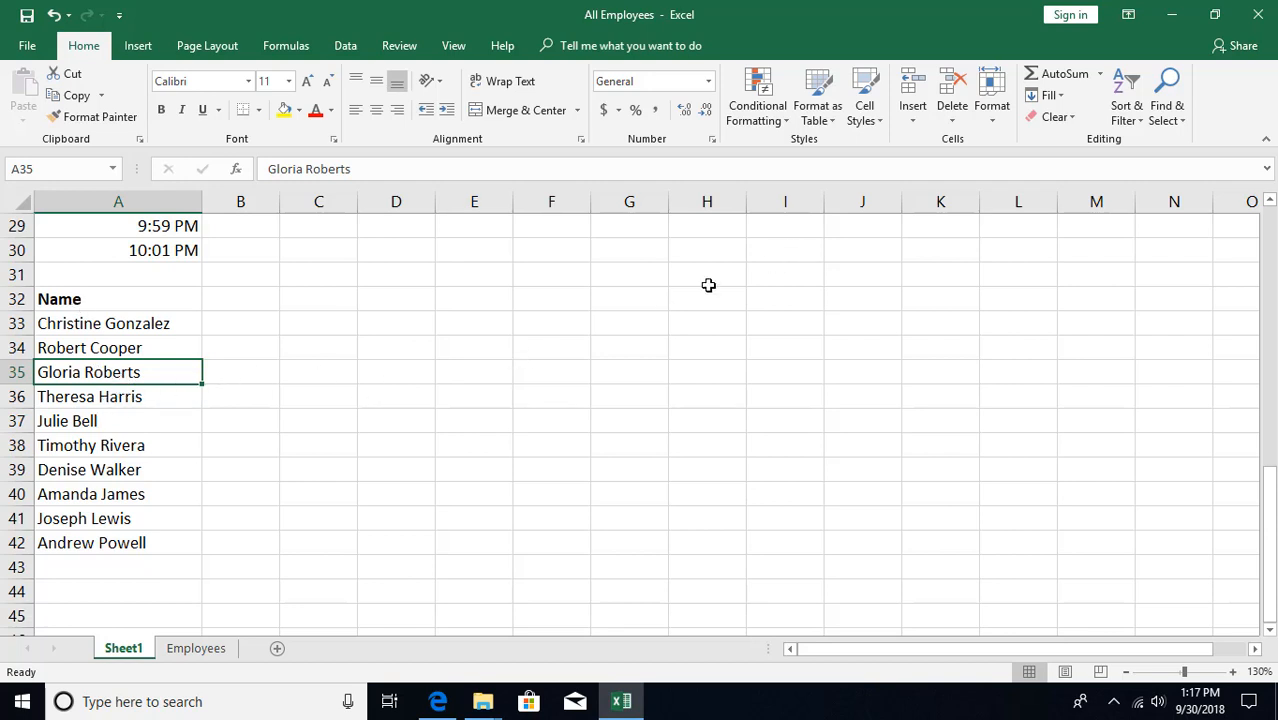
Sort the Name list from A to Z, starting from a single selected name below the bold header
click(110, 426)
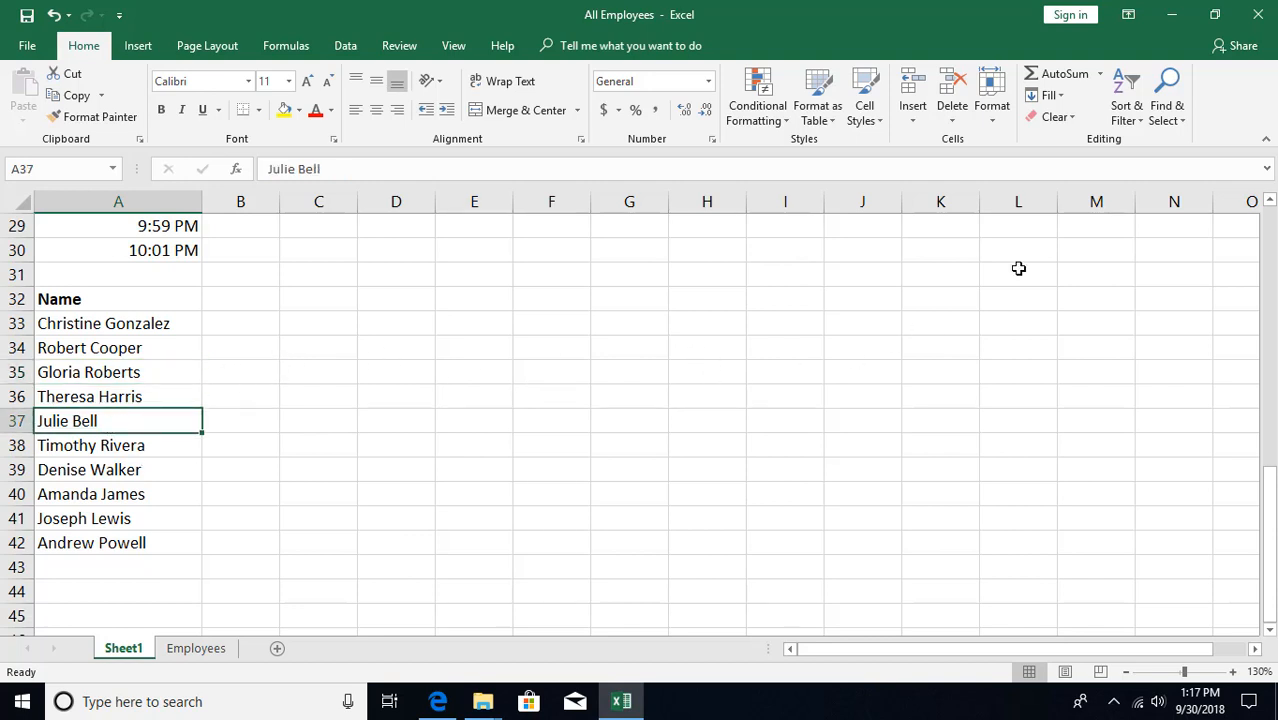
click(1130, 118)
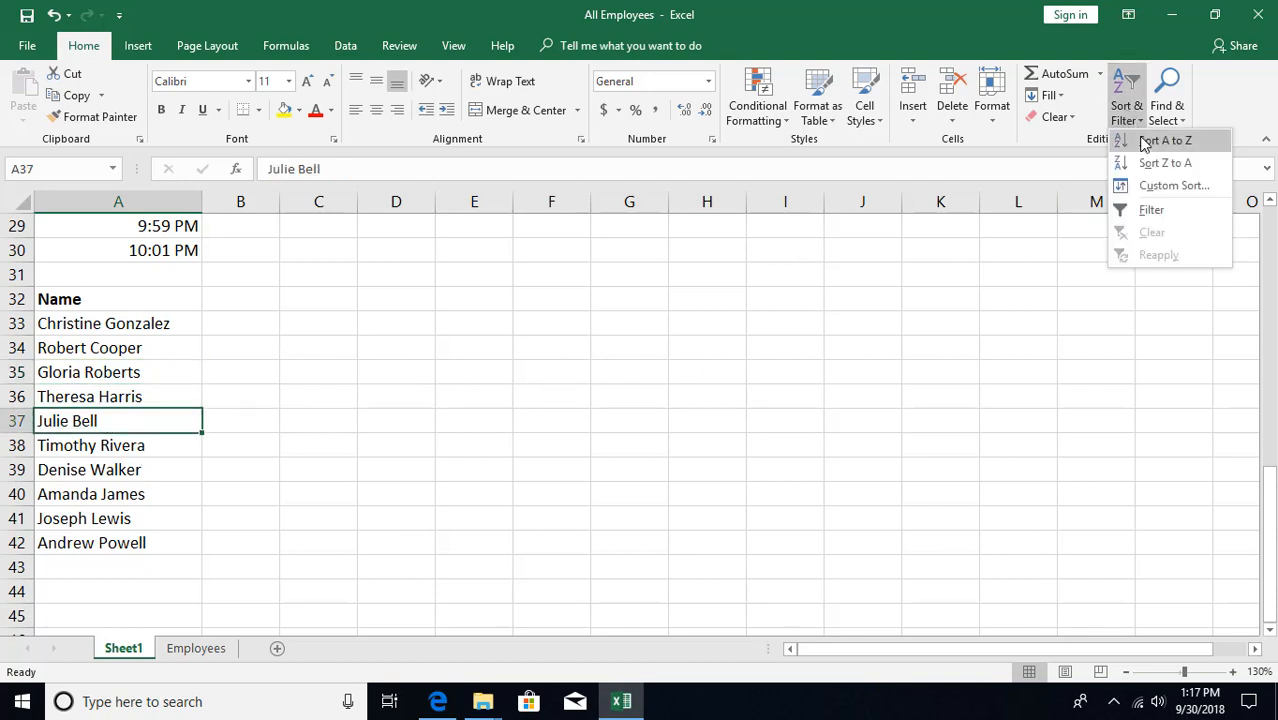
click(1145, 141)
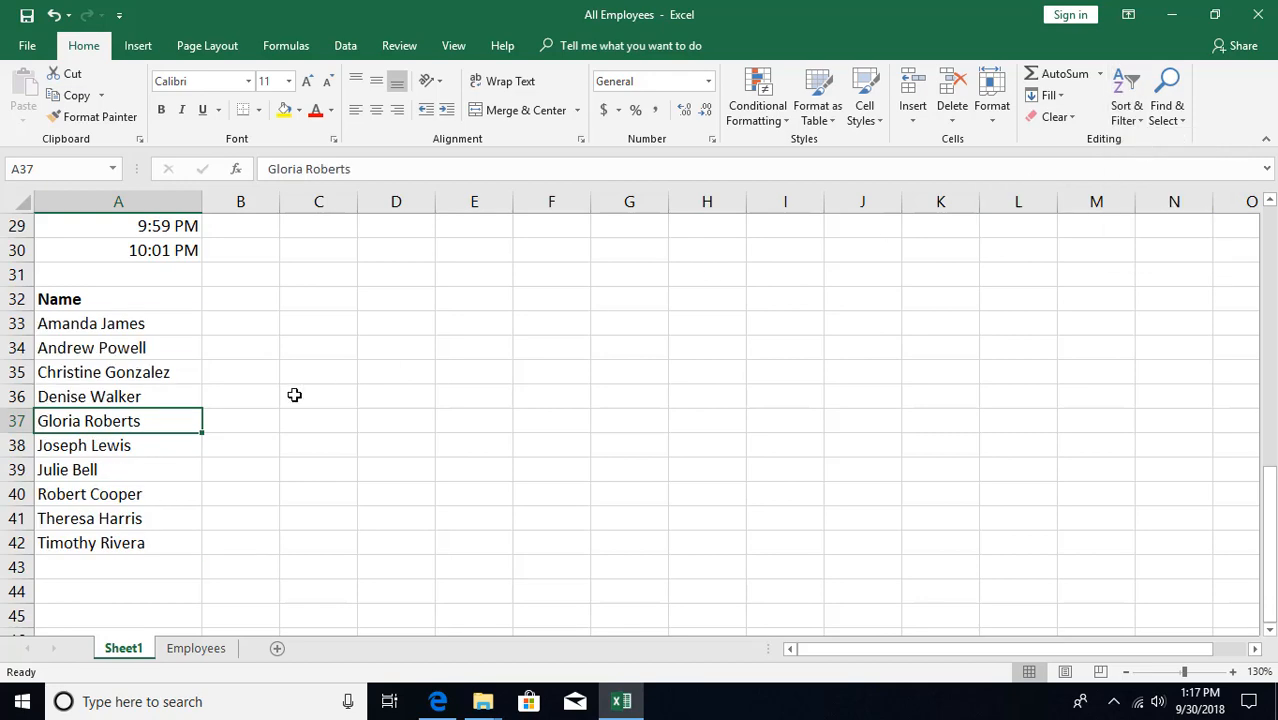
click(208, 415)
click(116, 398)
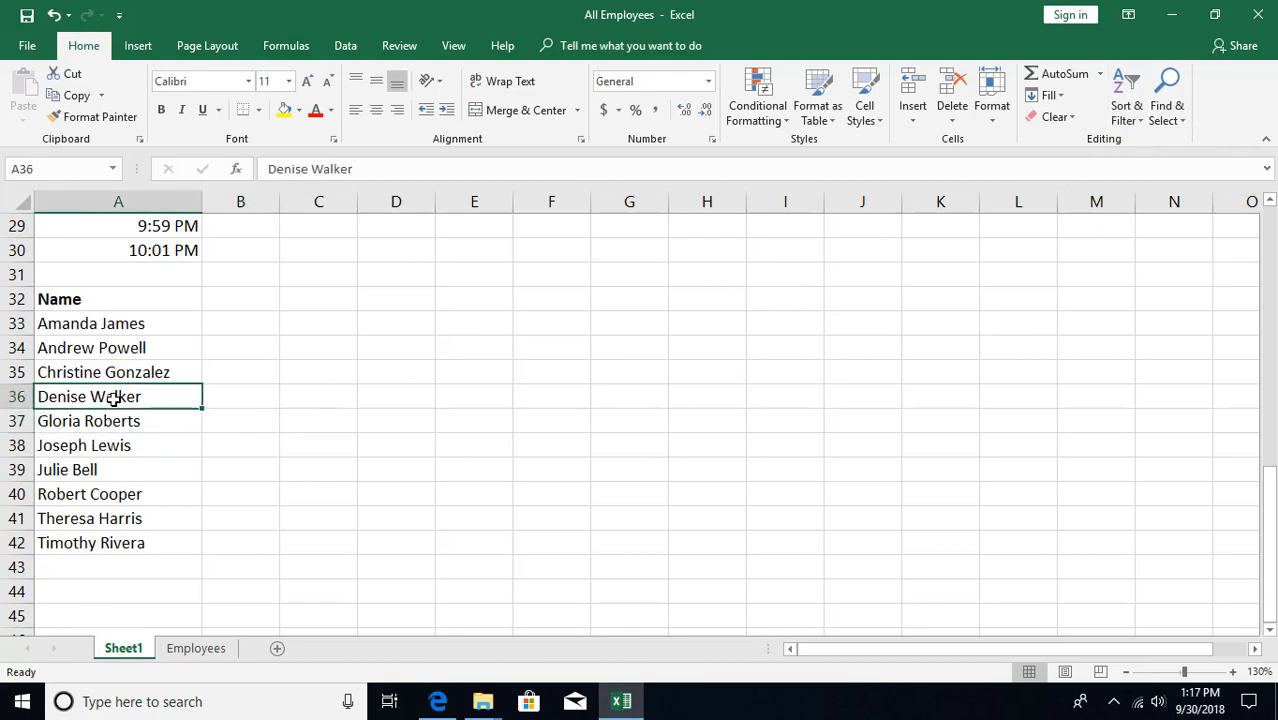
Look through the sorted Age, Date, Time and Name lists in column A of Sheet1
scroll(117, 396, up, 2)
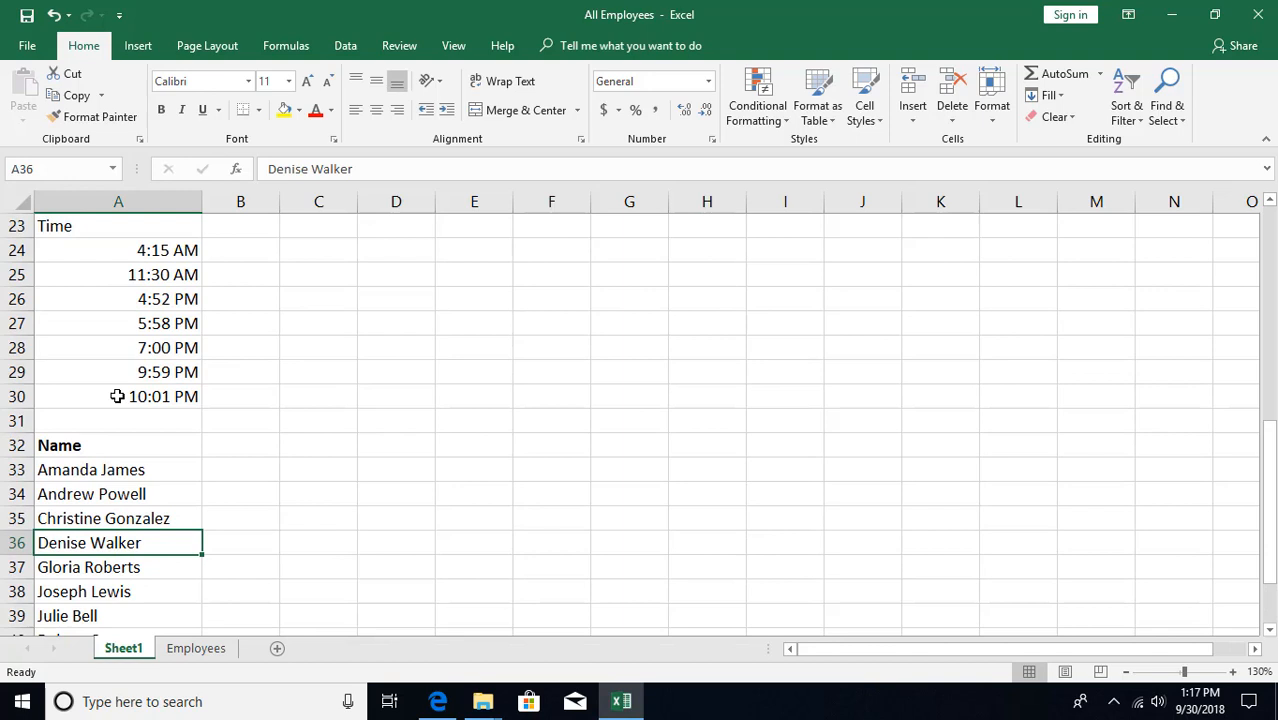
click(162, 328)
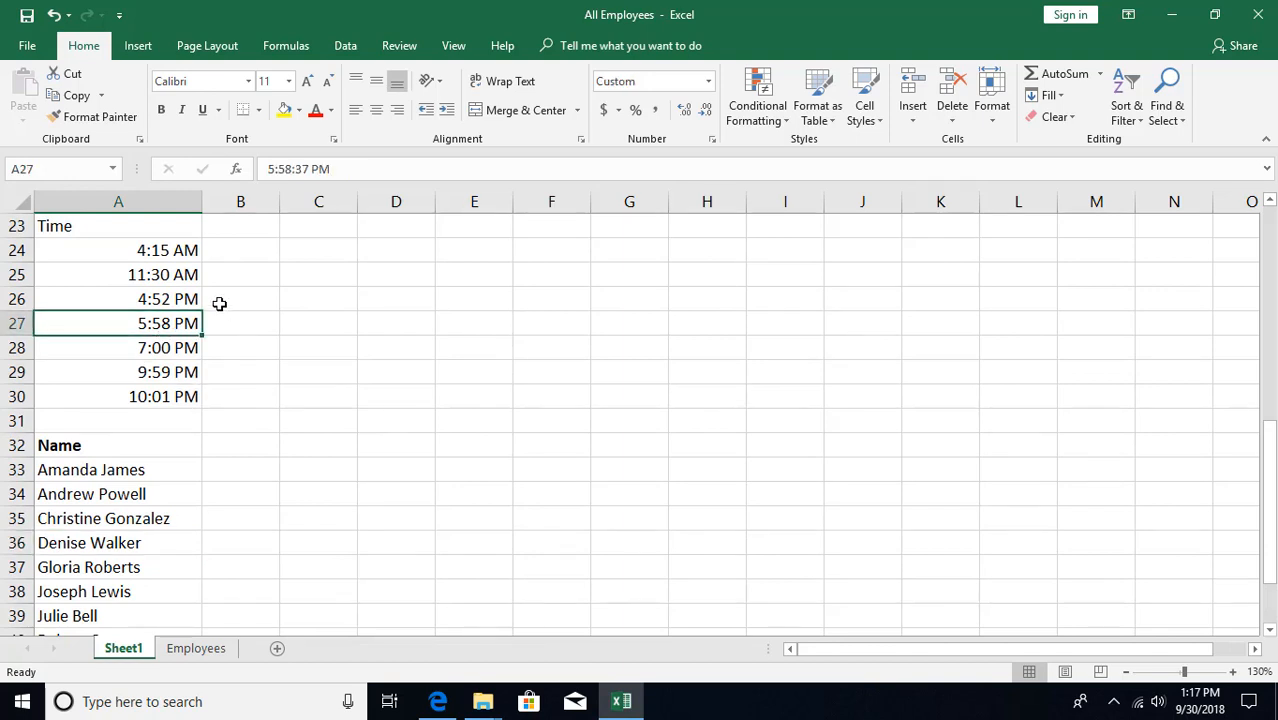
click(150, 520)
scroll(188, 518, down, 1)
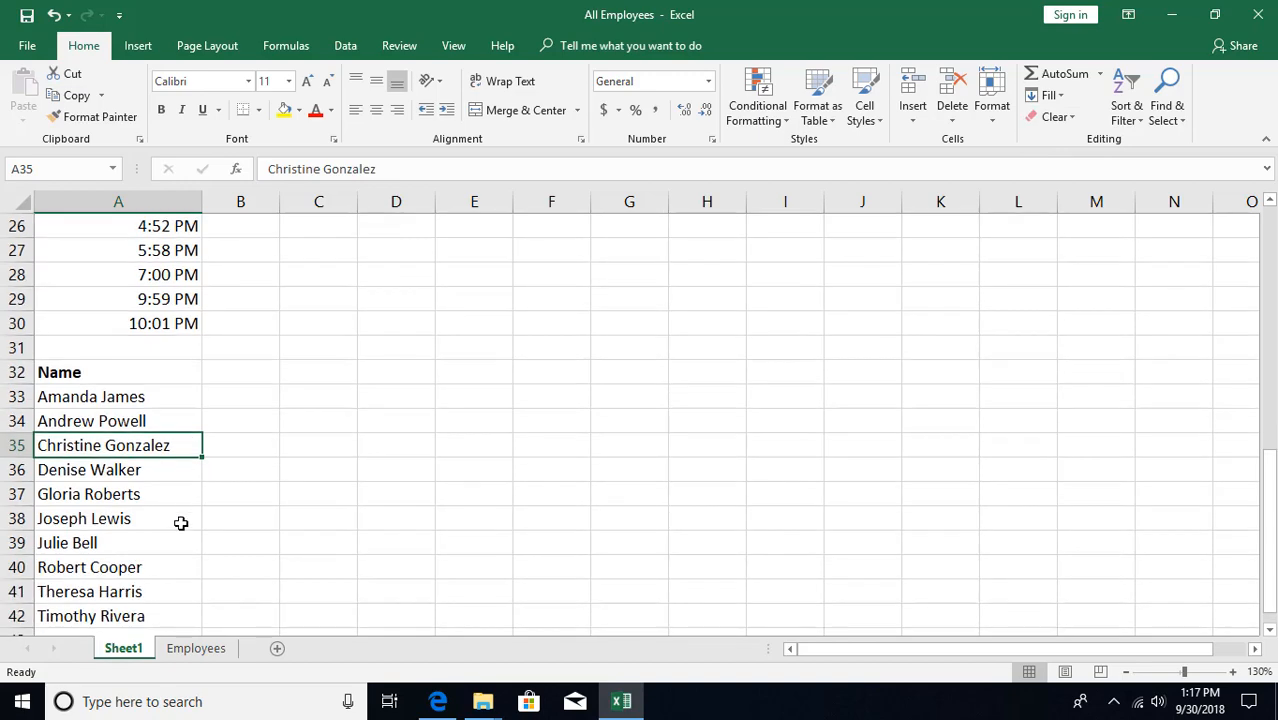
scroll(181, 523, down, 1)
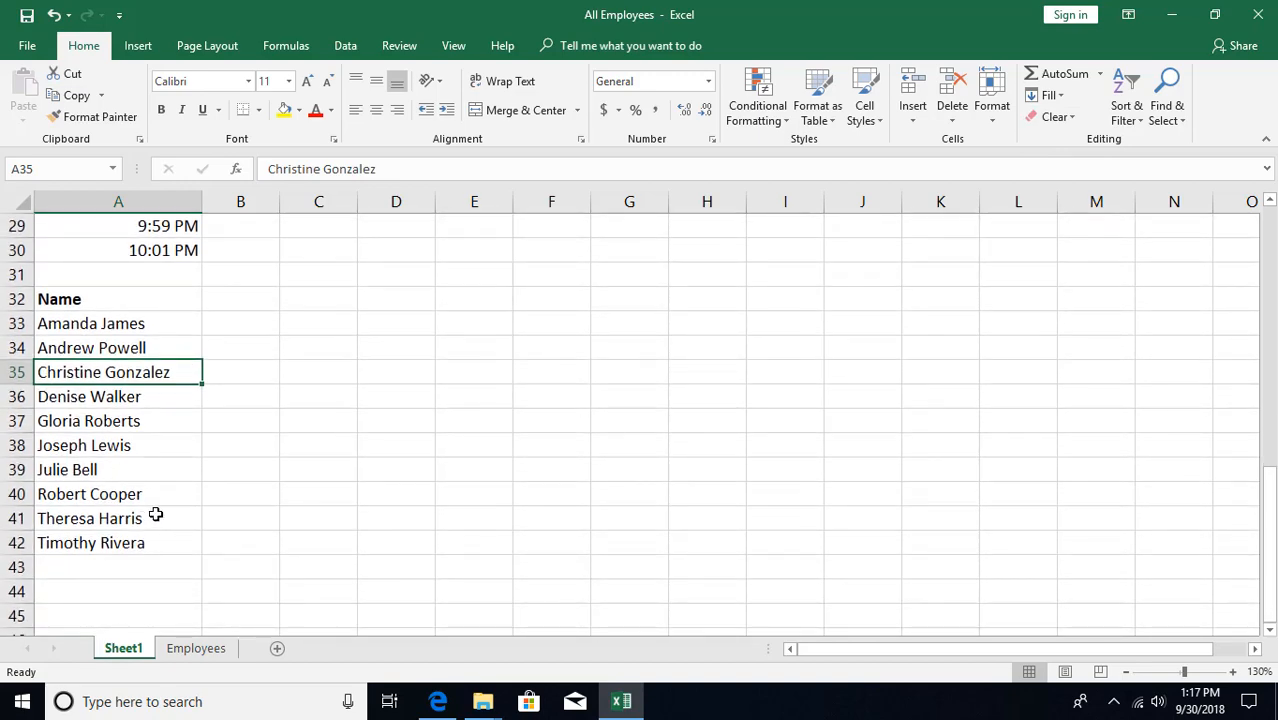
scroll(114, 484, down, 1)
scroll(117, 473, up, 7)
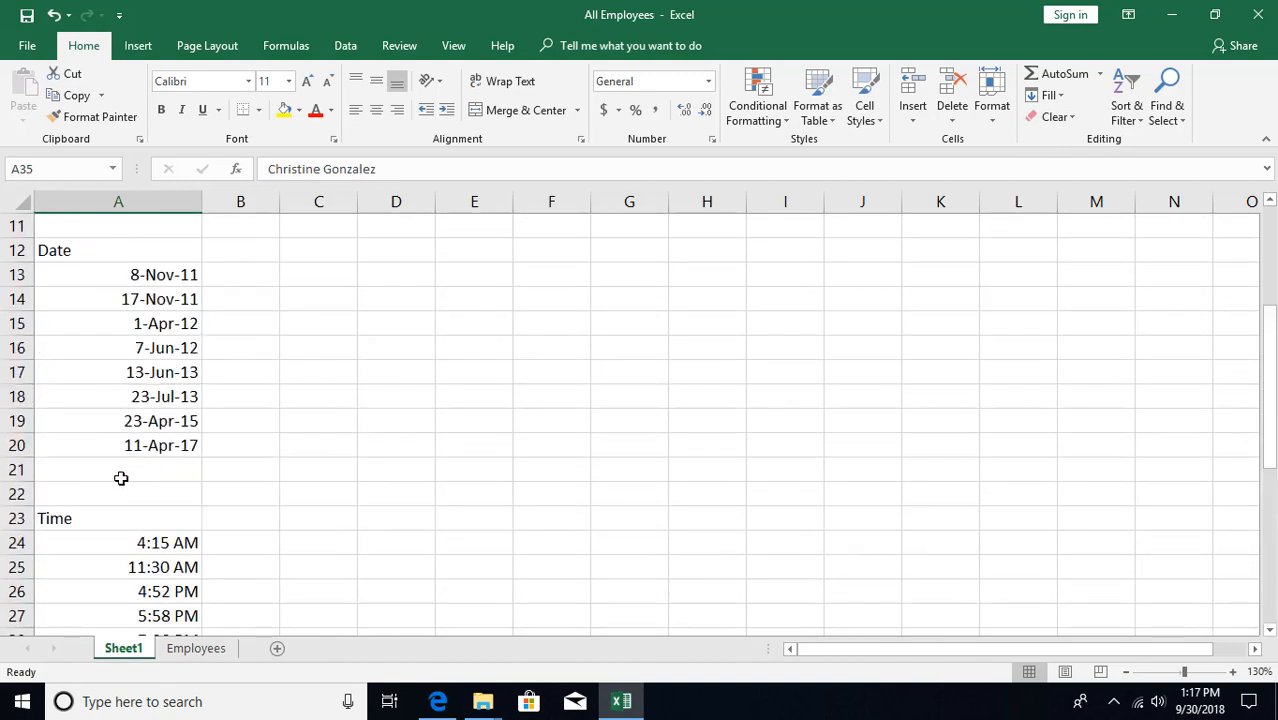
scroll(121, 478, up, 4)
click(137, 377)
scroll(140, 411, down, 2)
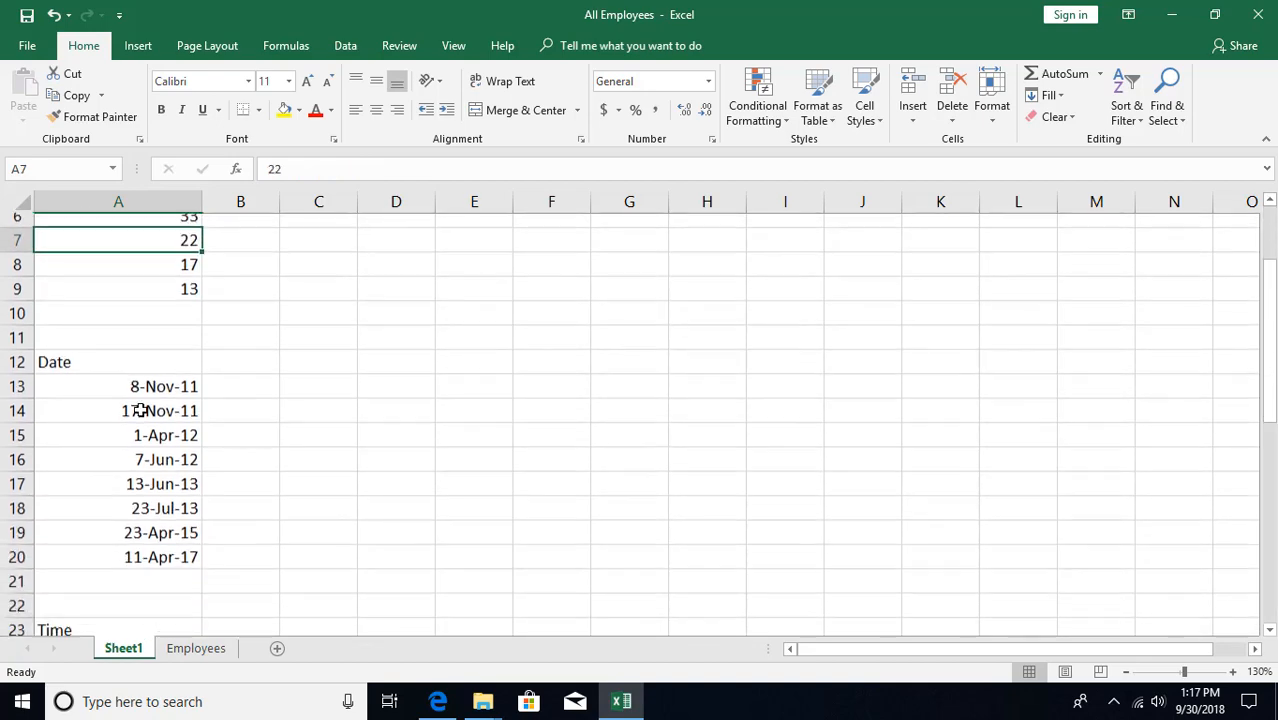
scroll(138, 425, down, 2)
click(134, 442)
scroll(134, 442, down, 5)
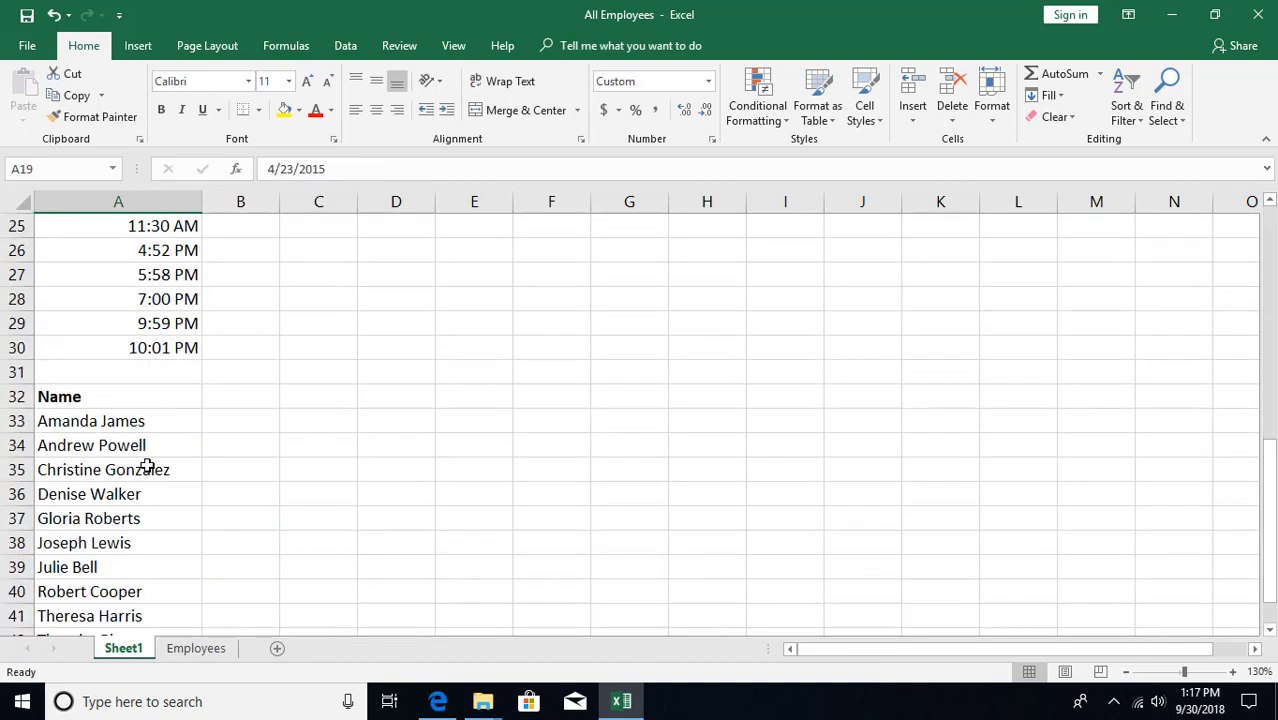
click(94, 491)
scroll(100, 465, up, 8)
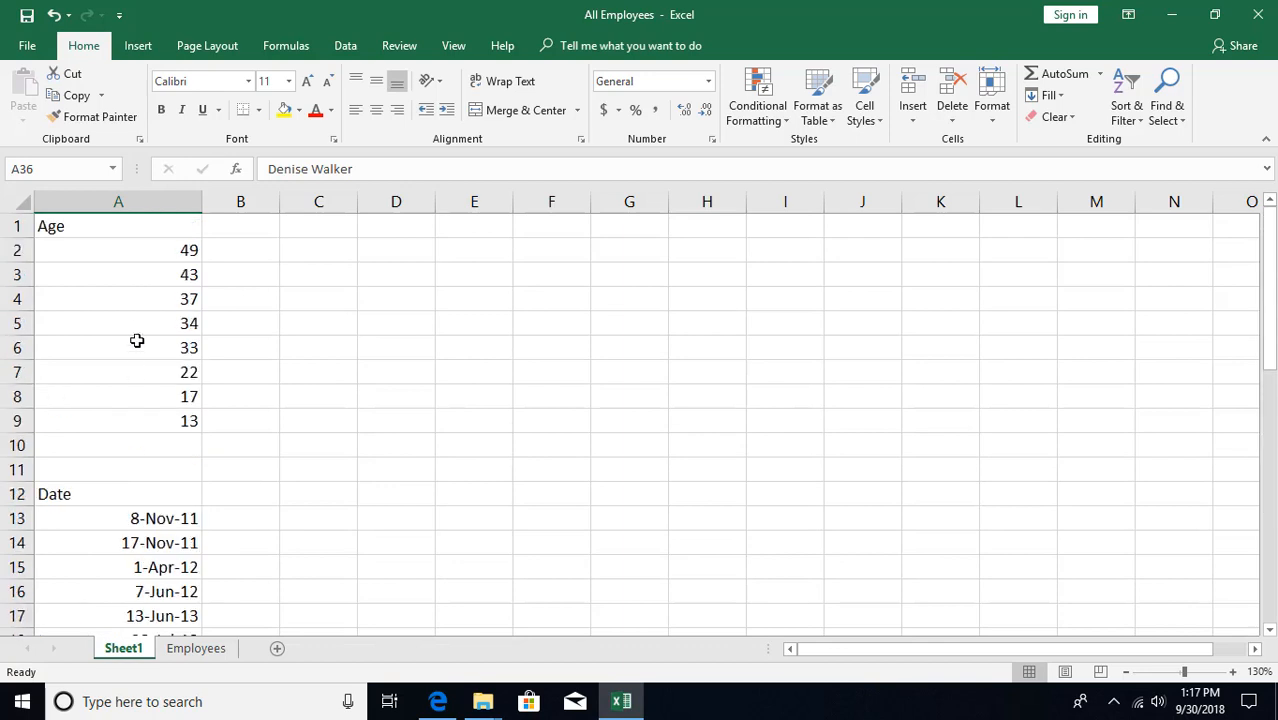
scroll(157, 460, down, 7)
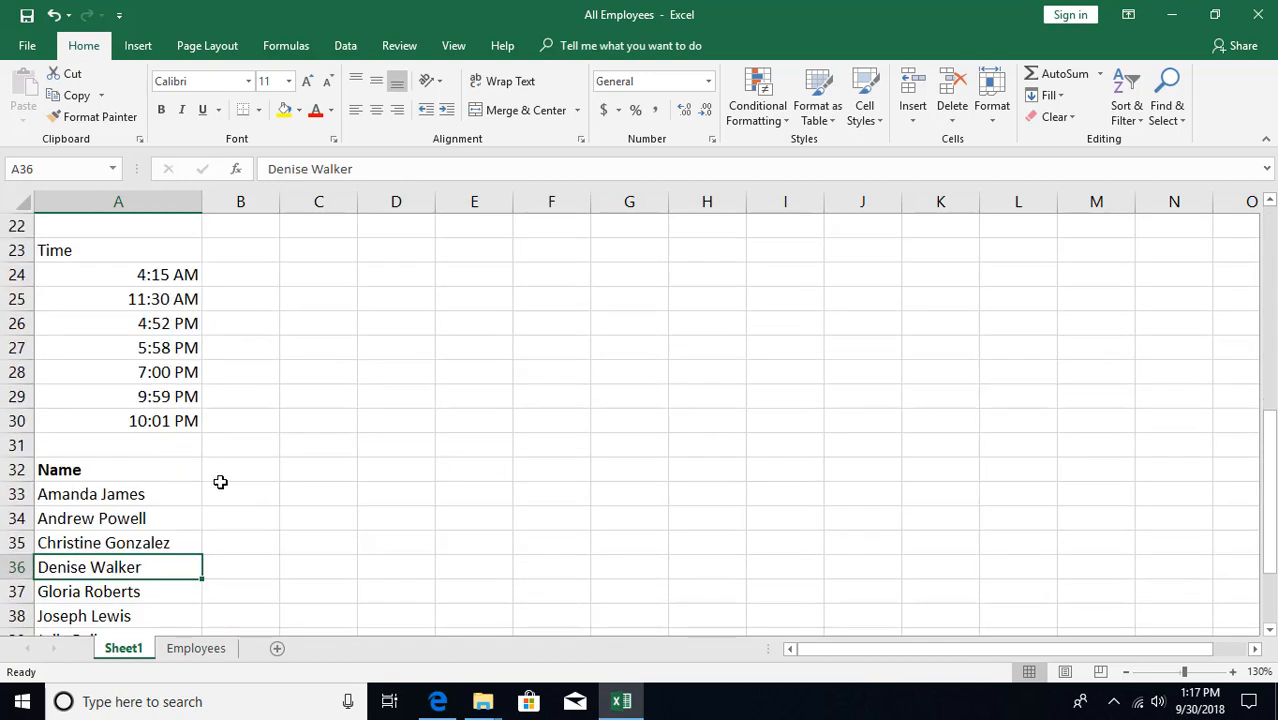
scroll(220, 482, down, 2)
click(103, 446)
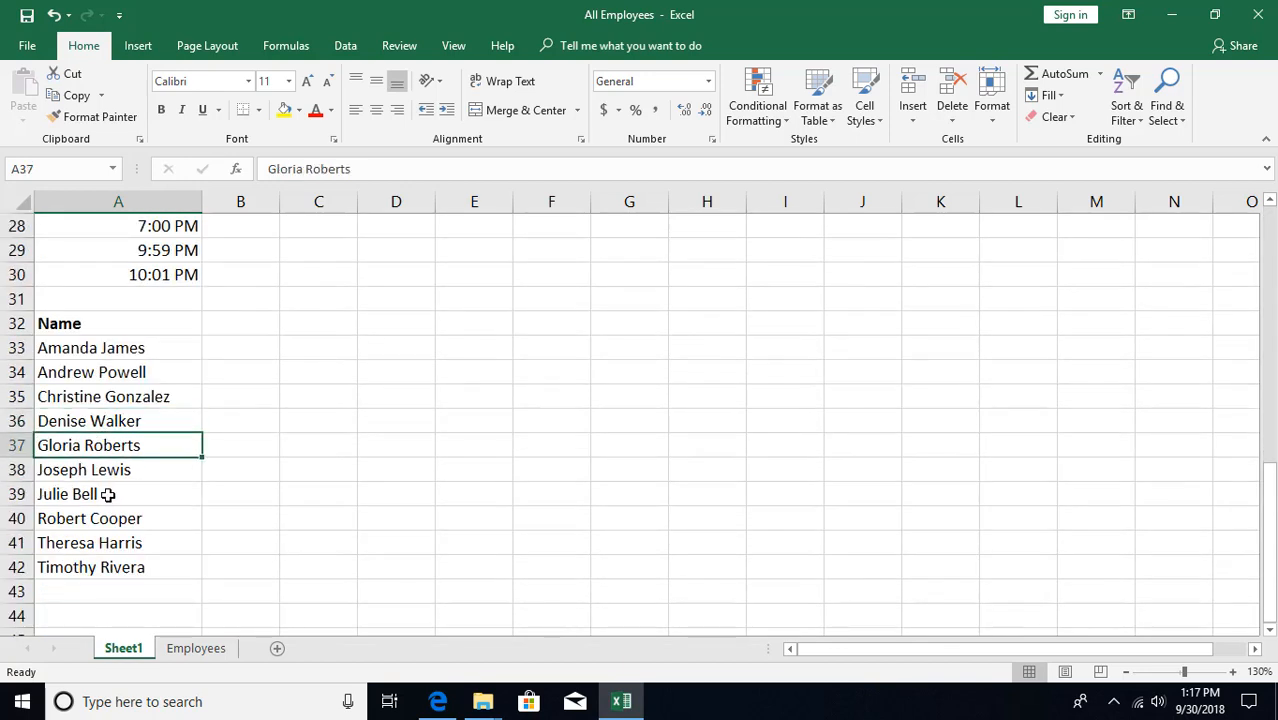
click(84, 332)
drag(124, 347, 125, 568)
click(140, 421)
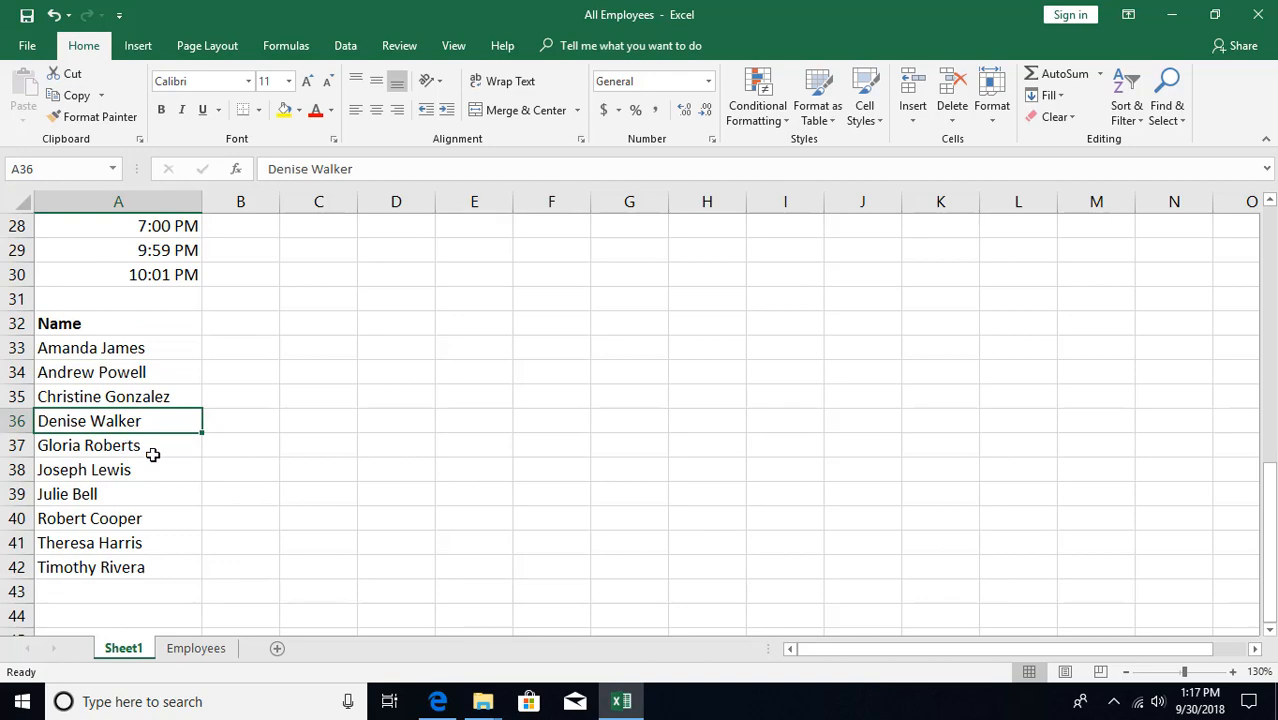
Go to the Employees sheet and sort its records by the Last column from A to Z
click(194, 650)
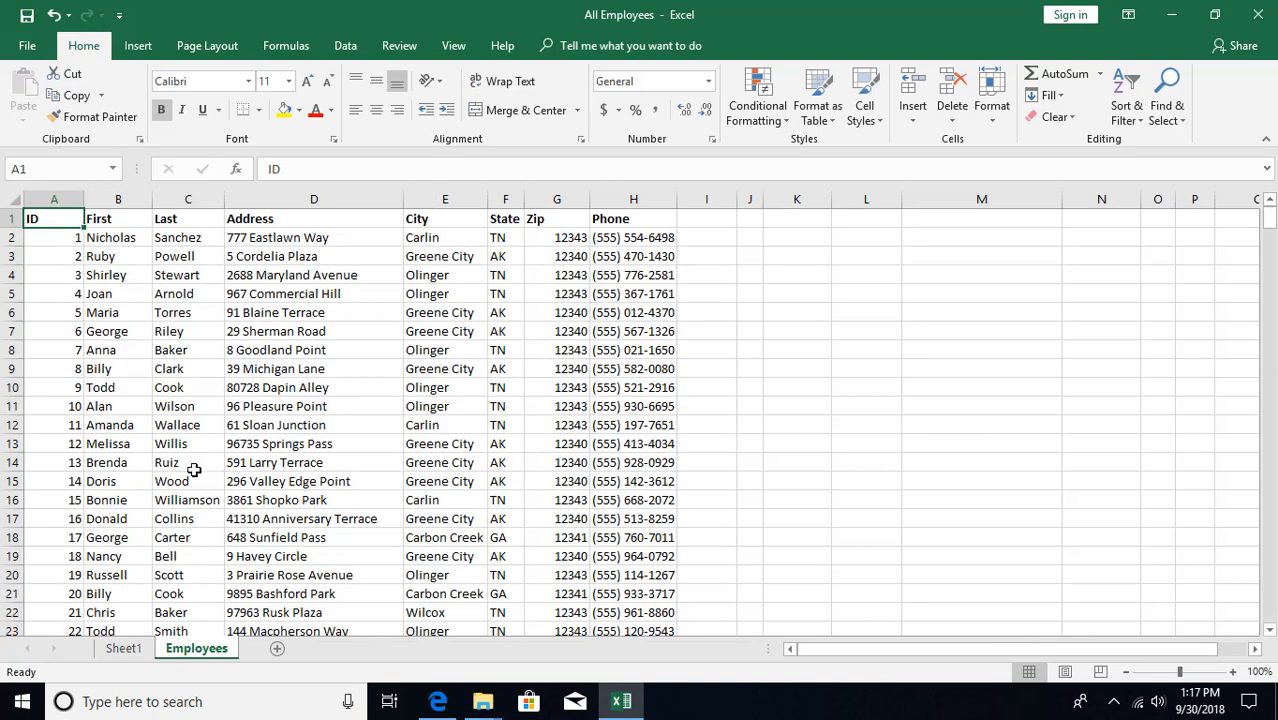
click(181, 447)
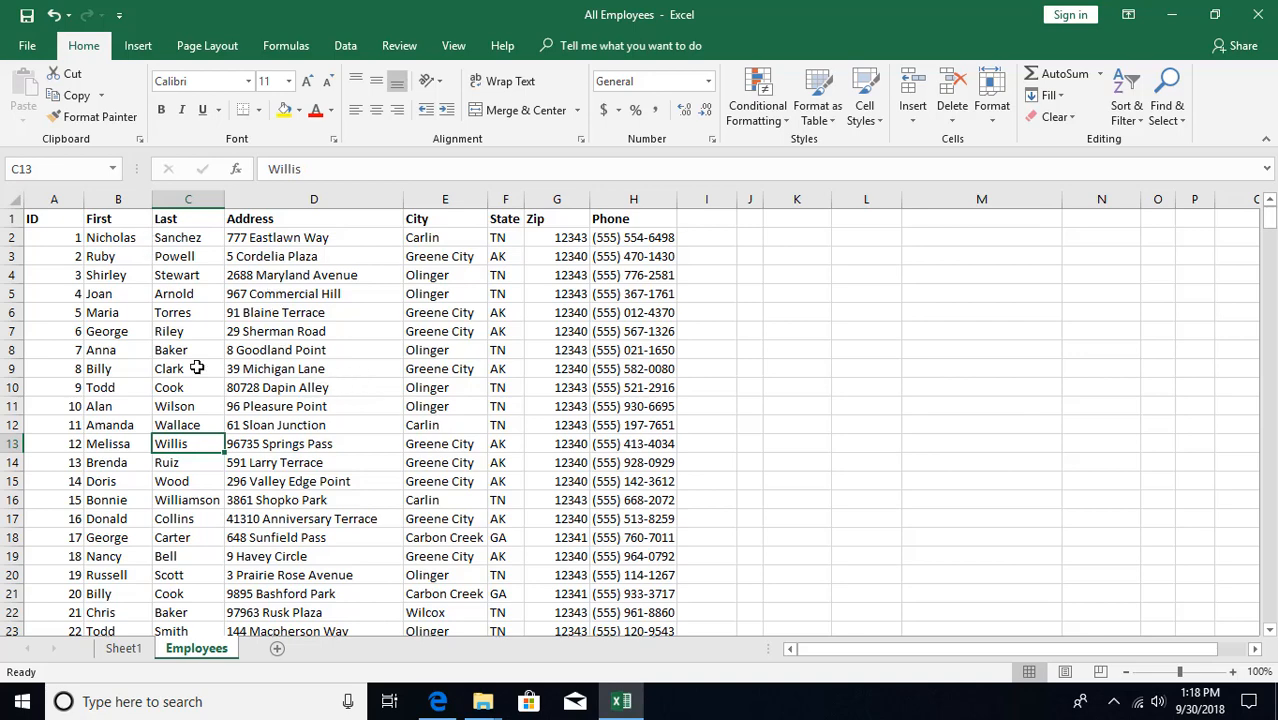
click(185, 290)
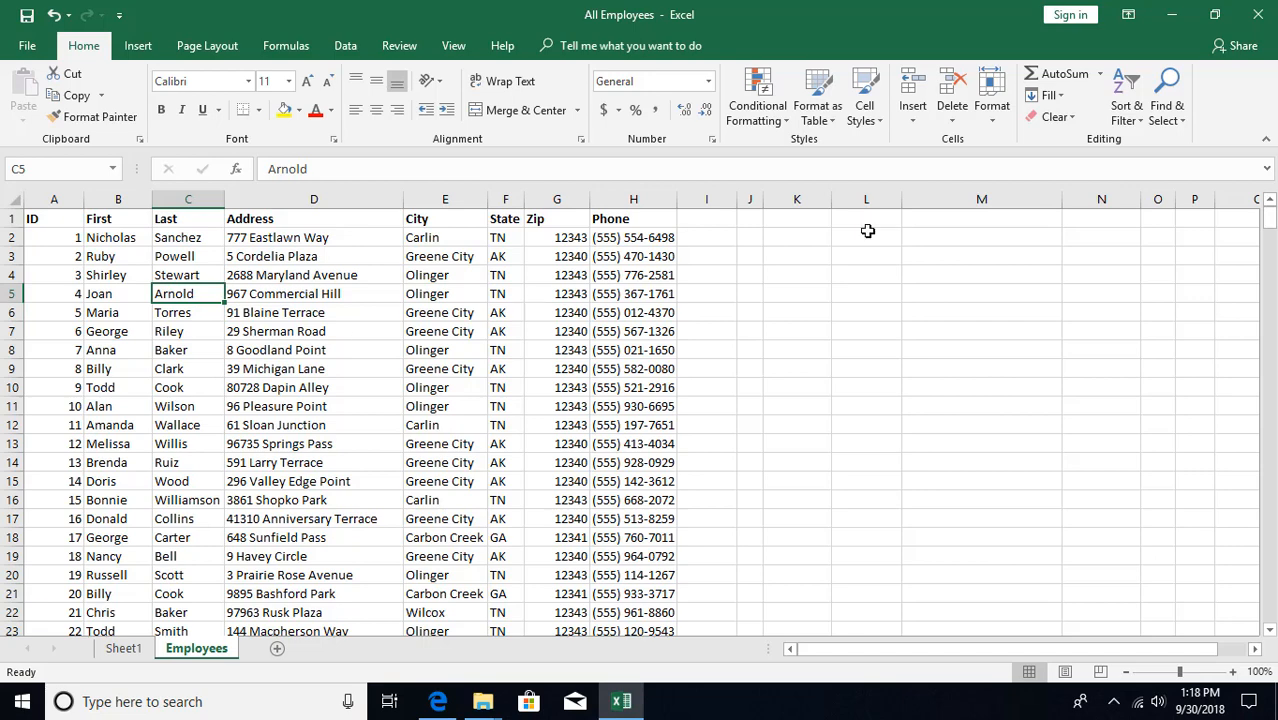
click(1126, 115)
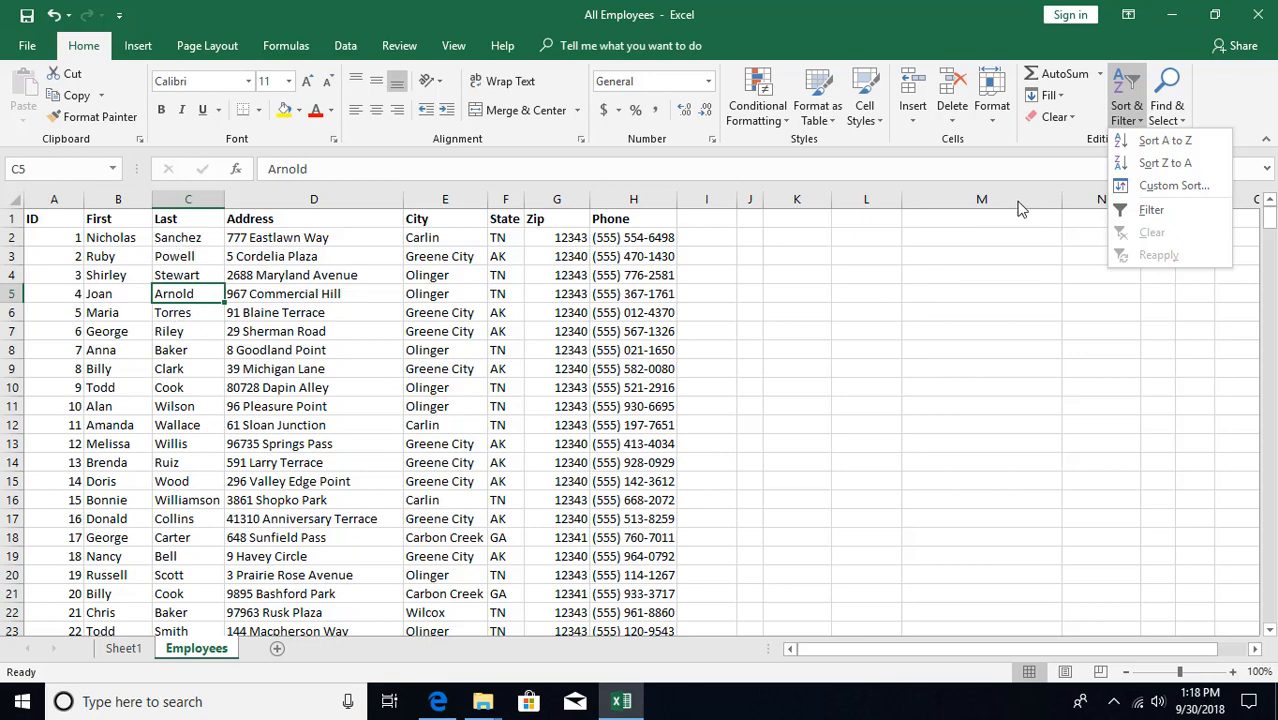
click(1150, 140)
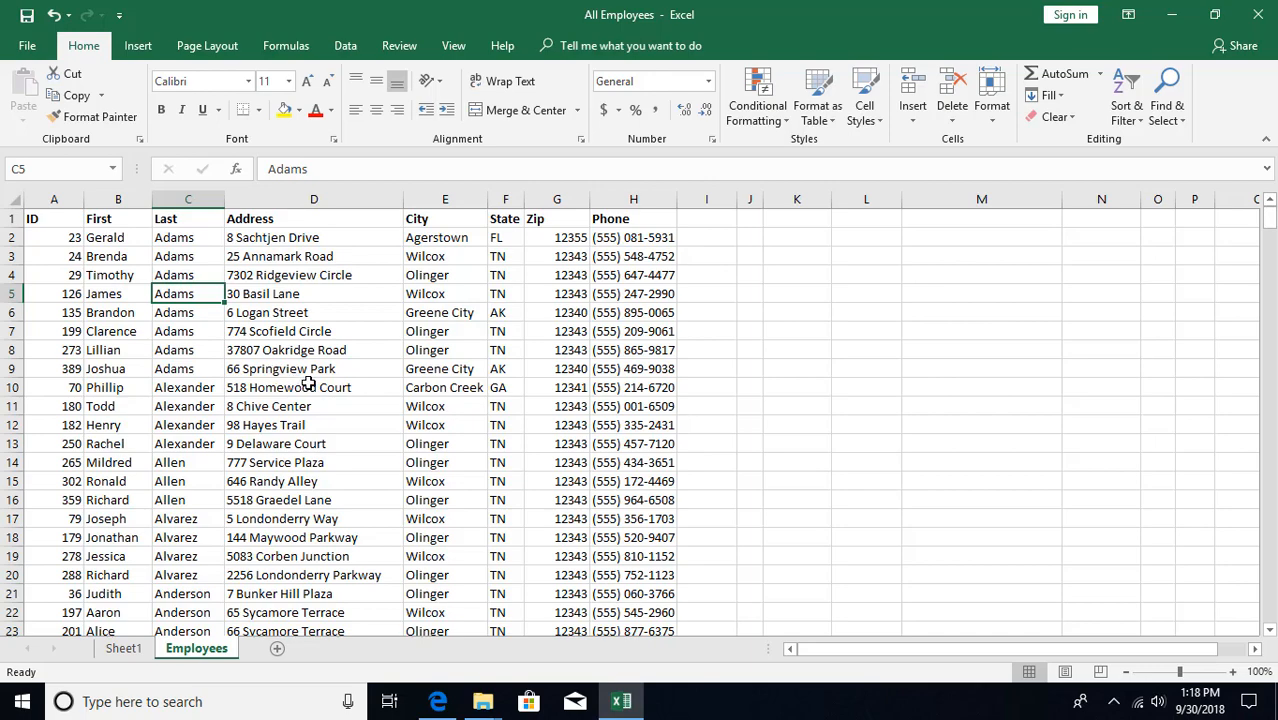
Sort the employee records by the First column from A to Z, expanding the selection to include the neighbouring columns
ctrl+scroll(308, 382, down, 2)
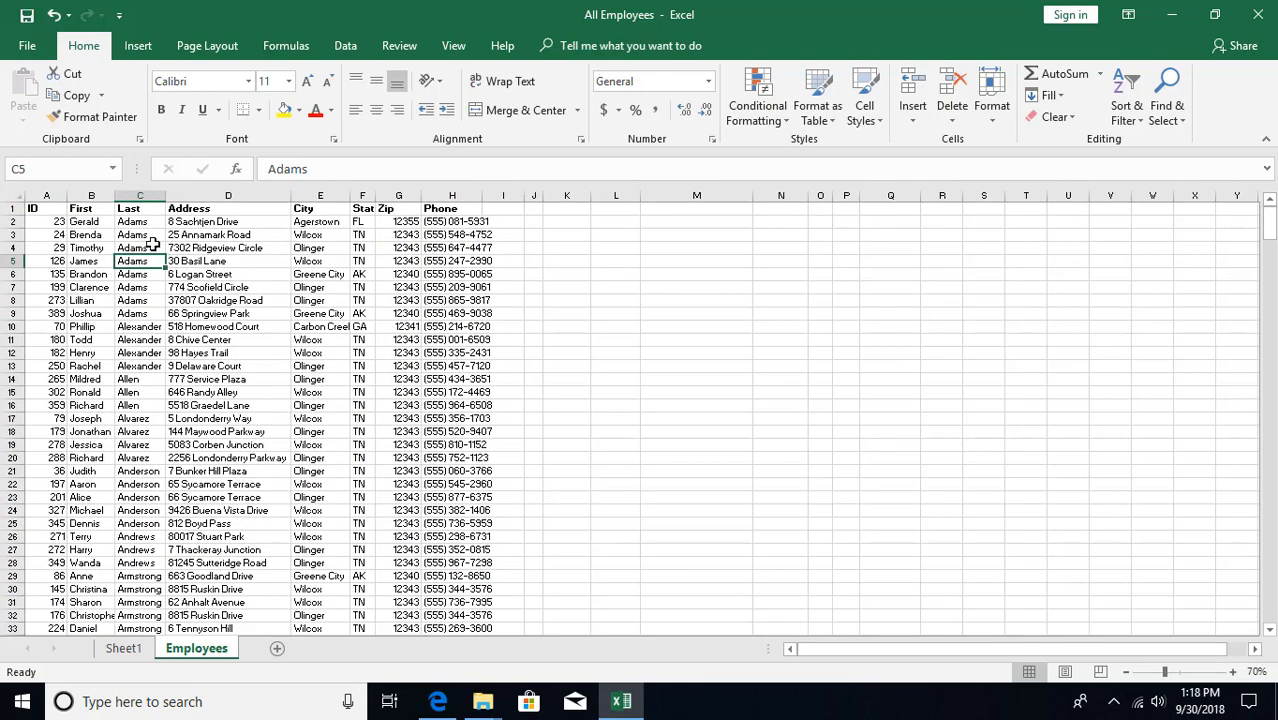
click(138, 196)
click(195, 264)
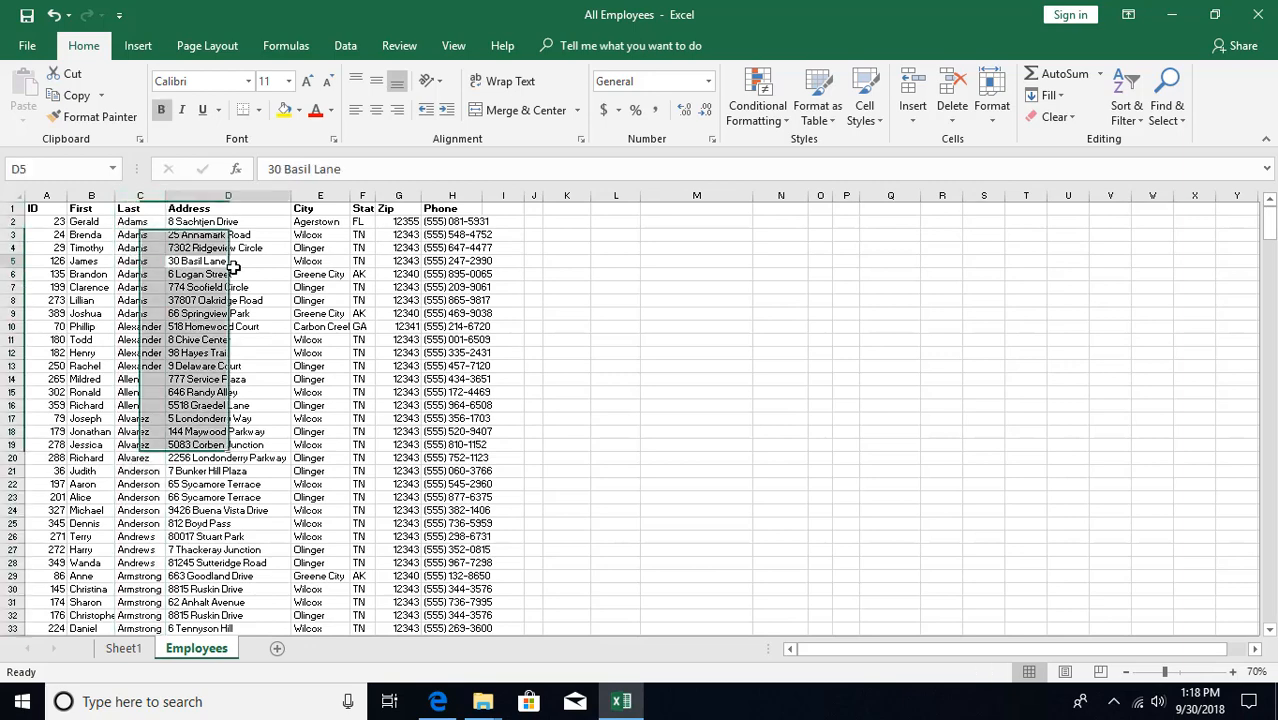
click(84, 196)
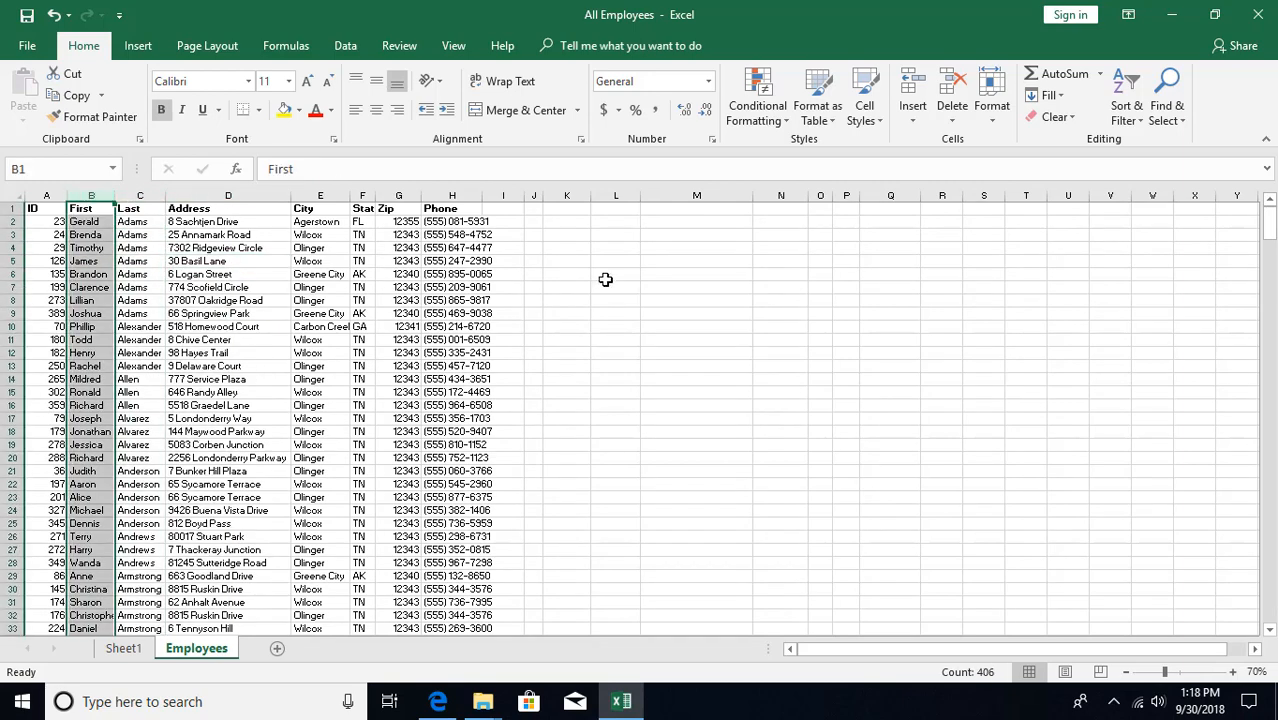
click(1127, 108)
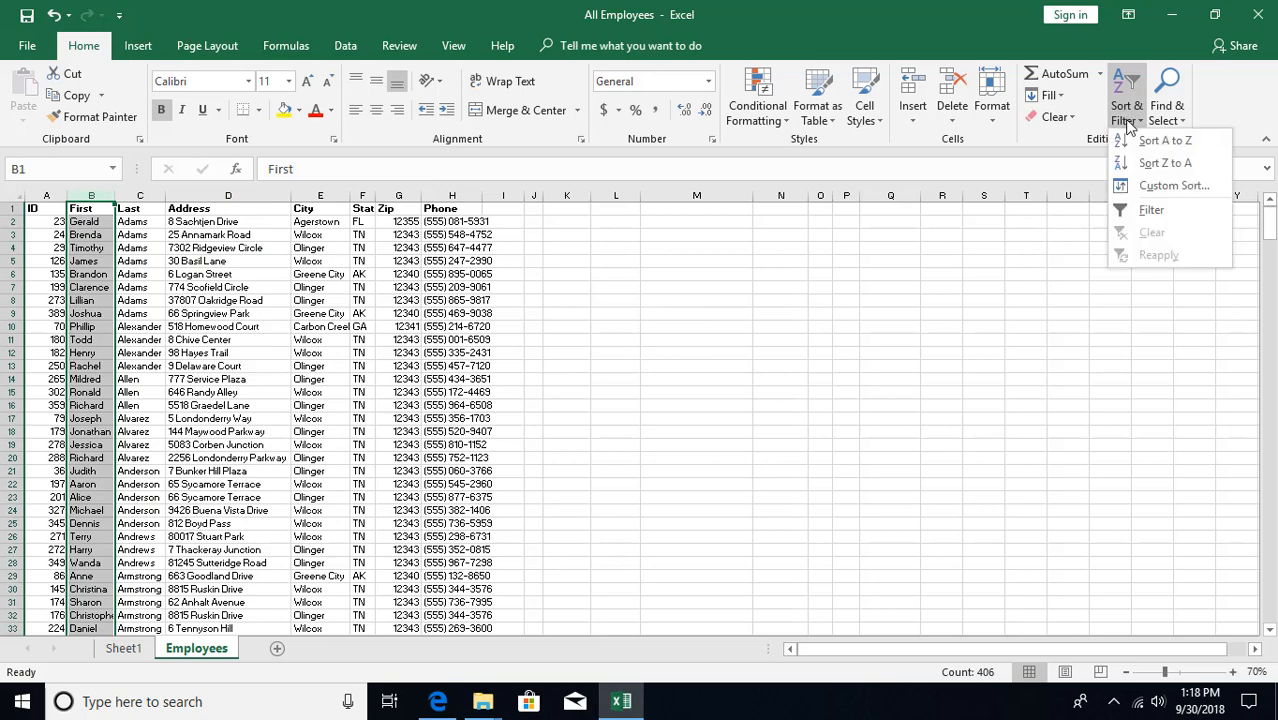
click(1152, 140)
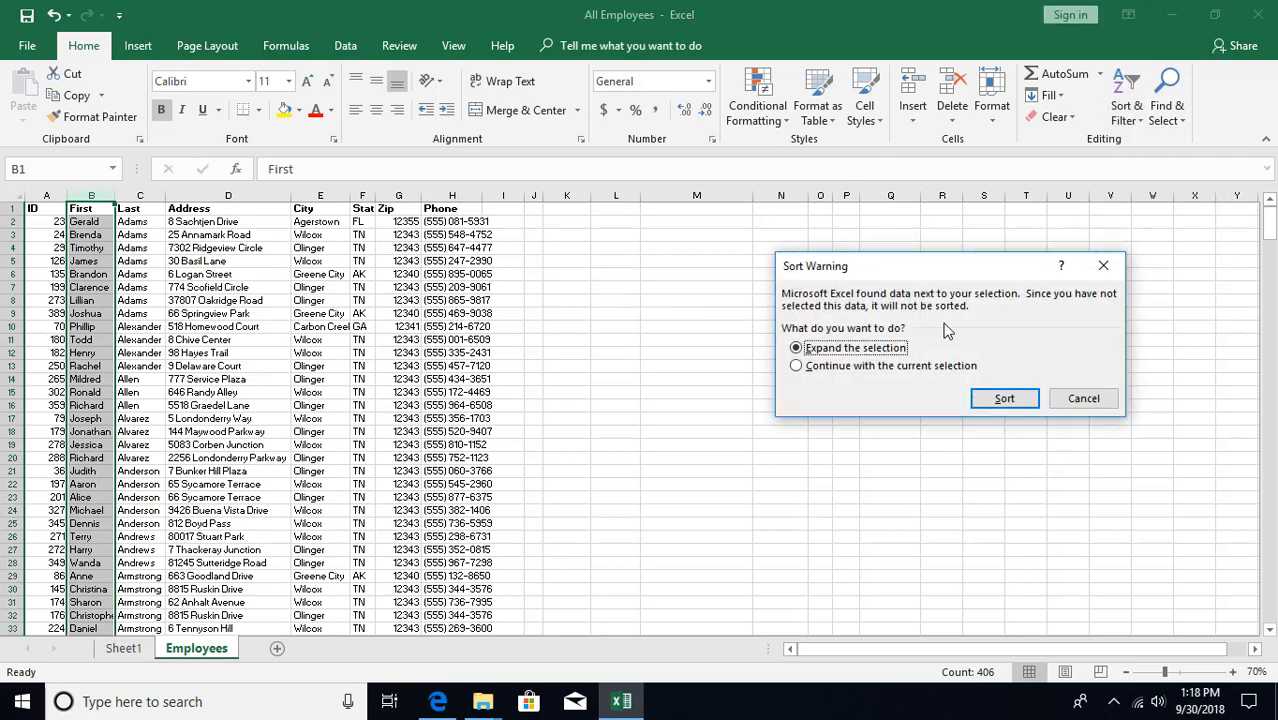
drag(948, 270, 665, 265)
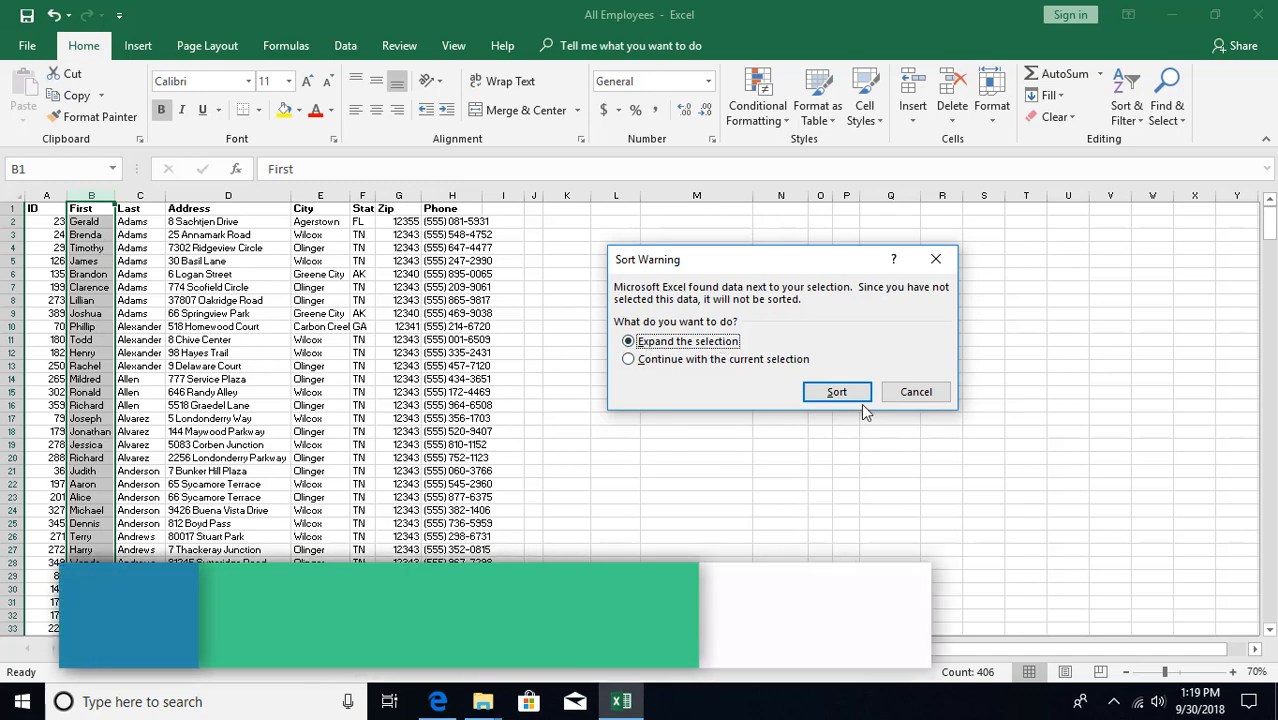
click(640, 362)
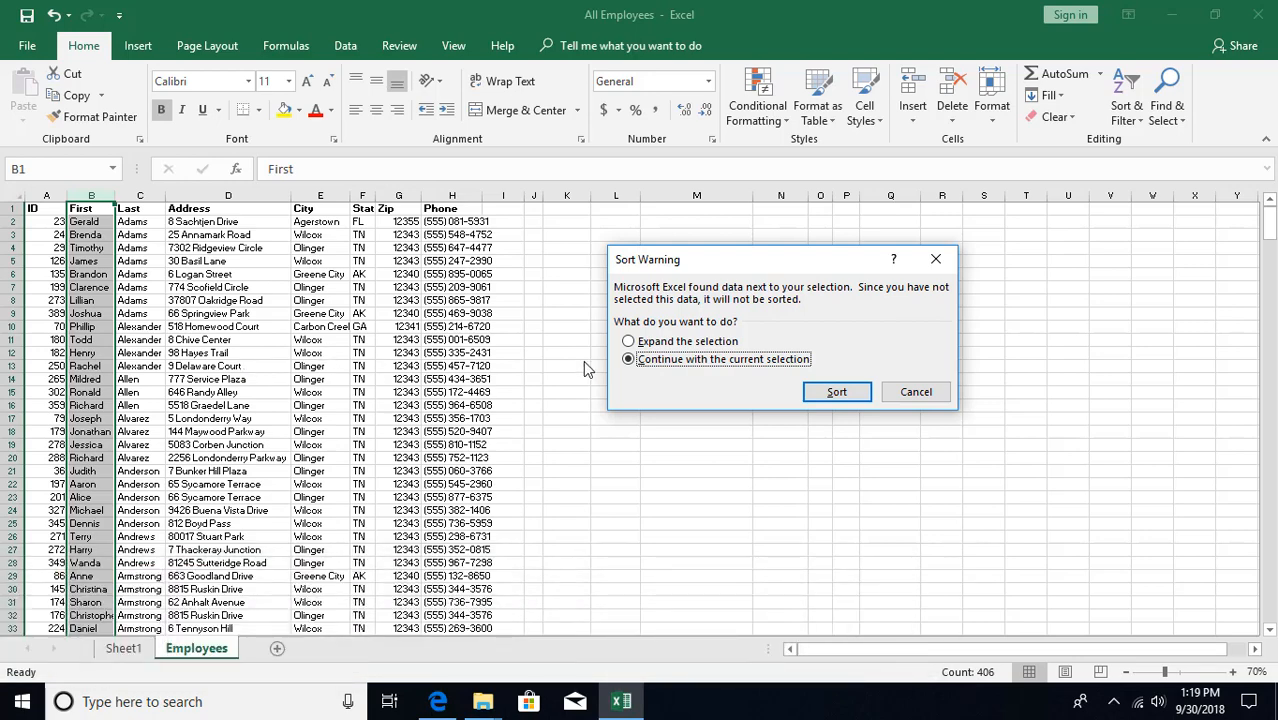
click(628, 341)
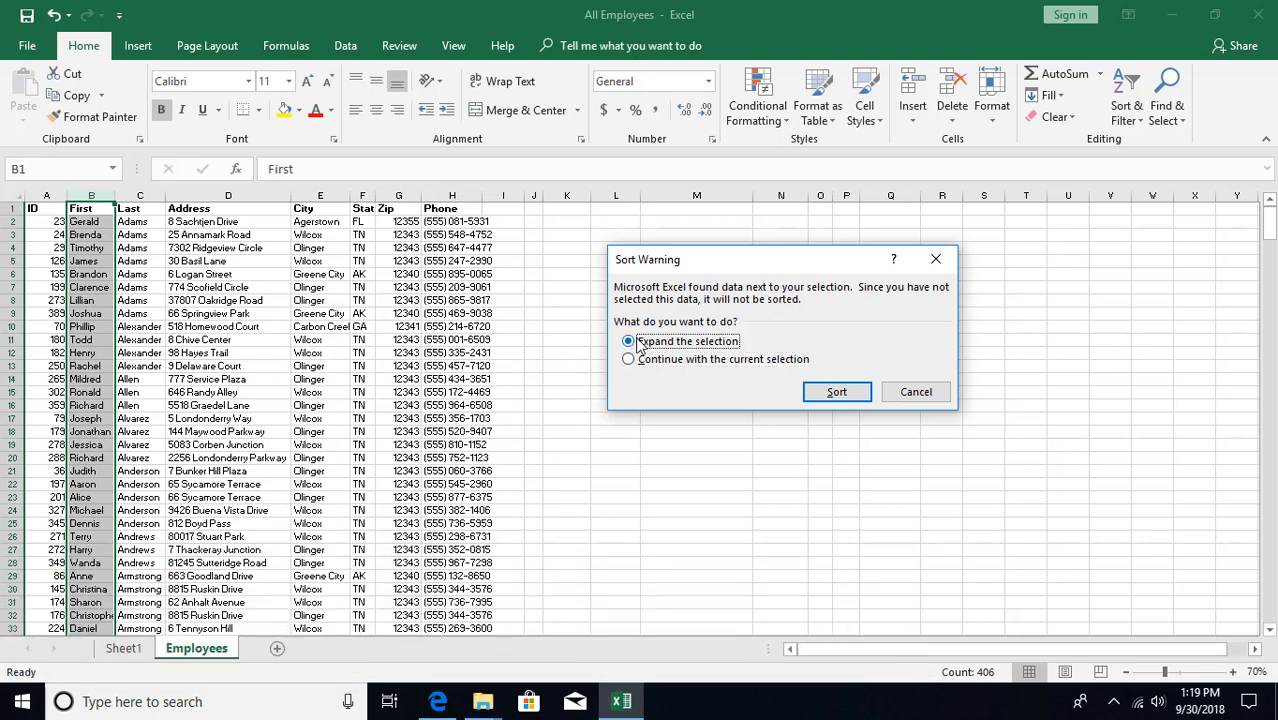
click(853, 398)
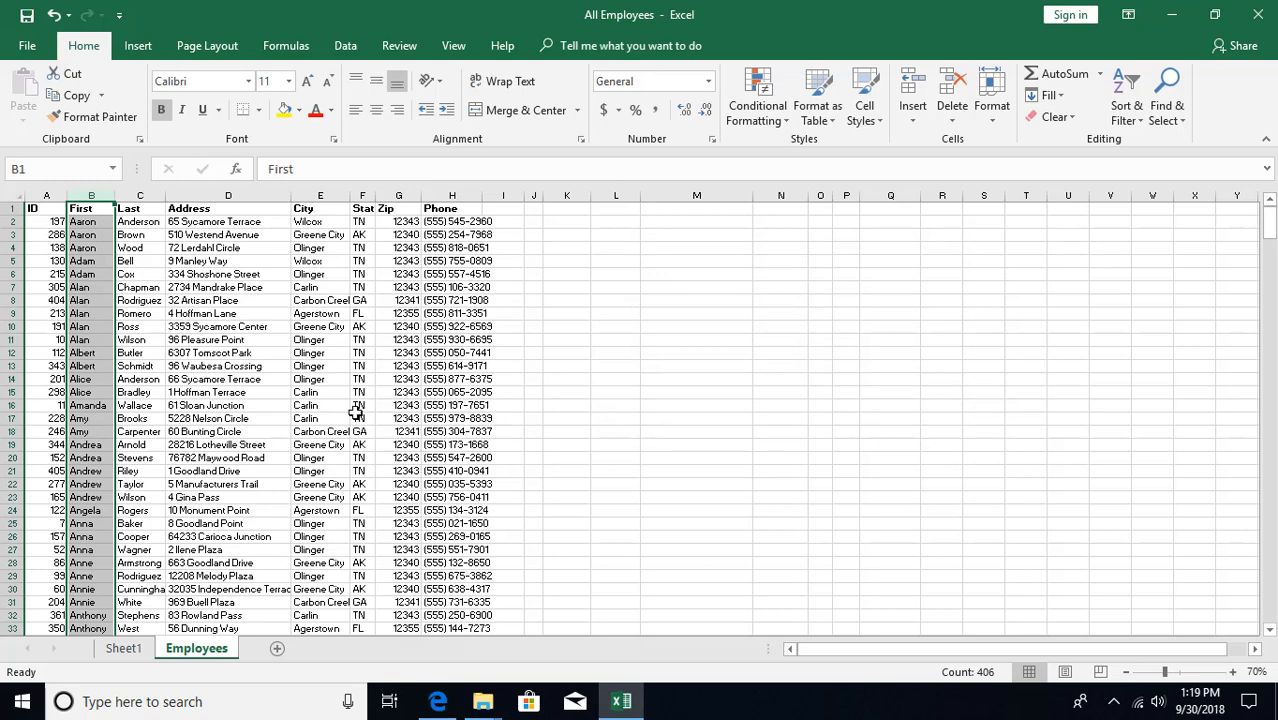
Widen the State column slightly so that its full header fits
click(356, 416)
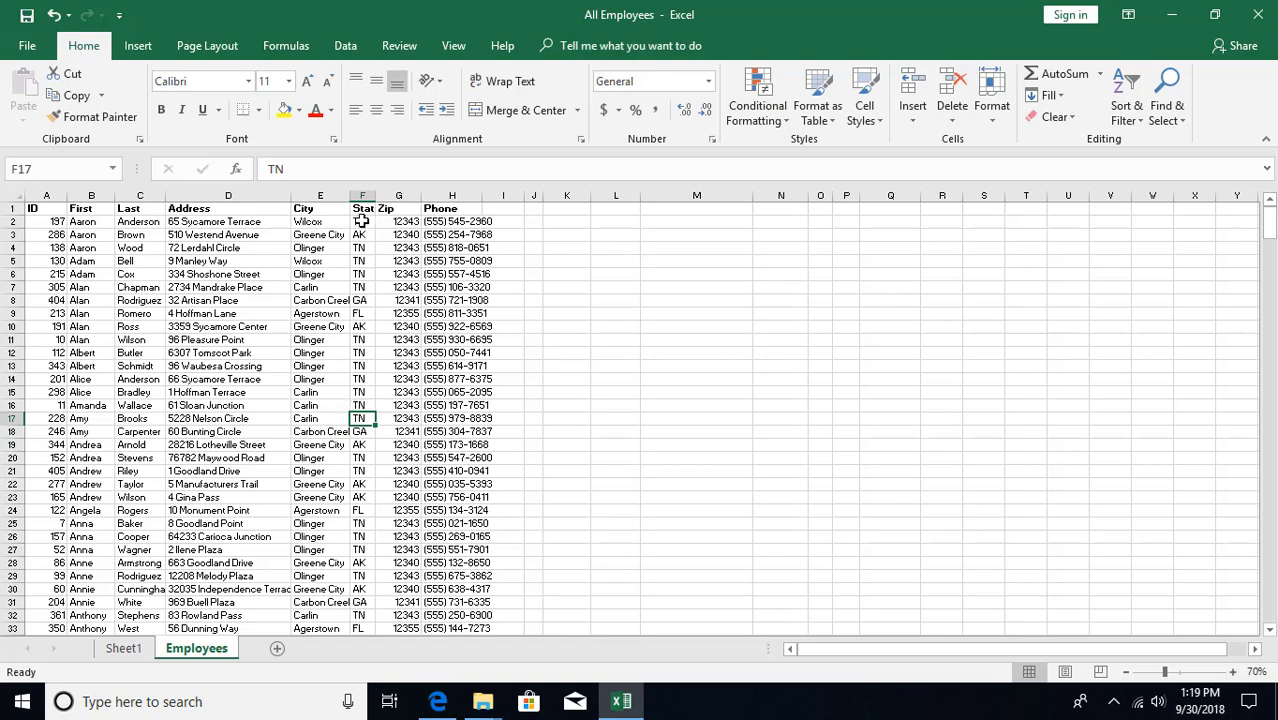
scroll(395, 268, up, 6)
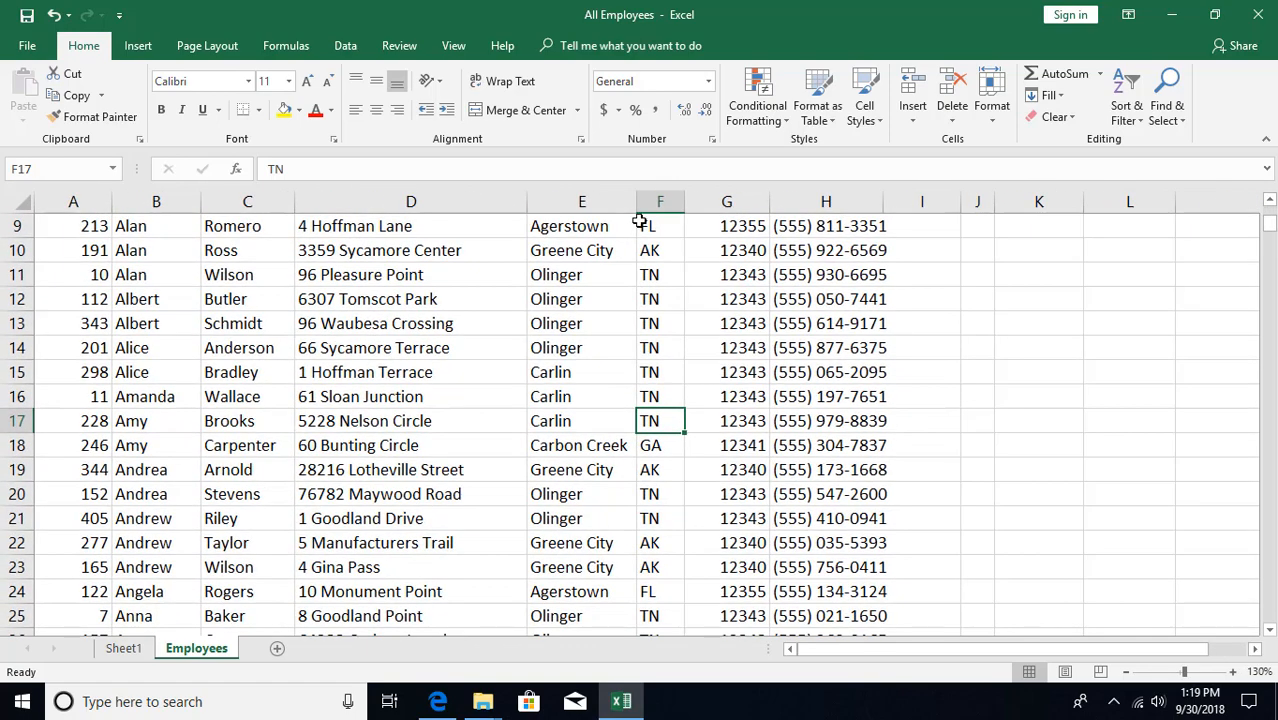
drag(685, 203, 703, 209)
click(674, 229)
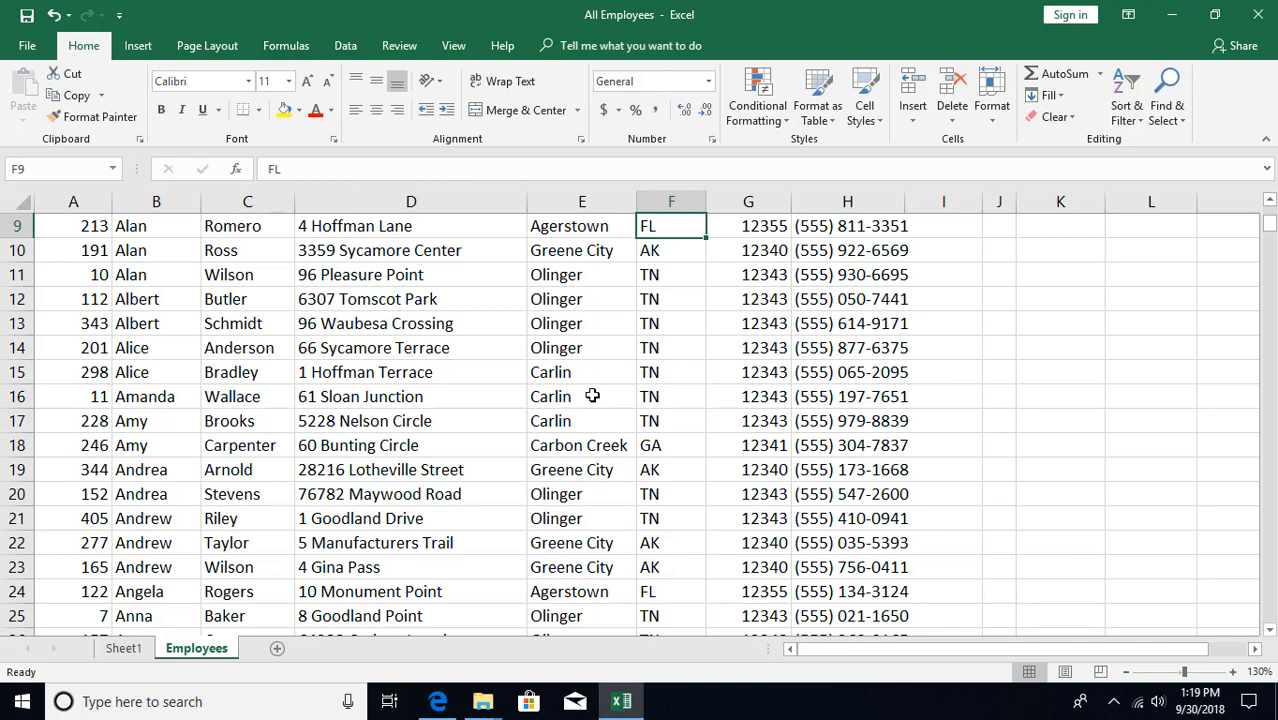
Sort the employee records by the City column from A to Z, starting from a single selected city cell
click(1128, 118)
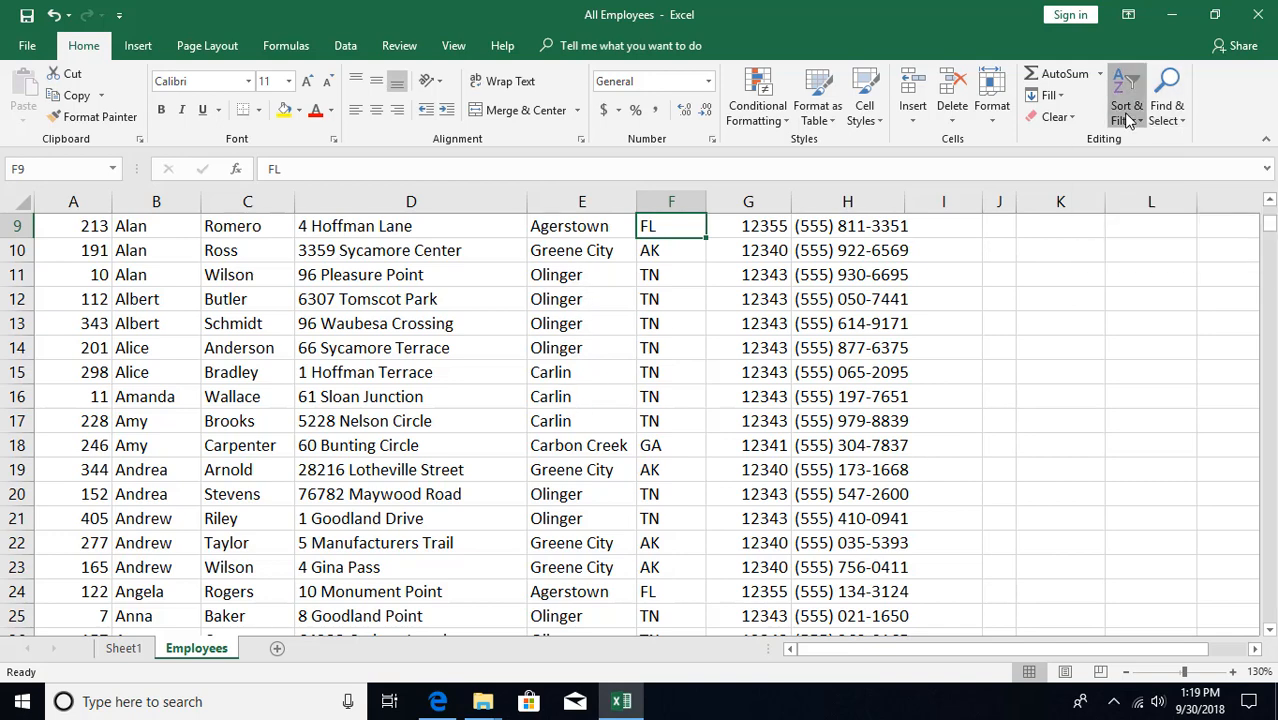
click(790, 348)
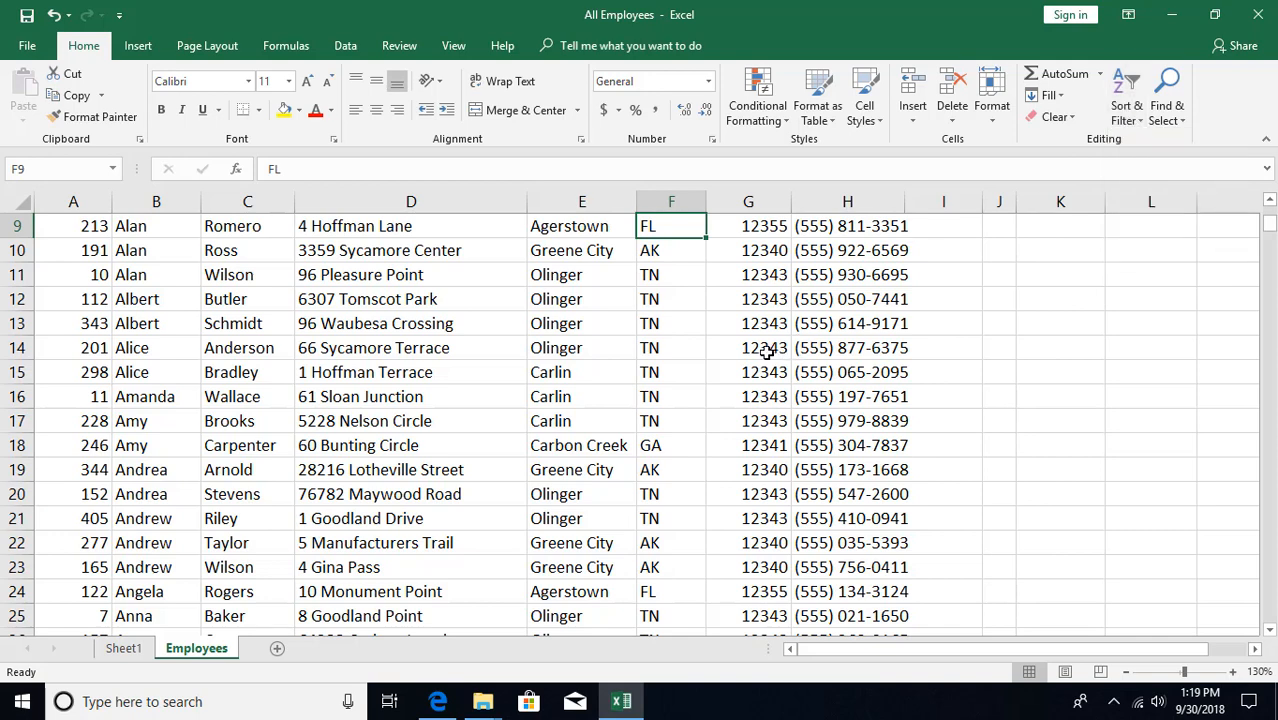
click(576, 310)
click(668, 328)
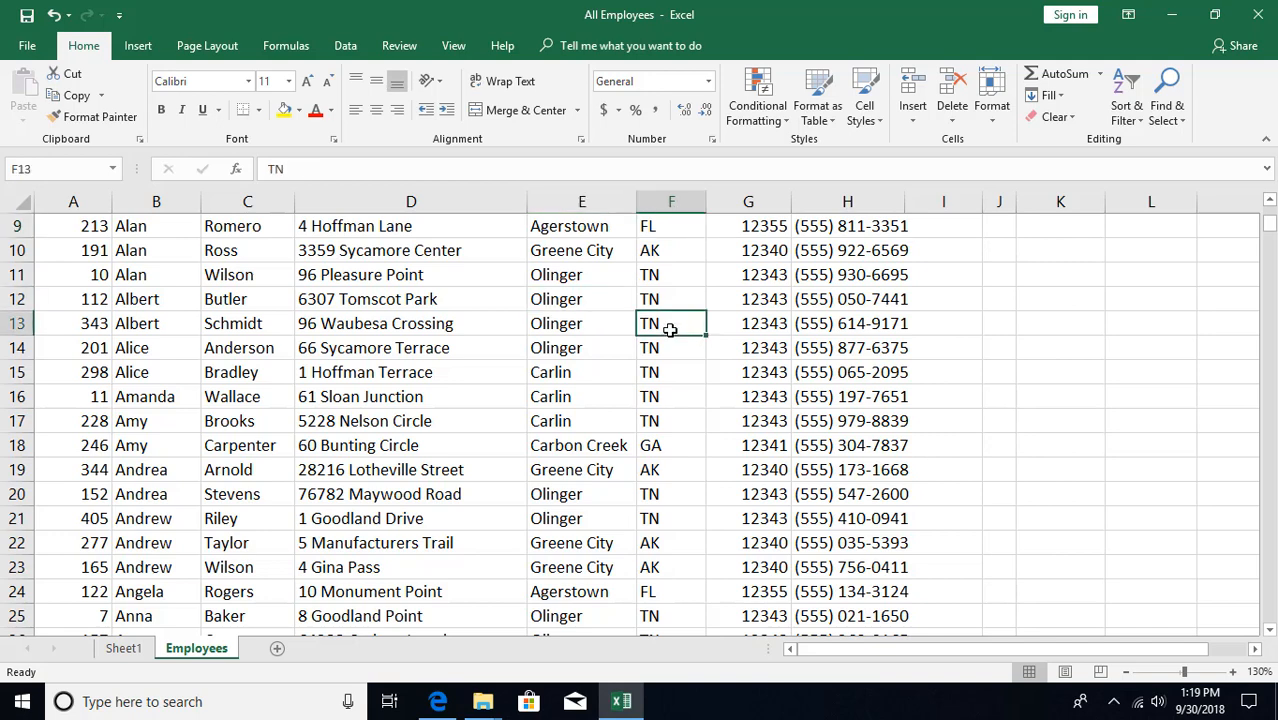
click(554, 280)
click(1124, 112)
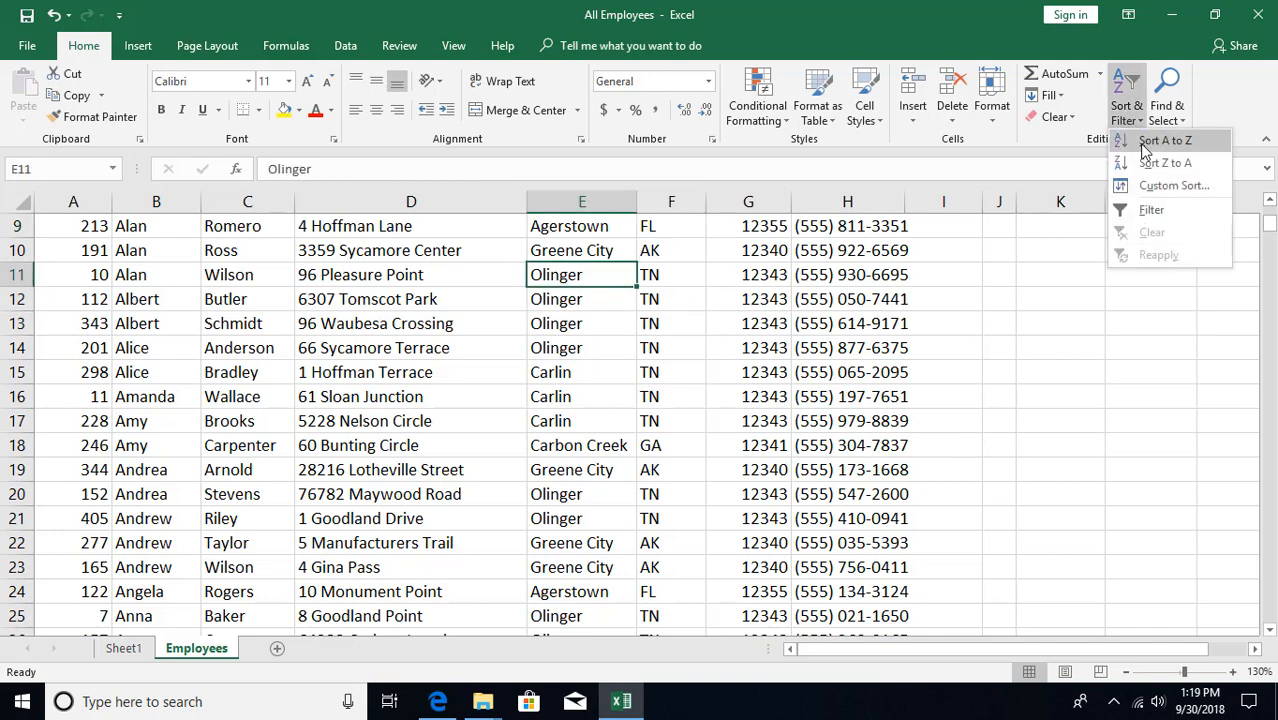
click(1164, 140)
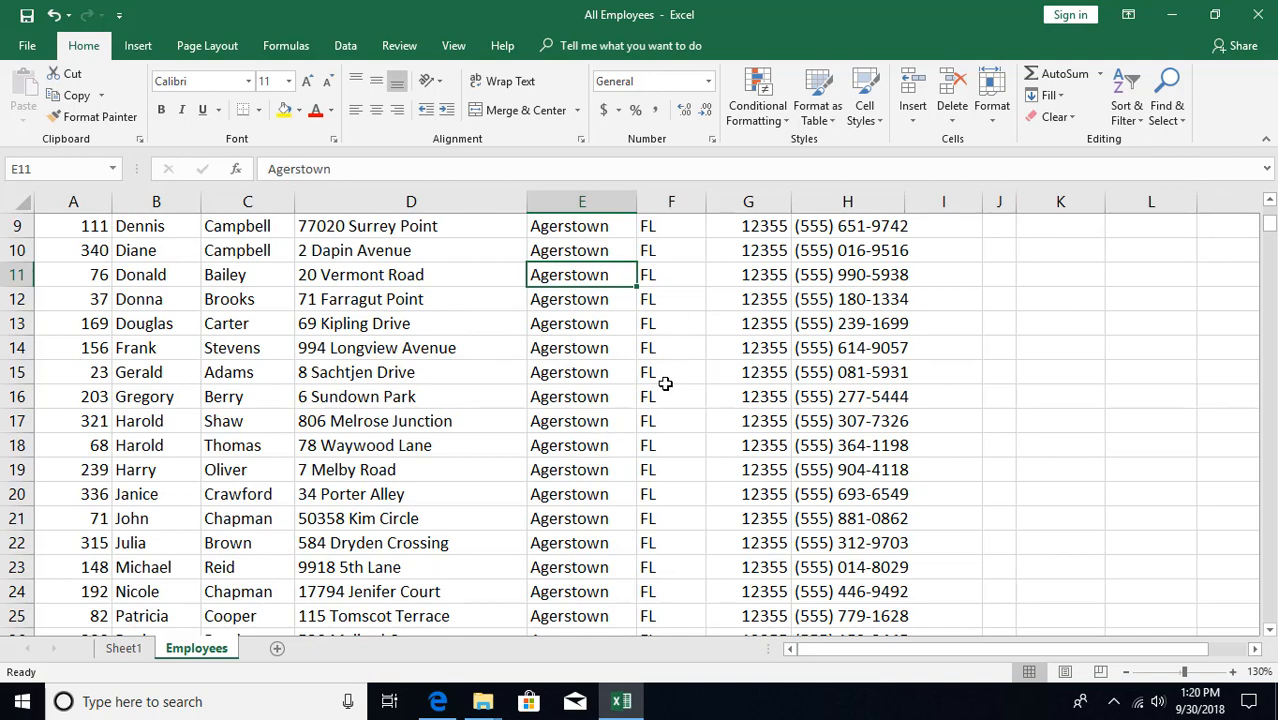
Look through the City and State columns to examine how the city-sorted records are grouped
scroll(665, 383, down, 2)
click(667, 330)
scroll(663, 348, down, 3)
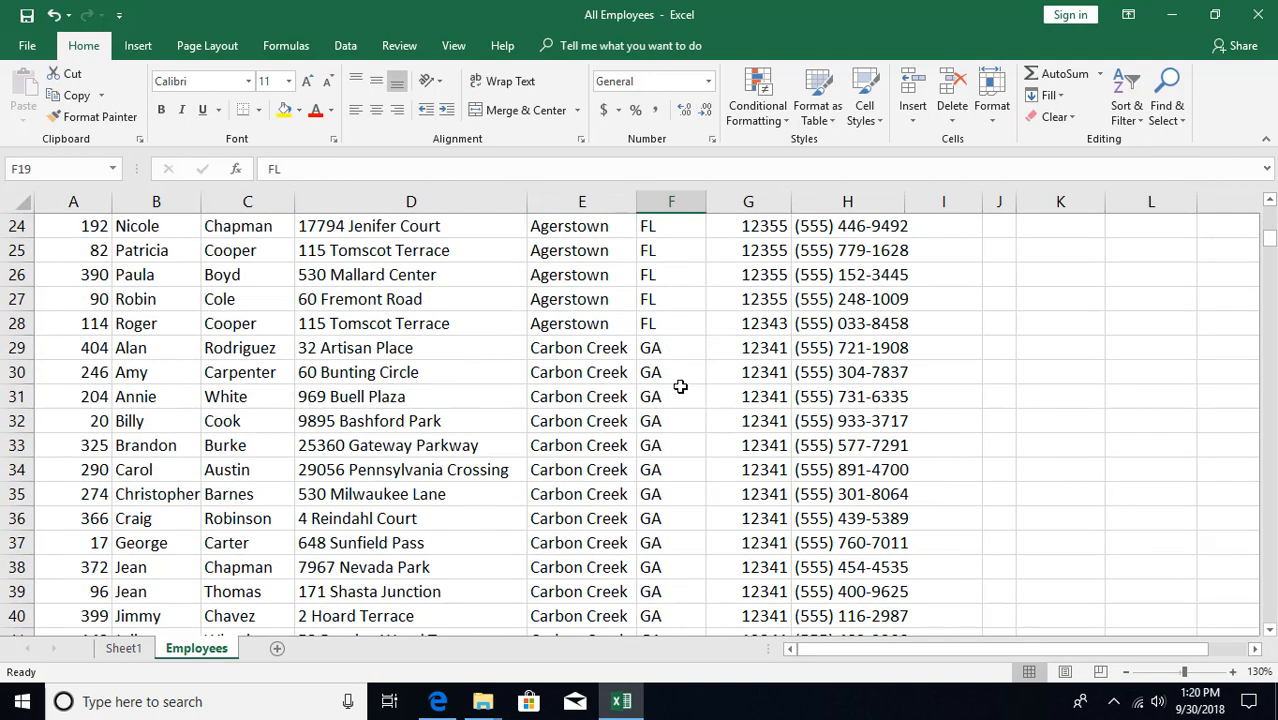
scroll(690, 390, down, 10)
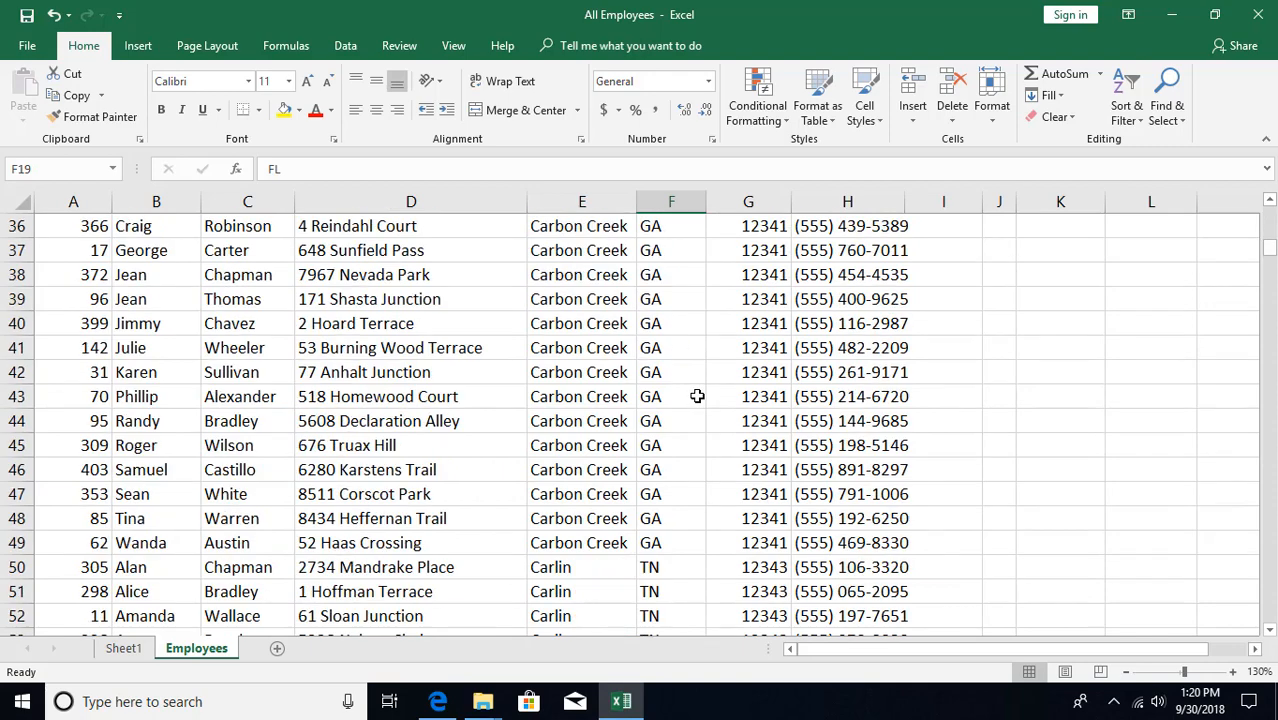
scroll(665, 424, down, 7)
scroll(668, 426, down, 13)
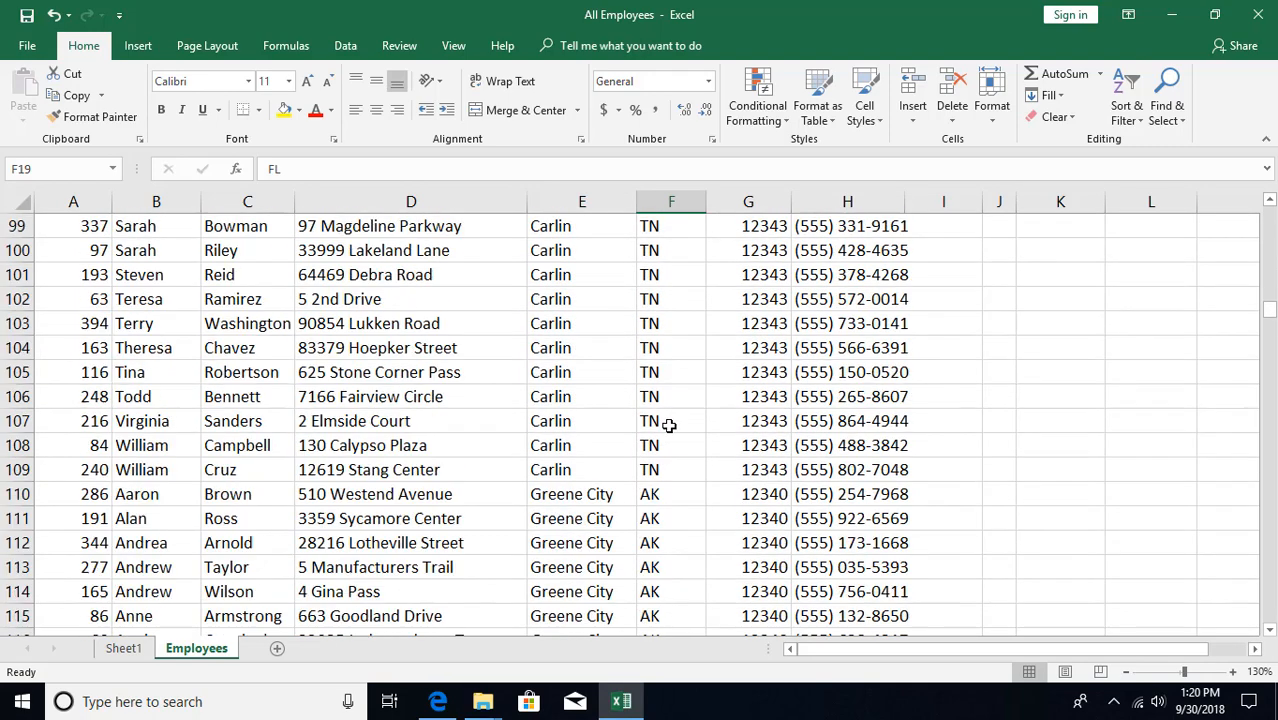
scroll(663, 394, up, 20)
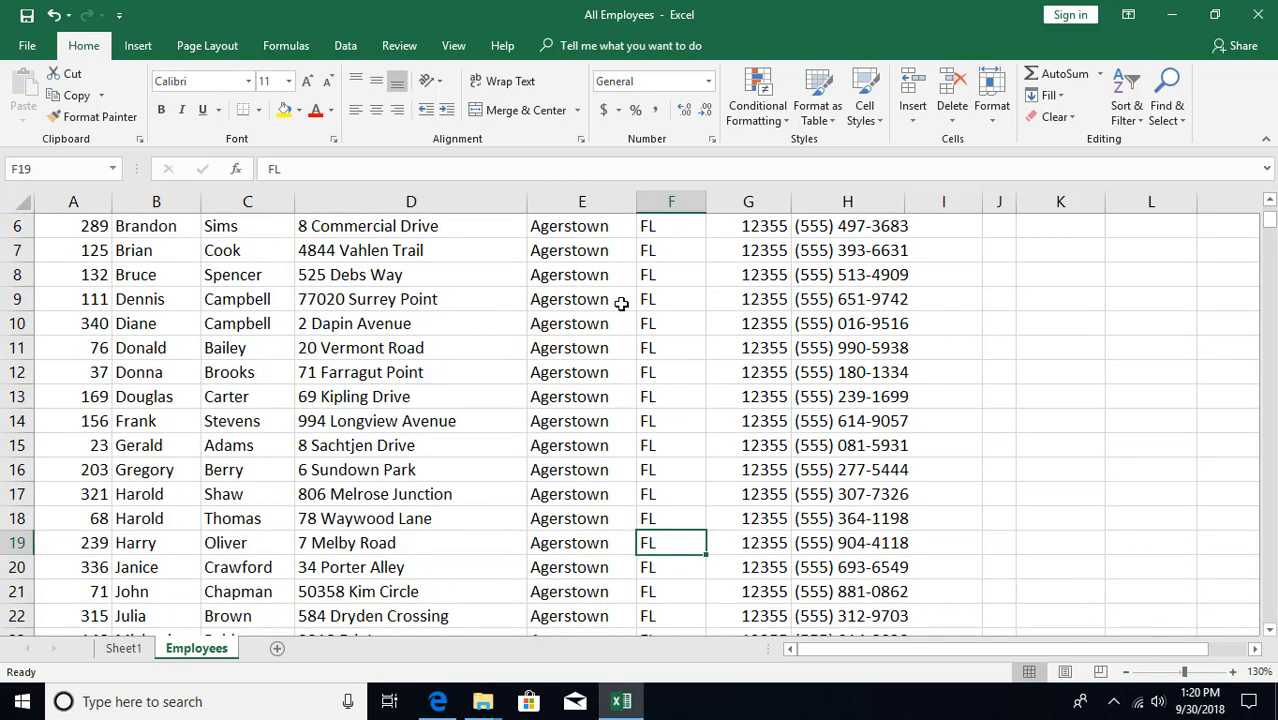
scroll(660, 335, down, 20)
scroll(662, 330, up, 20)
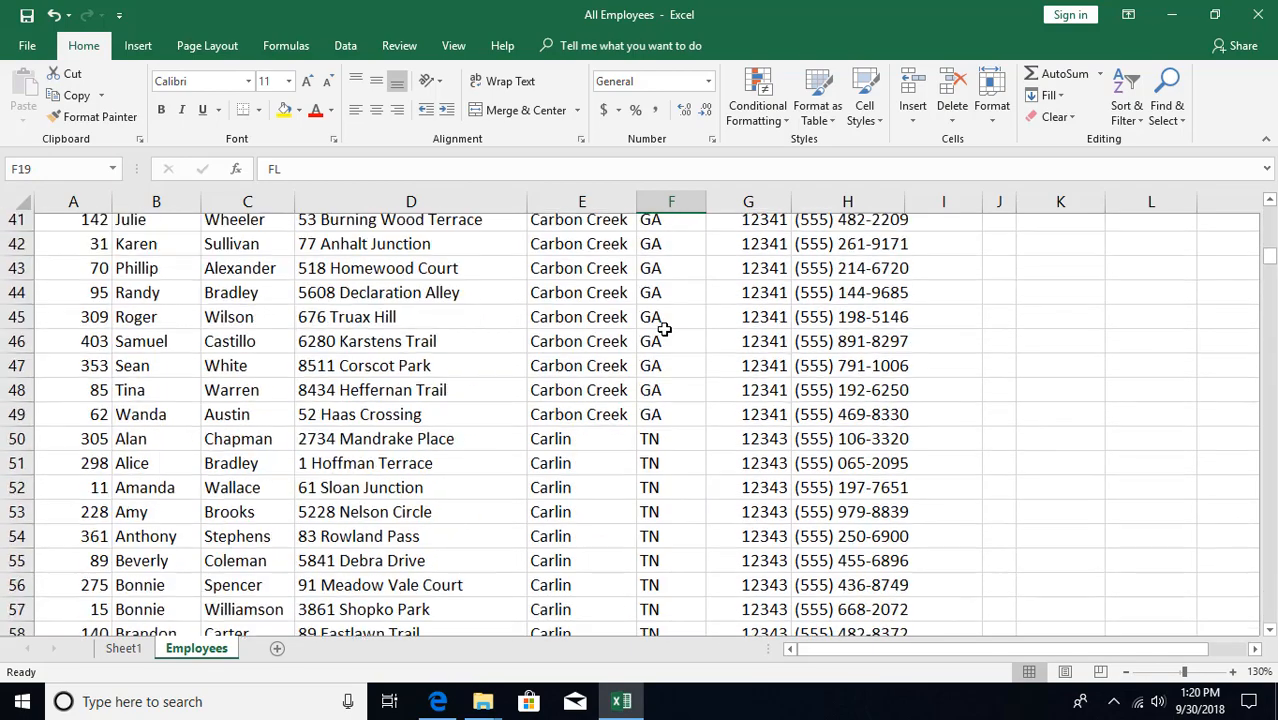
Sort the employee records by the State column from A to Z, starting from a single selected state cell
click(1127, 118)
click(666, 290)
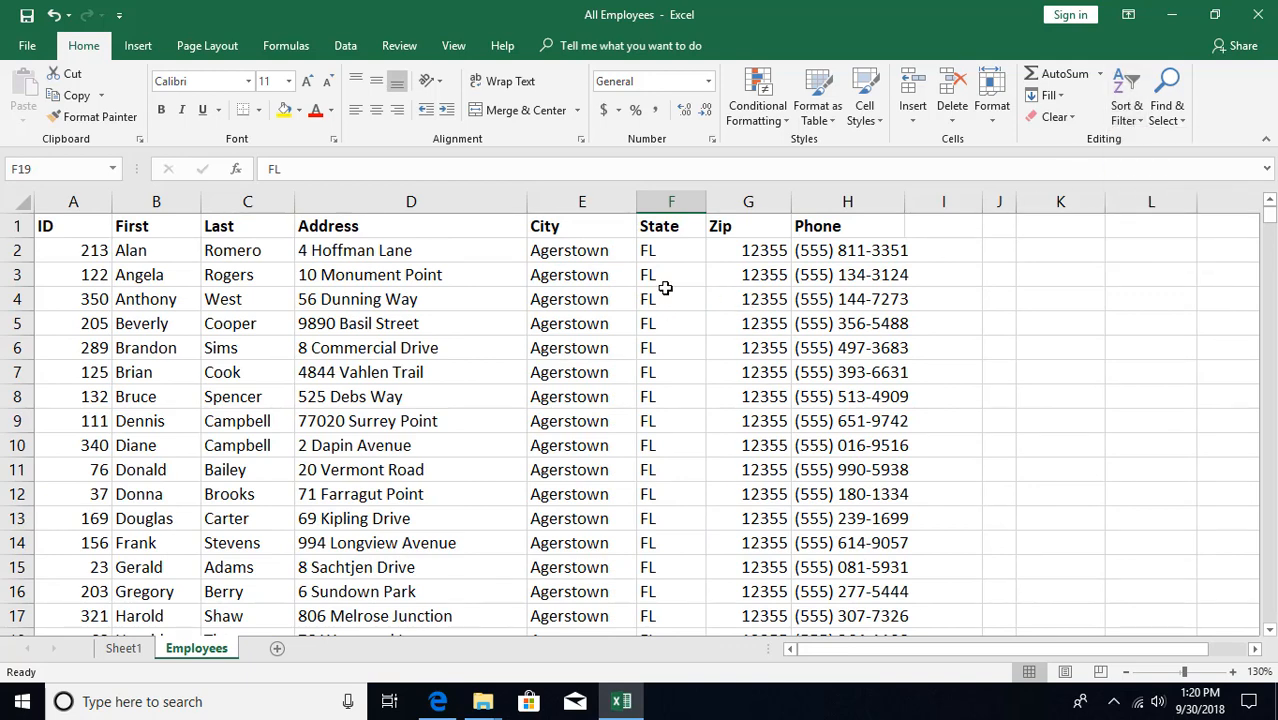
click(672, 300)
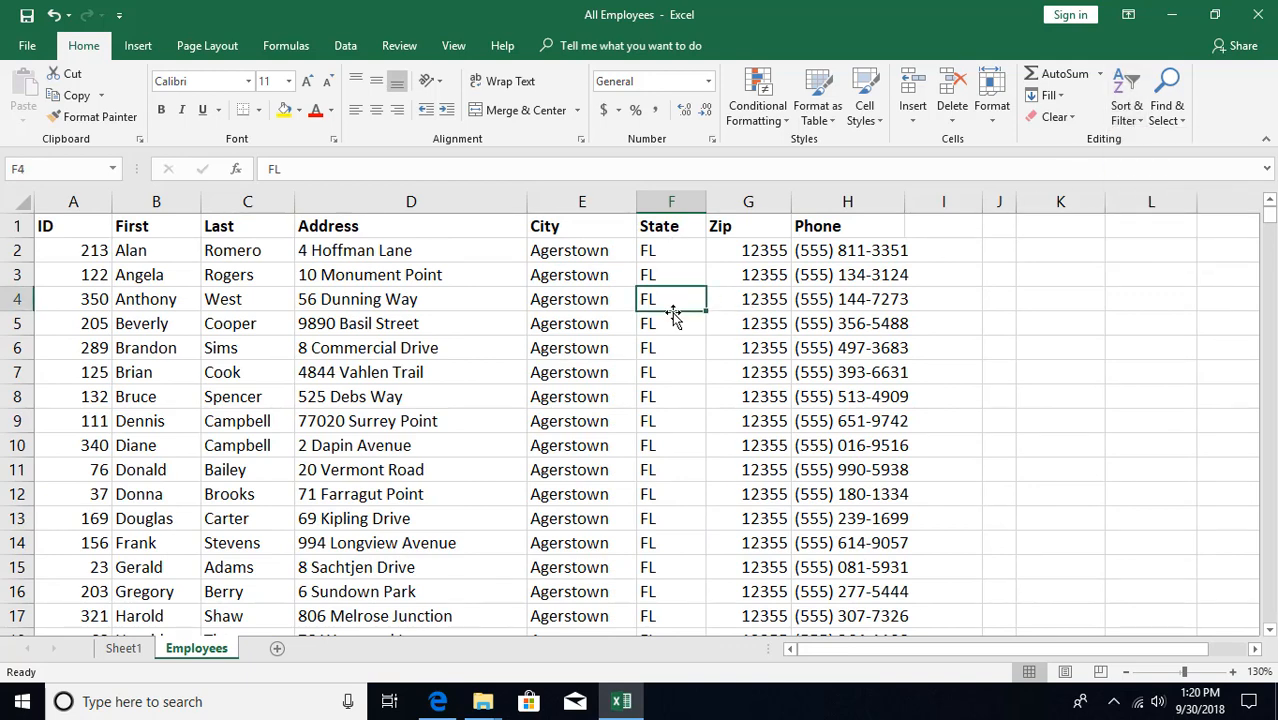
click(1127, 115)
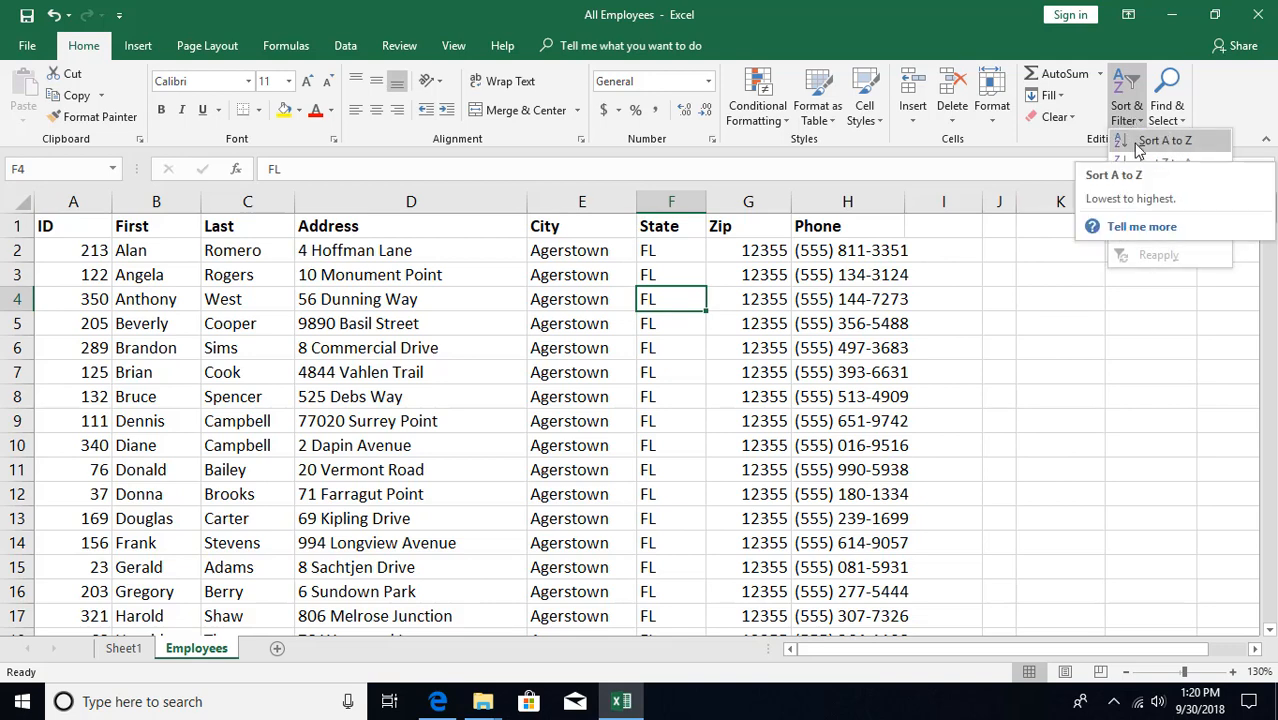
click(1139, 147)
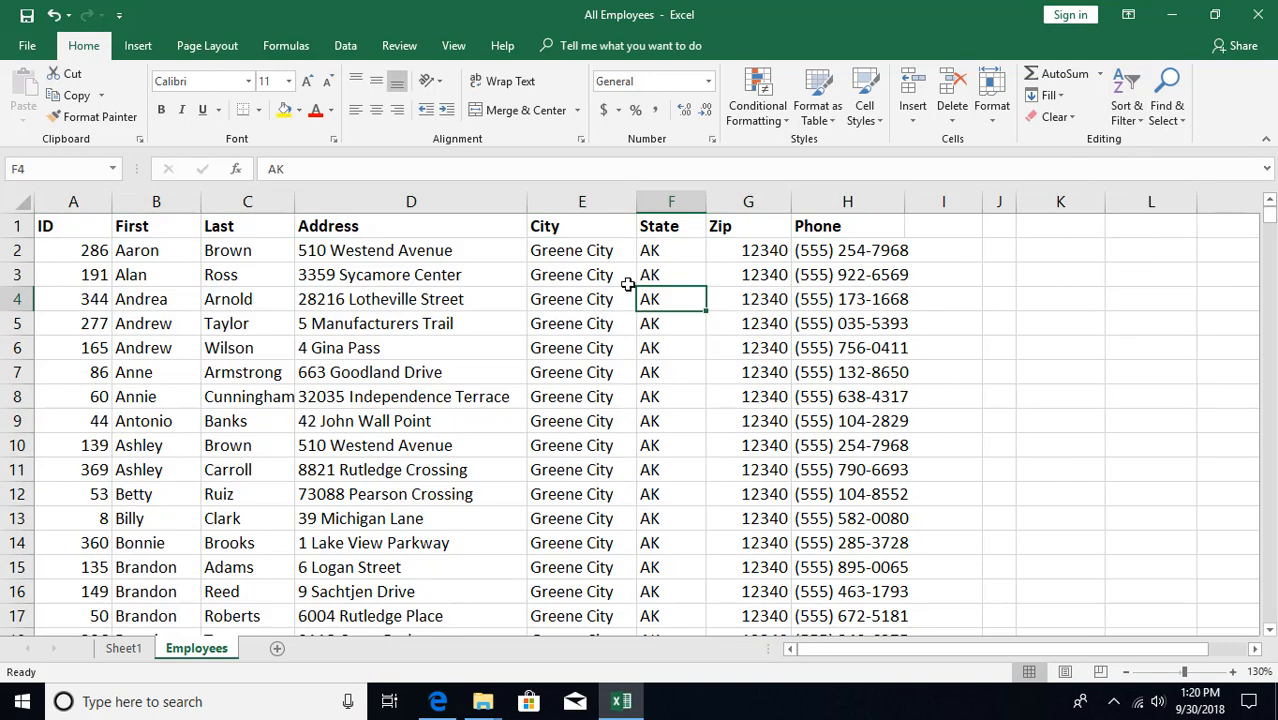
Look through the State column down the employee list to examine the order of the state-sorted records
drag(659, 252, 662, 425)
click(664, 465)
scroll(664, 463, down, 9)
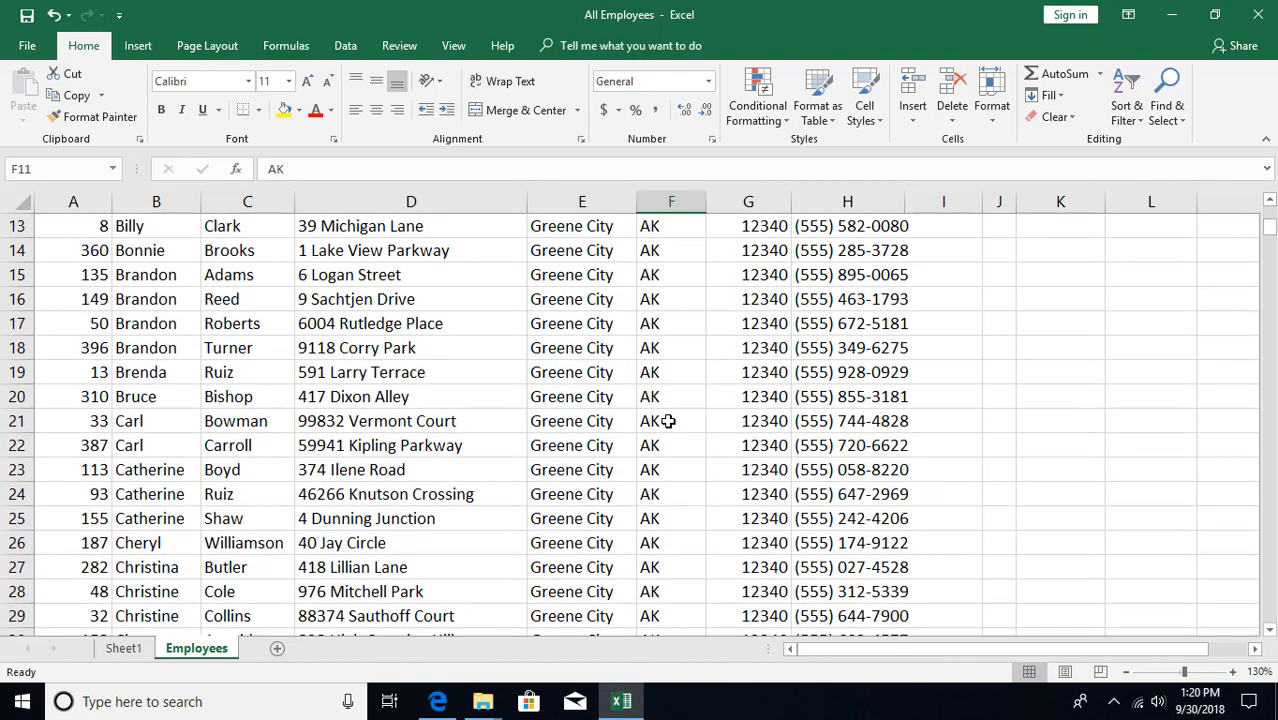
scroll(590, 380, up, 9)
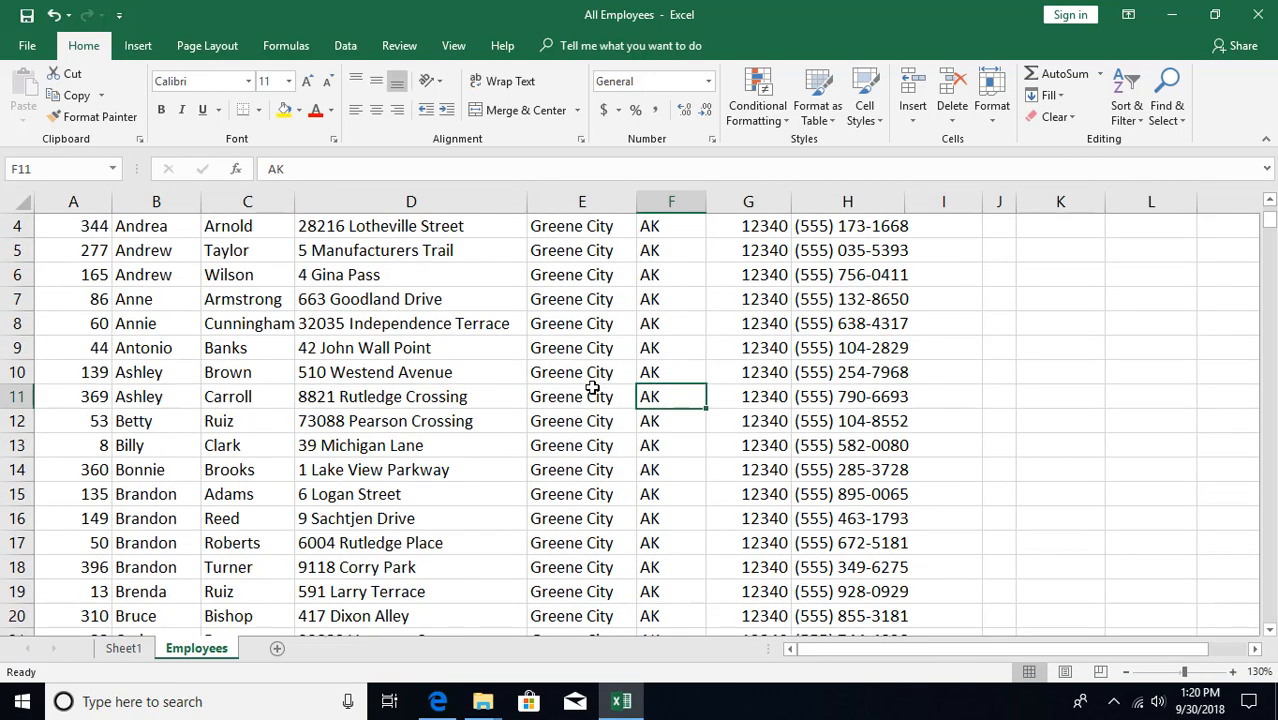
scroll(592, 385, down, 20)
scroll(592, 388, down, 20)
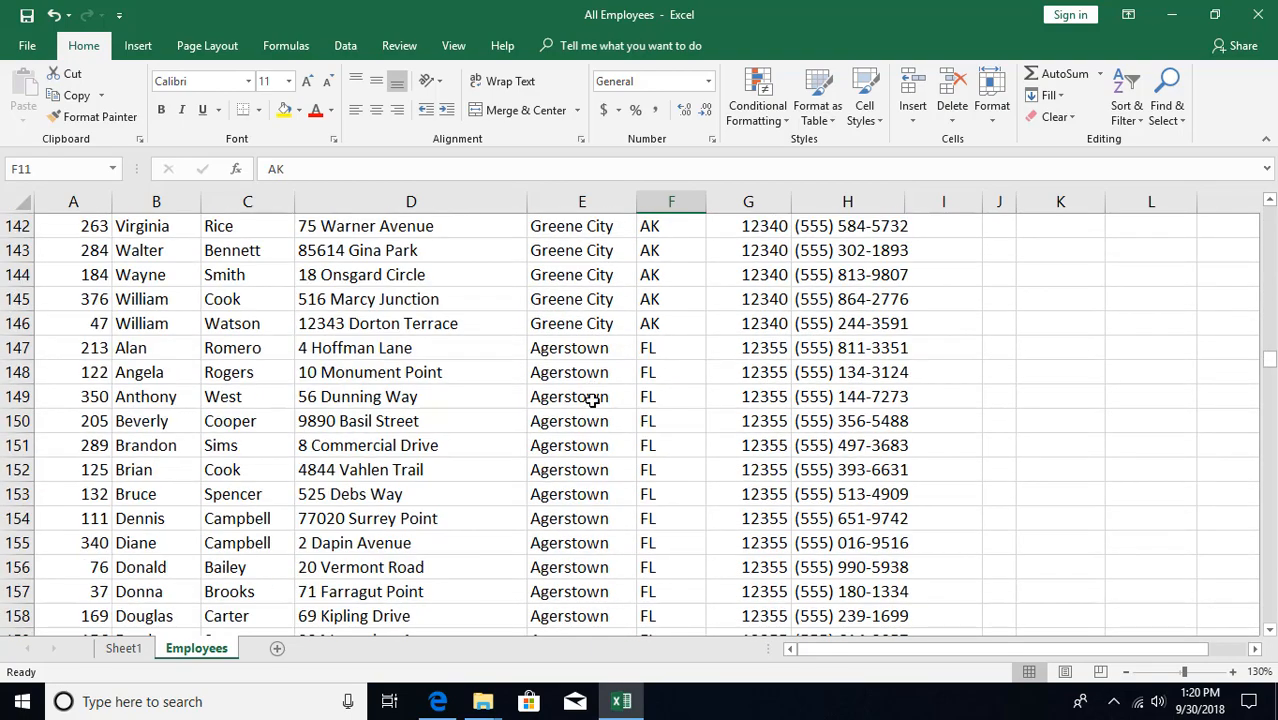
scroll(668, 386, down, 2)
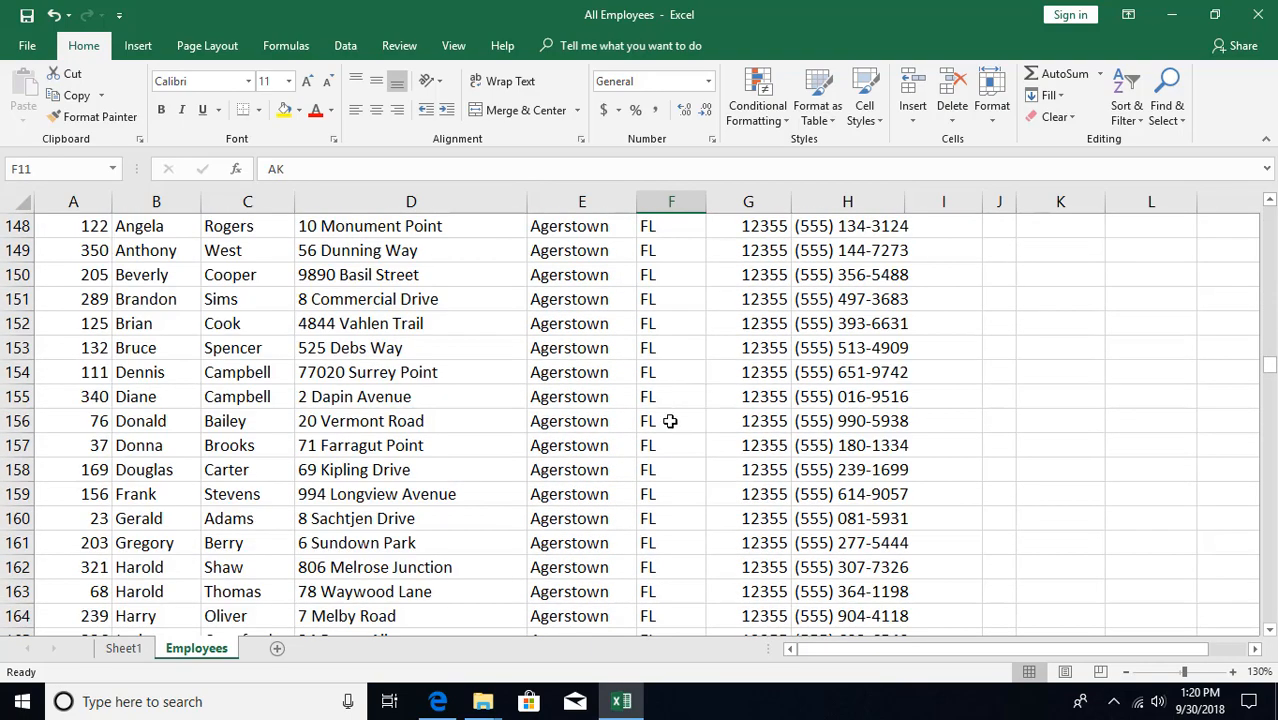
scroll(603, 440, down, 14)
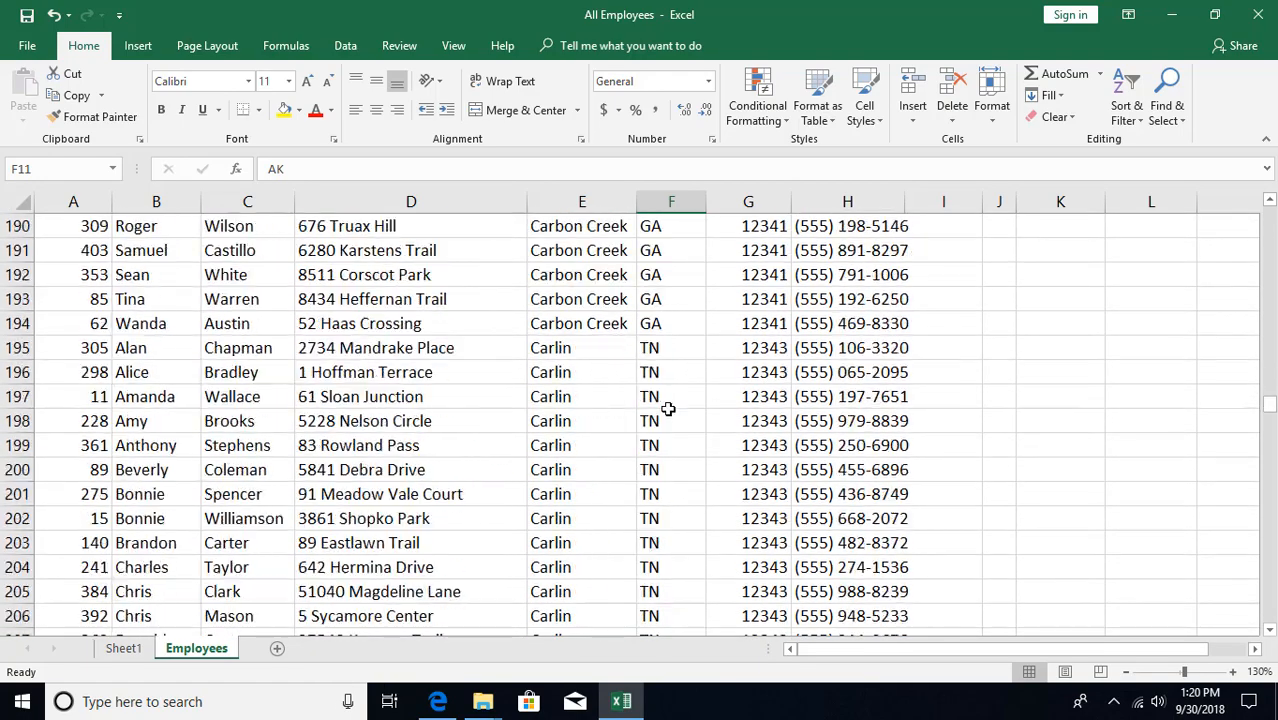
scroll(688, 405, down, 20)
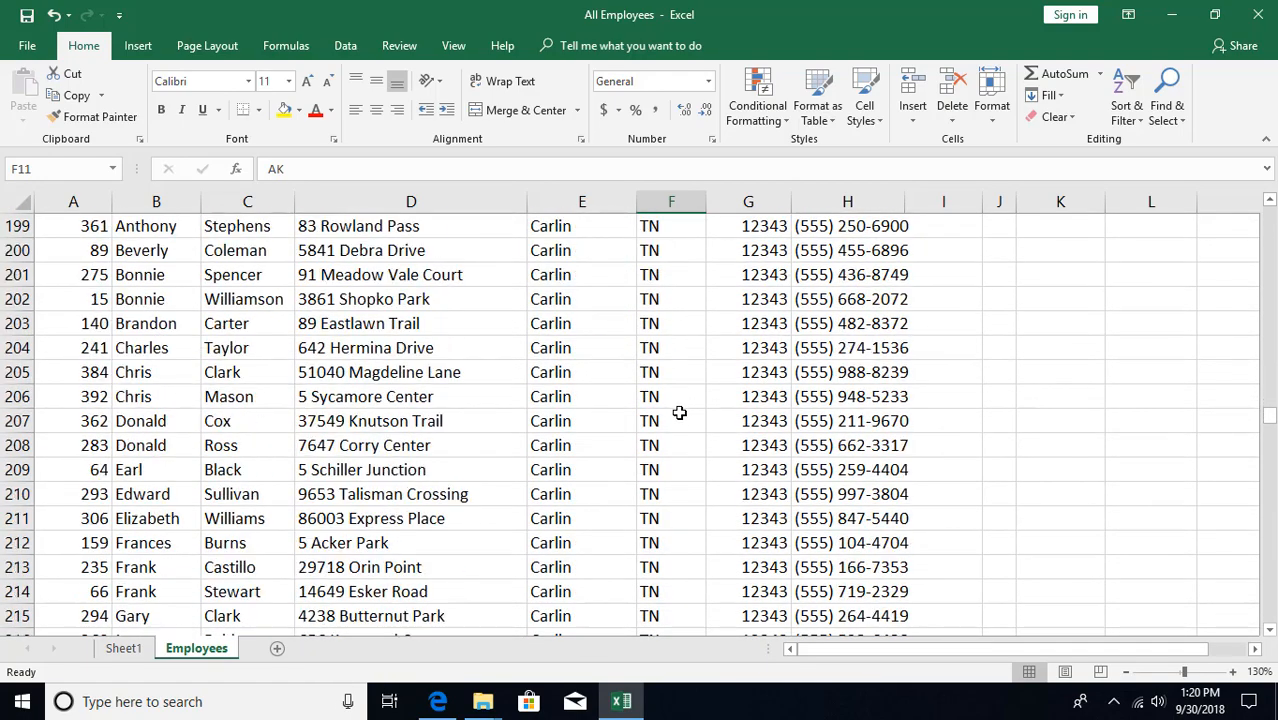
scroll(679, 416, down, 20)
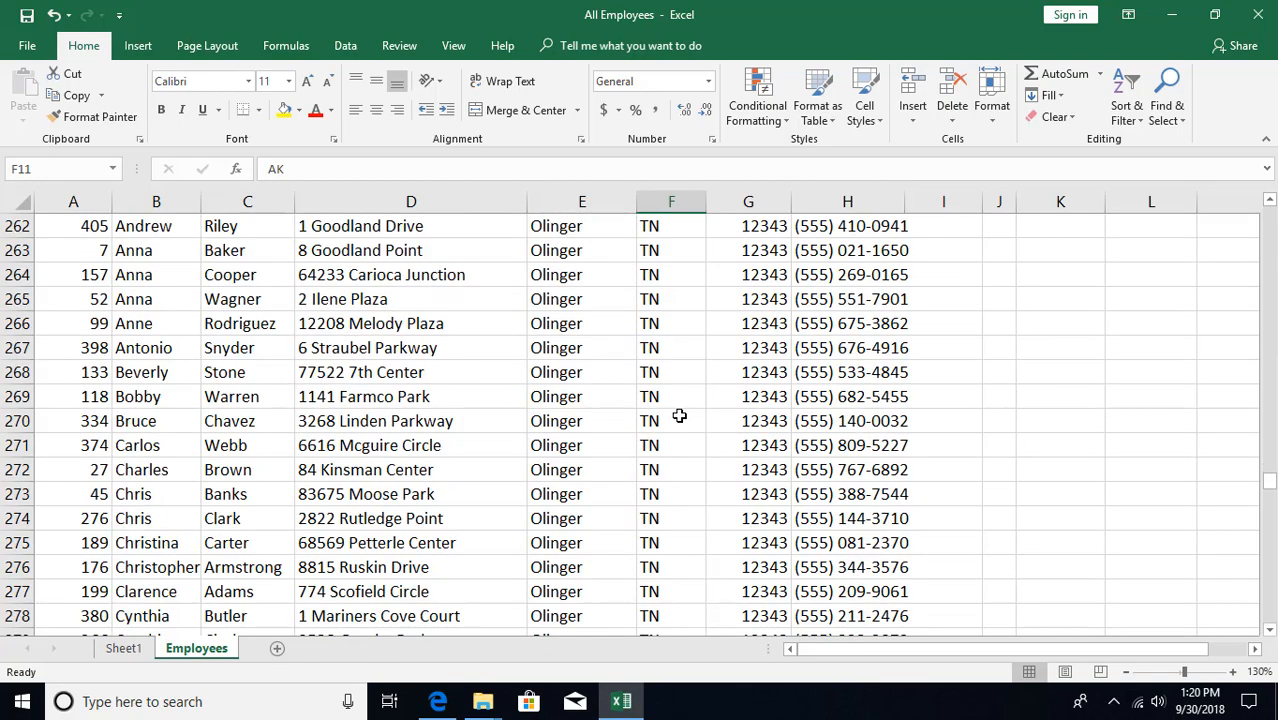
scroll(676, 417, down, 6)
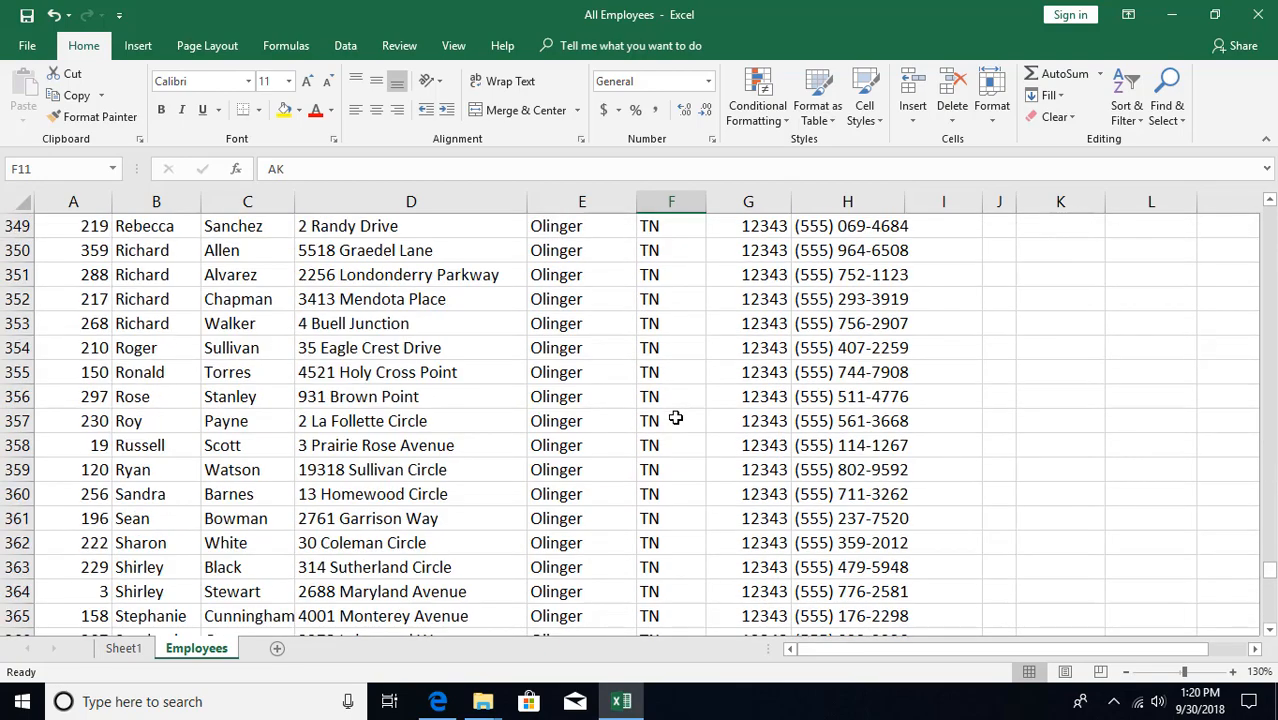
scroll(676, 418, up, 20)
scroll(676, 418, up, 14)
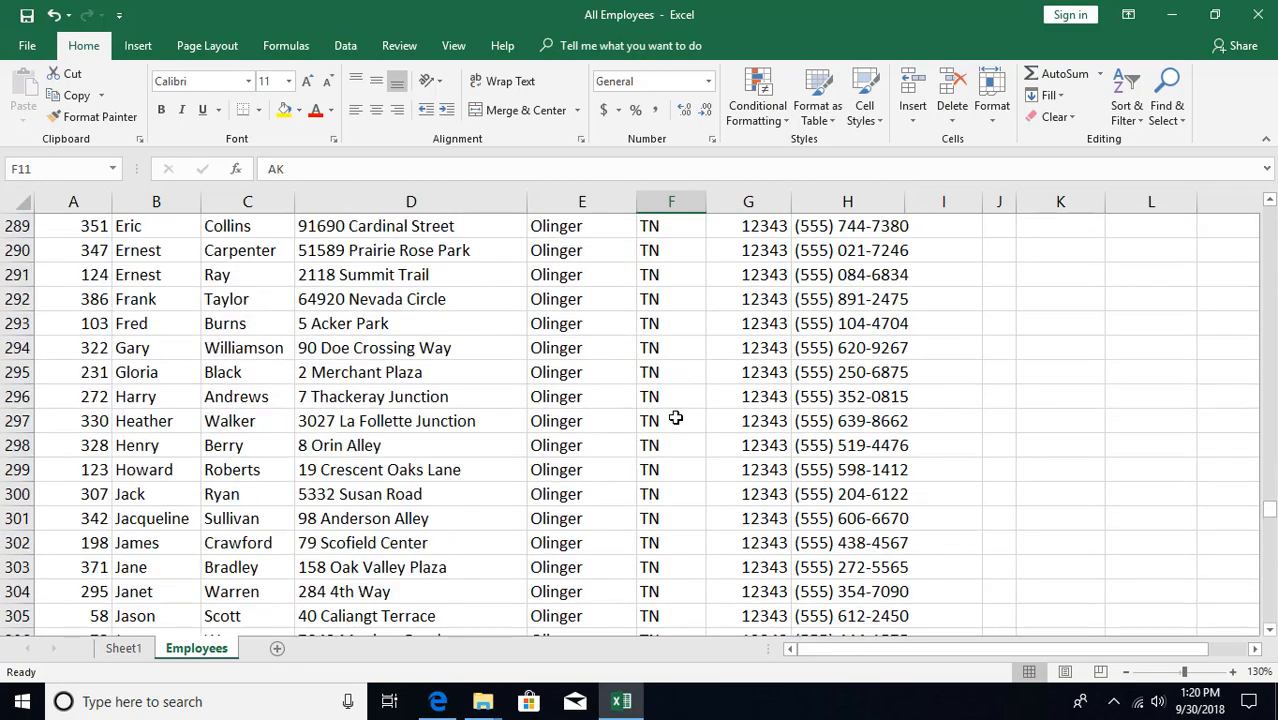
Examine how the cities are grouped within each state across the state-sorted employee records
scroll(669, 418, up, 4)
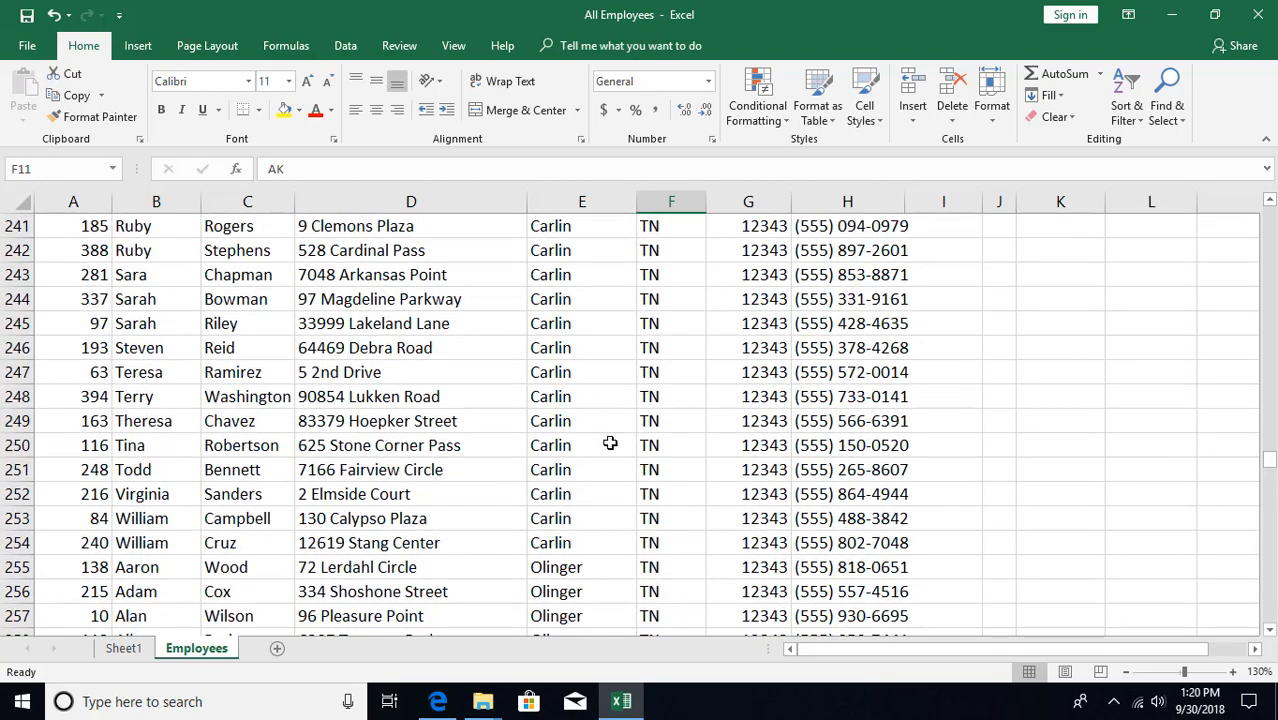
scroll(610, 443, down, 5)
scroll(608, 434, down, 8)
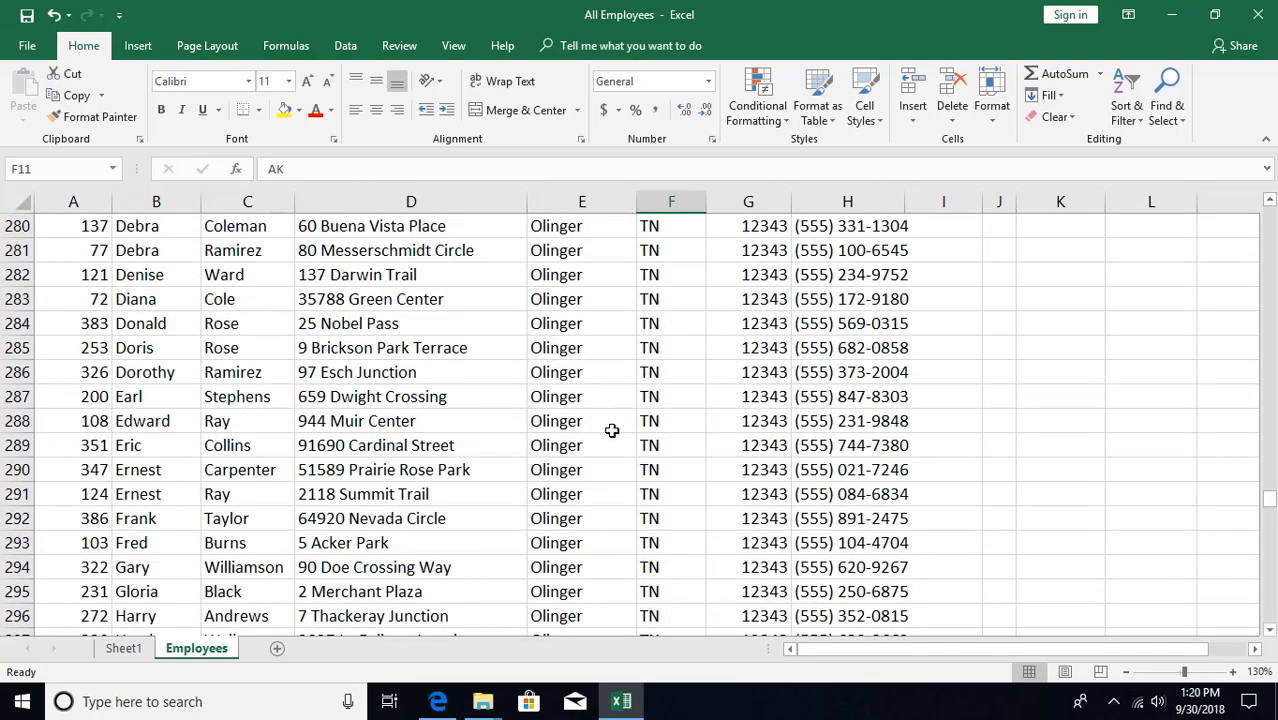
scroll(612, 430, down, 5)
scroll(605, 430, up, 20)
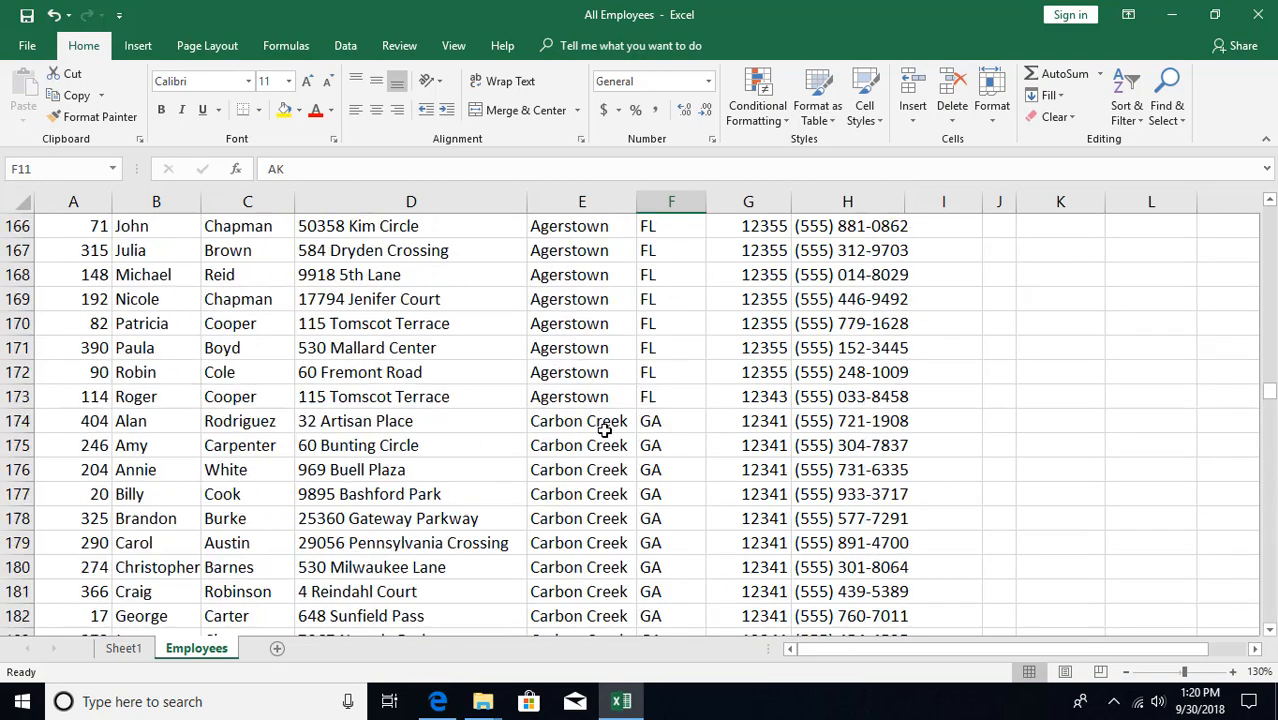
scroll(605, 430, up, 20)
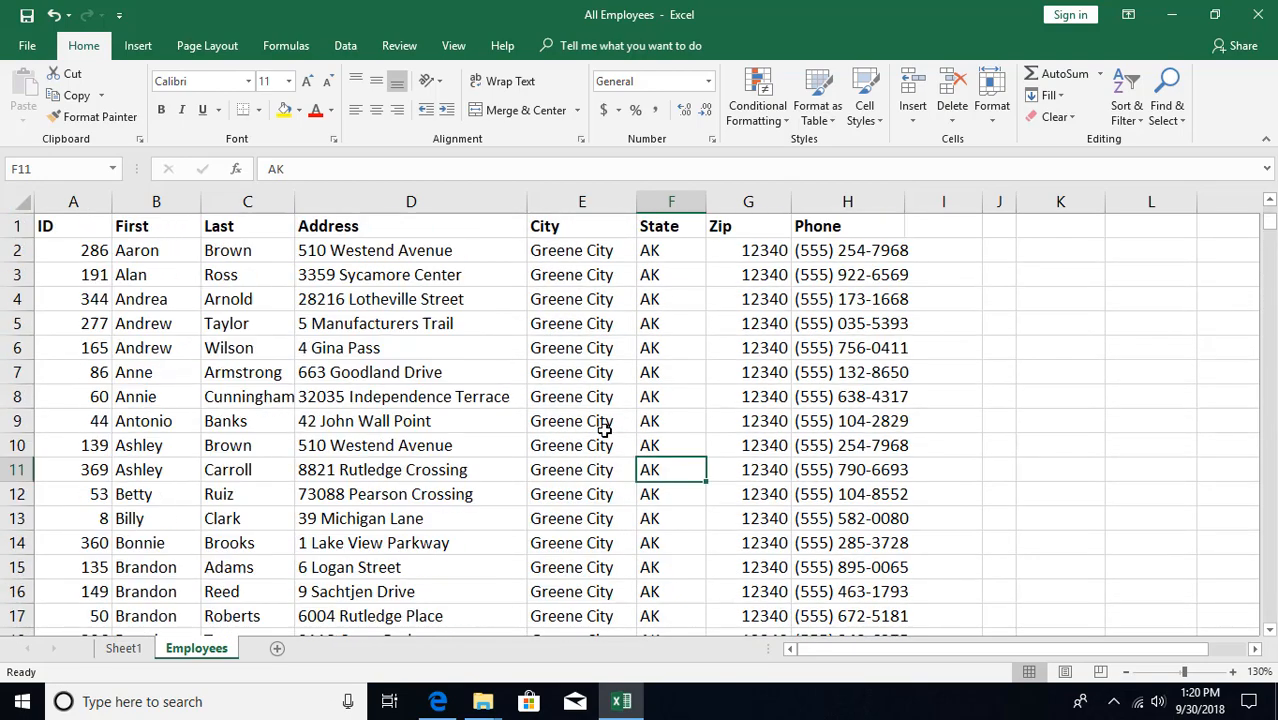
Sort the employee records by the ID column from smallest to largest, starting from a single selected ID cell
click(588, 348)
click(88, 300)
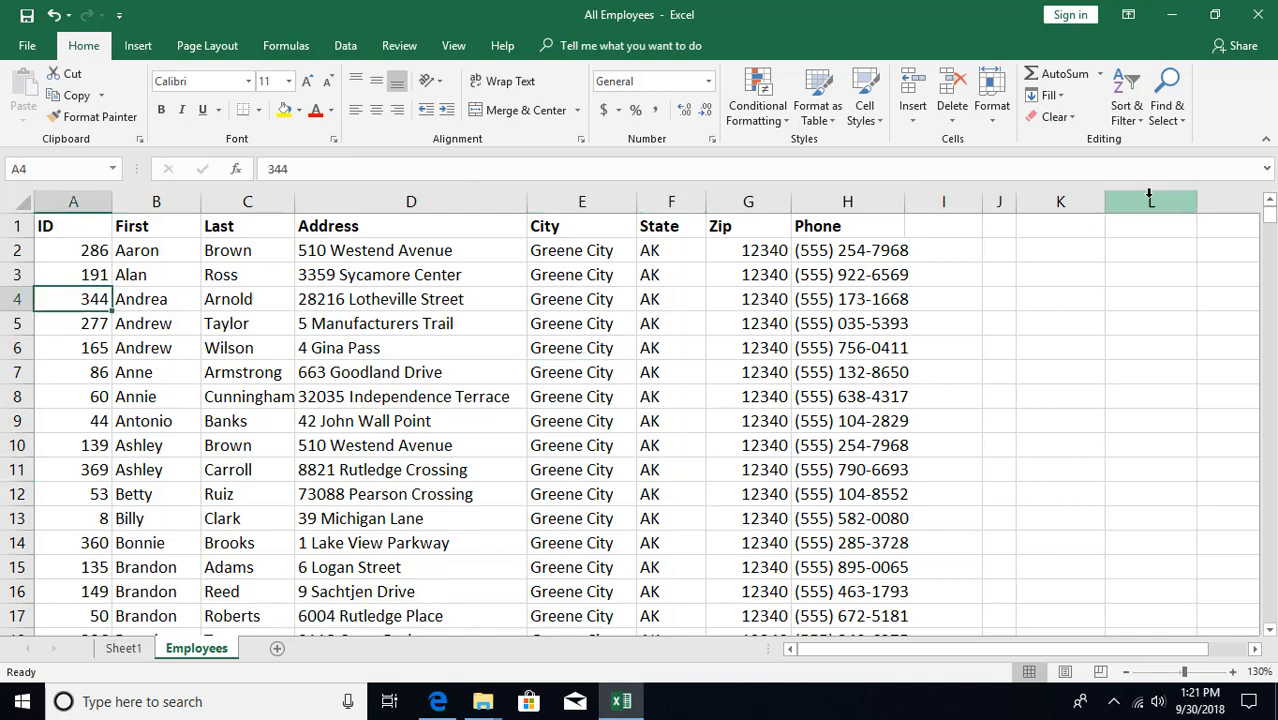
click(1127, 117)
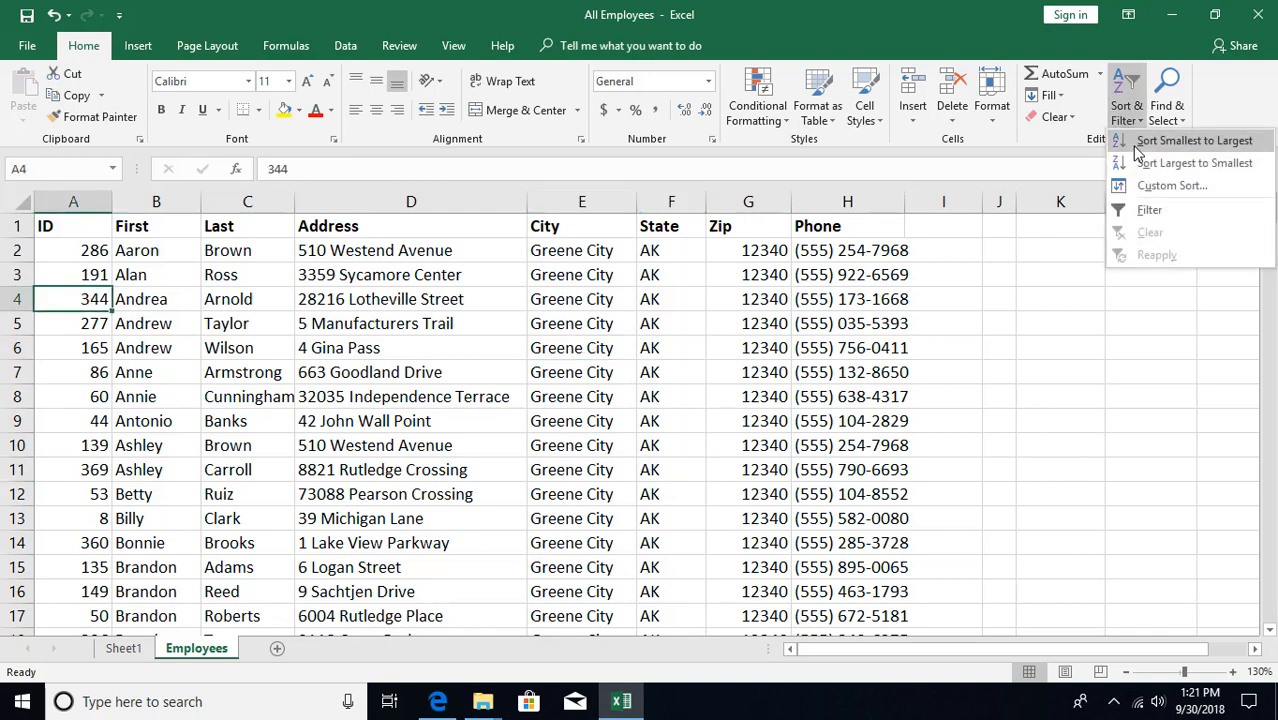
click(1135, 142)
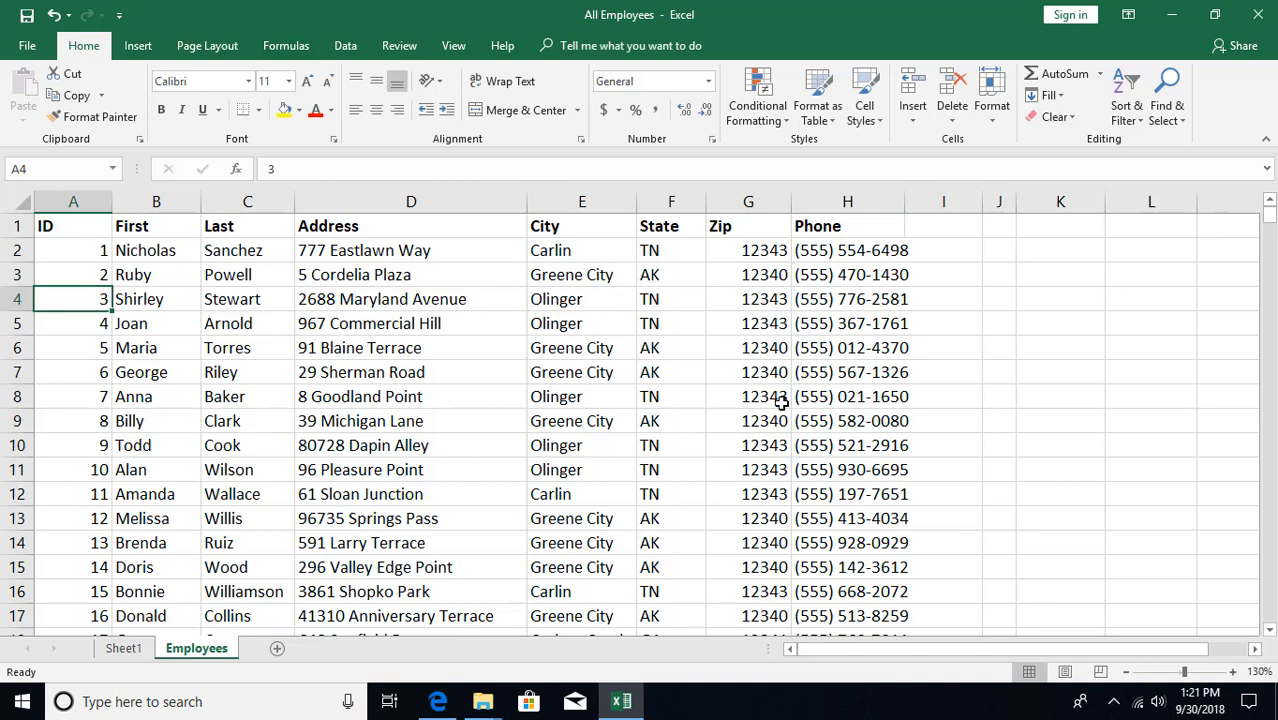
Start a custom sort of the employee records and set its first level to the State column
click(659, 363)
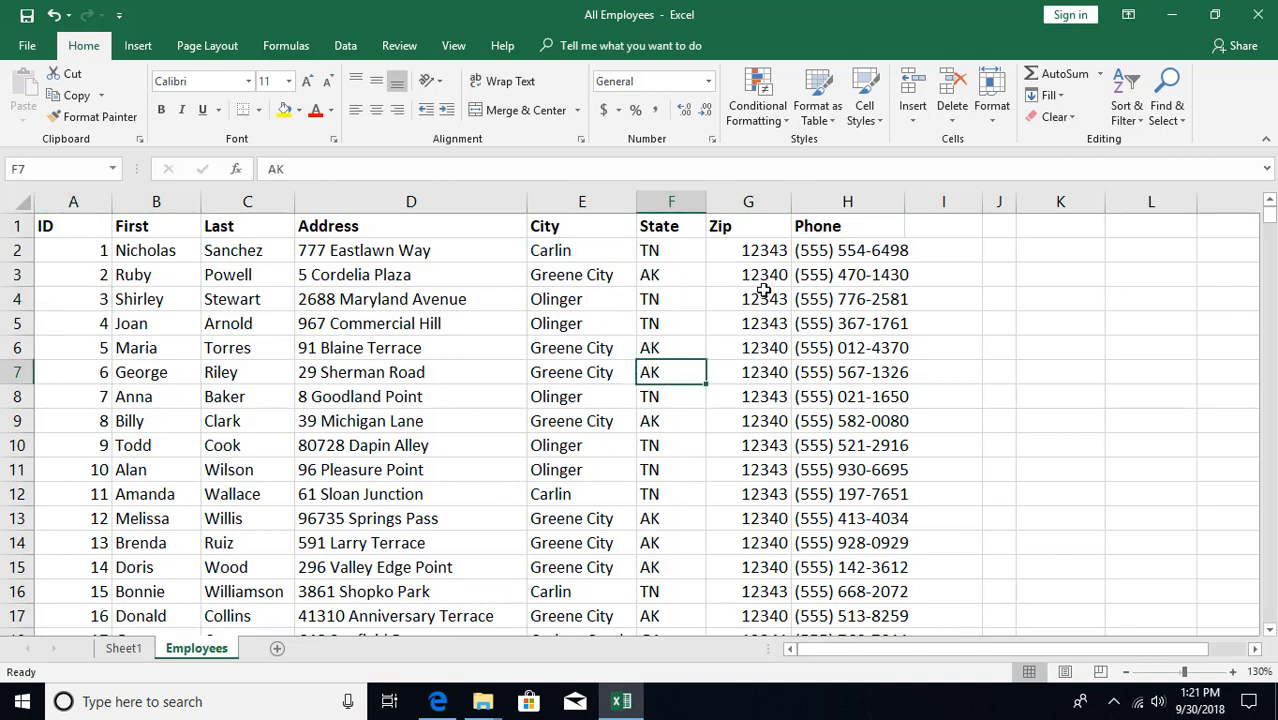
click(1124, 112)
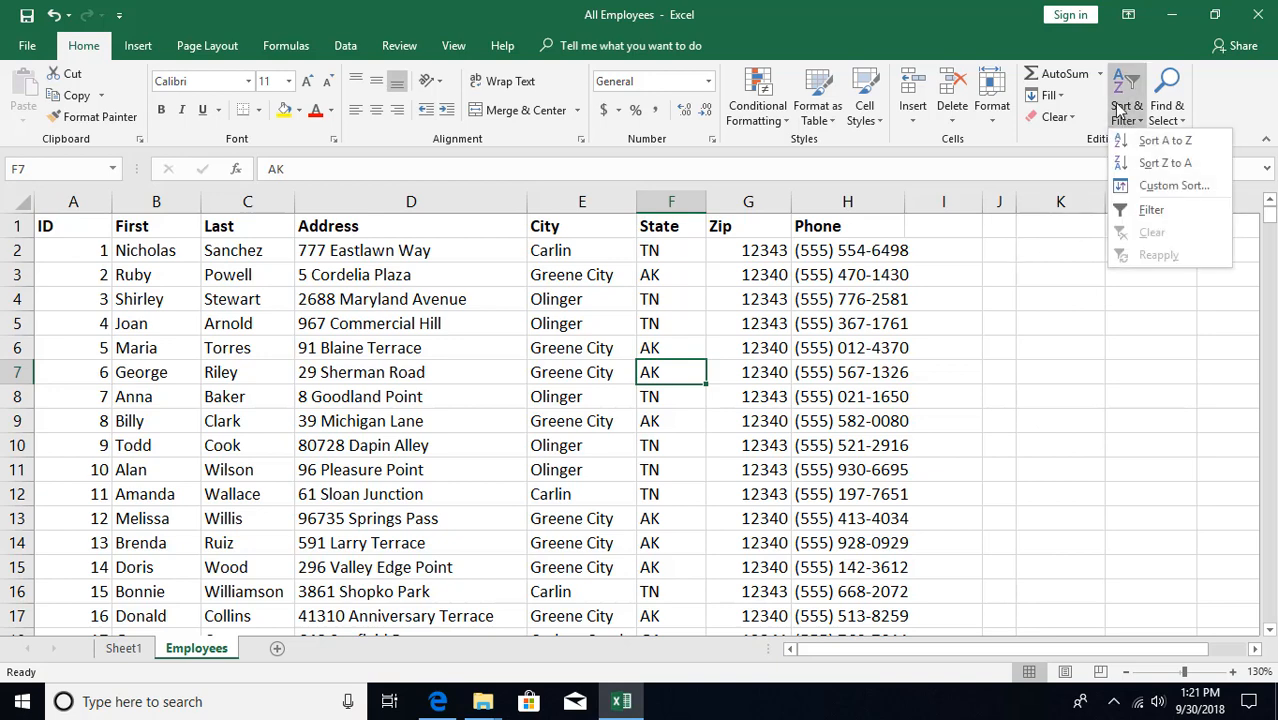
click(1177, 190)
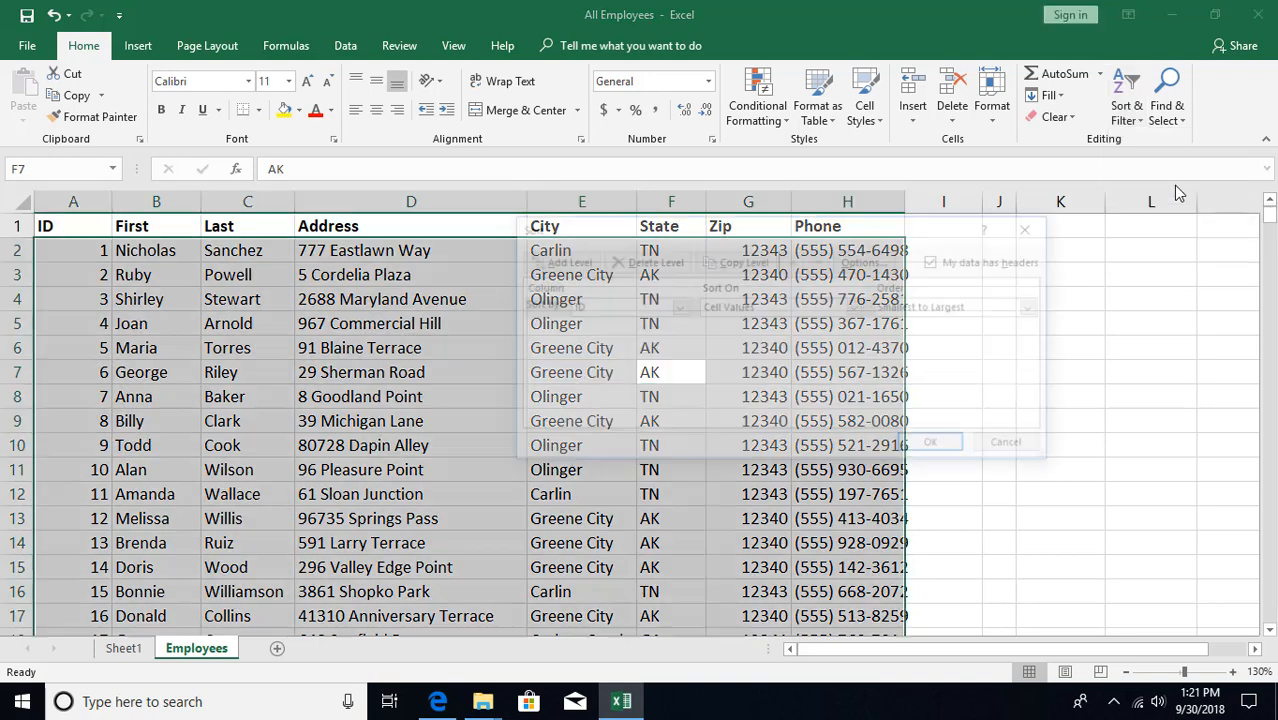
drag(787, 229, 755, 190)
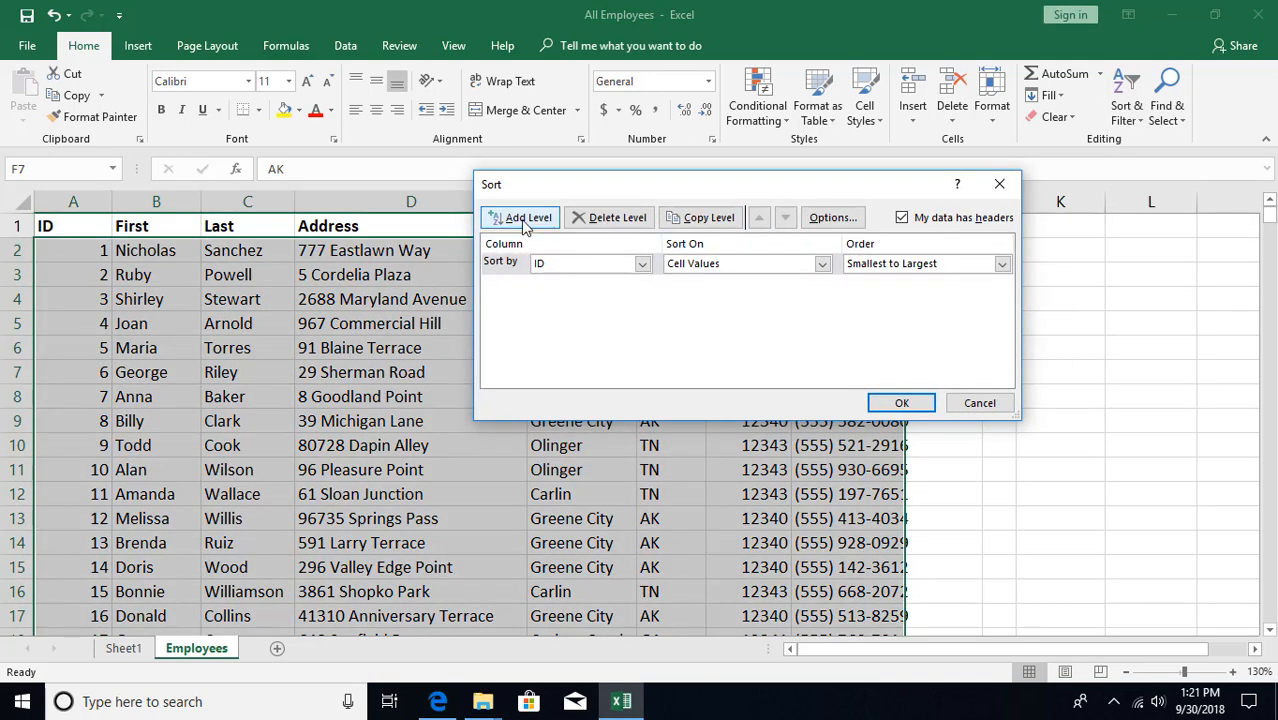
drag(562, 198, 705, 228)
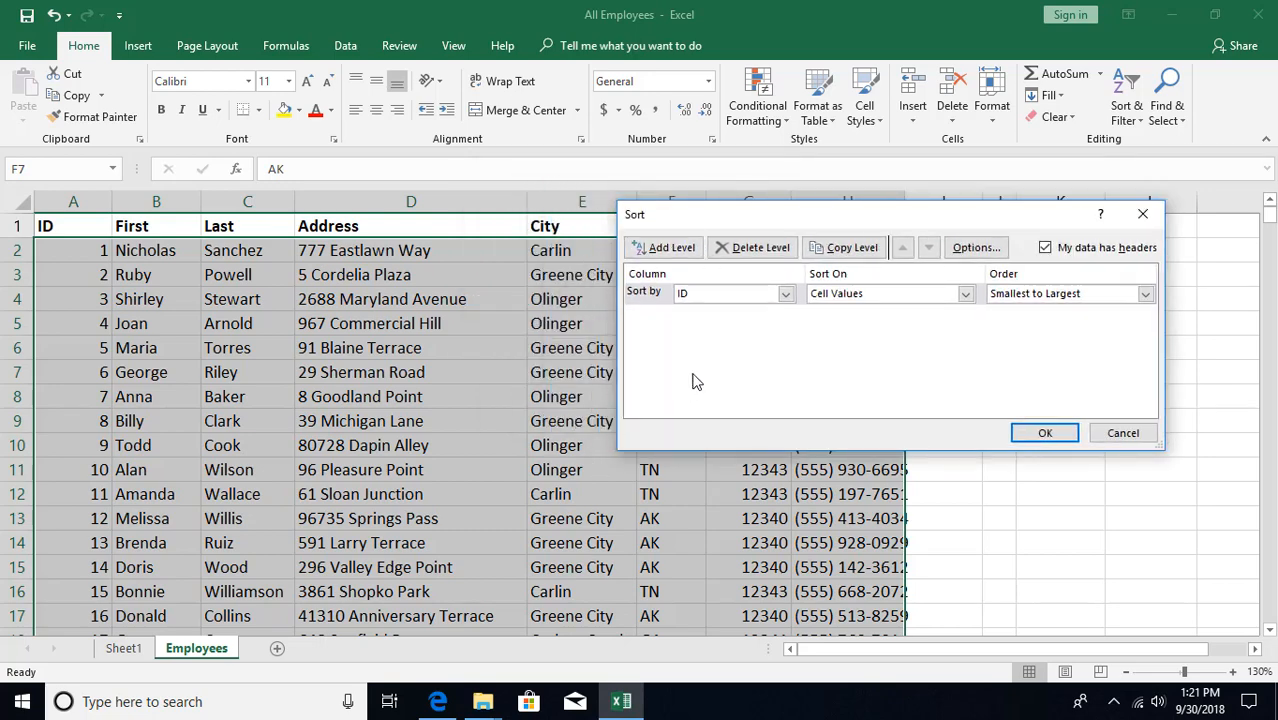
drag(808, 220, 666, 260)
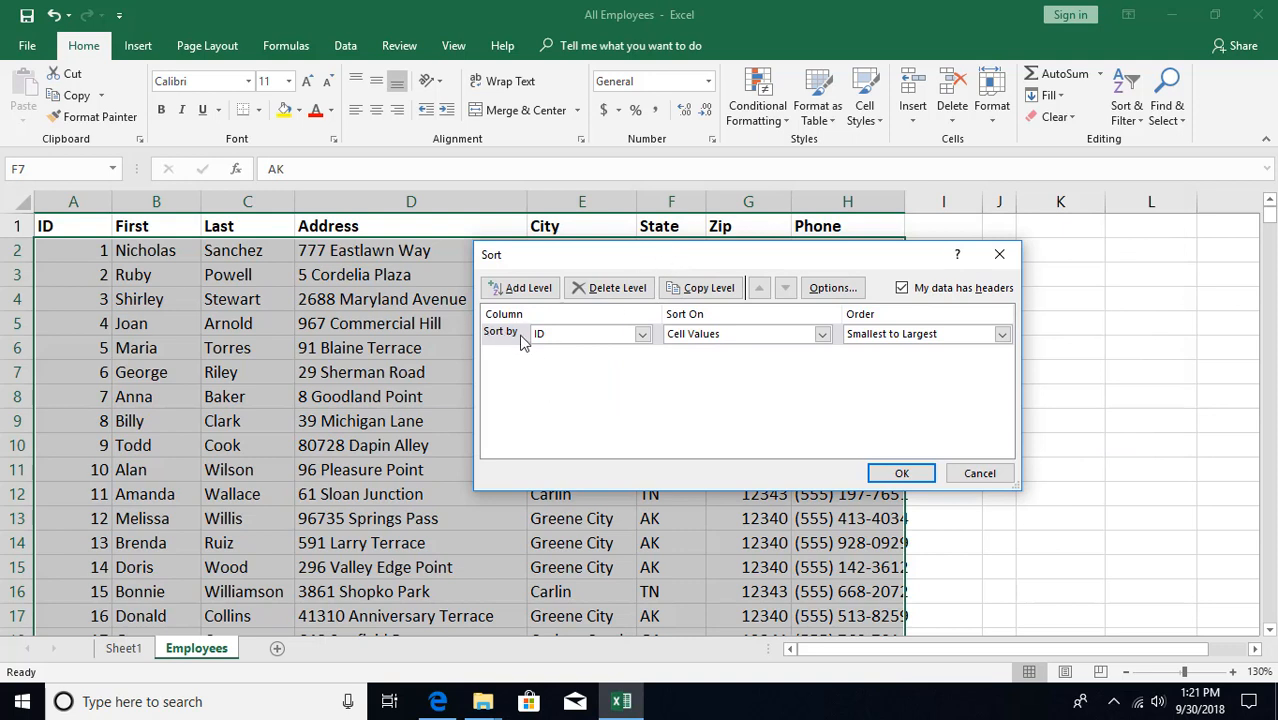
click(643, 336)
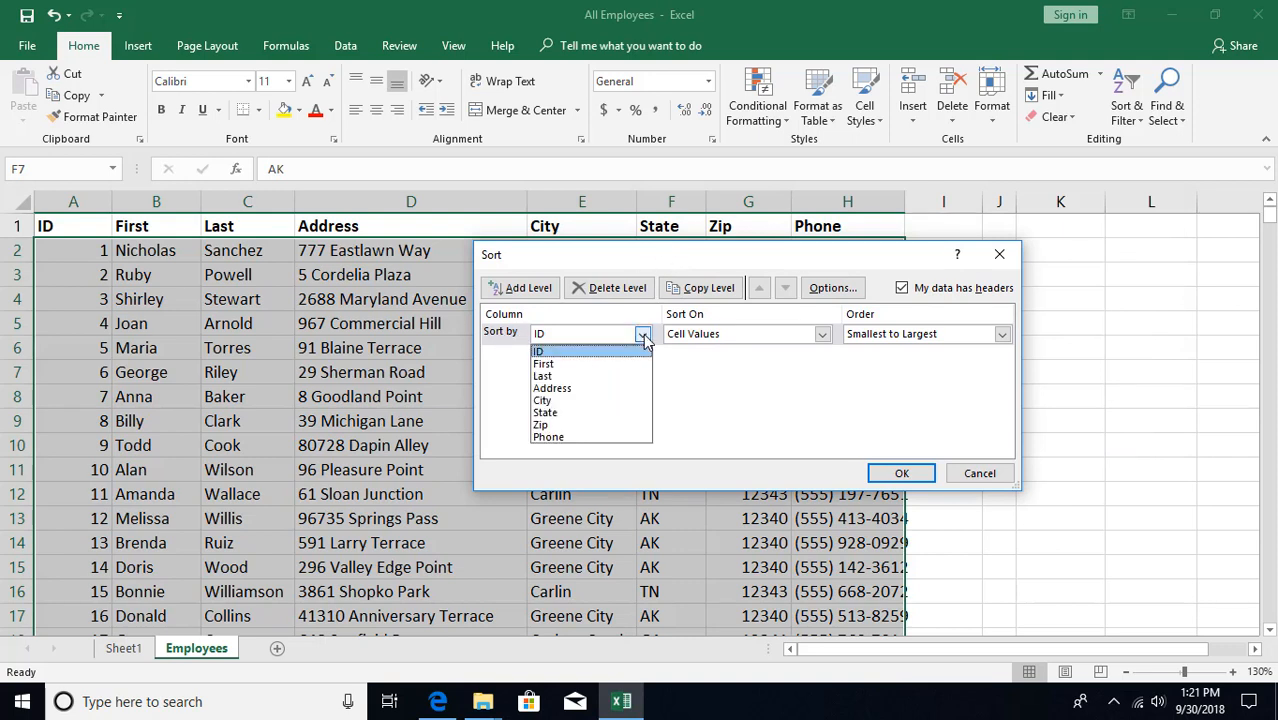
click(580, 413)
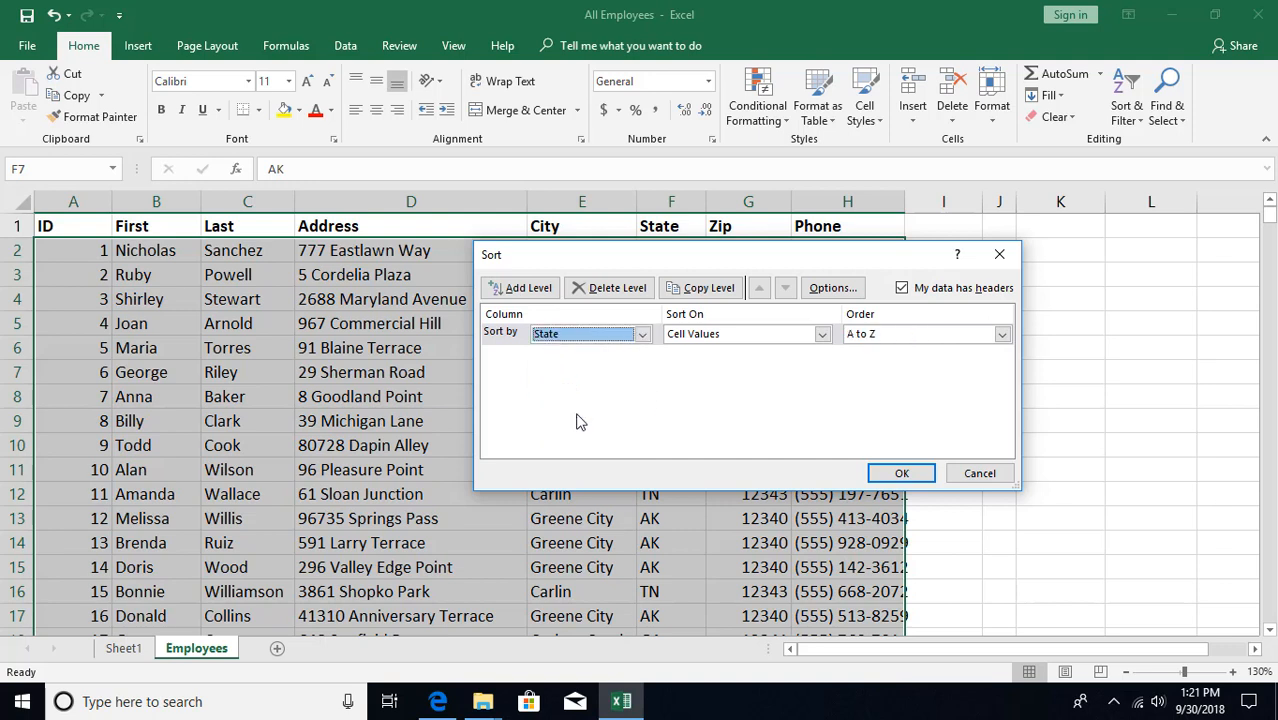
Review the Sort On and Order choices for the State level, keeping Cell Values and A to Z
click(741, 336)
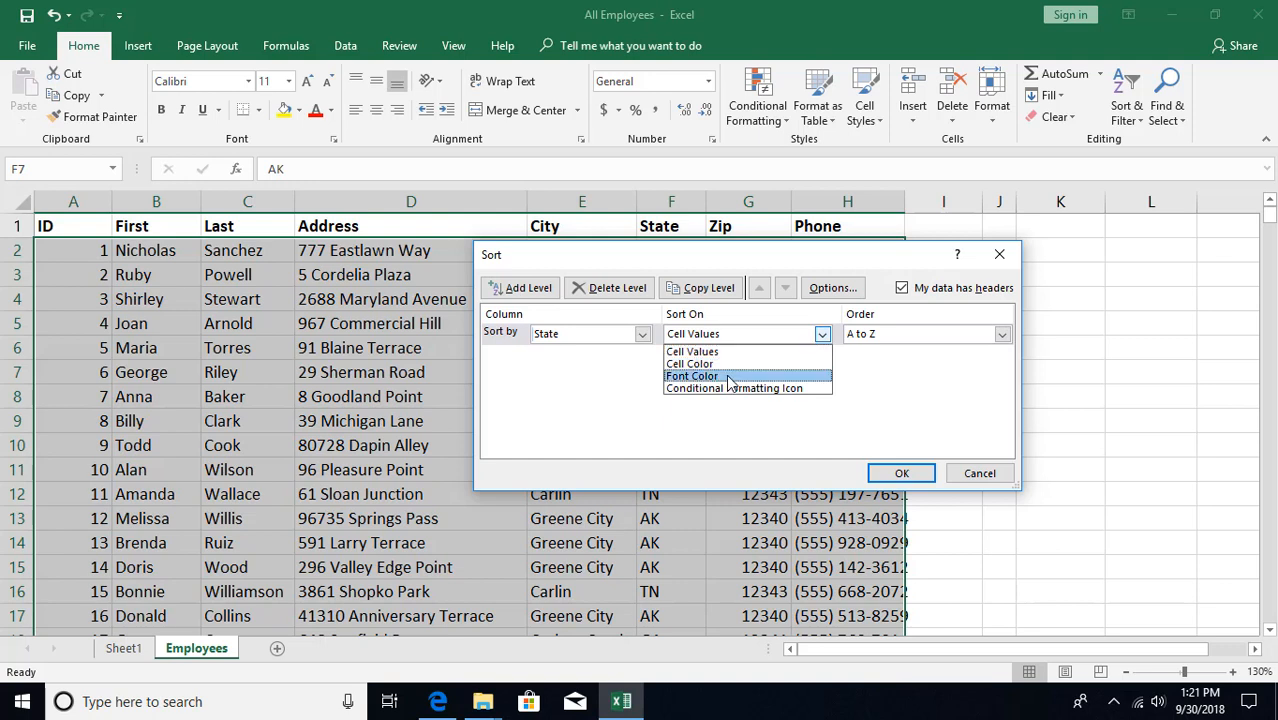
click(768, 412)
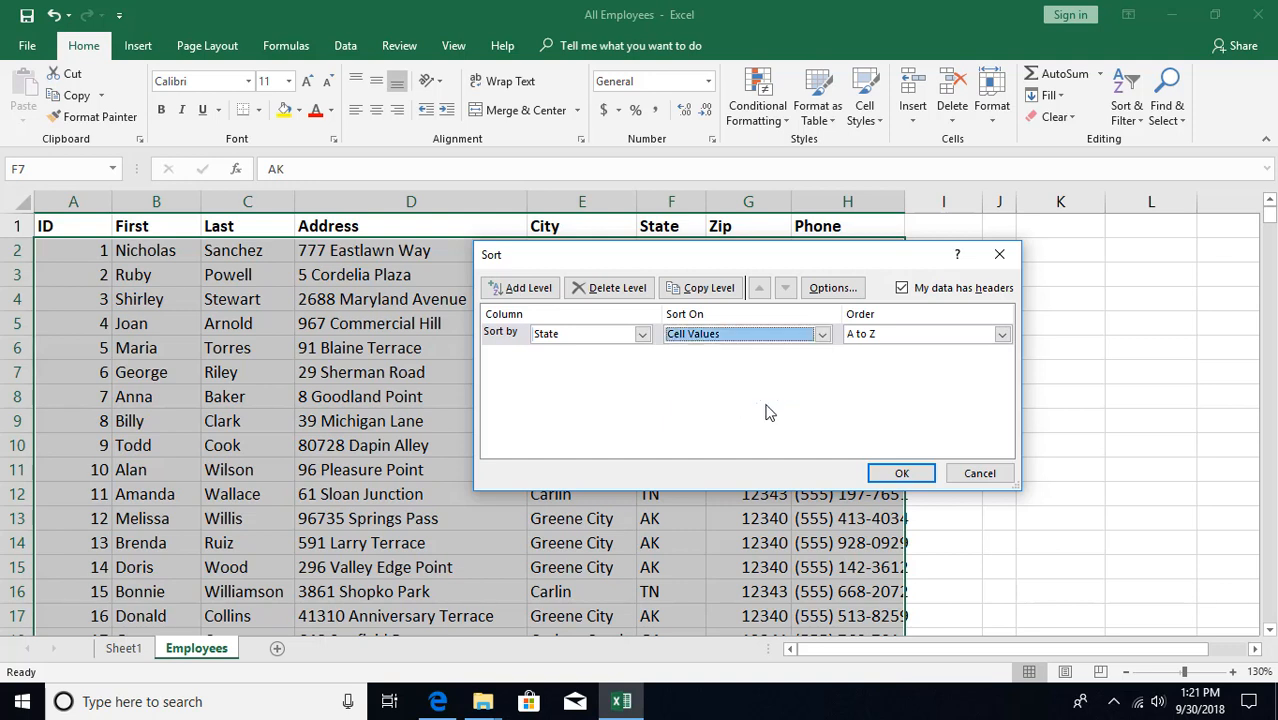
click(1000, 337)
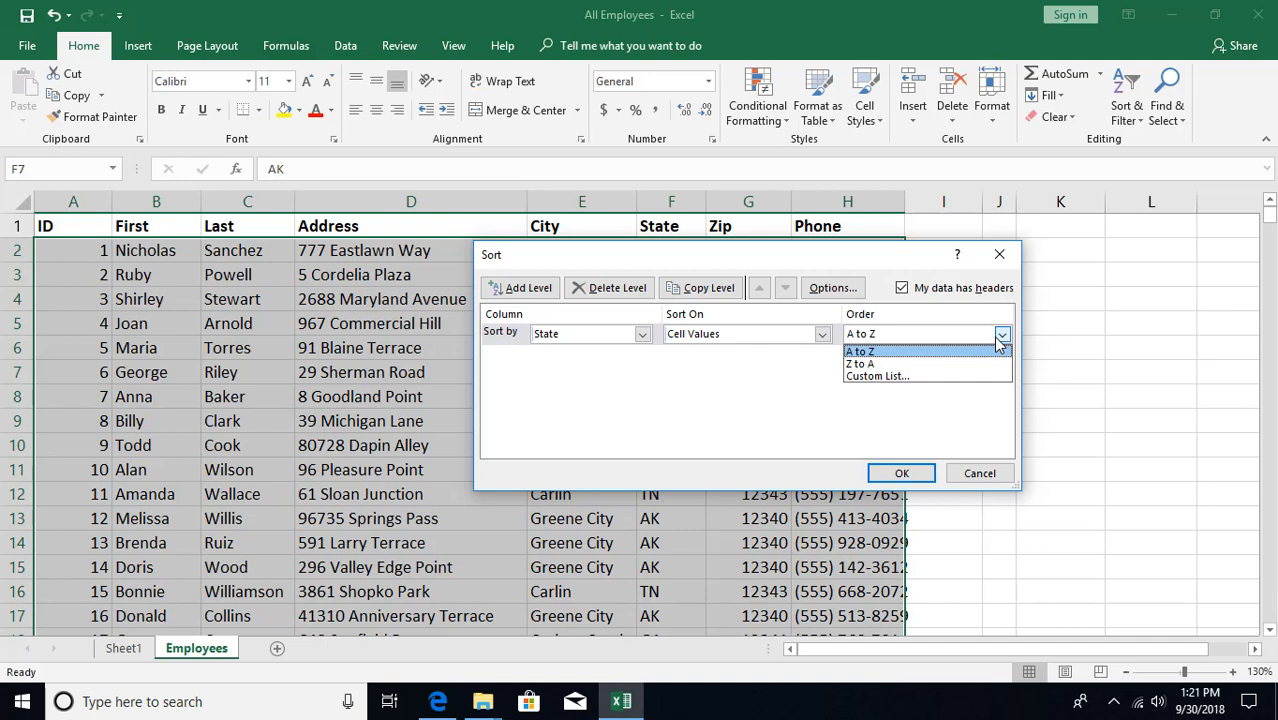
click(766, 364)
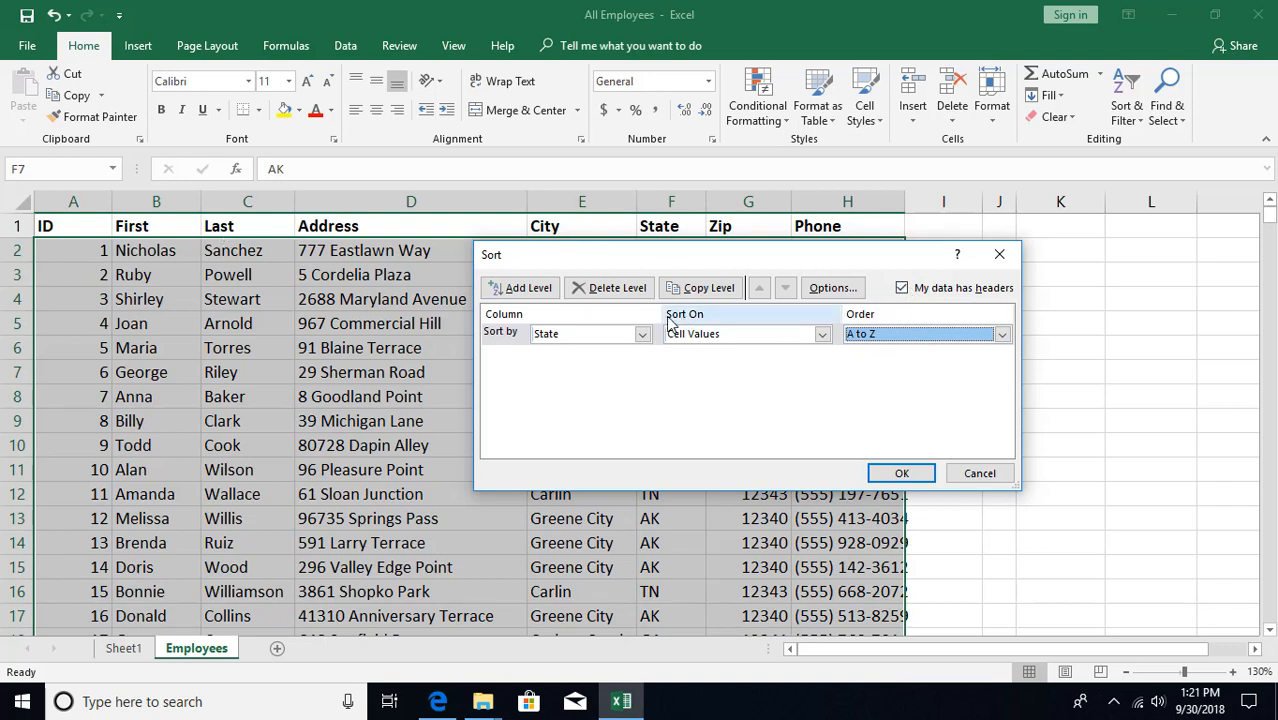
Add a second sort level by City, A to Z on cell values, and apply the custom sort
click(523, 288)
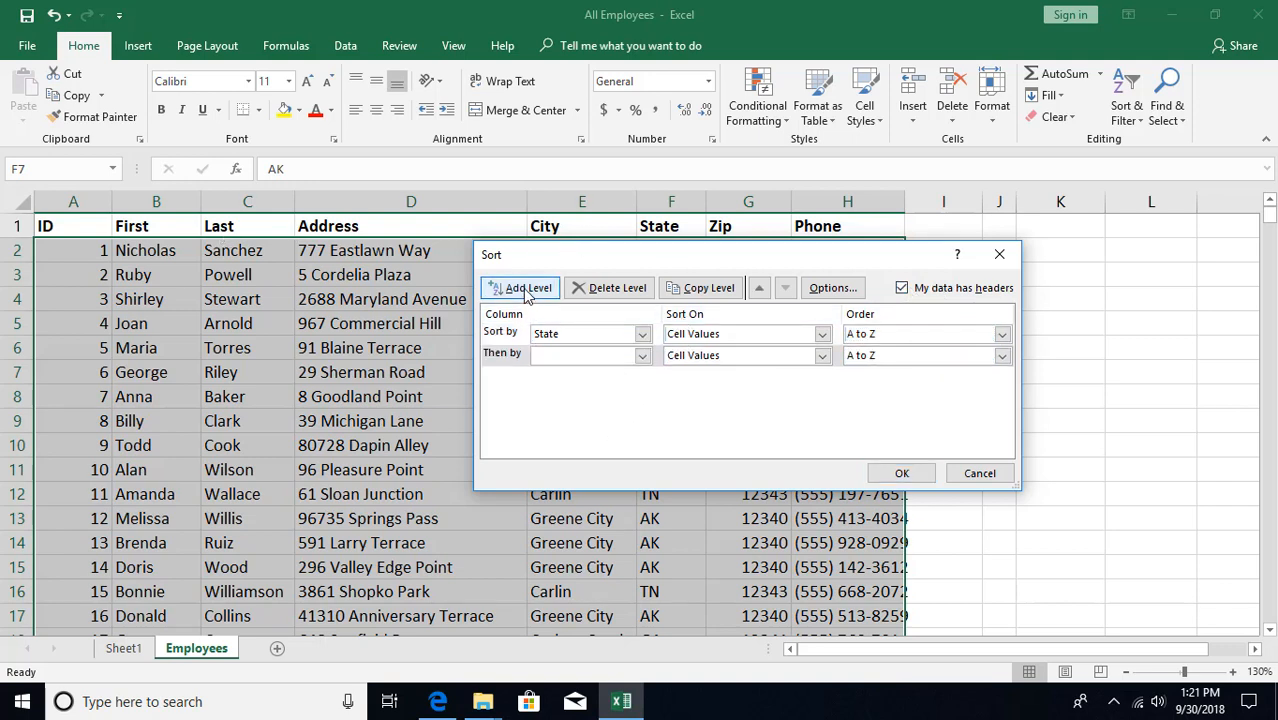
click(643, 358)
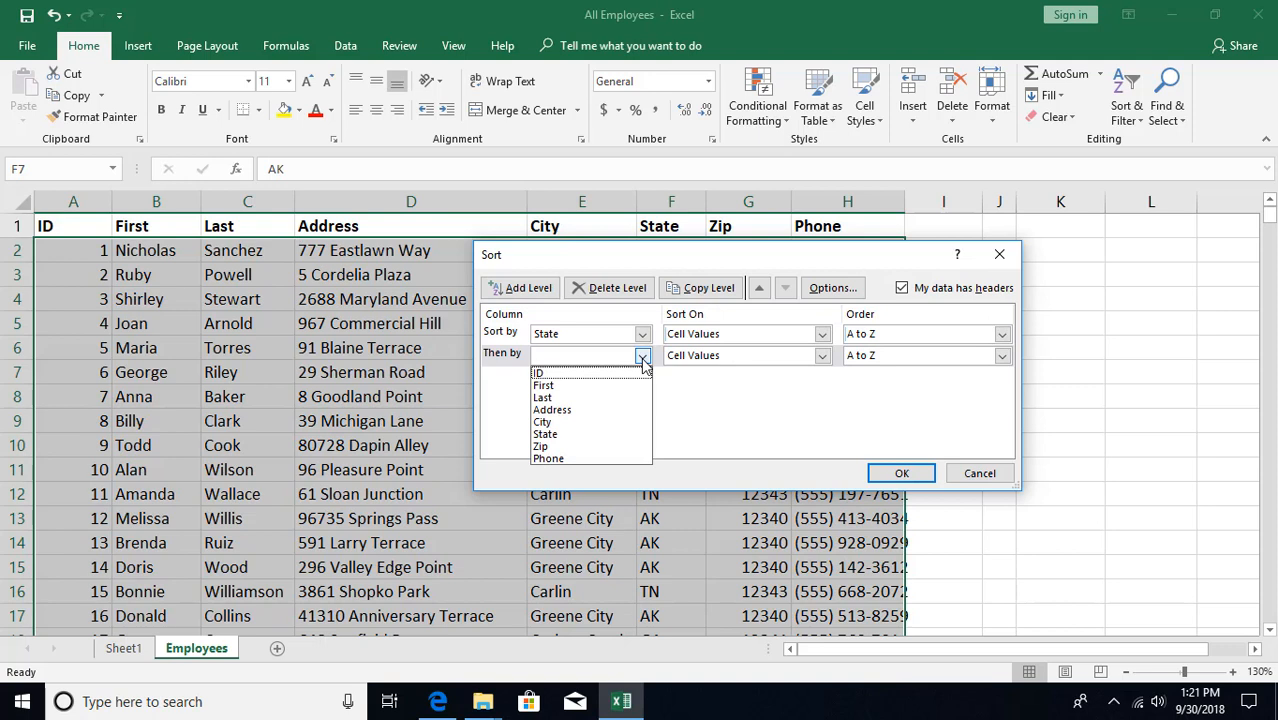
click(577, 424)
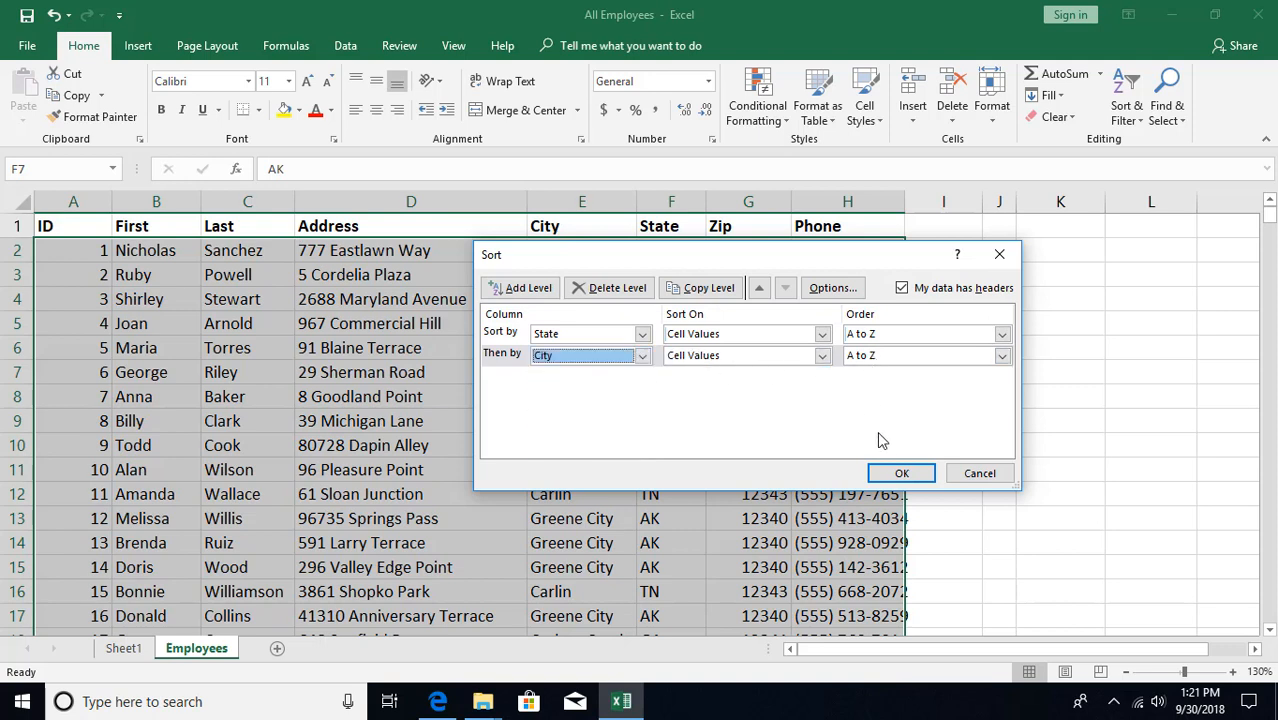
click(899, 474)
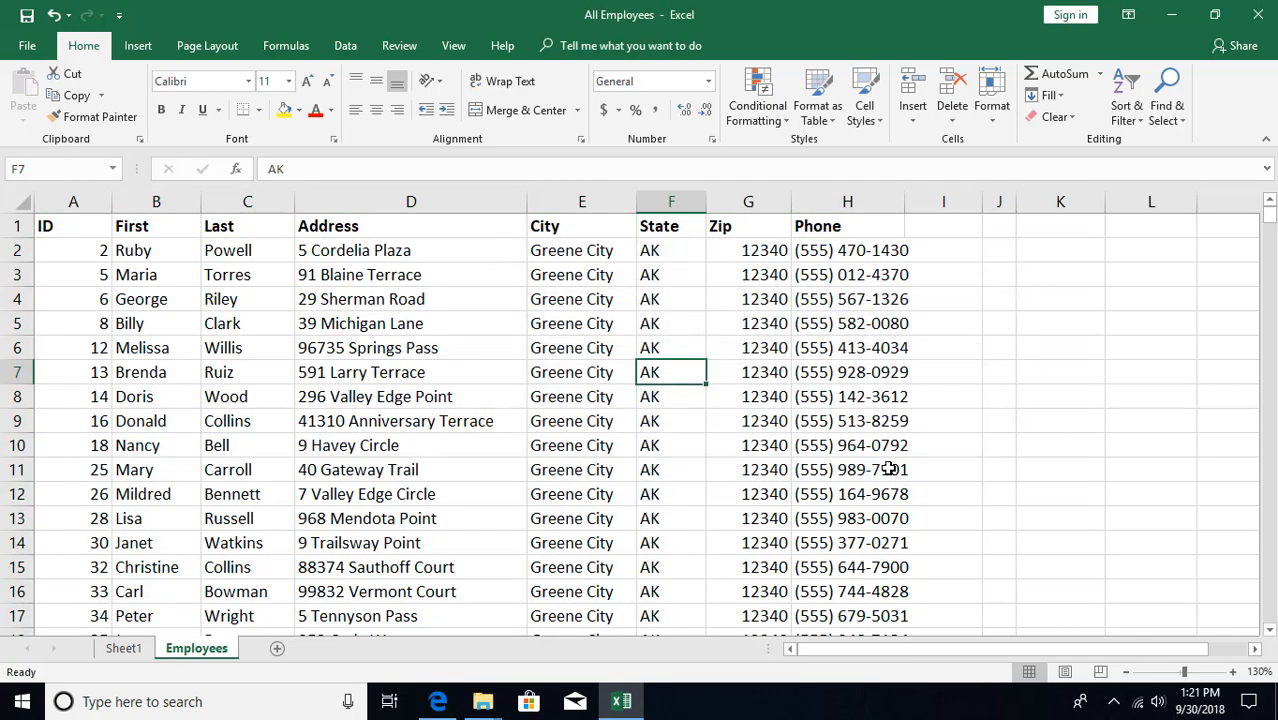
Look through the State and City columns to examine the order produced by the two-level sort
click(578, 419)
drag(664, 252, 659, 519)
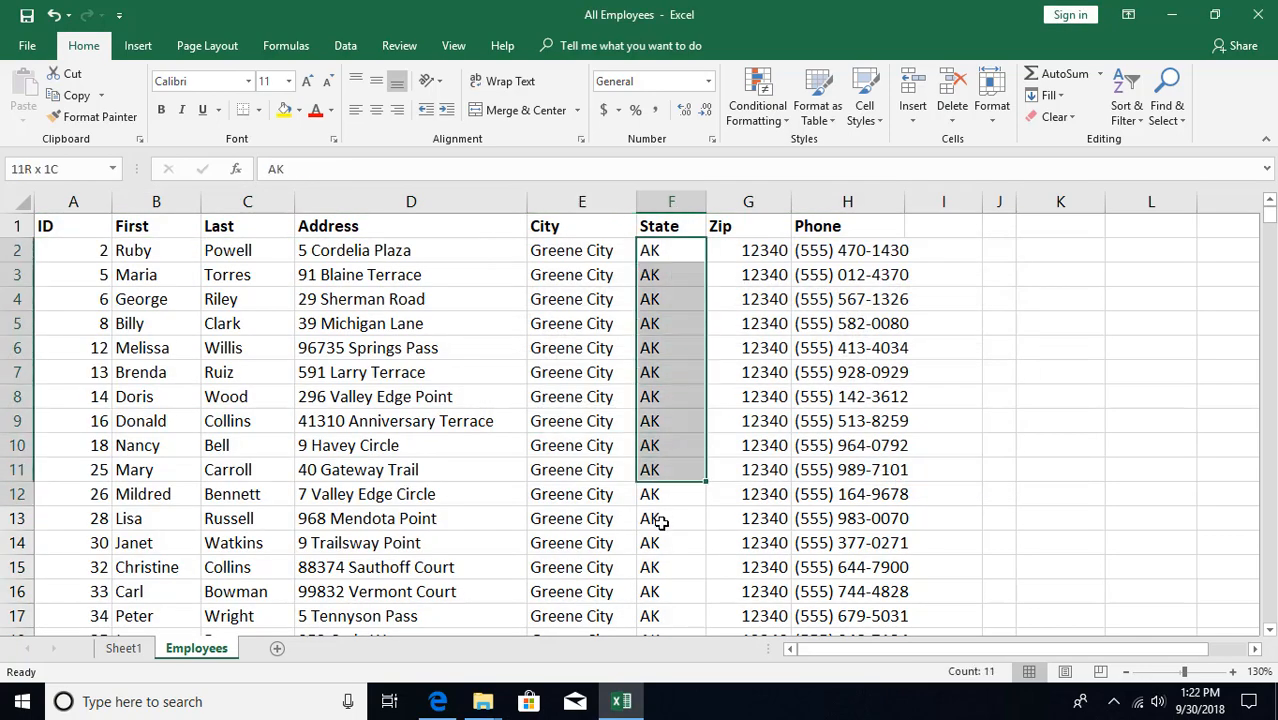
scroll(659, 418, down, 20)
scroll(660, 418, down, 20)
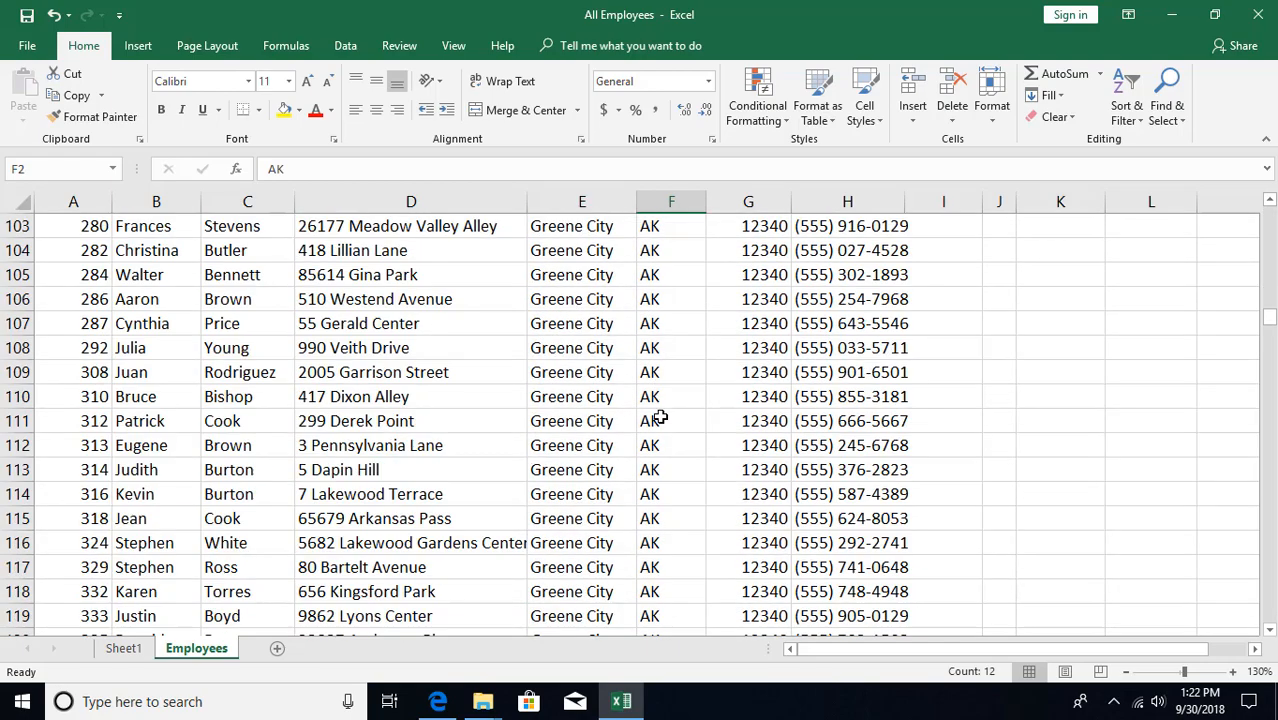
scroll(660, 418, down, 14)
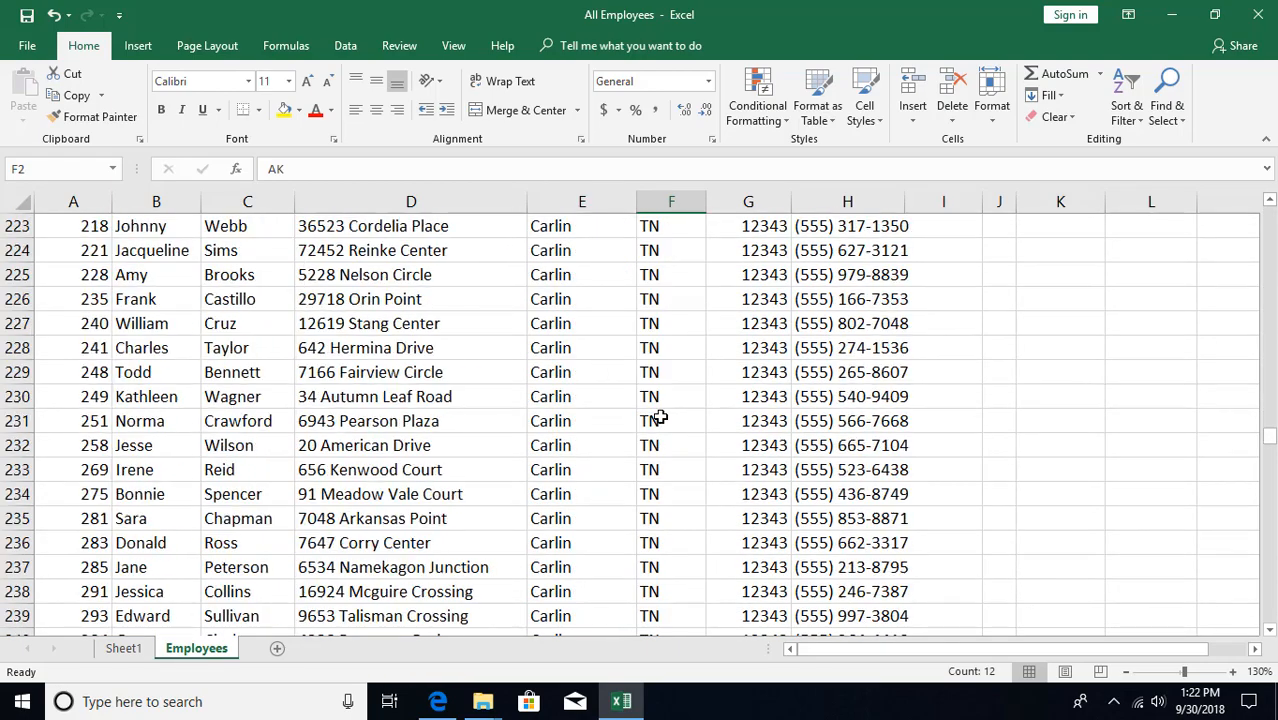
scroll(630, 370, down, 3)
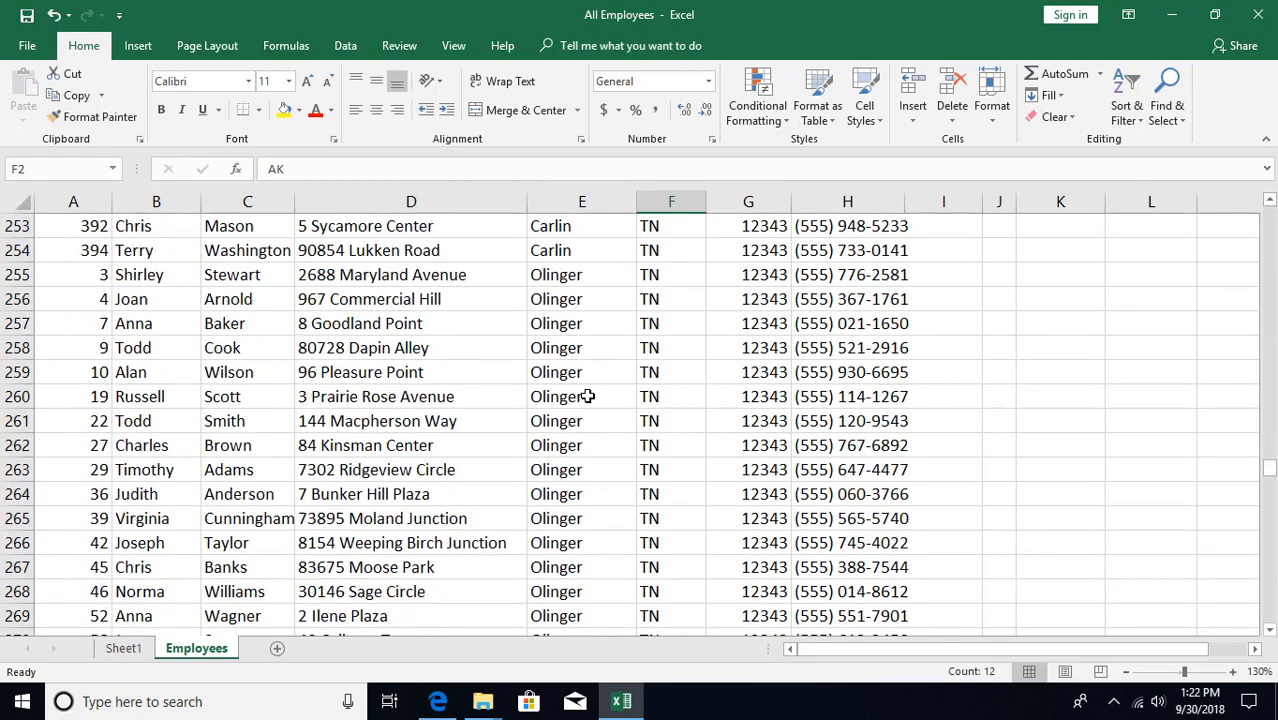
scroll(652, 396, up, 20)
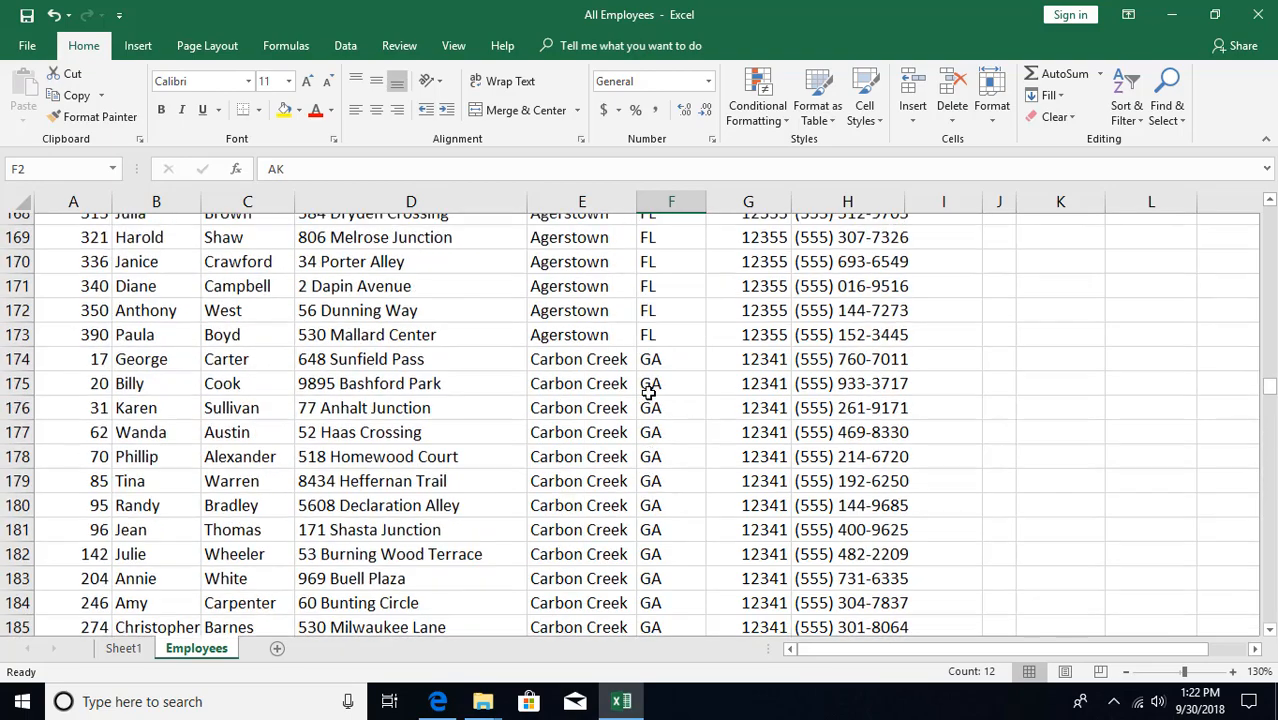
scroll(650, 396, up, 20)
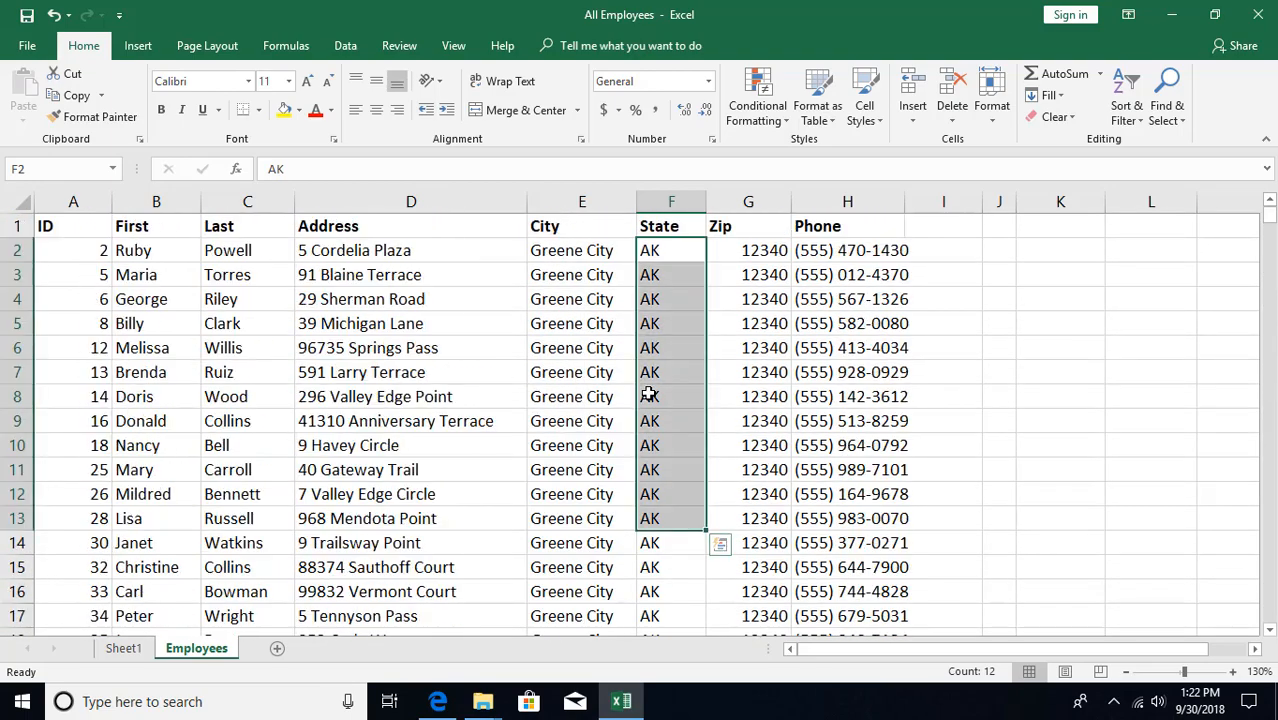
click(585, 326)
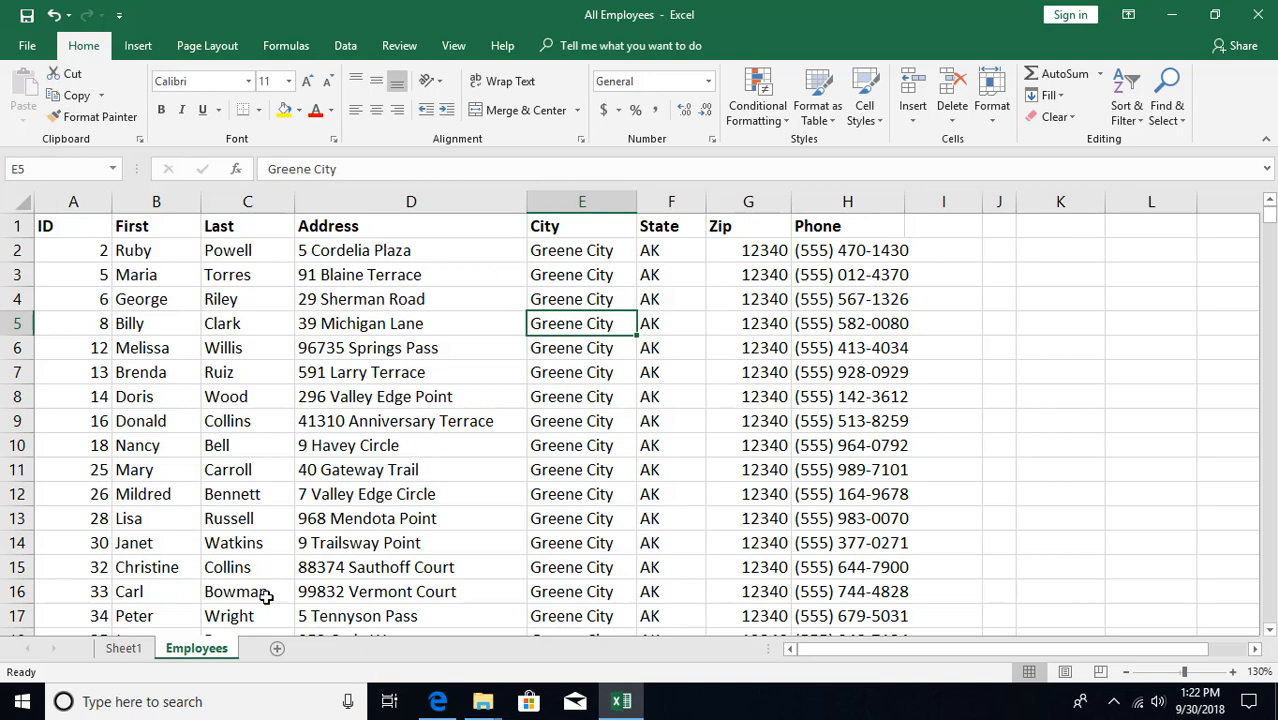
Add a new blank worksheet after the Employees sheet
click(124, 649)
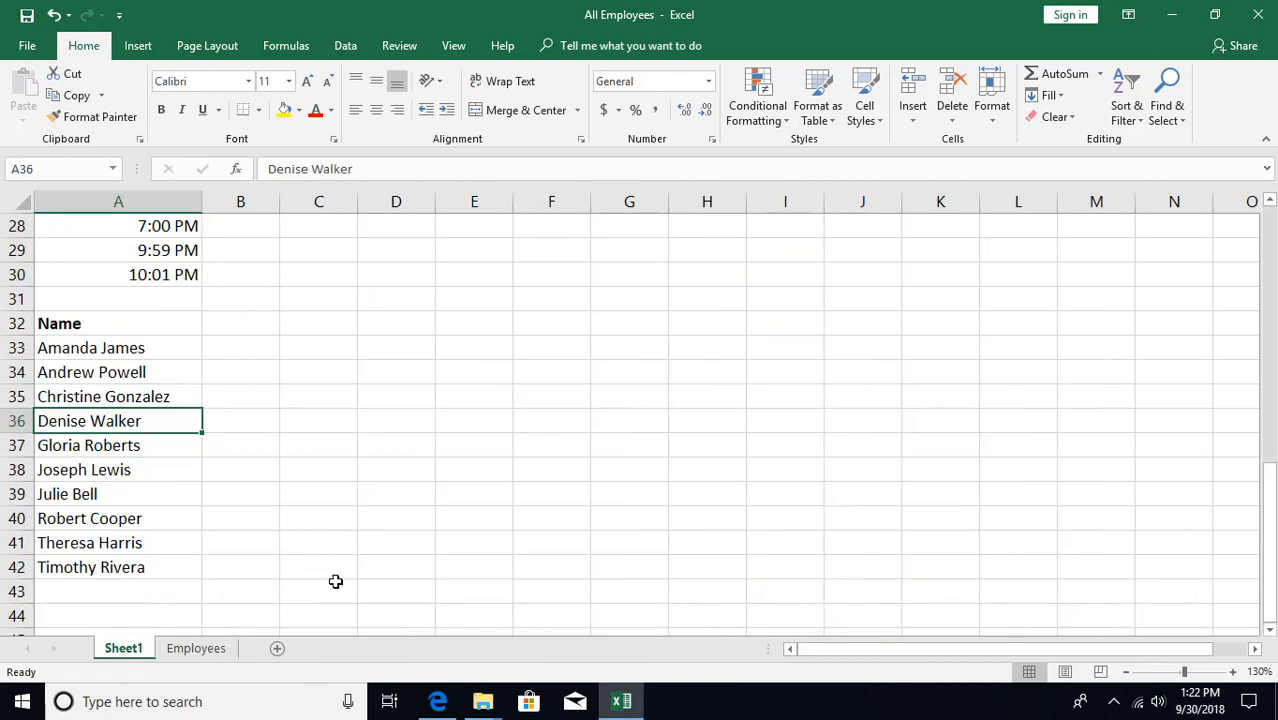
click(212, 649)
click(277, 648)
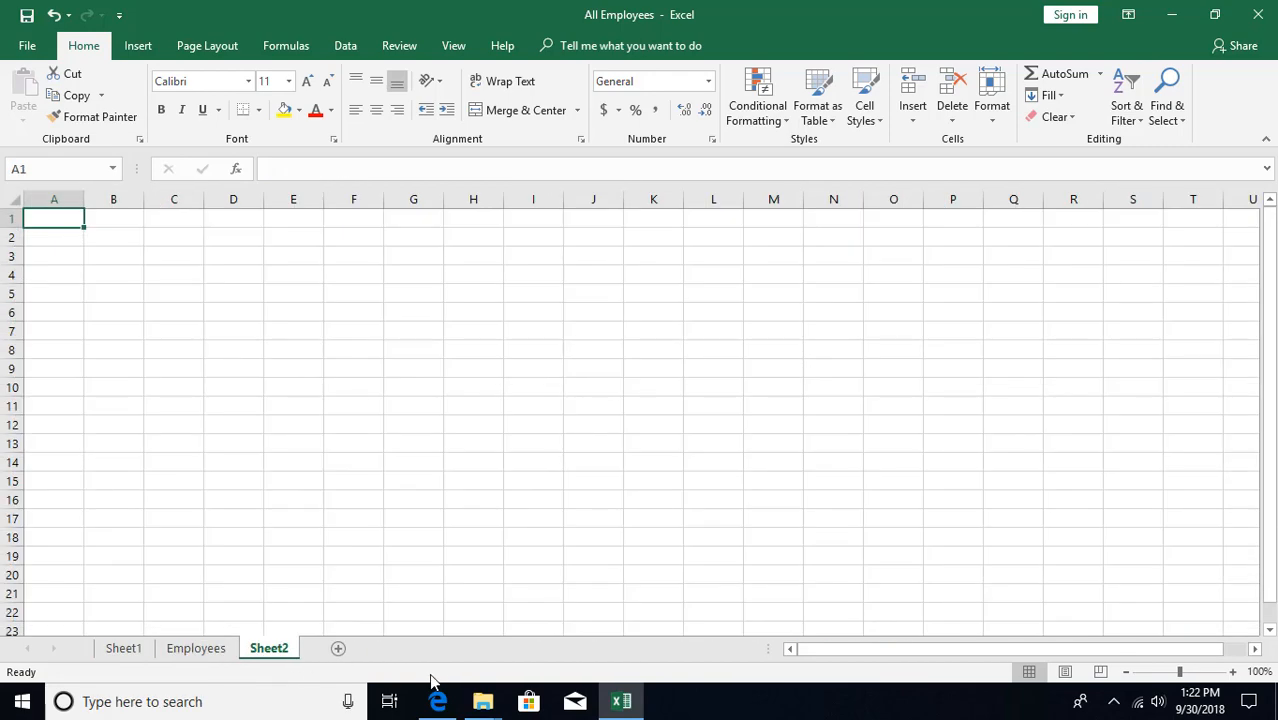
Switch to Microsoft Edge, copy the US State and Canada Province Codes table from the UPS page, and return to the blank sheet in Excel
click(438, 701)
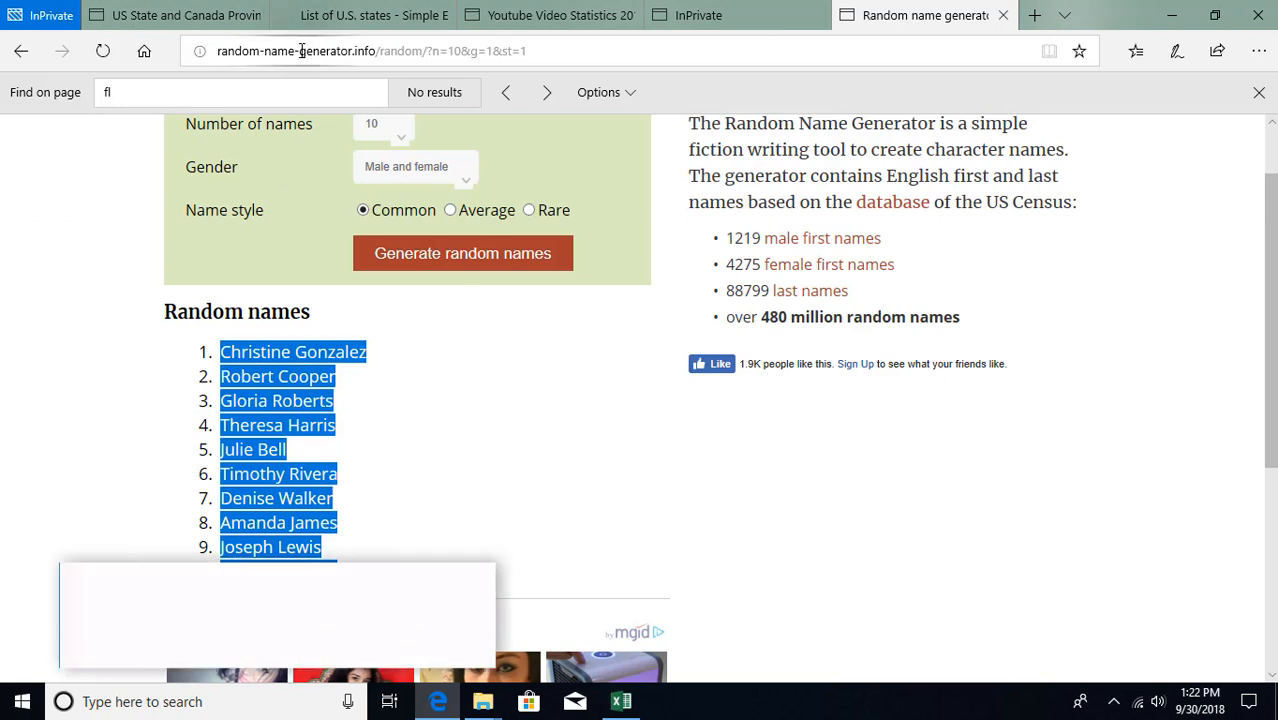
click(180, 15)
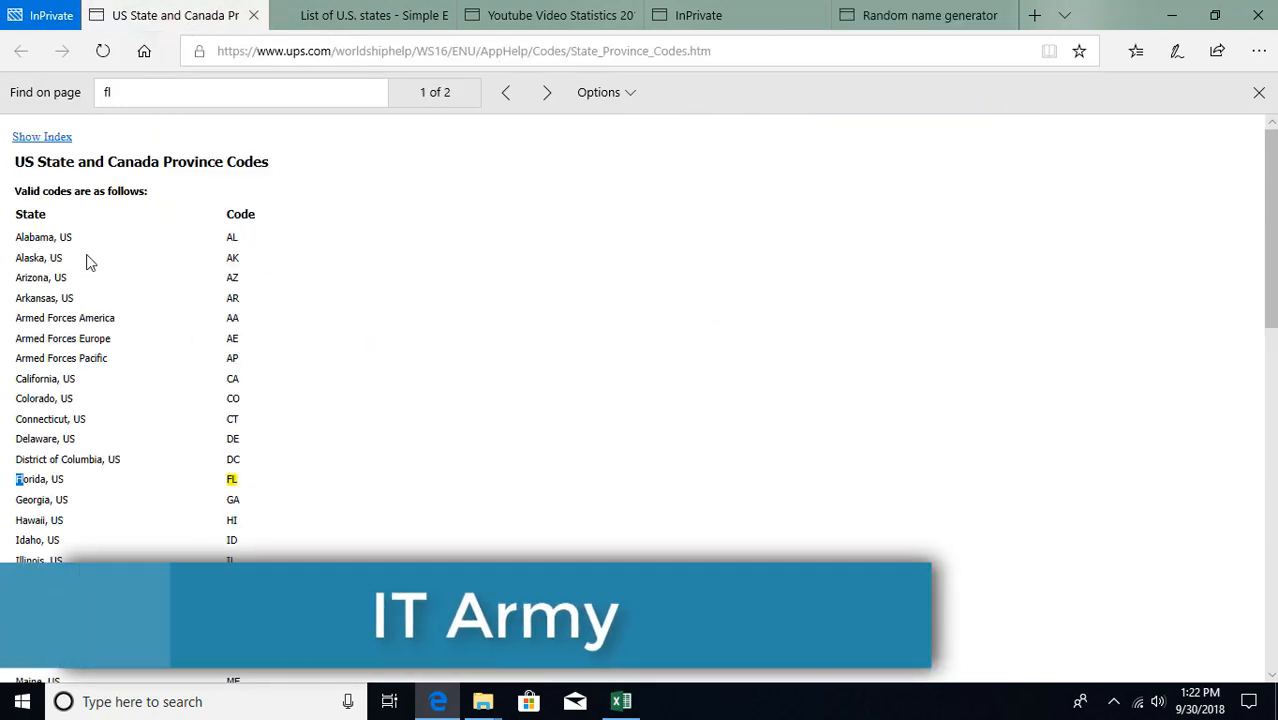
drag(17, 214, 256, 443)
scroll(208, 370, down, 9)
key(alt+Tab)
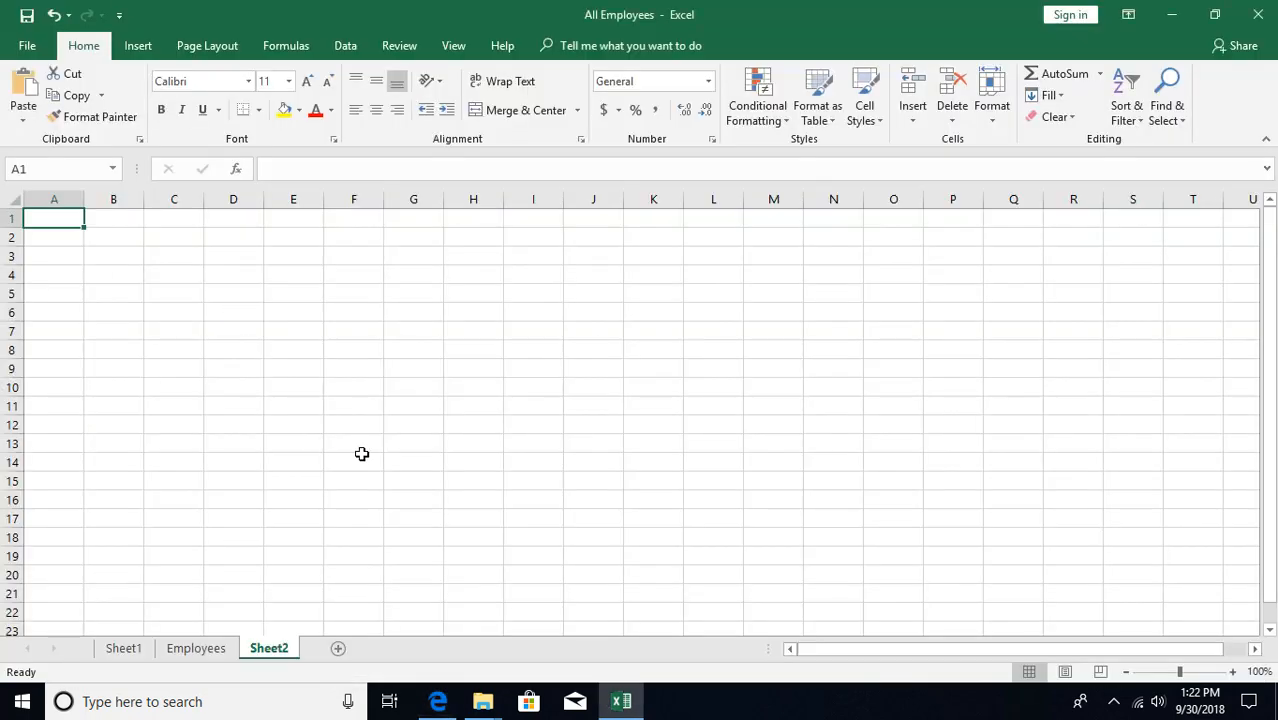
Paste the copied state codes table at A1 with destination formatting and fit column A to its contents
key(ctrl+v)
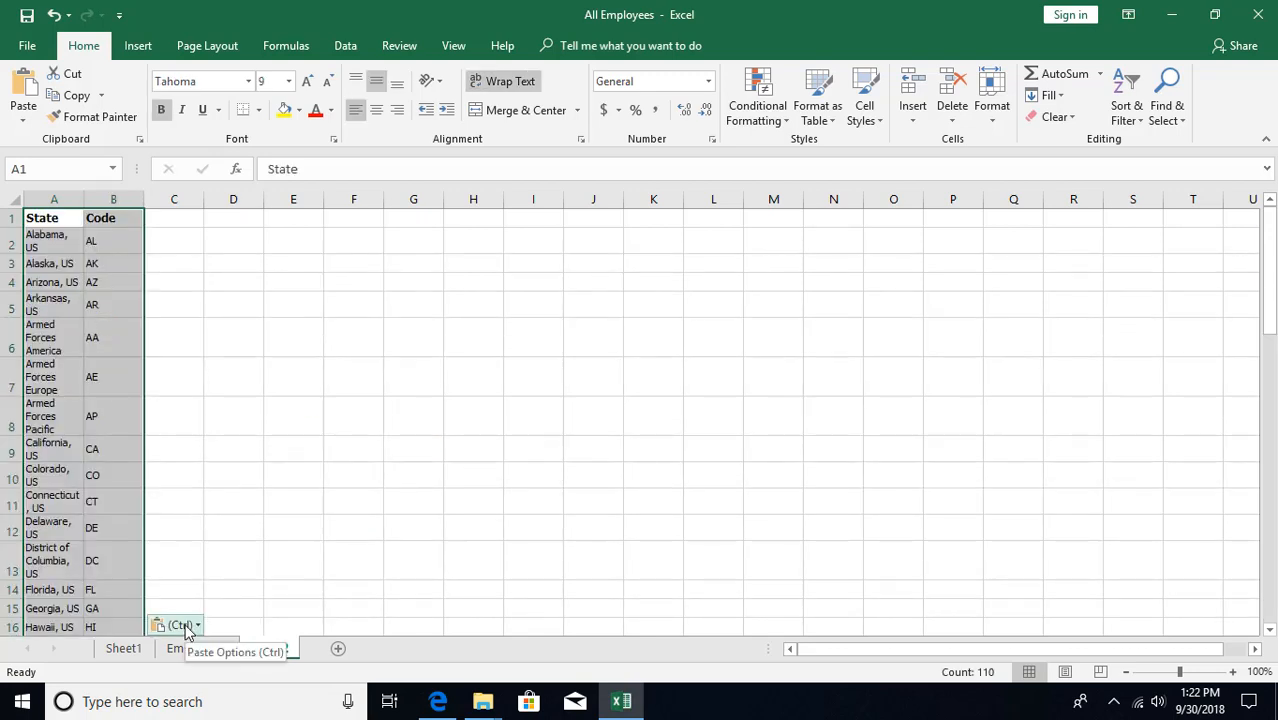
click(199, 625)
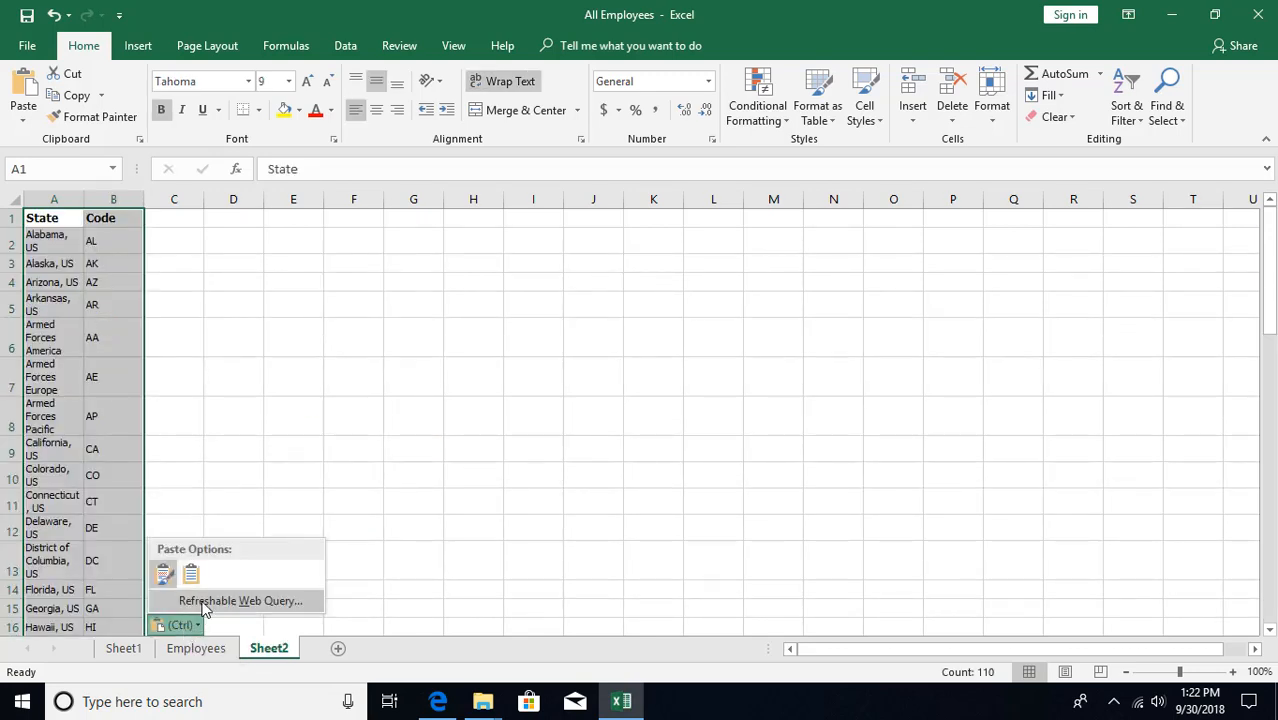
click(193, 576)
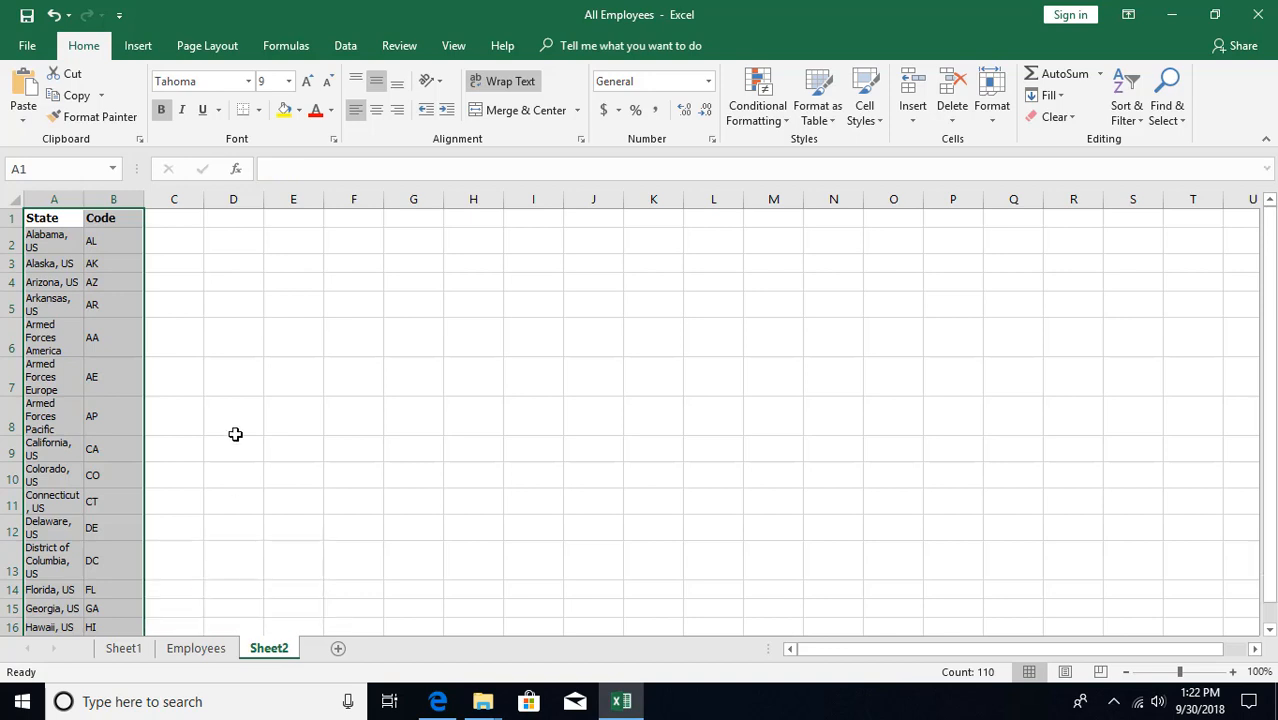
double_click(84, 199)
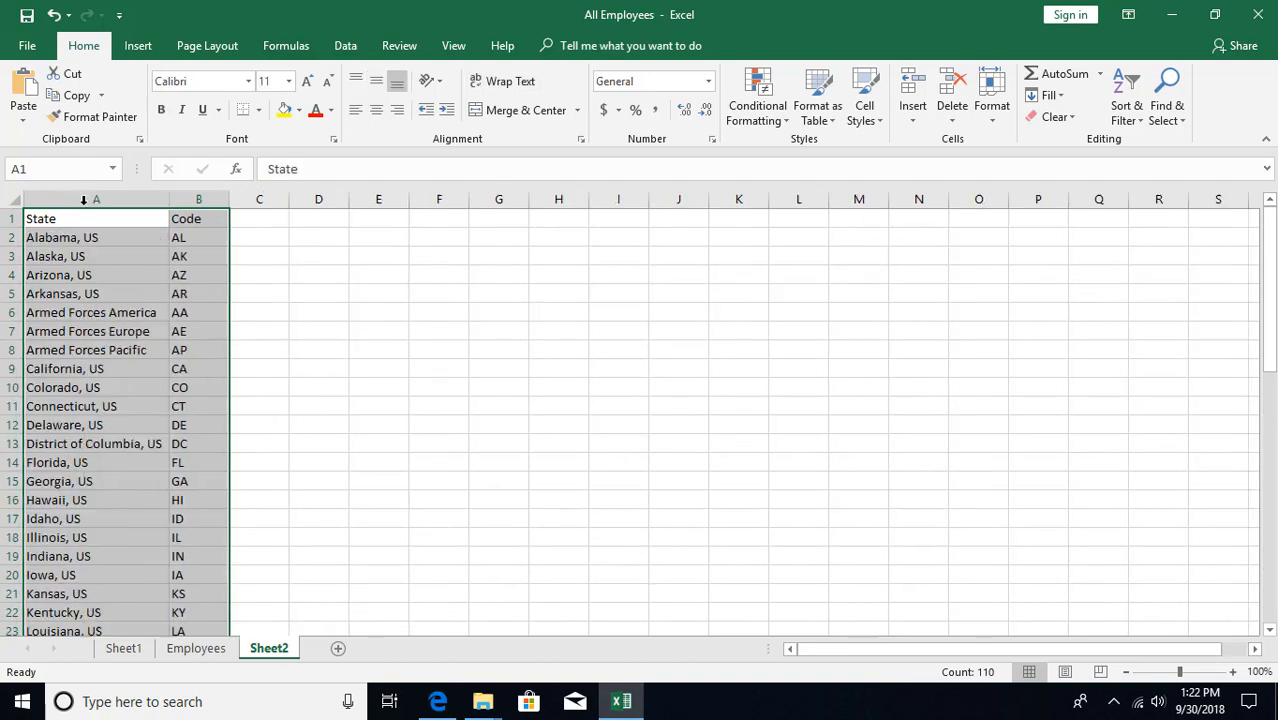
click(104, 299)
Replace all the codes in B2:B55 with the formula =RAND()
click(193, 238)
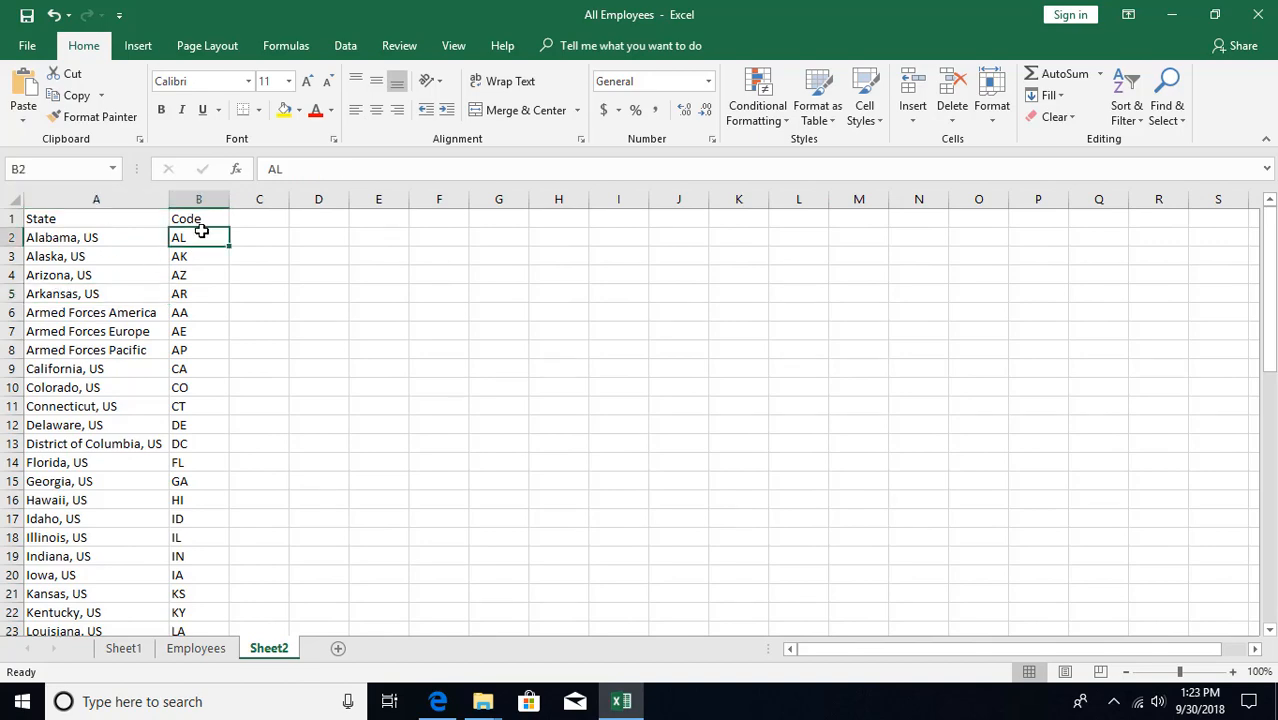
key(ctrl+shift+Down)
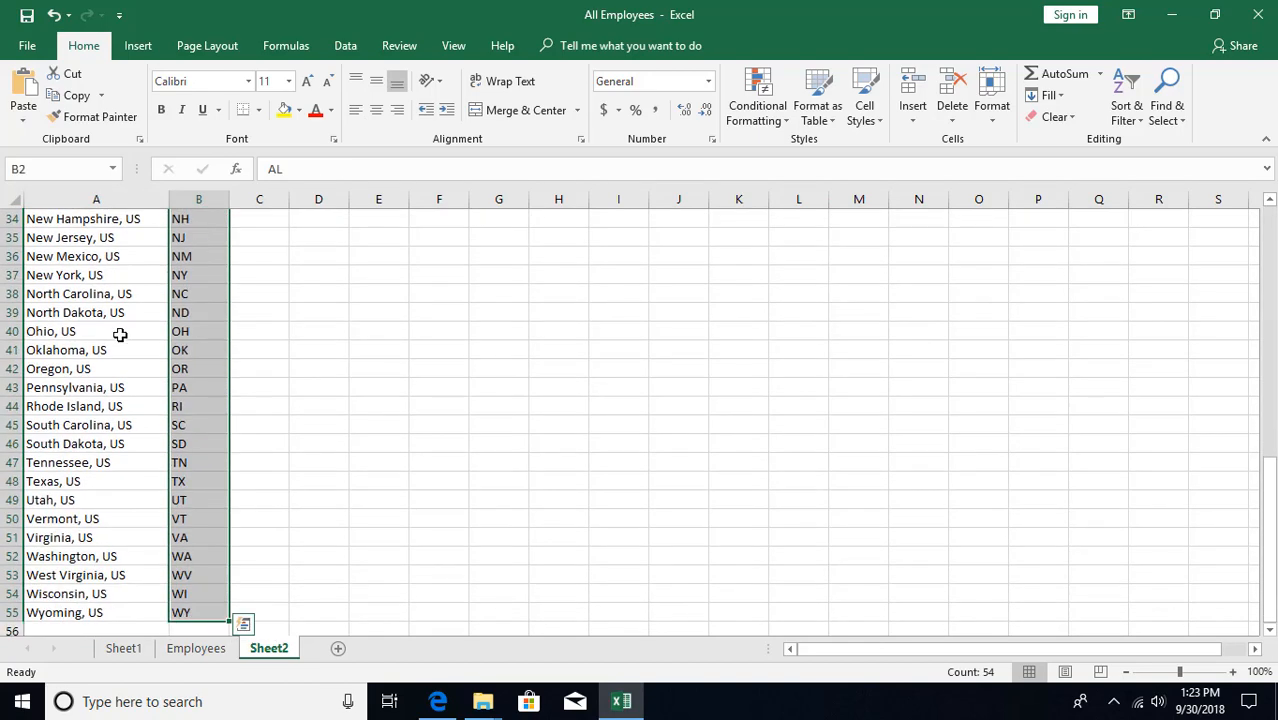
scroll(205, 356, up, 11)
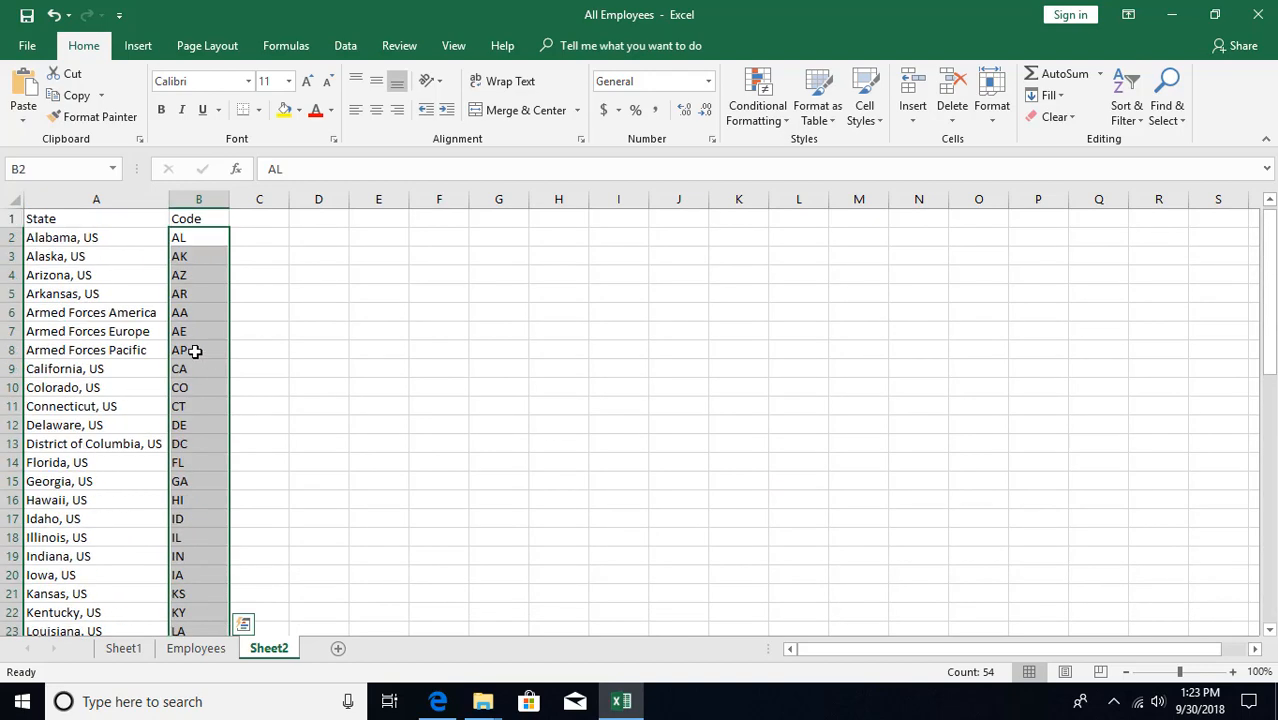
text(=ran)
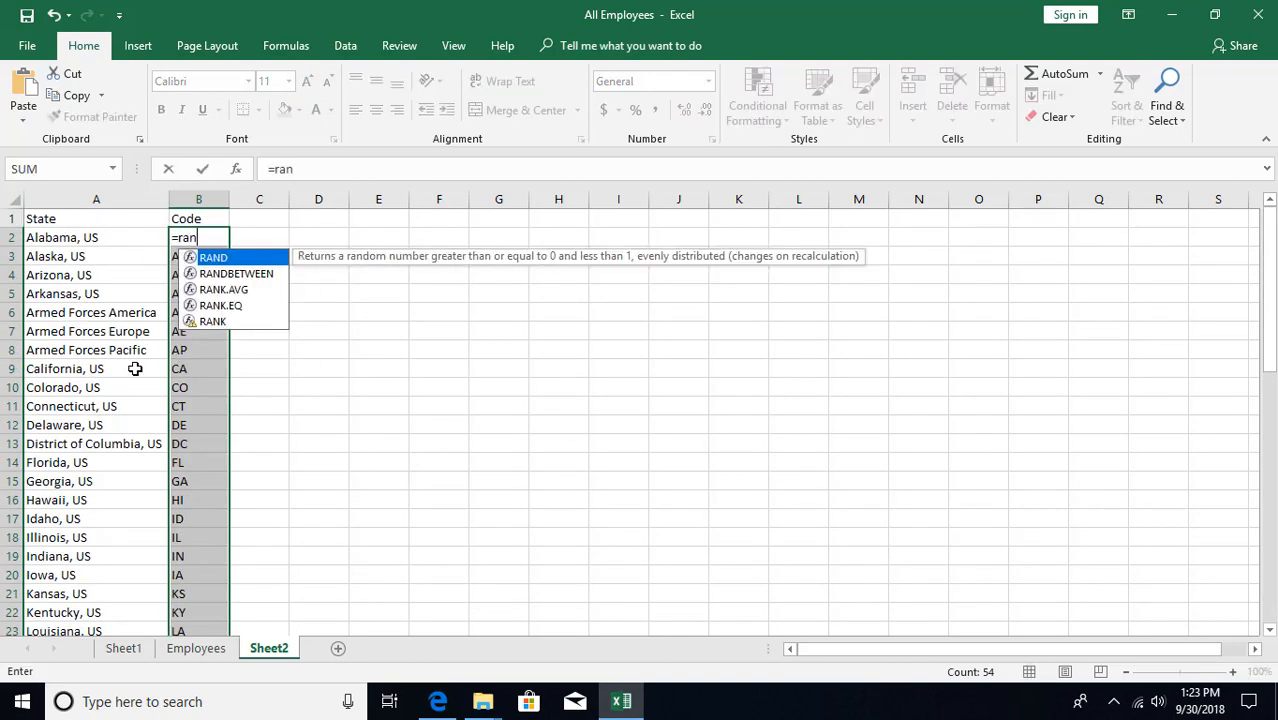
key(Tab)
key(ctrl+Return)
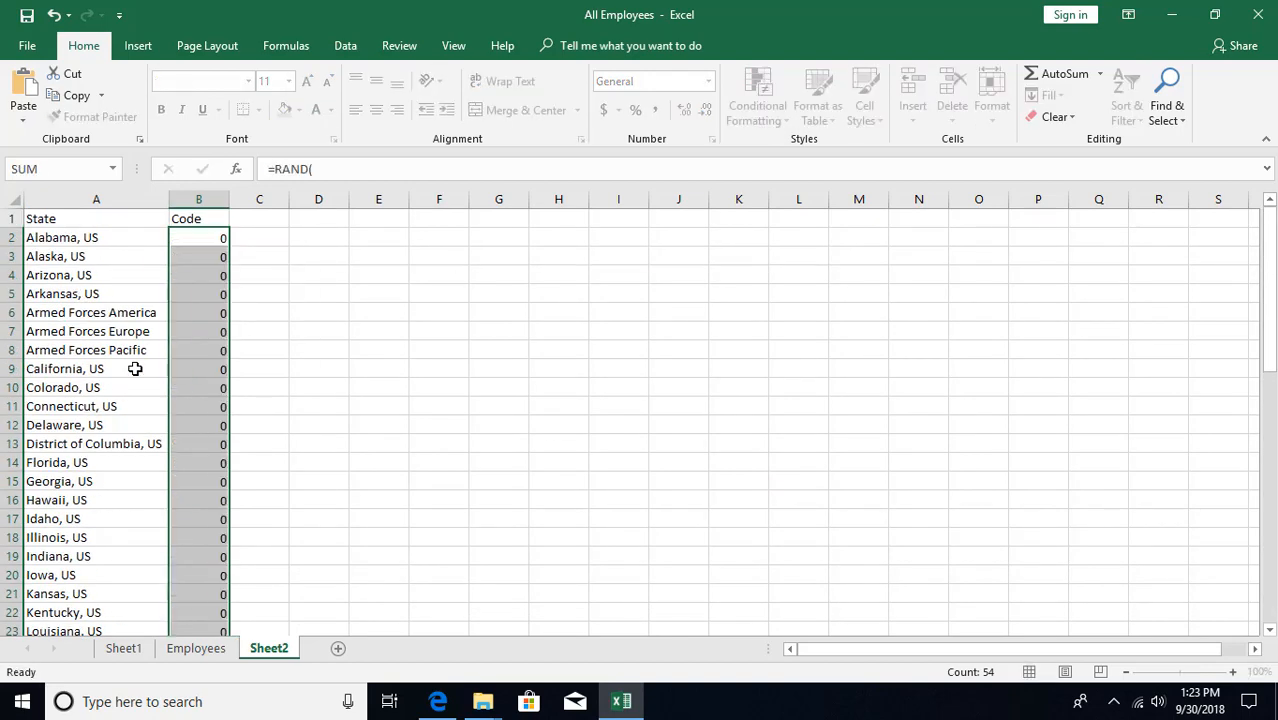
Convert the RAND formulas in B2:B55 to static values using Paste Special
key(ctrl+c)
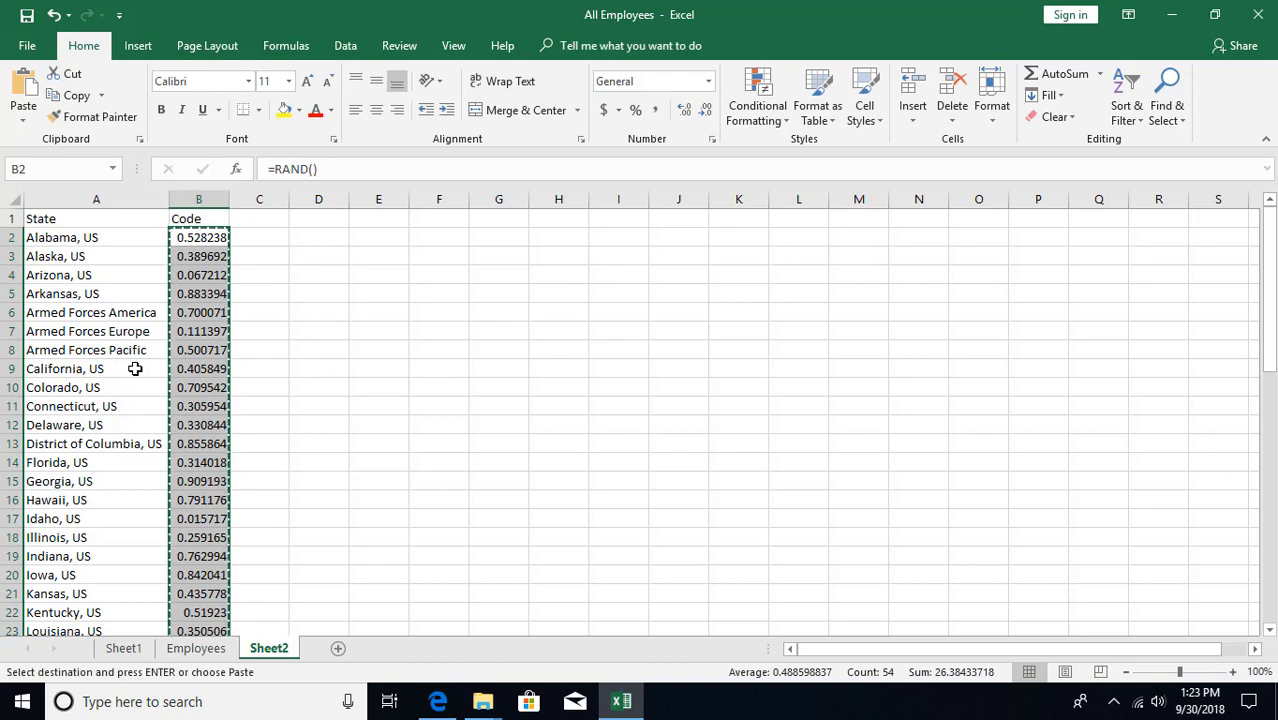
key(ctrl+alt+v)
key(Down)
key(Down)
key(Return)
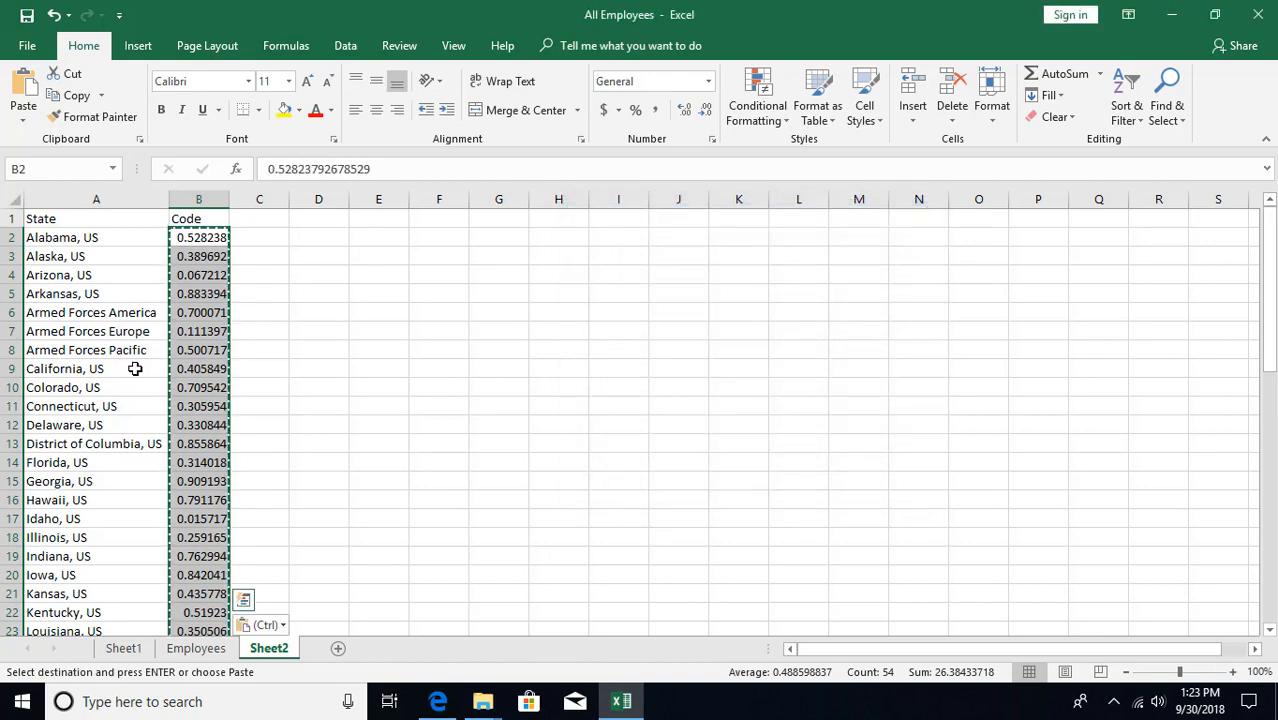
Sort the state table by the Code column from smallest to largest to shuffle the states
click(205, 313)
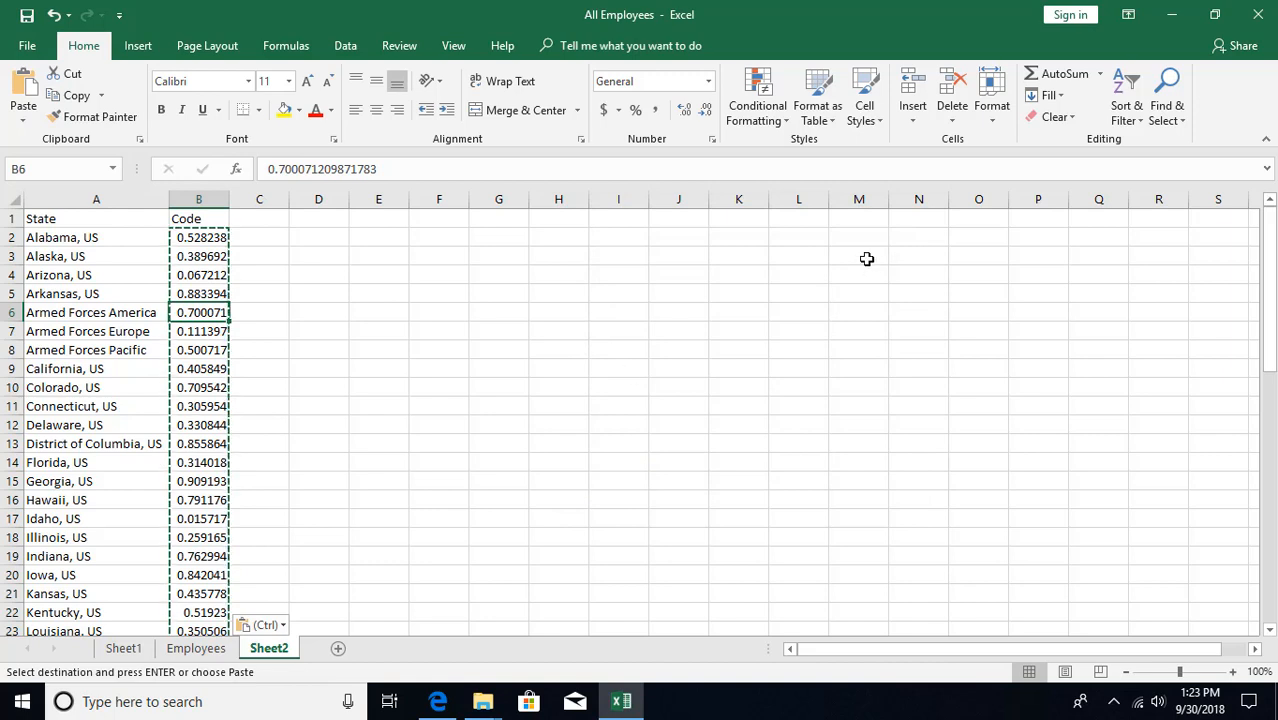
click(1126, 110)
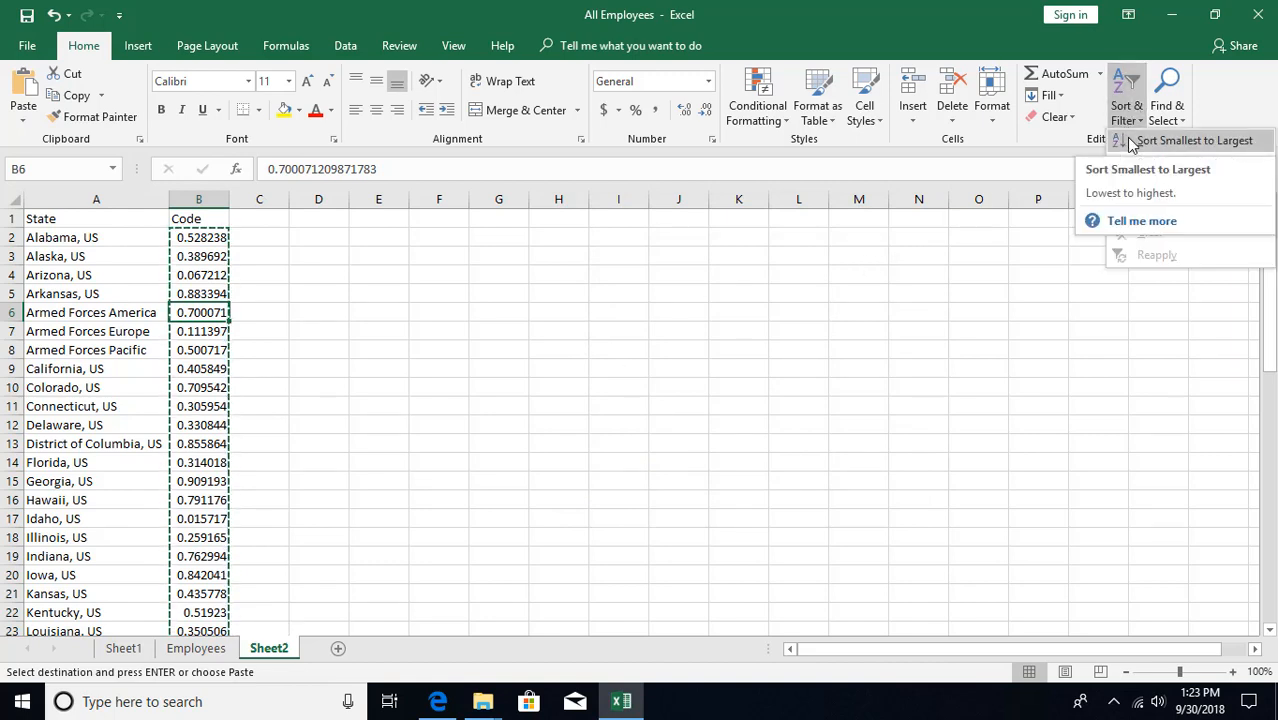
click(1190, 141)
Copy the shuffled state names from A2:A55 and paste them transposed at B1 of a new worksheet
click(88, 236)
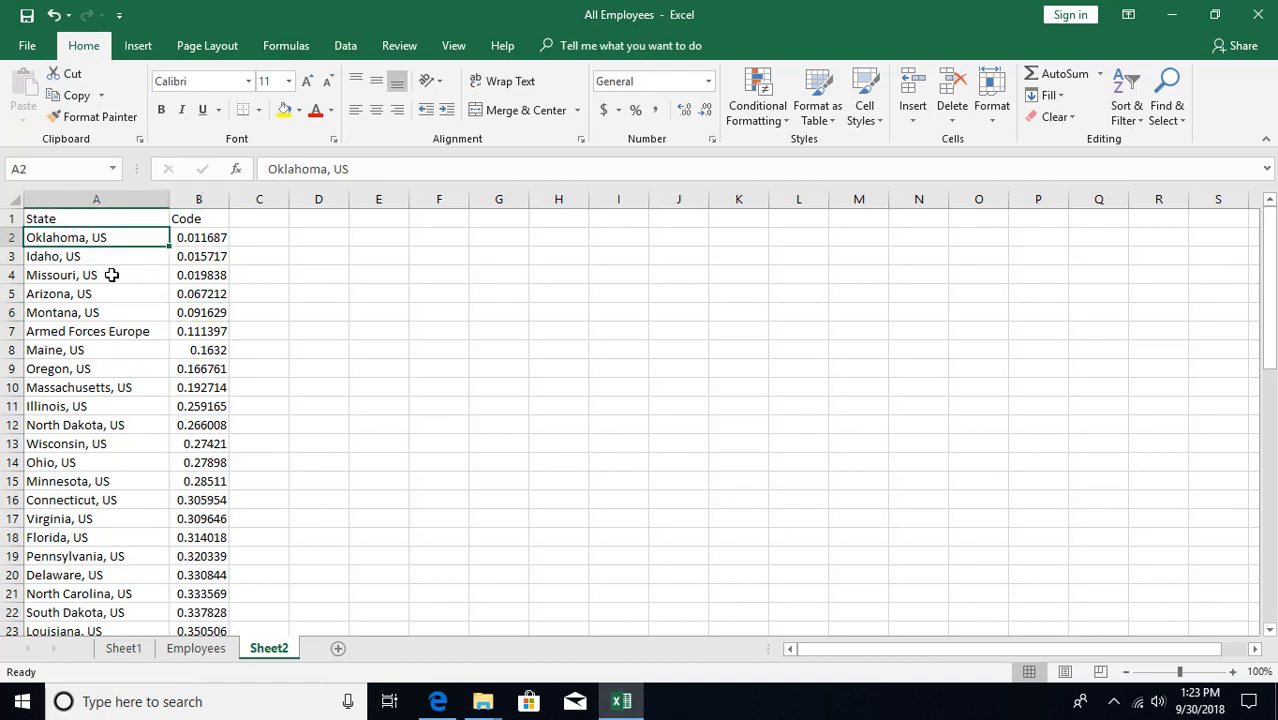
key(ctrl+shift+Down)
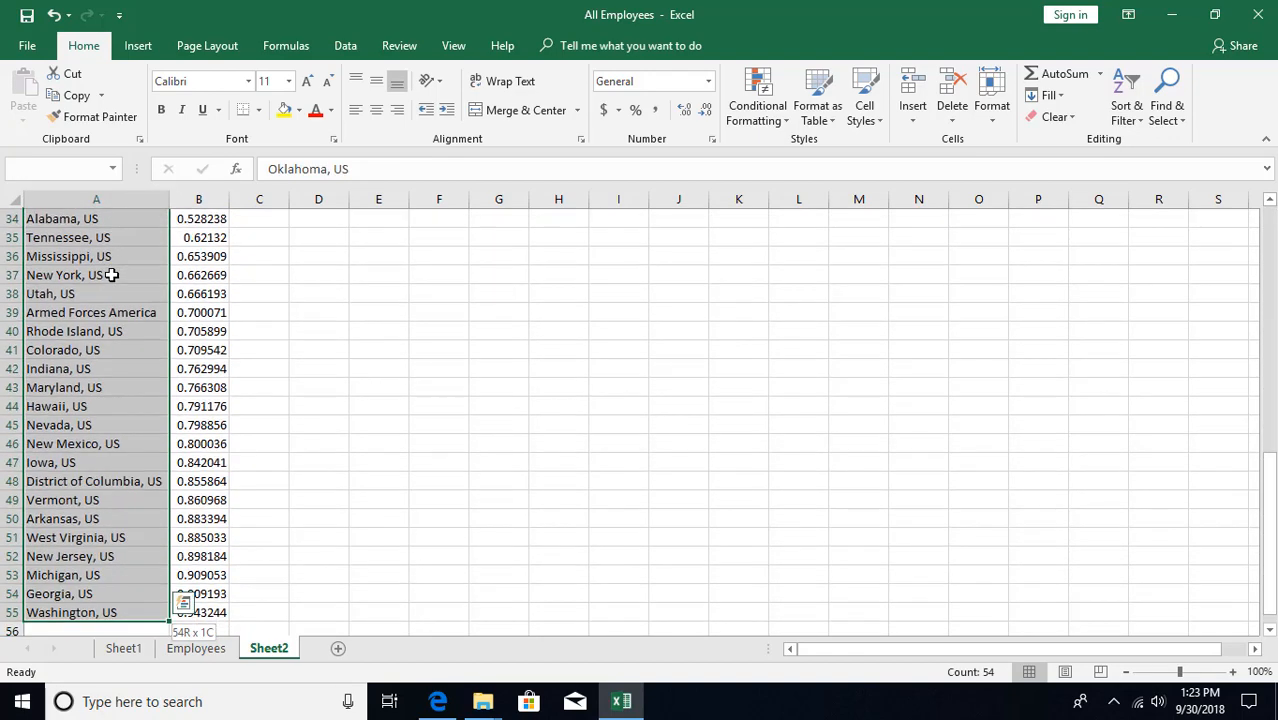
key(ctrl+c)
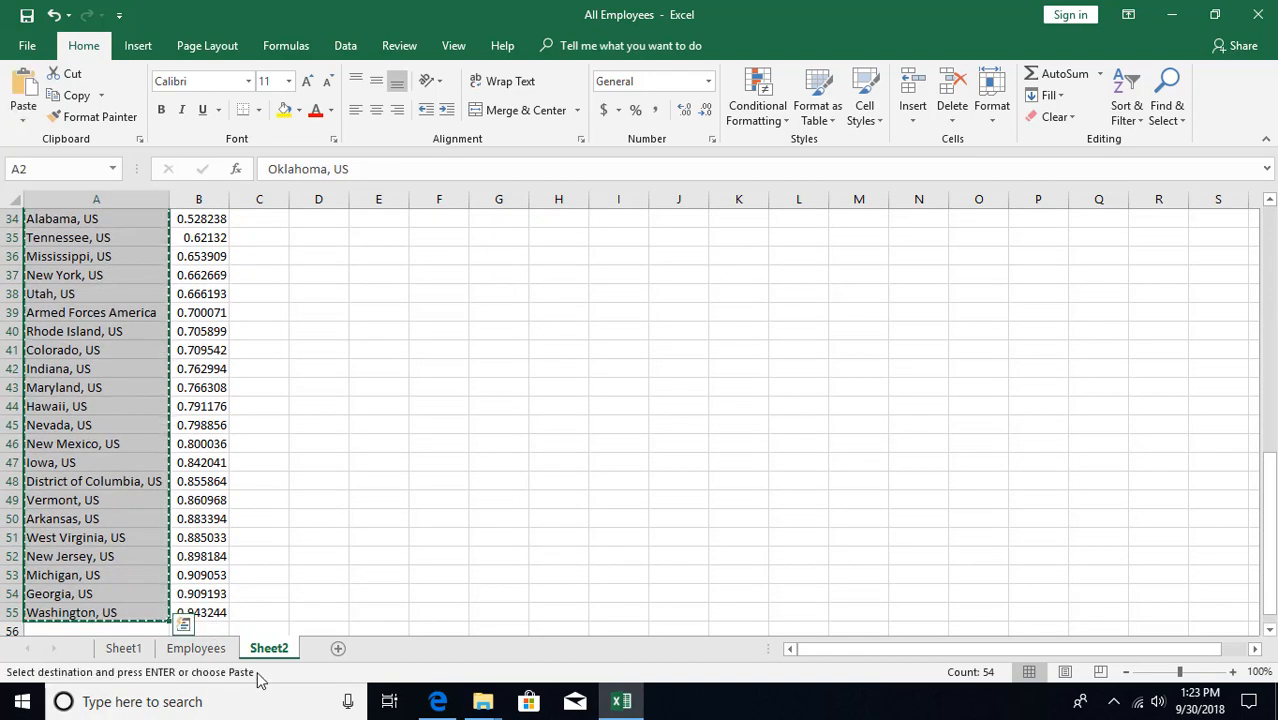
click(338, 648)
click(116, 223)
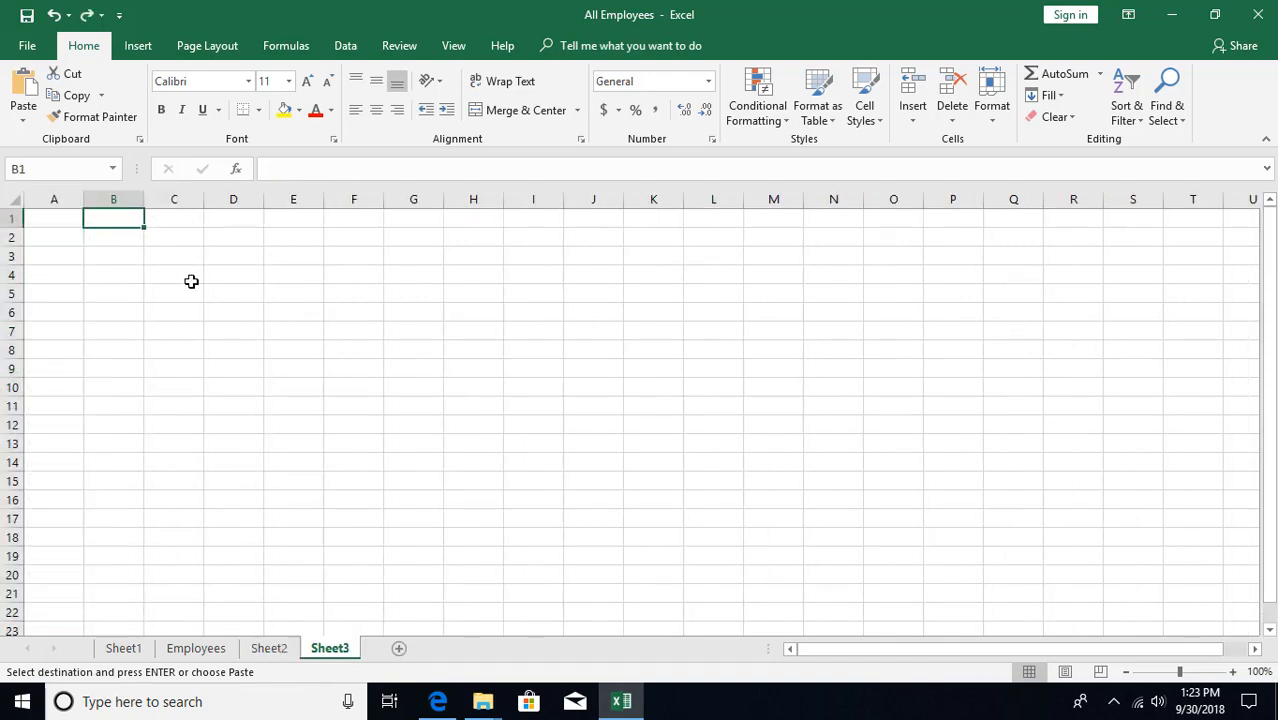
key(ctrl+alt+v)
click(763, 457)
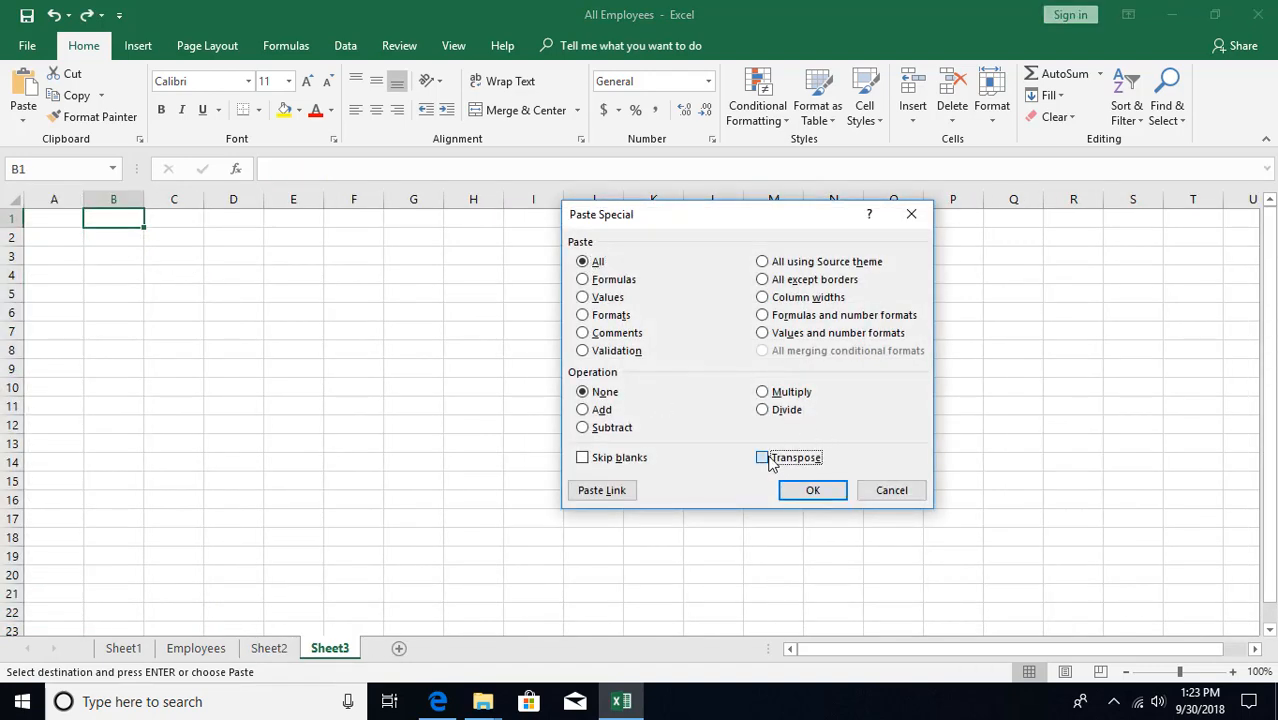
click(812, 490)
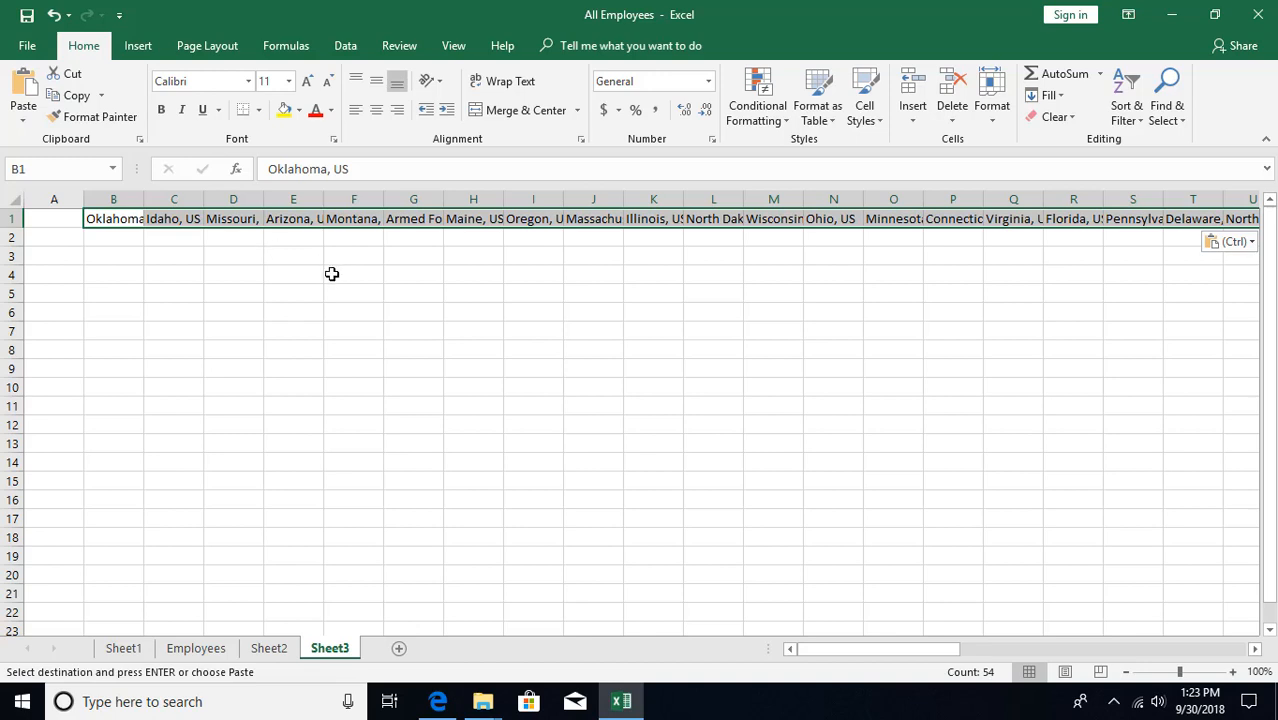
Rotate the state headings in row 1 upward and fit their columns to the contents
click(441, 82)
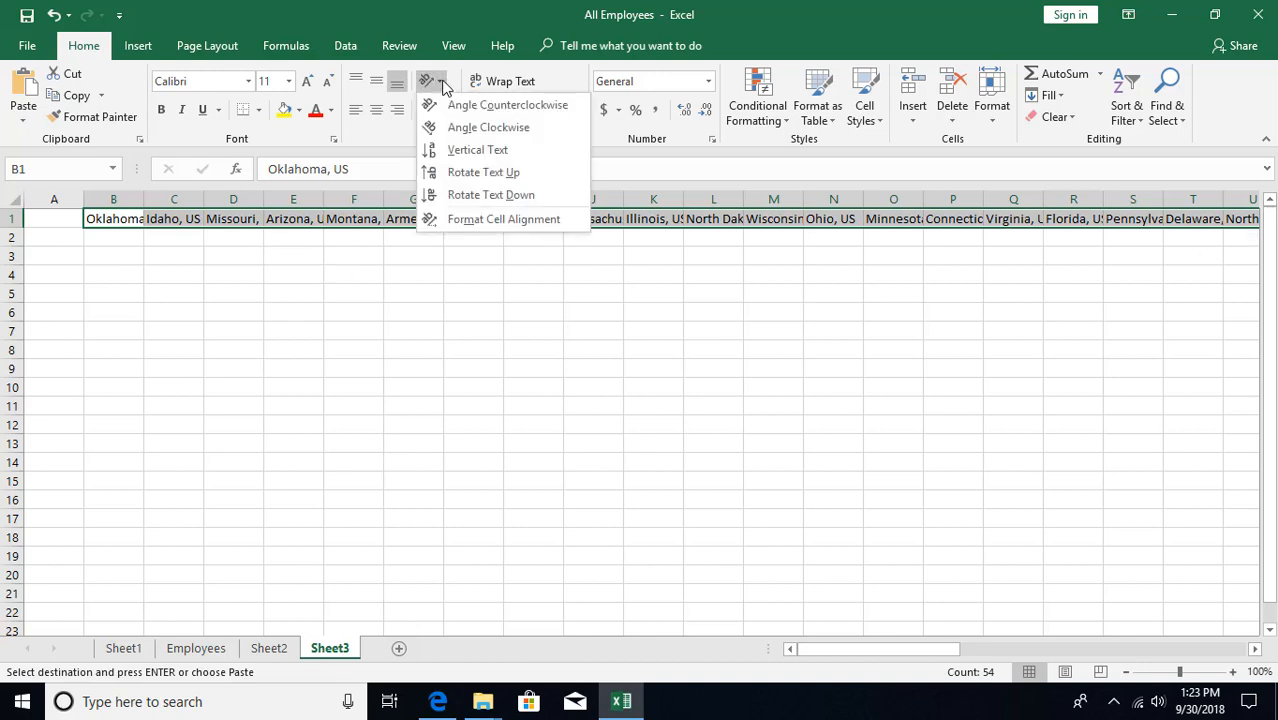
click(483, 172)
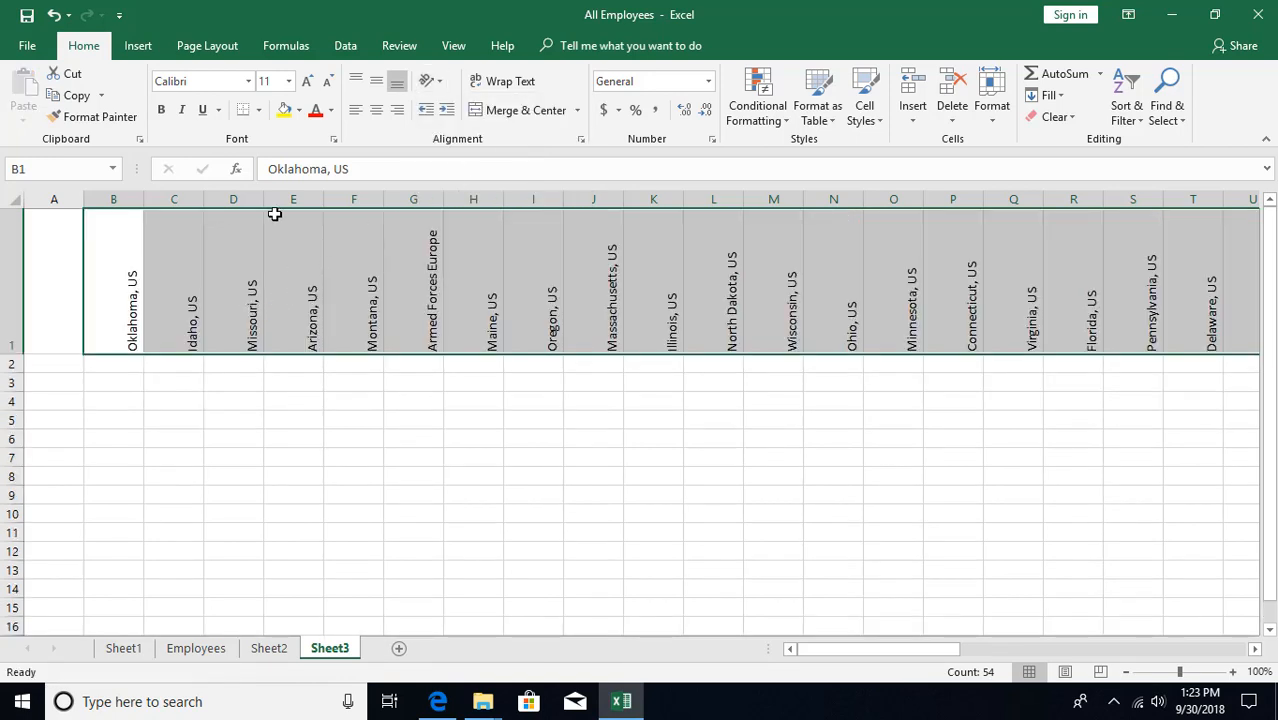
key(ctrl+space)
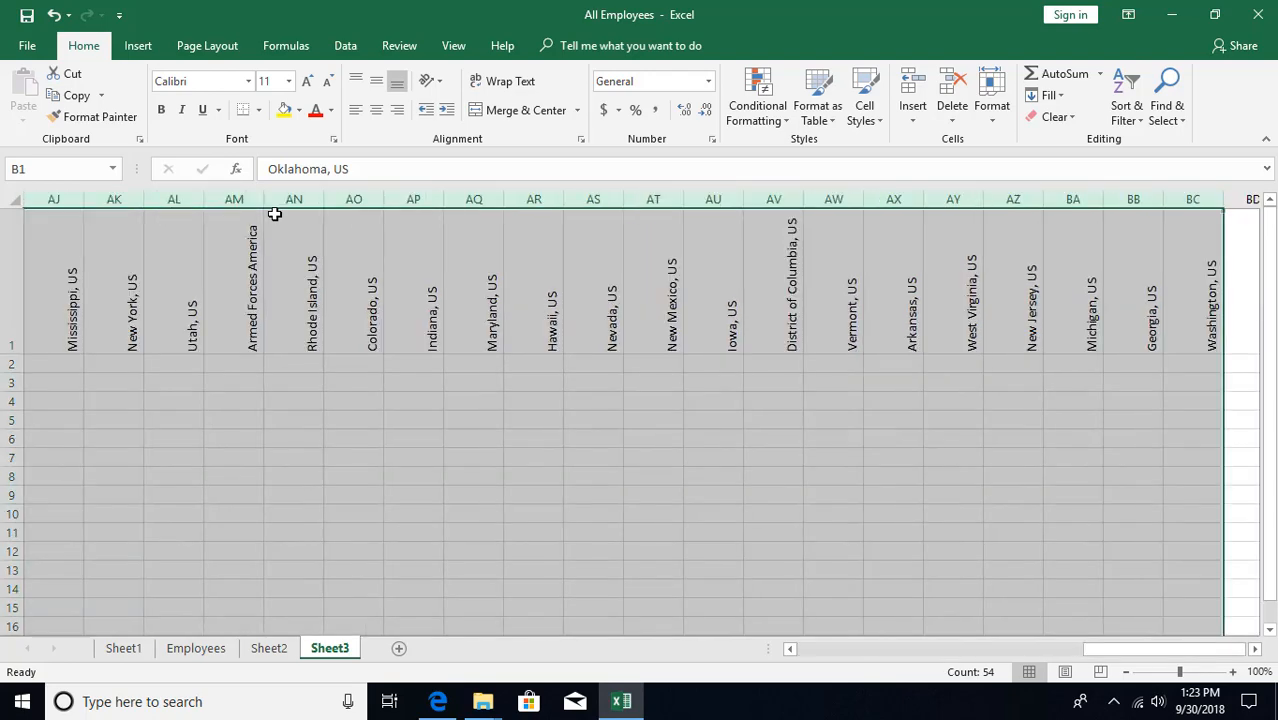
double_click(324, 199)
click(171, 362)
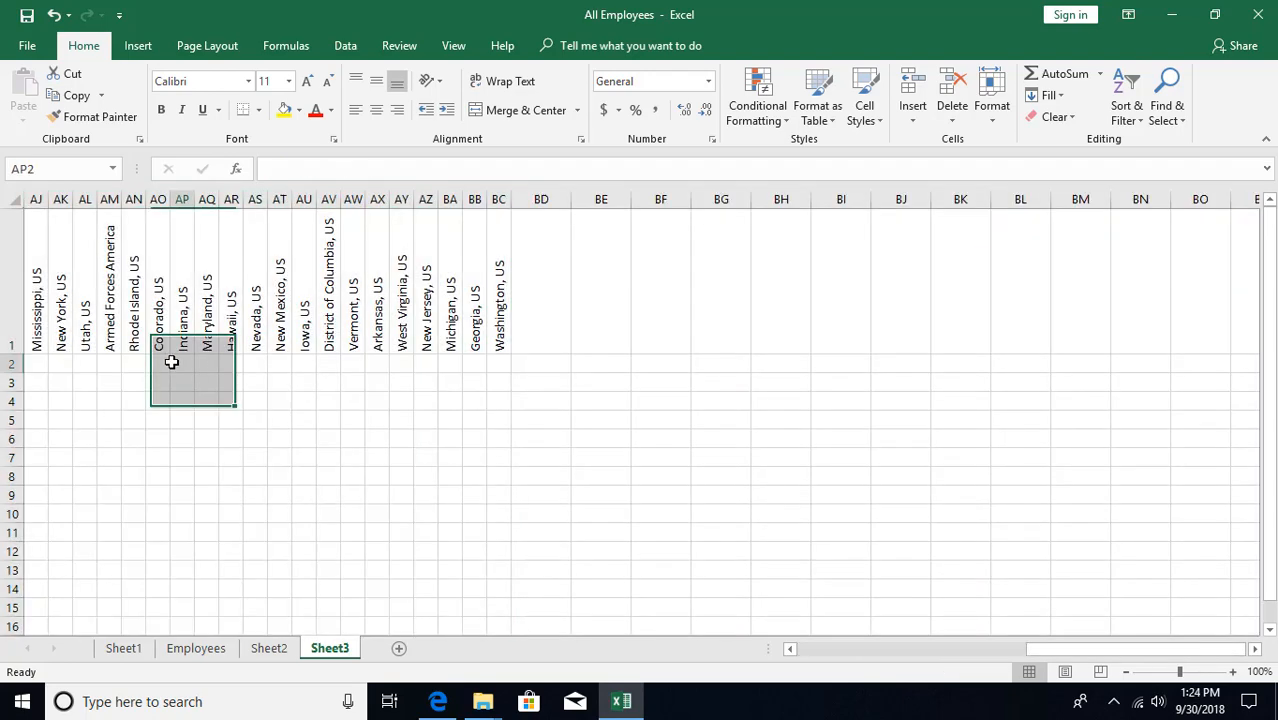
Enter Product 1 in A2, fit column A to it, and fill the series down to Product 5 in A6
key(Home)
ctrl+scroll(171, 362, down, 2)
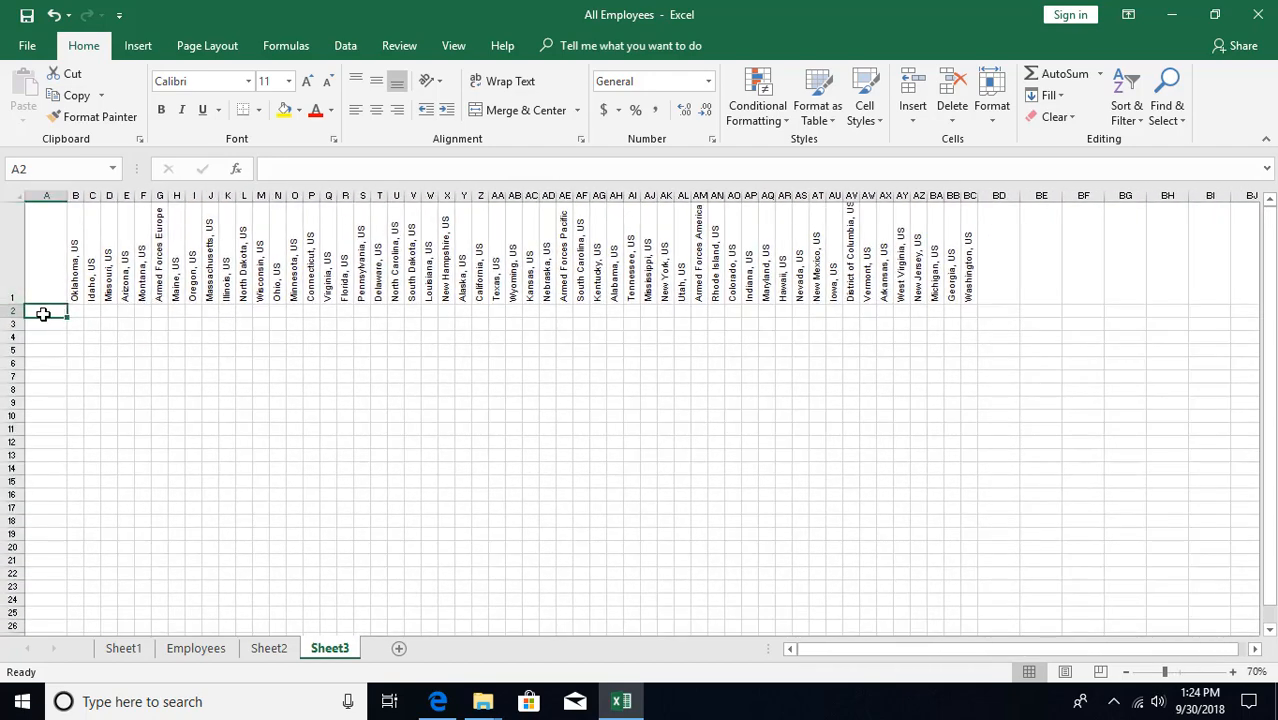
text(Product)
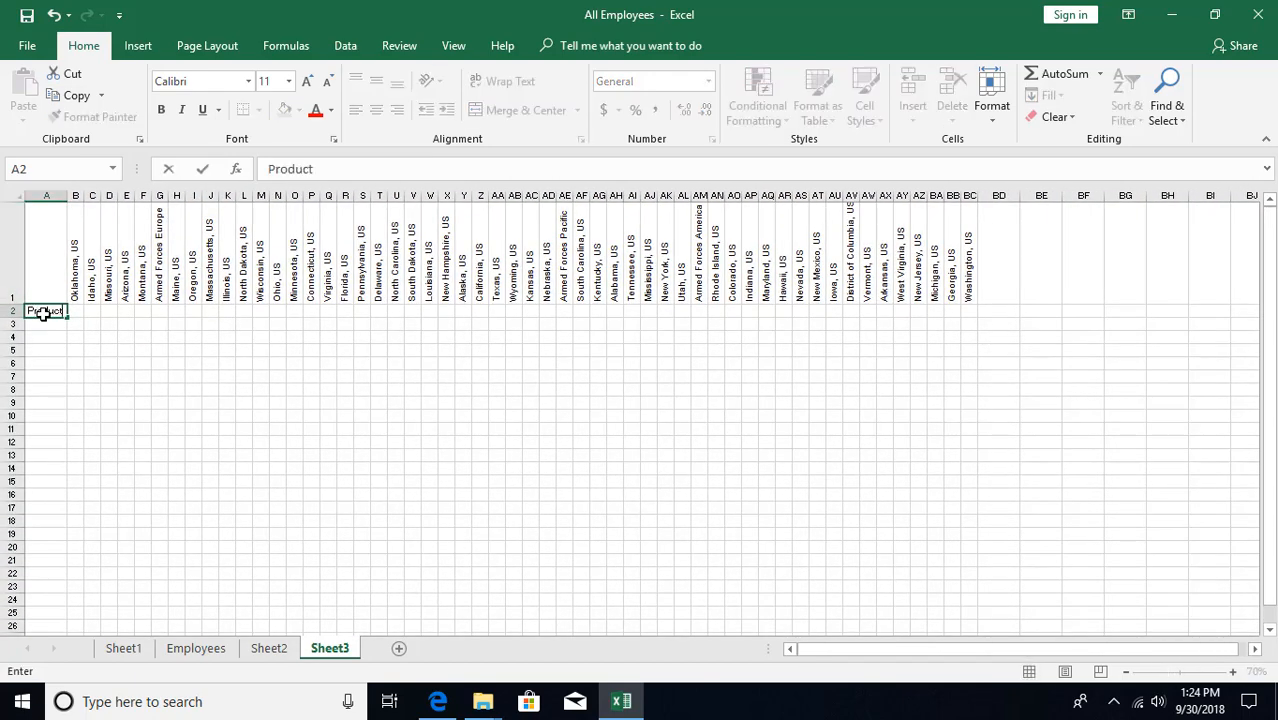
text( 1)
key(ctrl+Return)
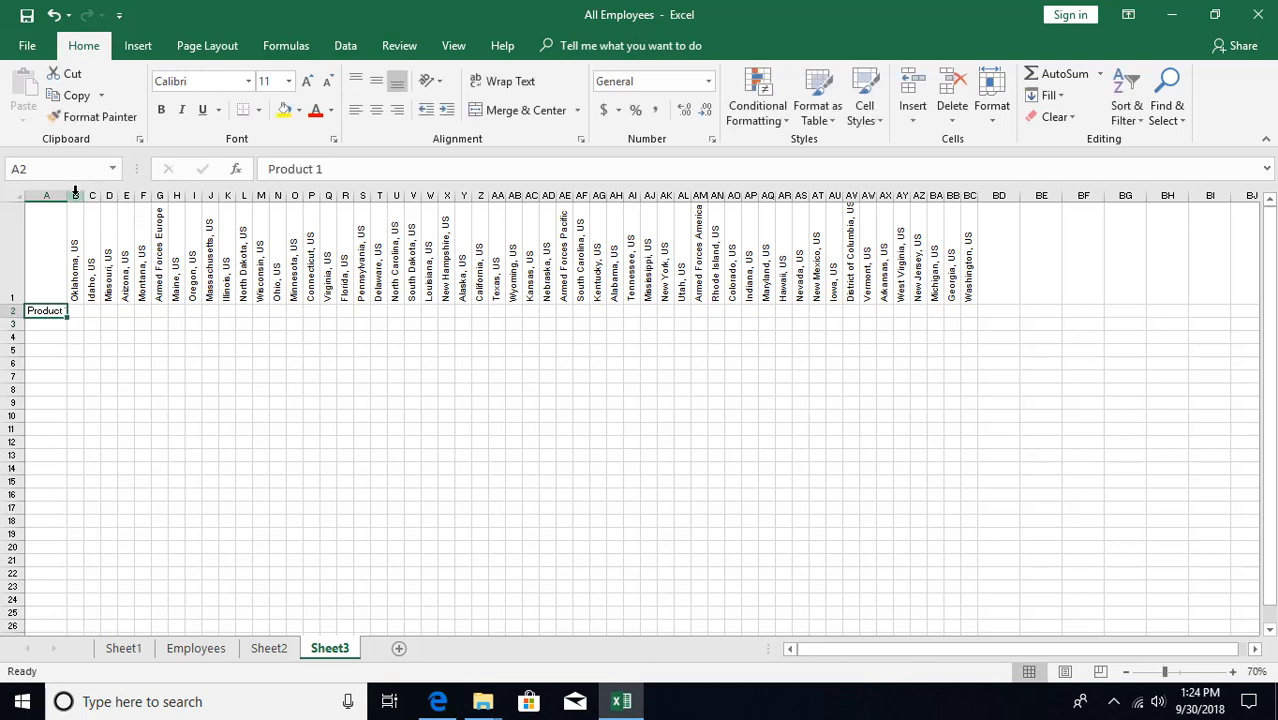
double_click(68, 197)
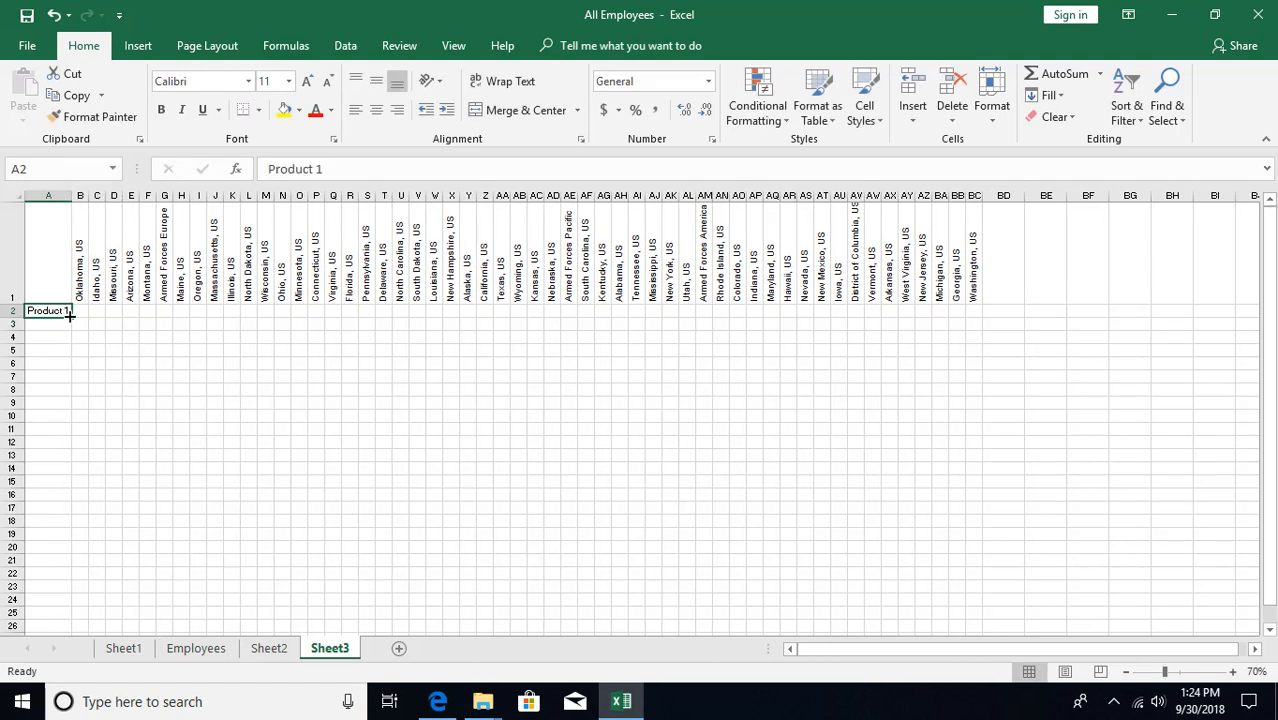
drag(70, 316, 70, 370)
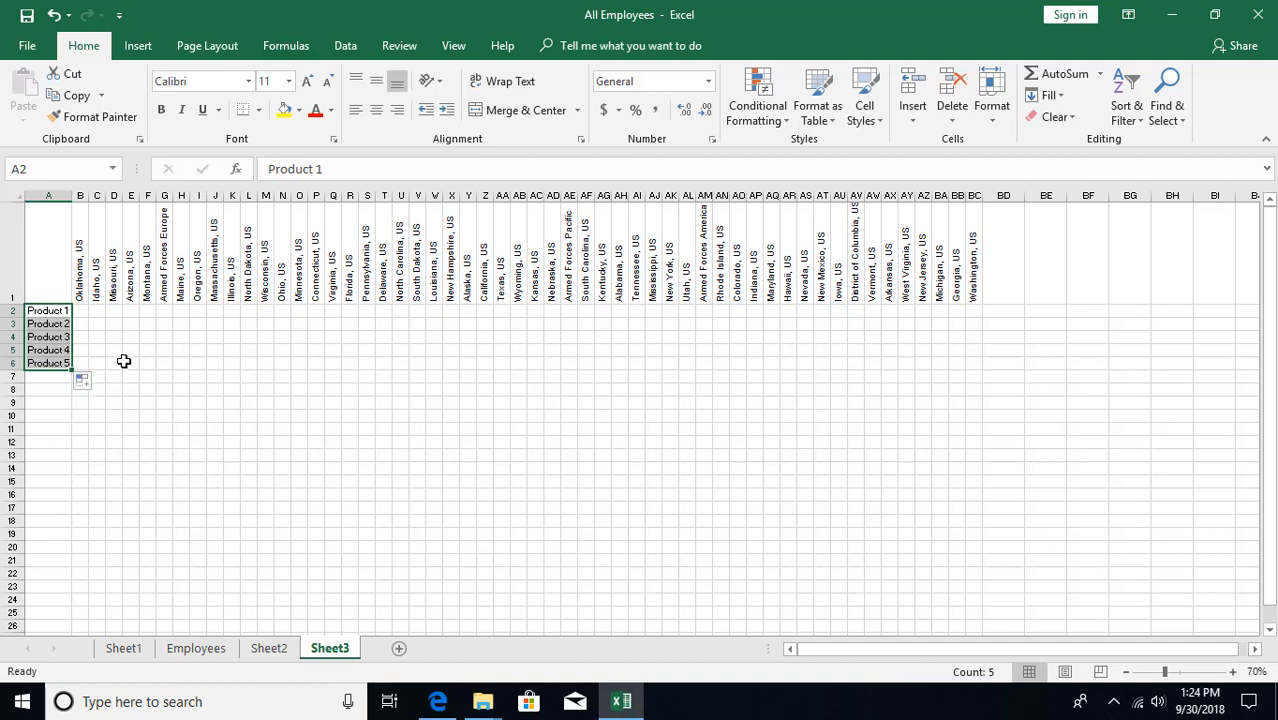
Fill the product-by-state grid B2:BC6 with the formula =RANDBETWEEN(1,10)
click(90, 314)
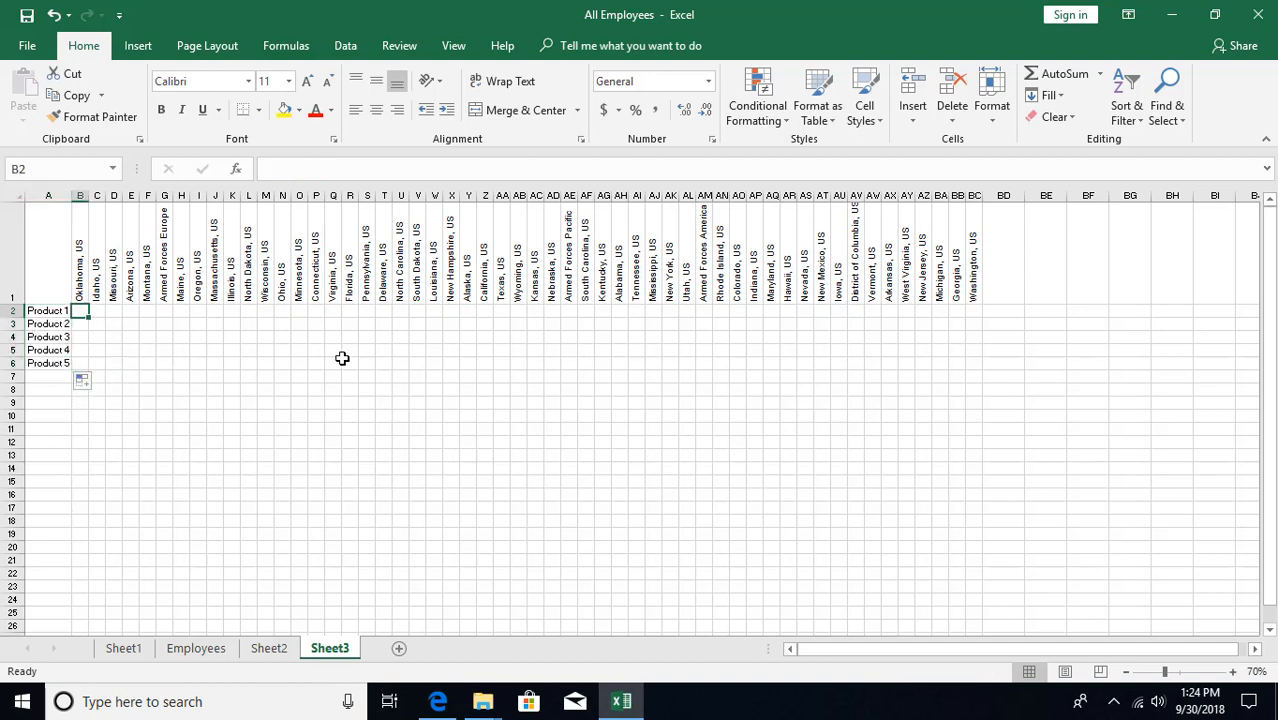
drag(80, 310, 970, 358)
text(=)
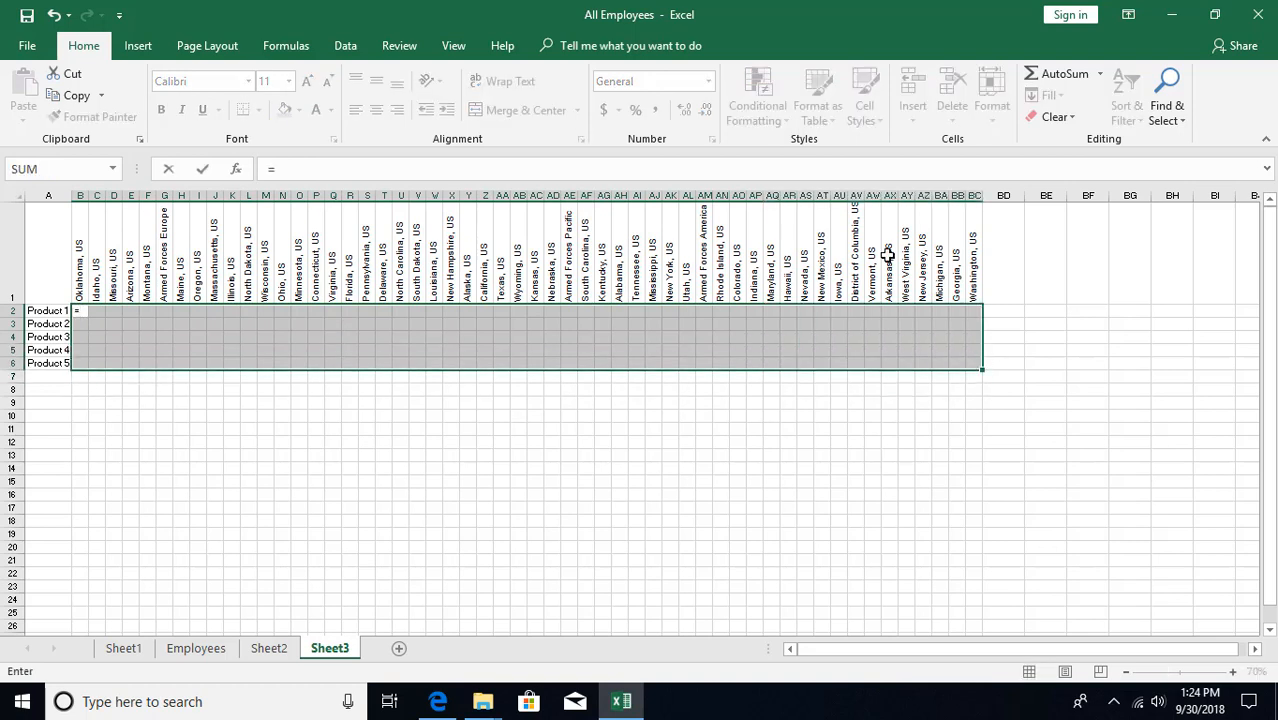
text(rand)
key(Down)
key(Tab)
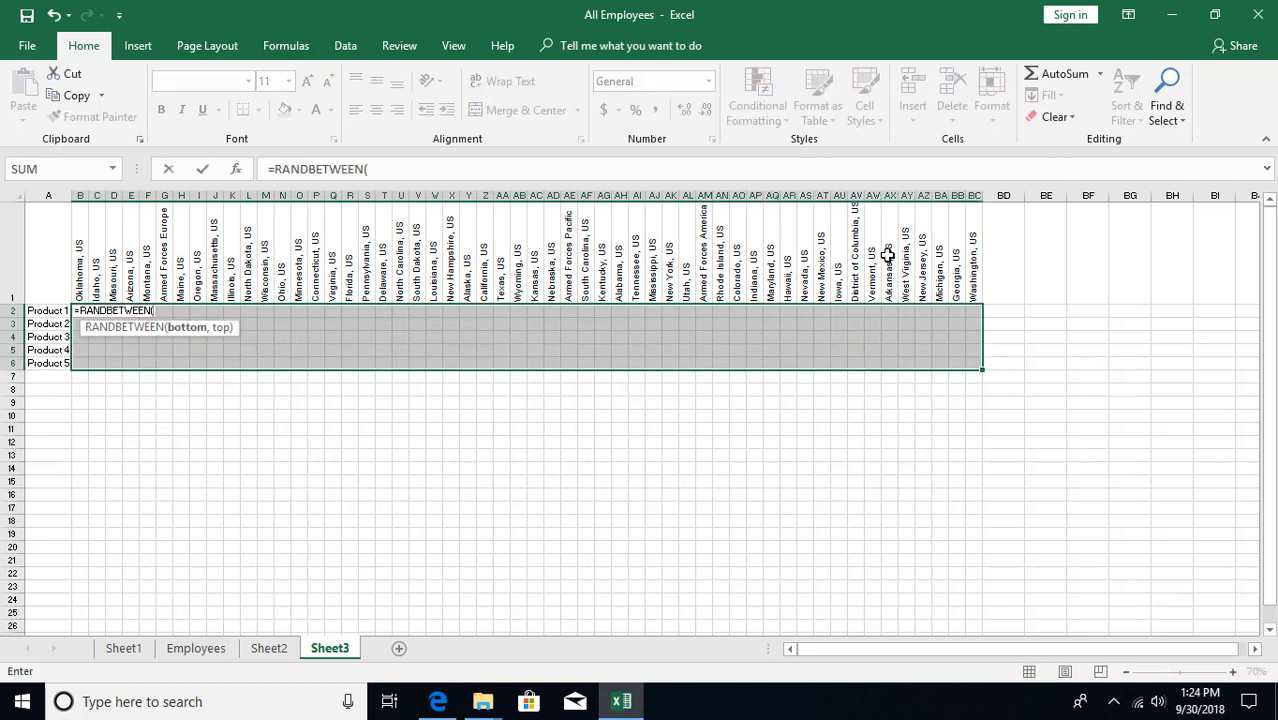
text(1,10)
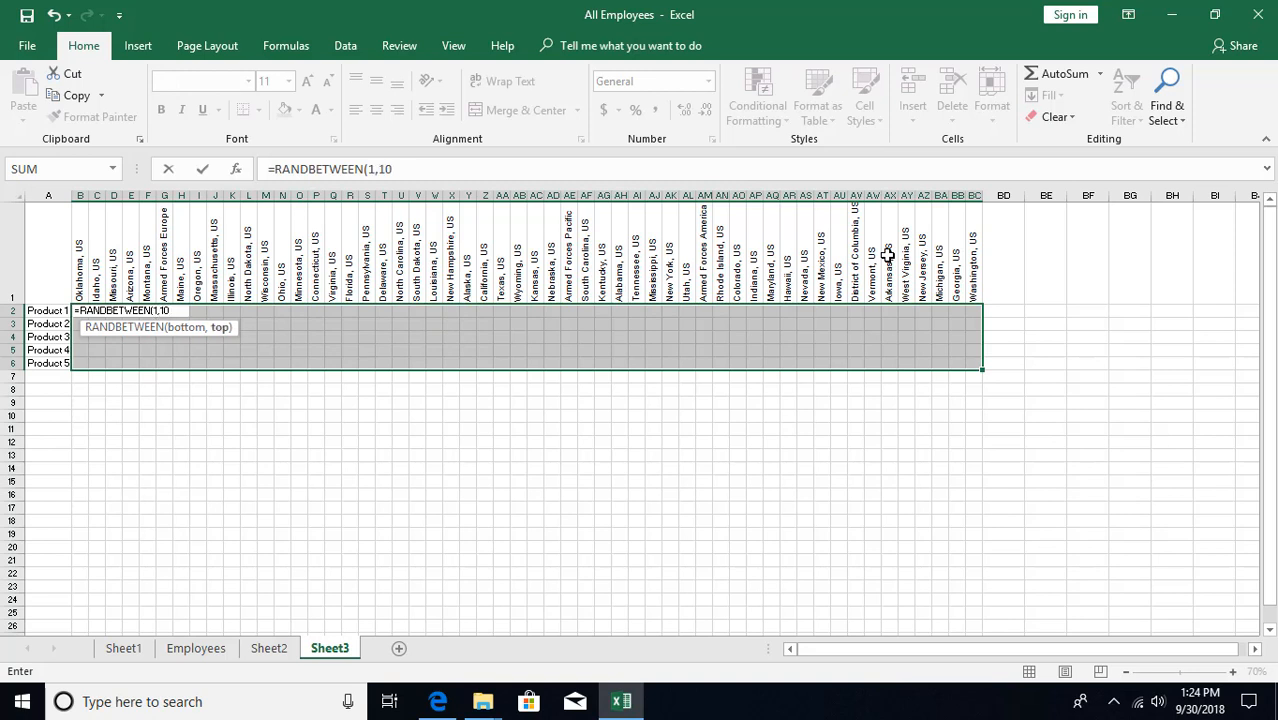
text())
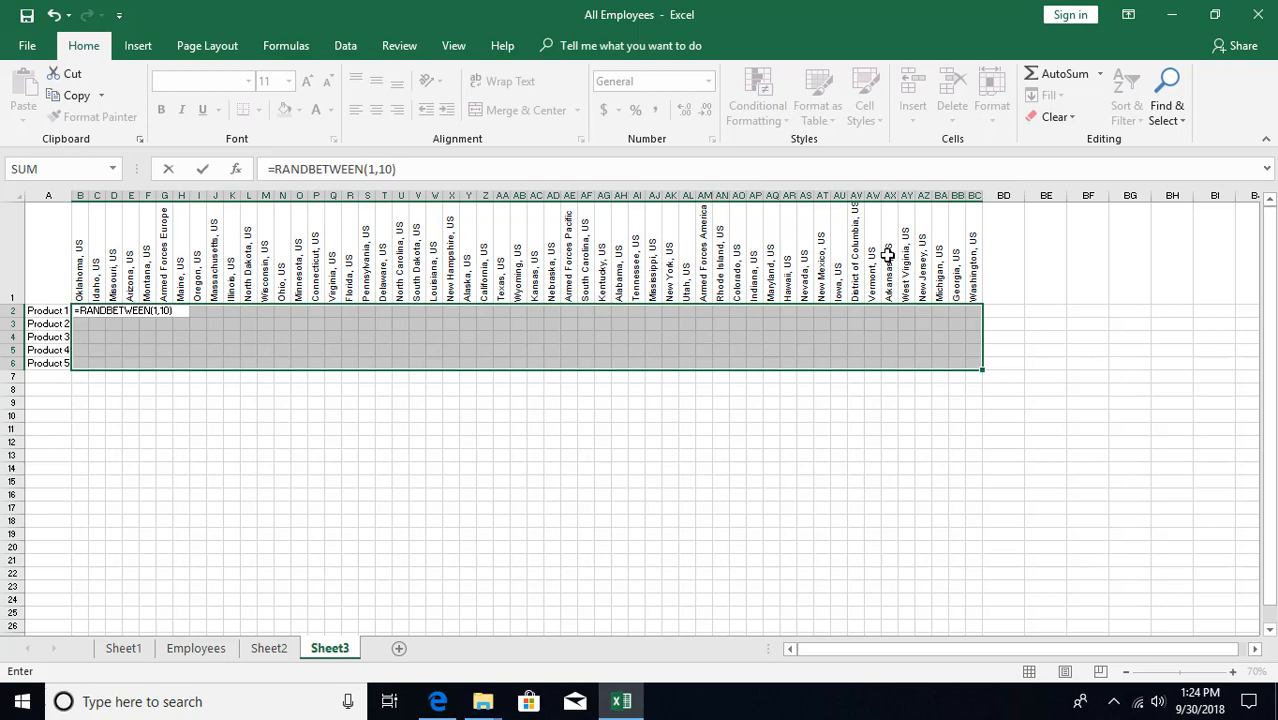
key(ctrl+Return)
Replace the RANDBETWEEN formulas in the product-by-state grid B2:BC6 with their fixed values
key(ctrl+c)
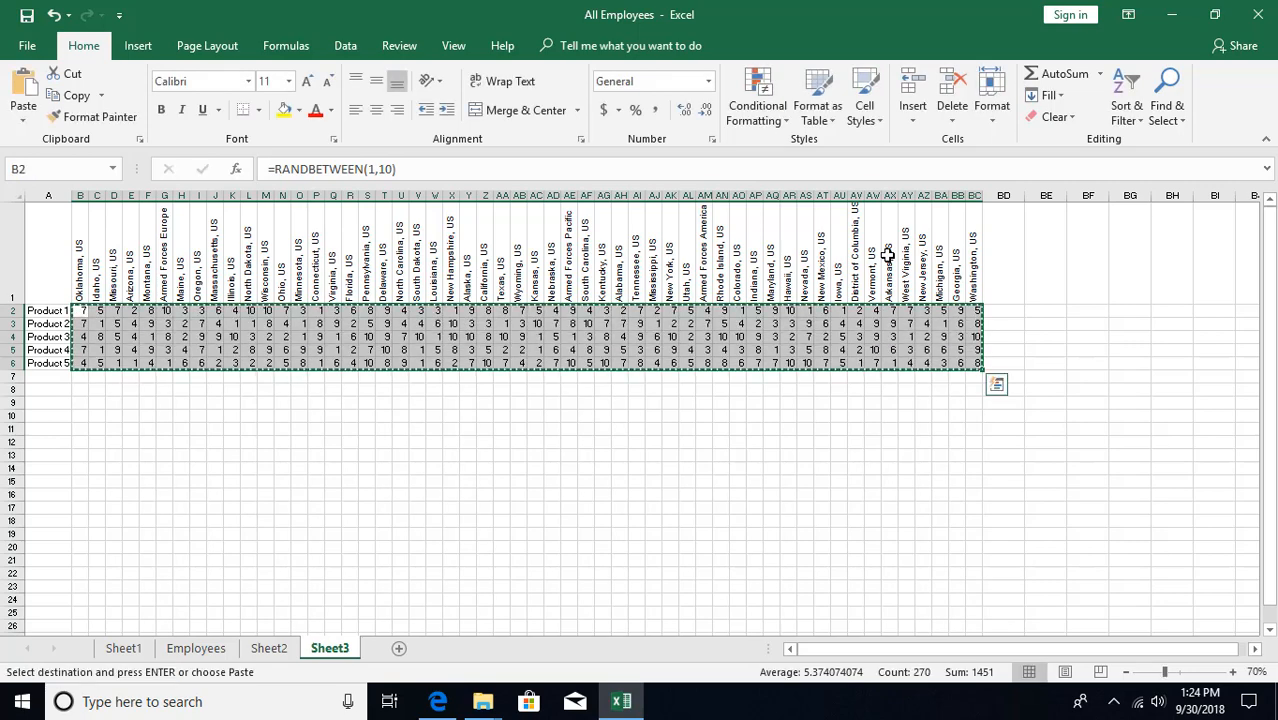
key(ctrl+alt+v)
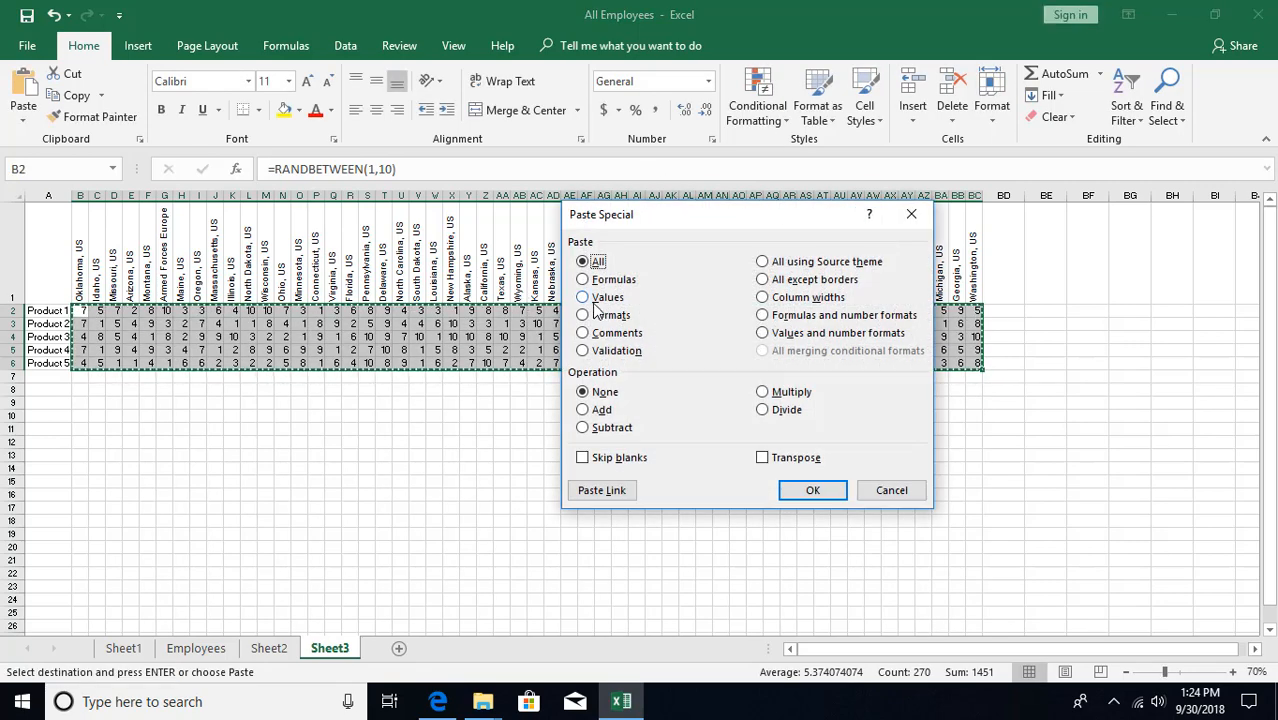
key(v)
click(810, 491)
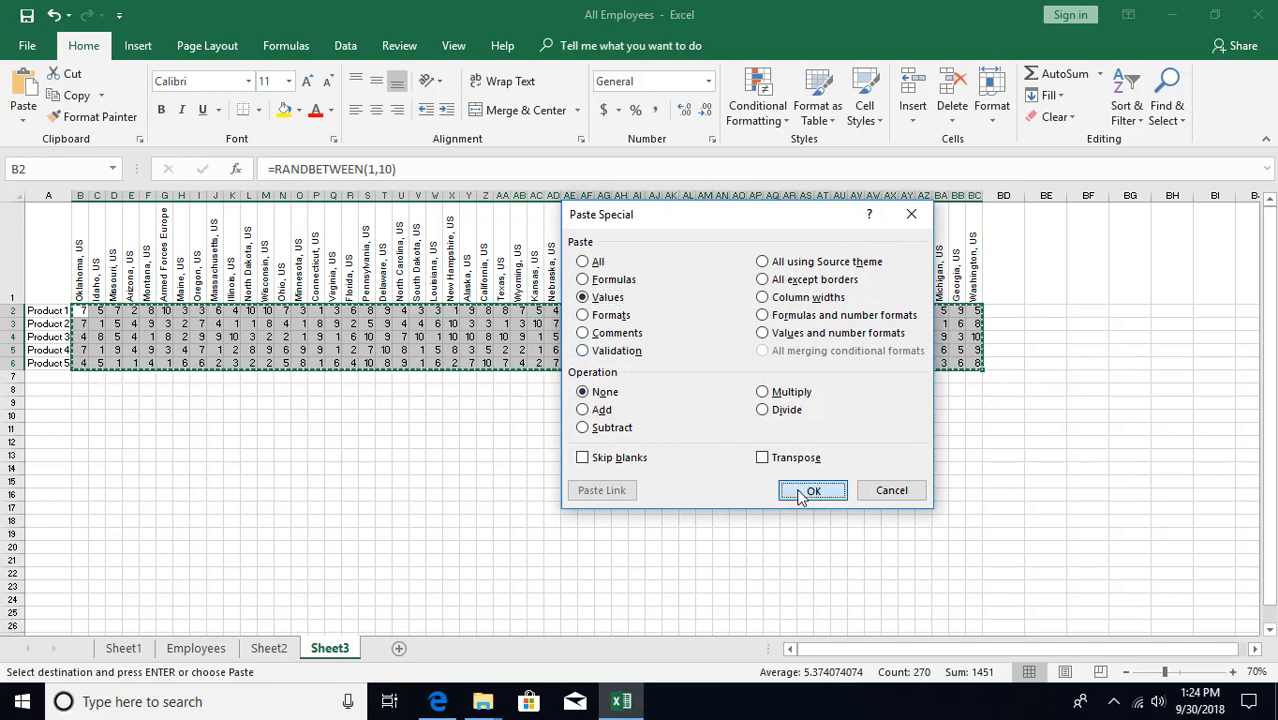
click(467, 349)
click(434, 349)
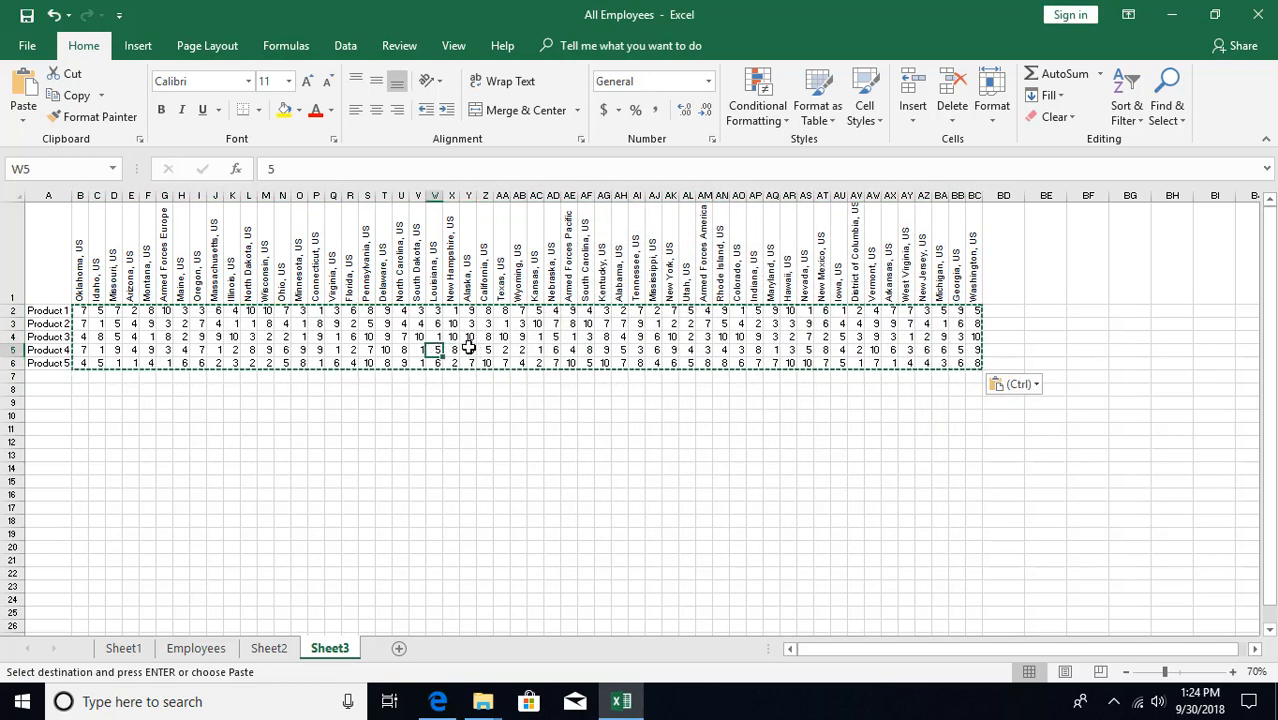
click(467, 349)
key(Escape)
scroll(366, 330, up, 1)
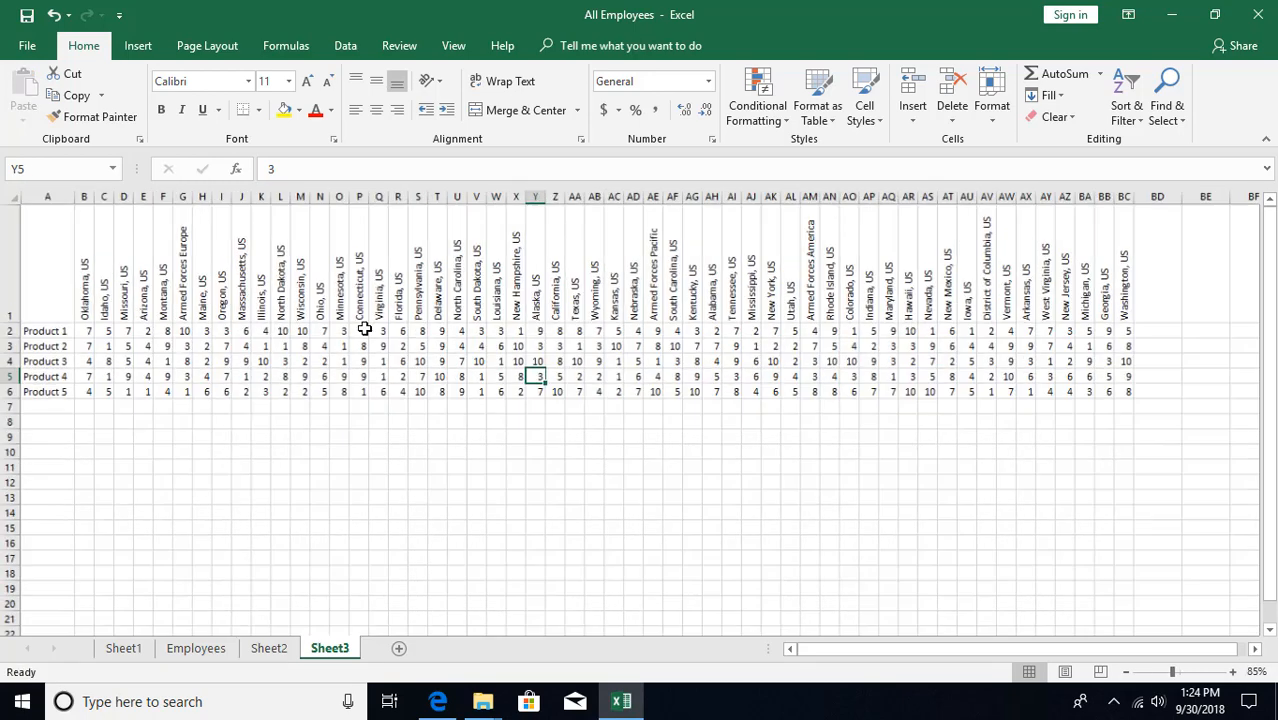
Examine the unsorted state headings in row 1 and the product values under Pennsylvania
drag(87, 318, 650, 308)
click(541, 300)
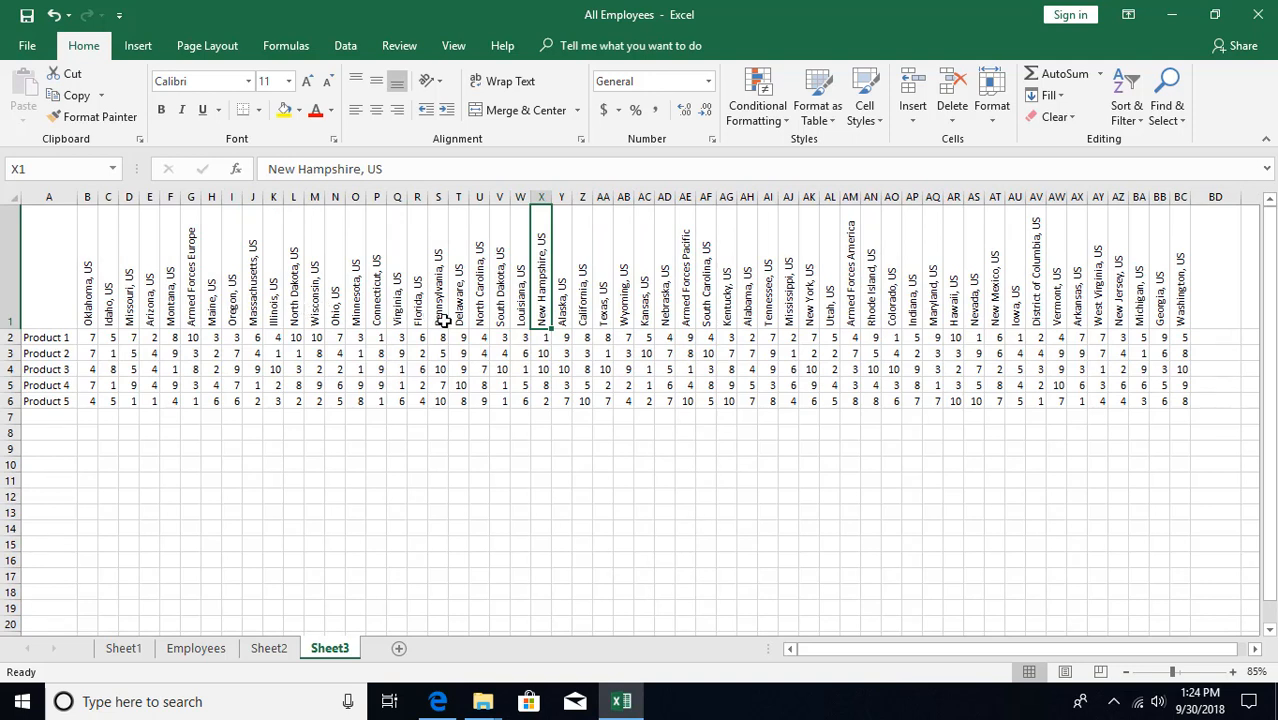
drag(441, 245, 440, 402)
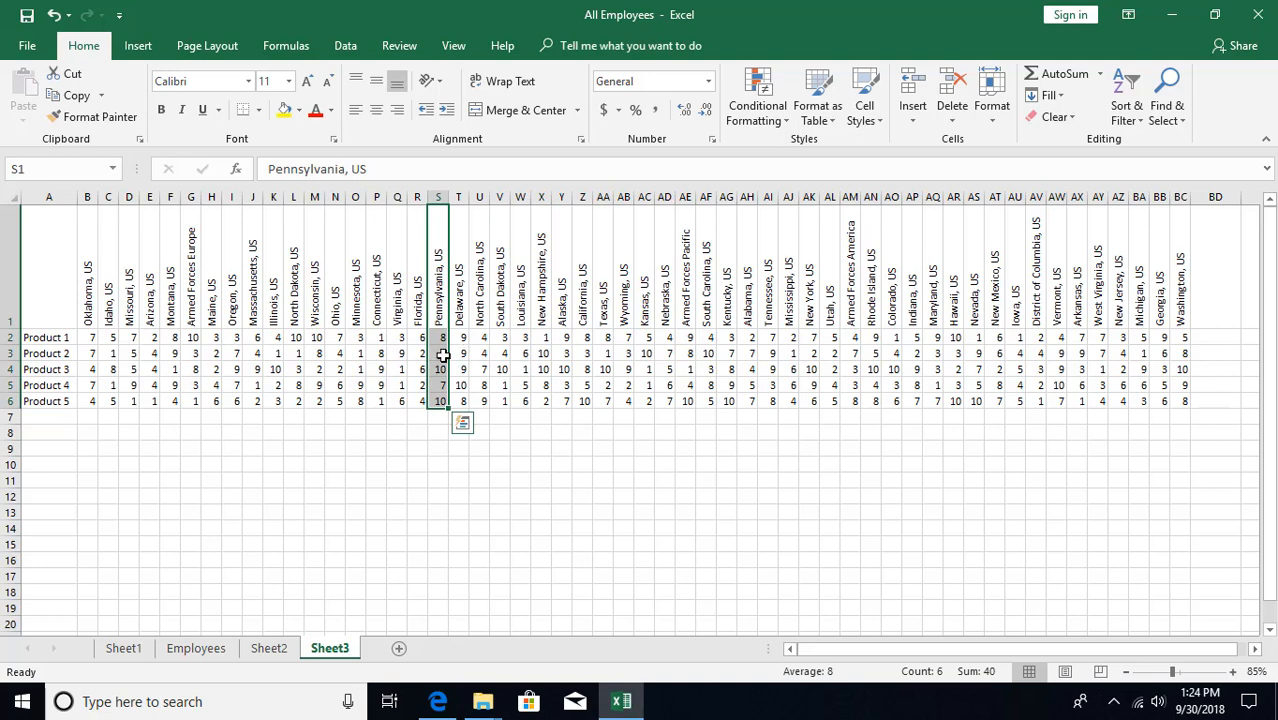
click(290, 338)
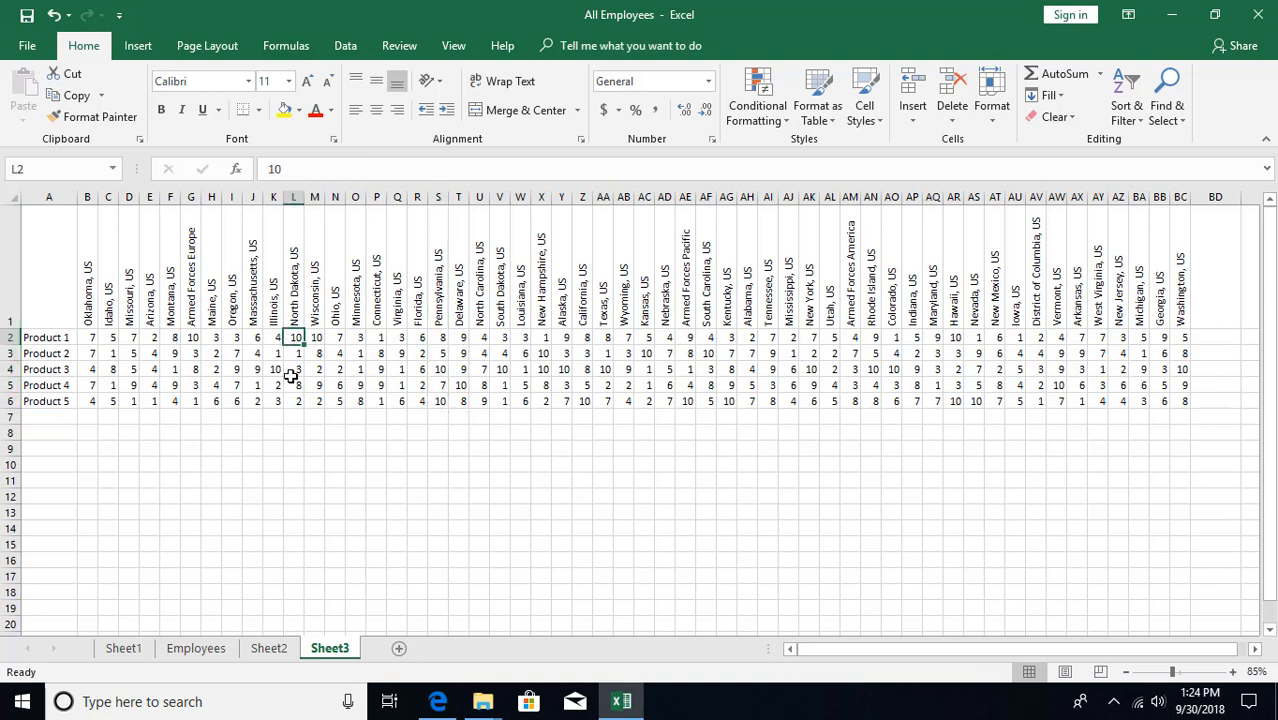
click(113, 310)
drag(88, 305, 365, 294)
click(370, 297)
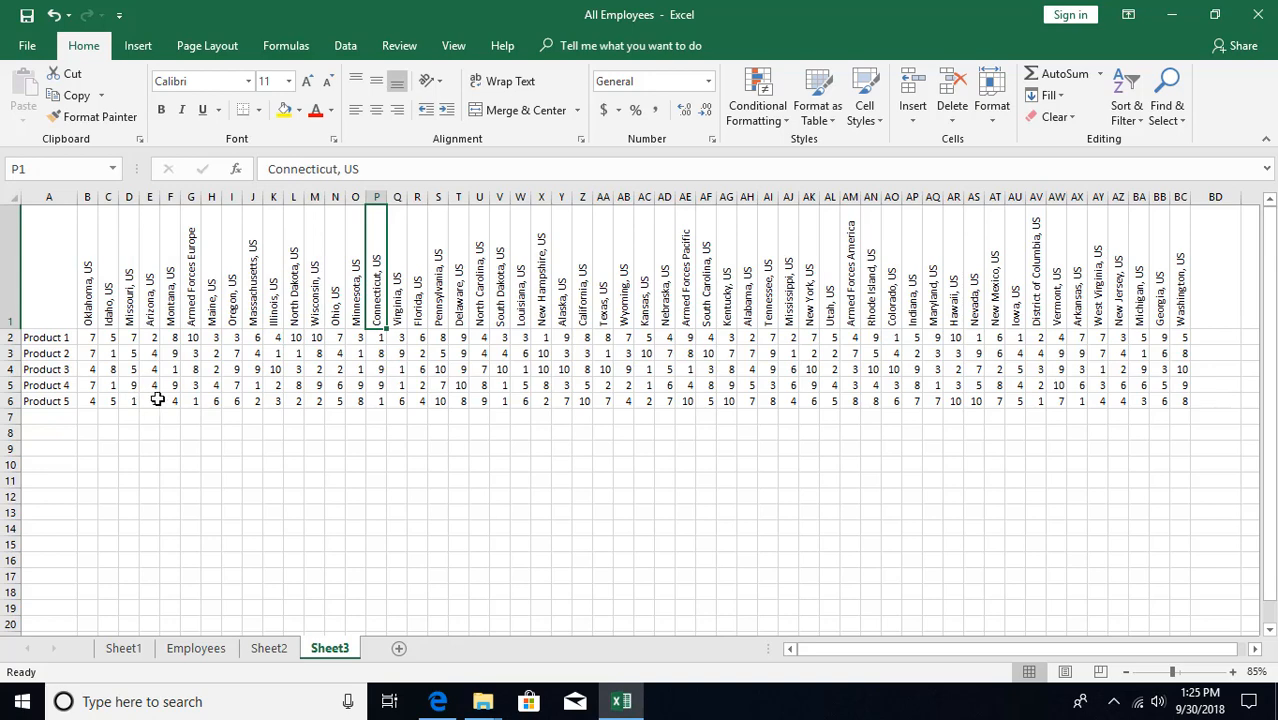
Copy the state headings and product values in B1:BC6 and paste them transposed at D12
drag(89, 305, 1172, 404)
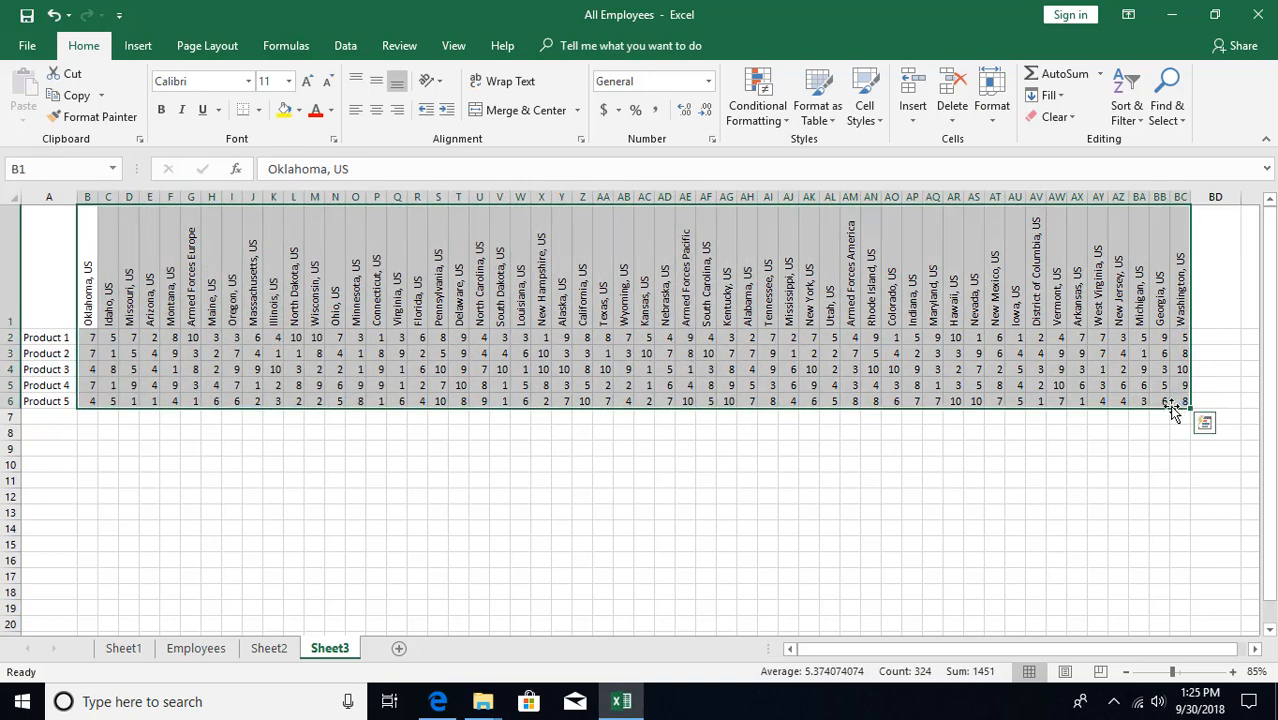
key(ctrl+c)
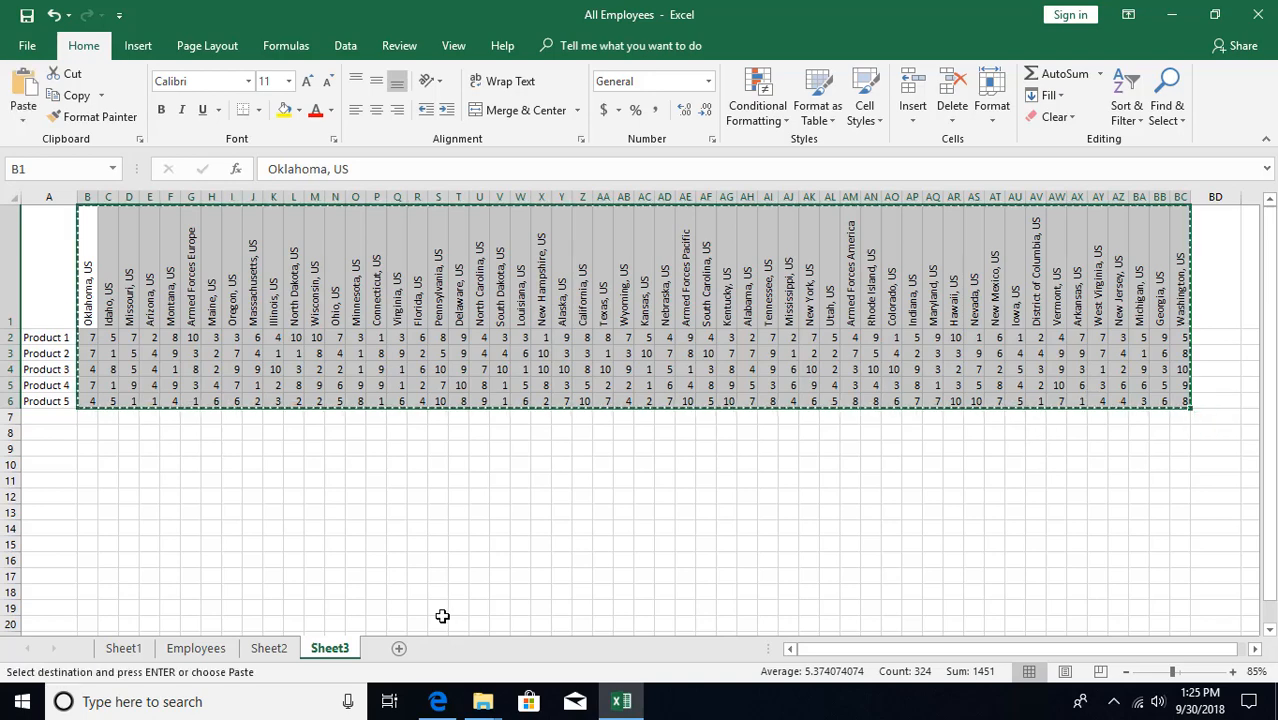
click(124, 495)
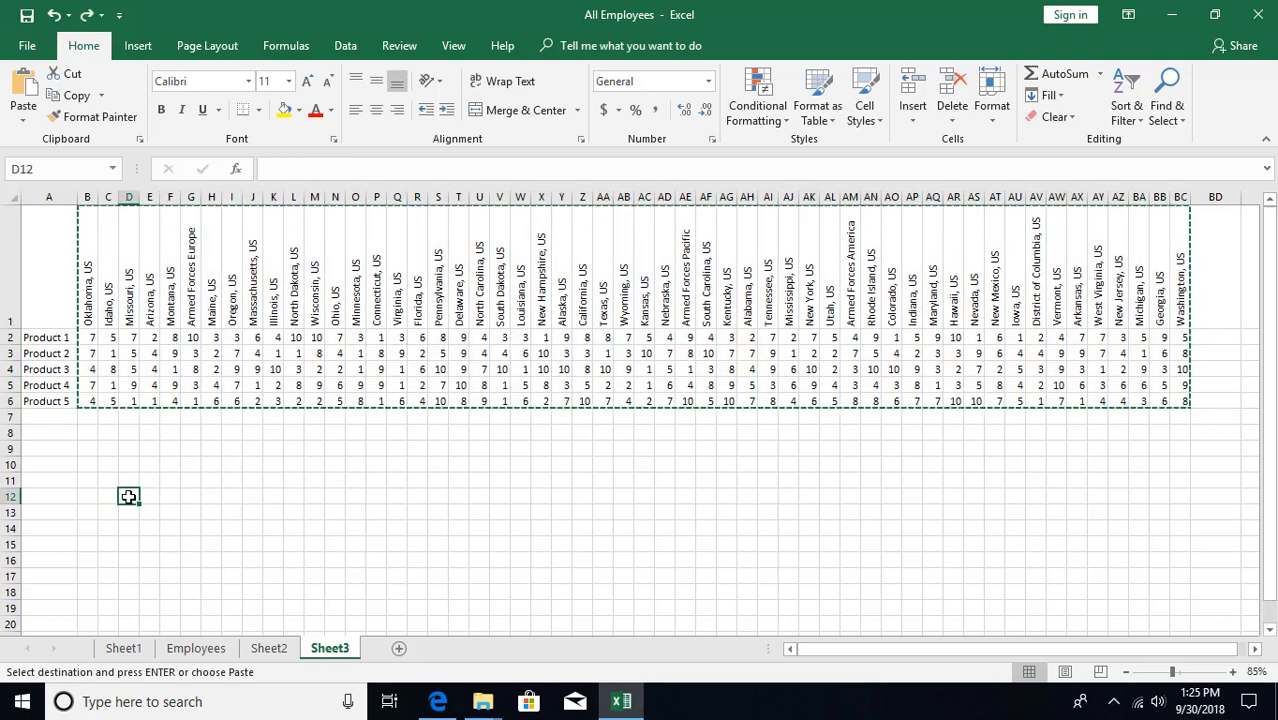
key(ctrl+alt+v)
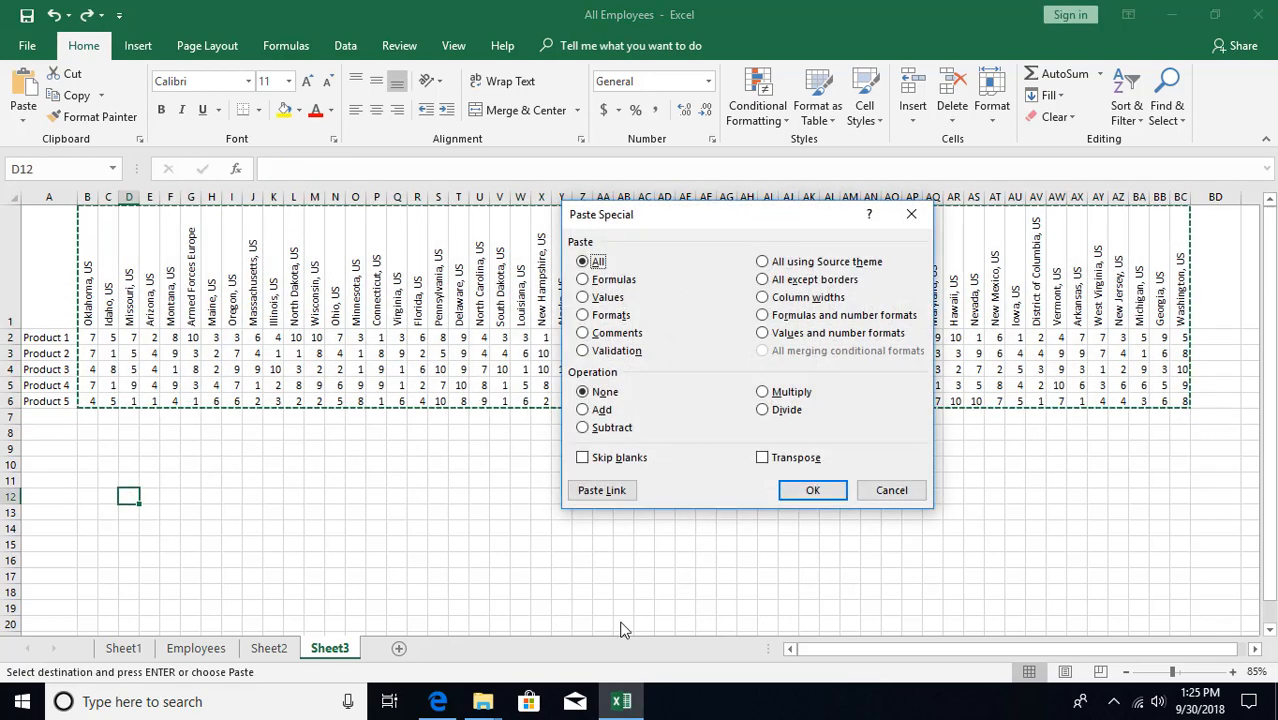
click(763, 457)
click(812, 490)
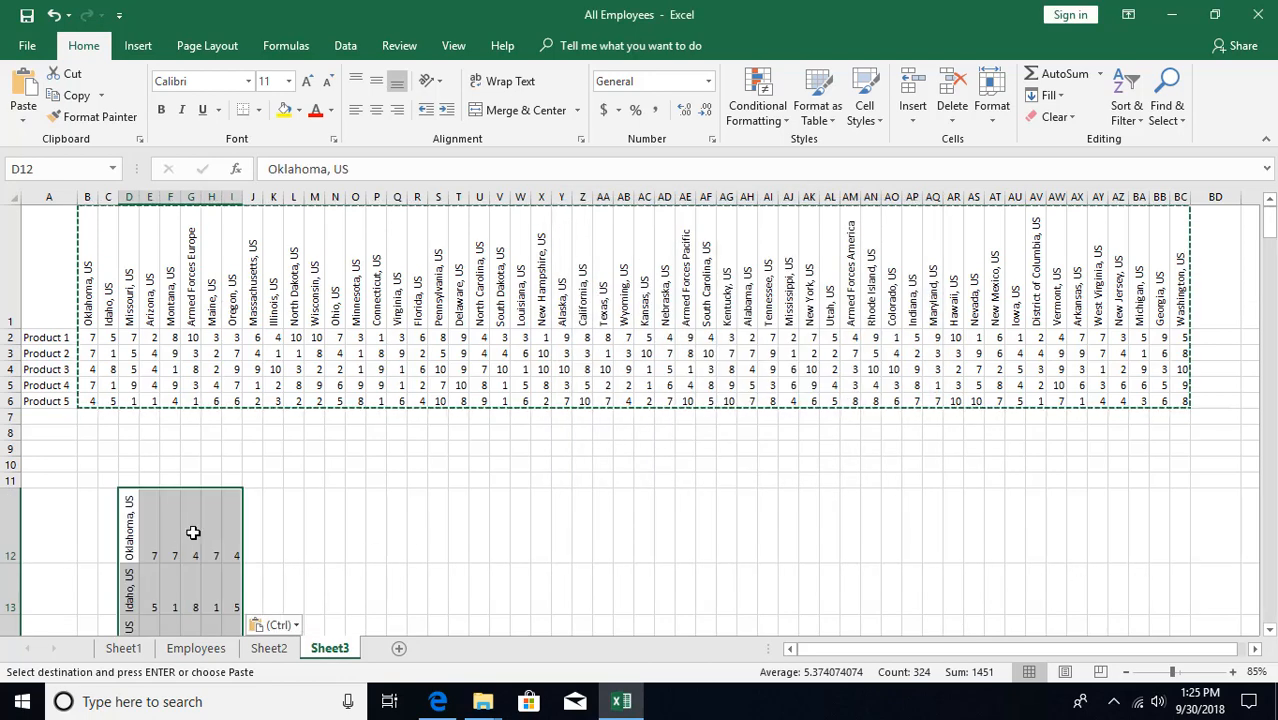
scroll(160, 515, down, 1)
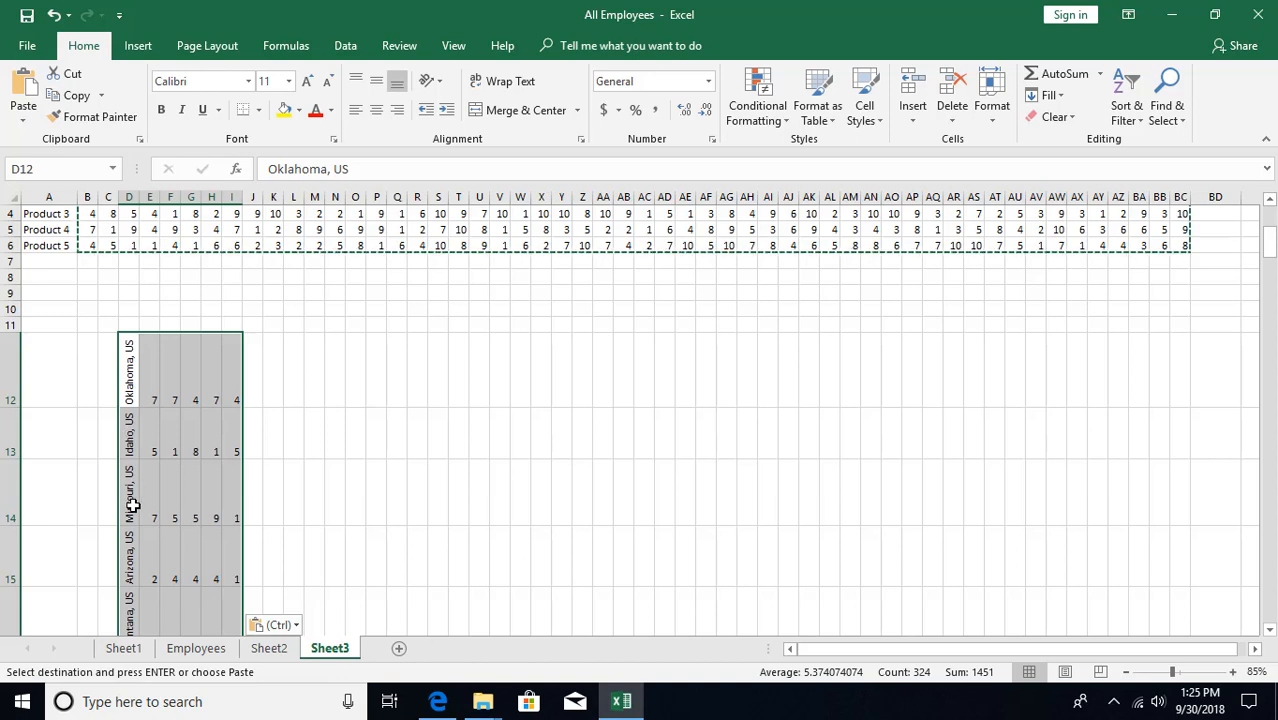
Sort the transposed block starting at D12 by state name from A to Z
click(125, 393)
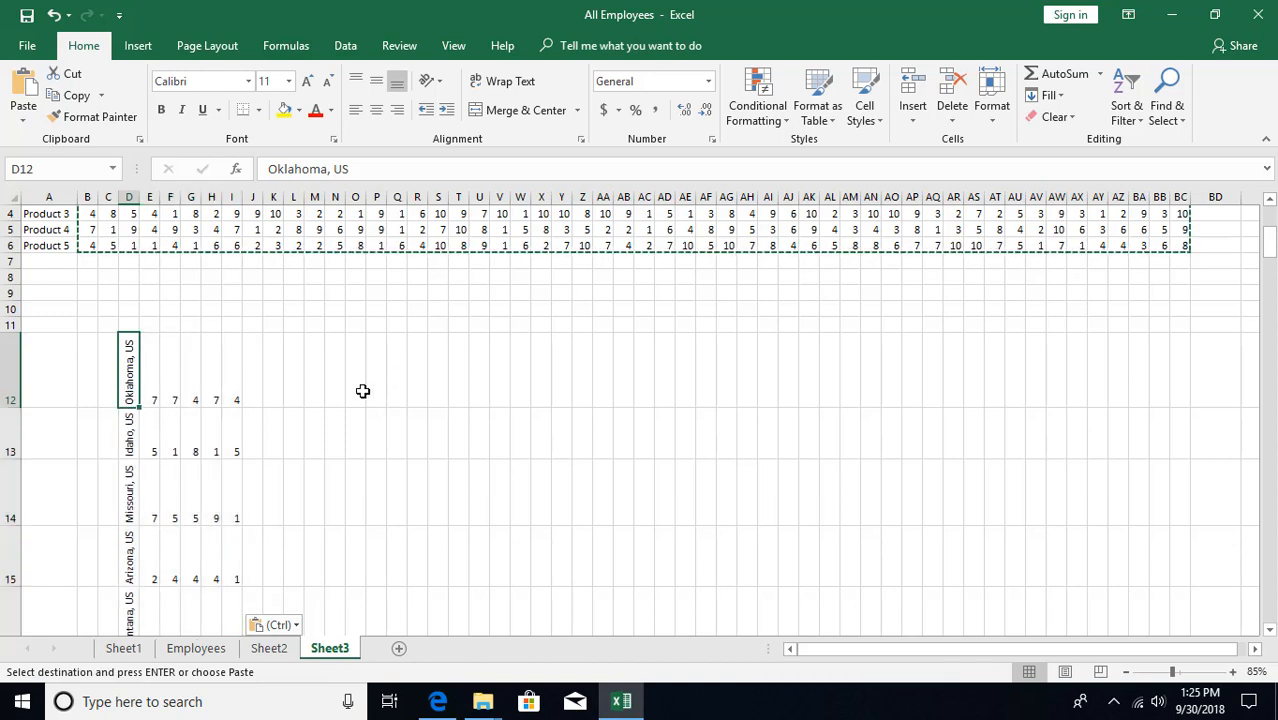
click(1124, 112)
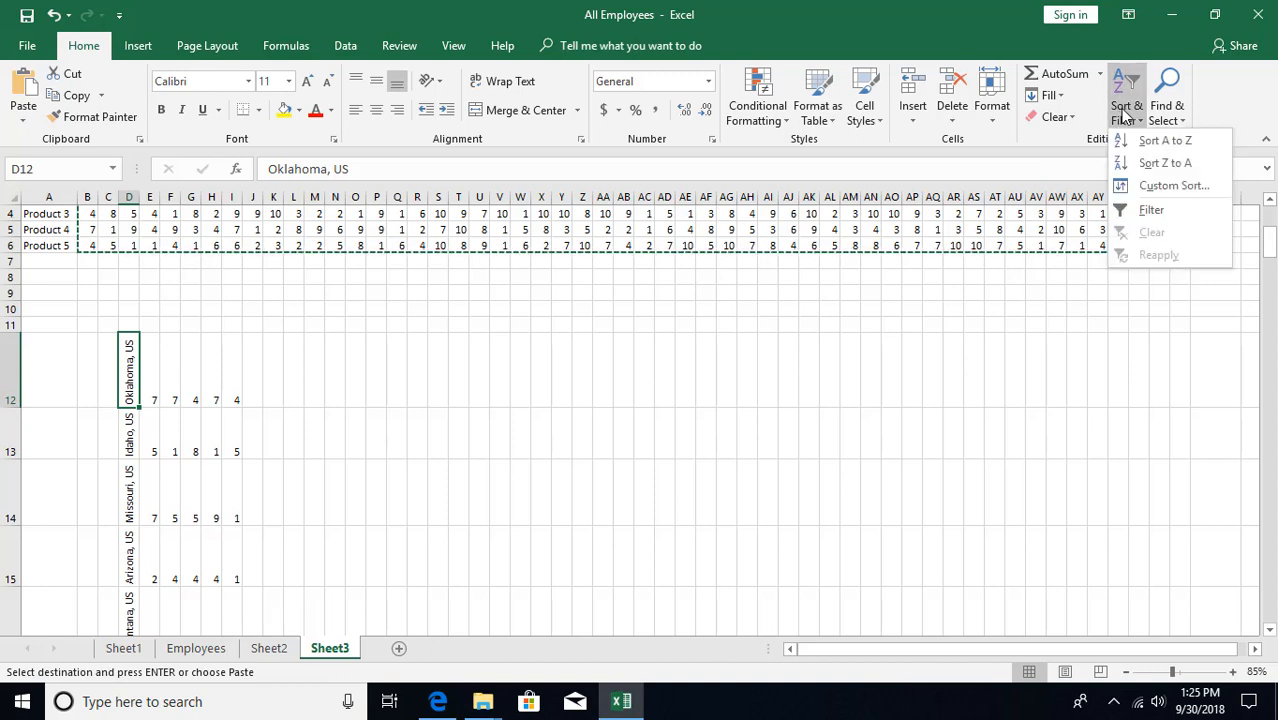
click(1143, 143)
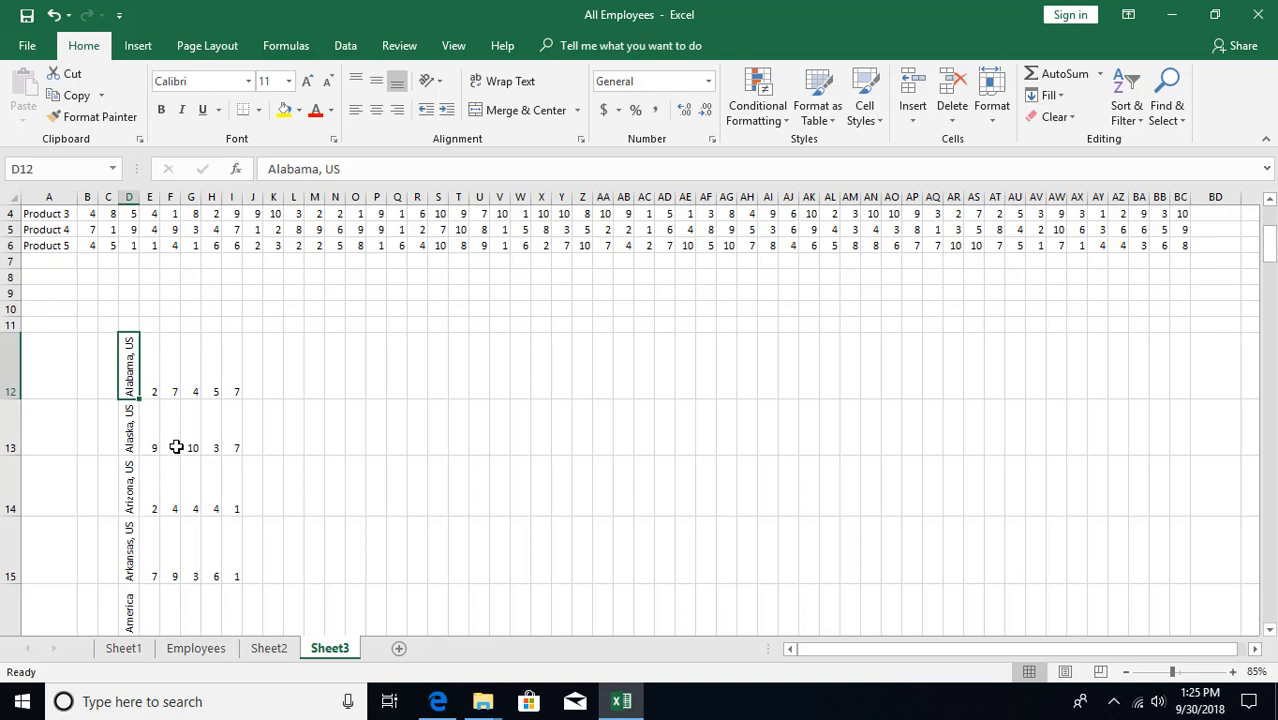
Copy the sorted block D12:I65 and paste it transposed over the original table at B1
key(ctrl+shift+Right)
key(ctrl+shift+Down)
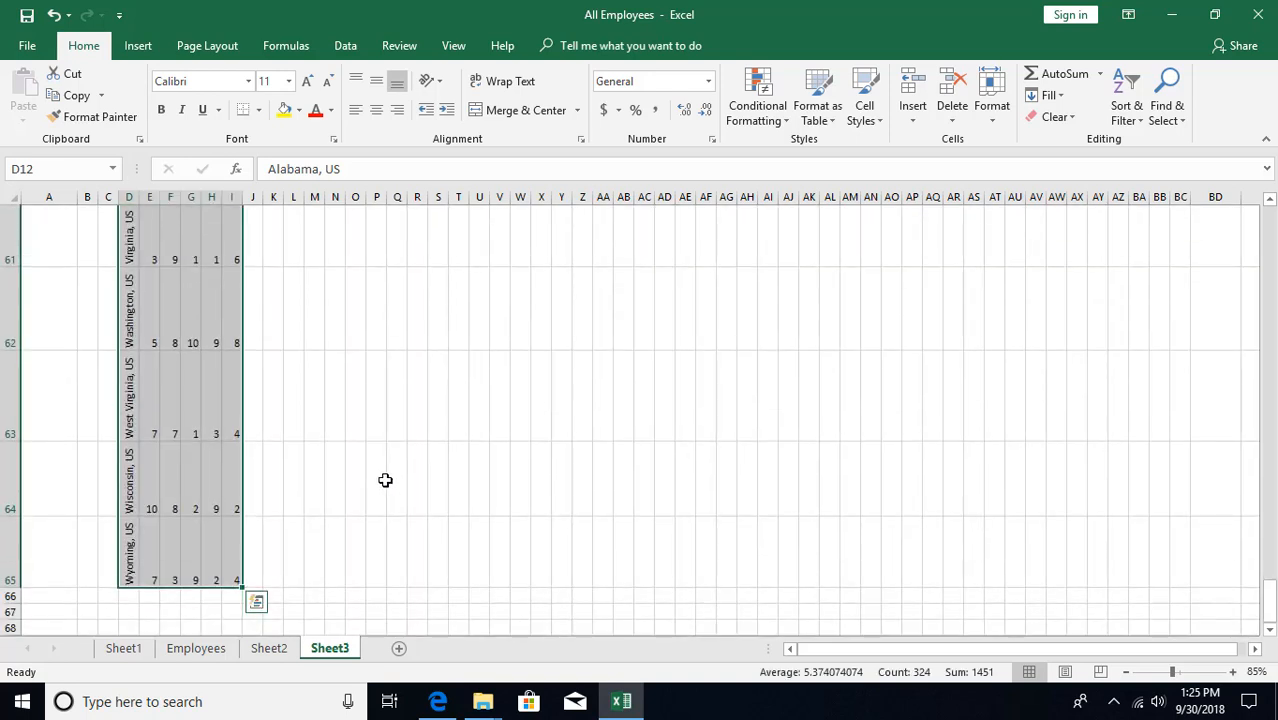
key(ctrl+c)
scroll(385, 480, up, 20)
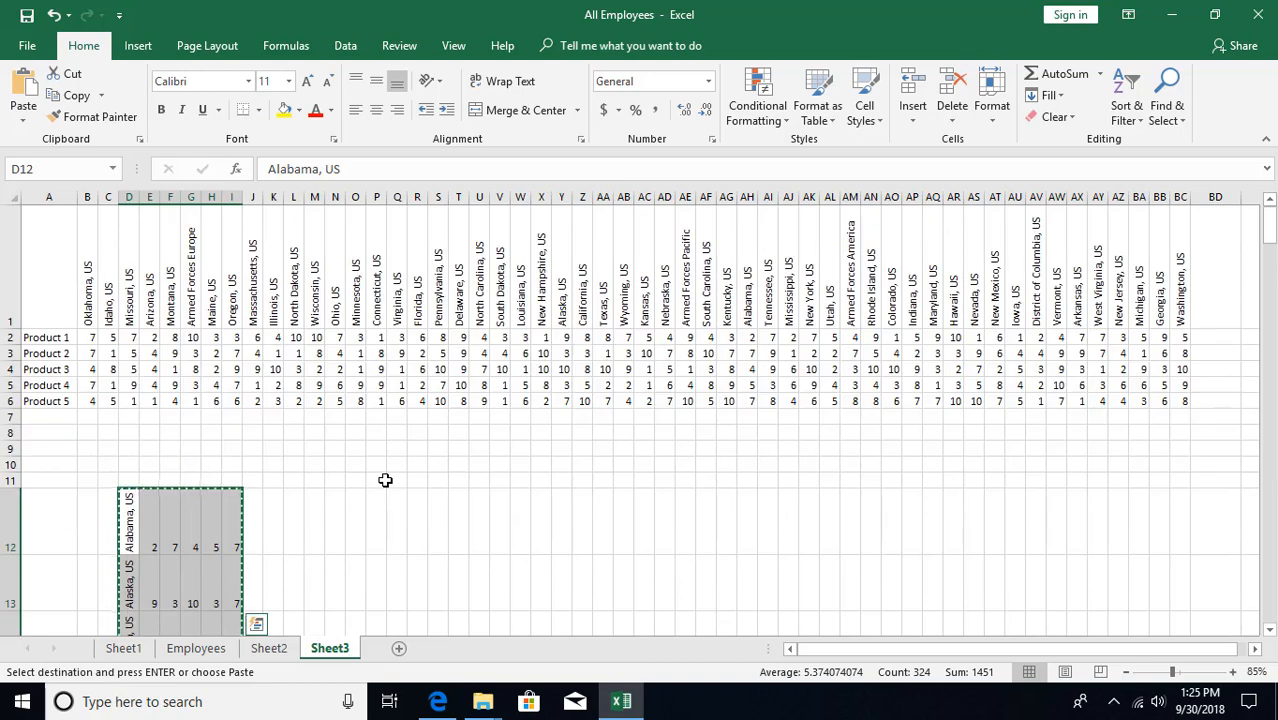
click(88, 303)
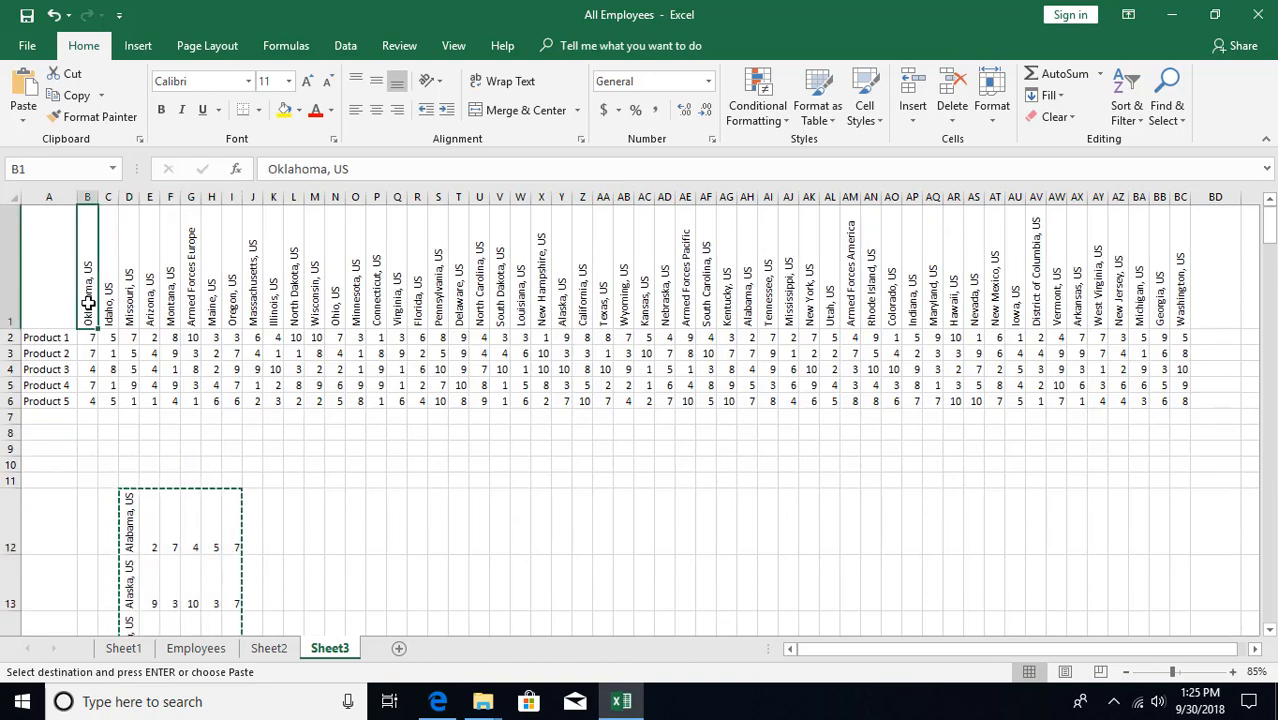
key(ctrl+alt+v)
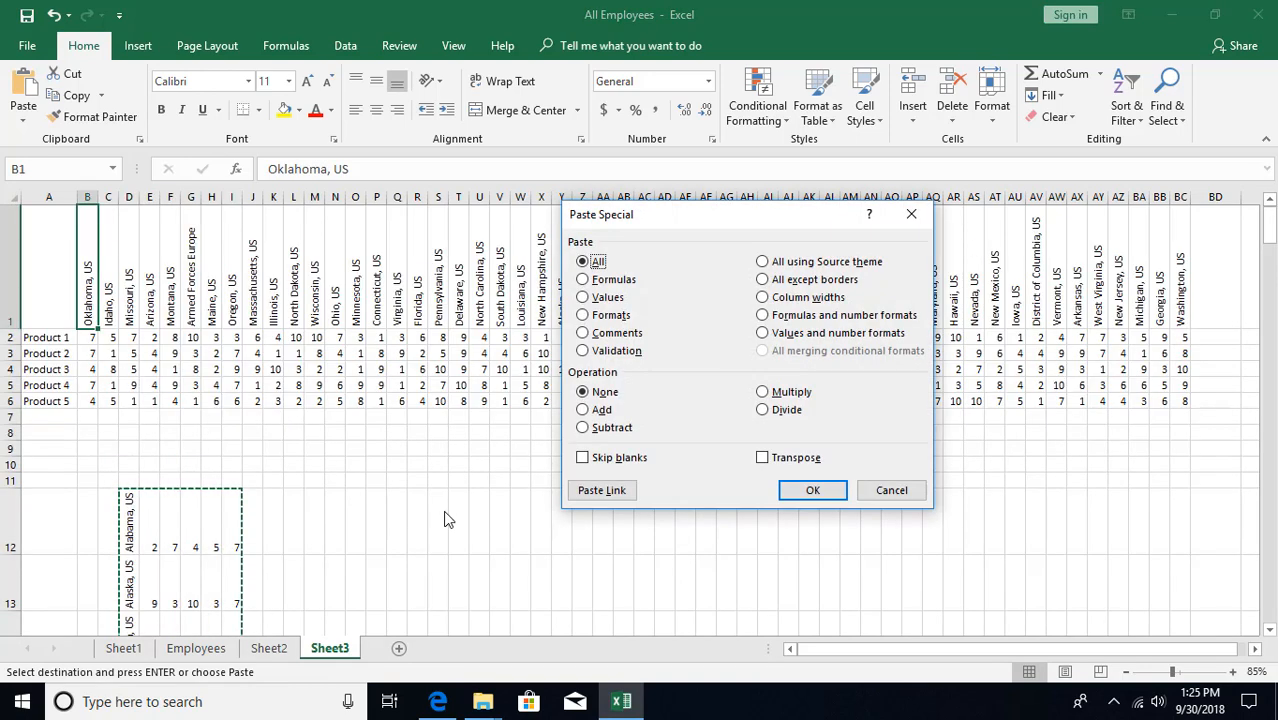
click(771, 459)
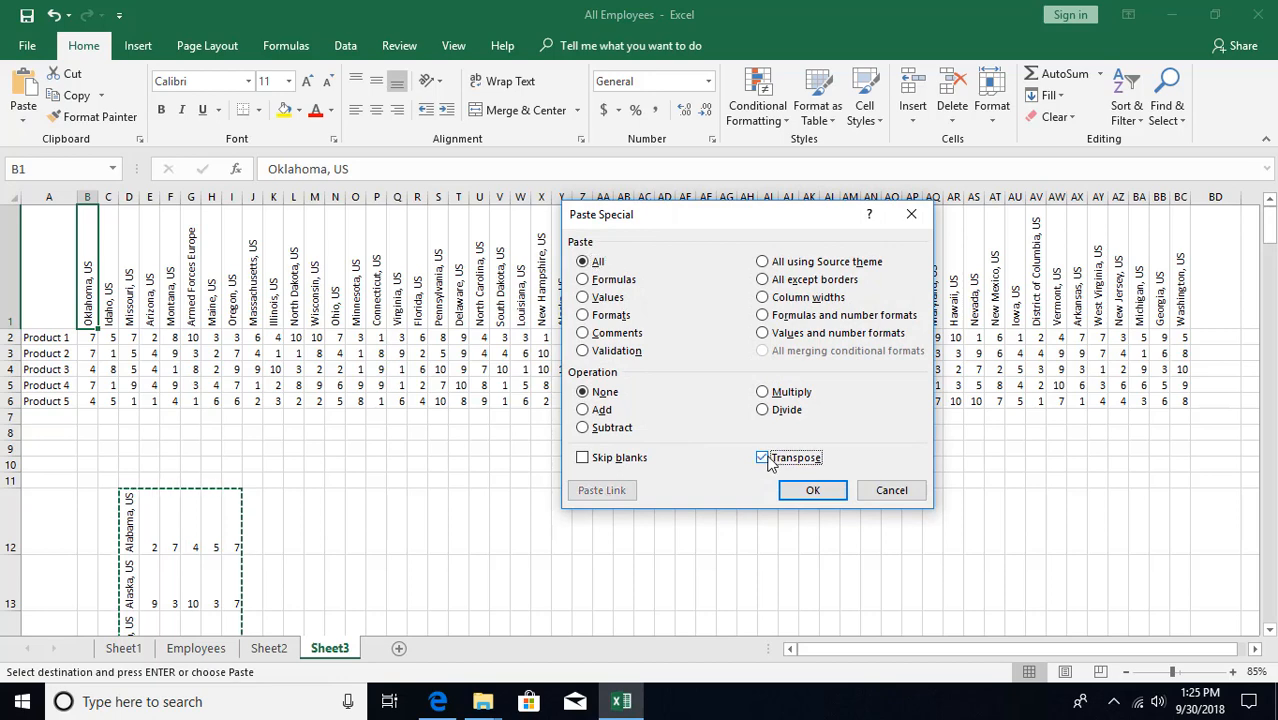
click(813, 490)
Compare the state headings and values in the table at B1 with the vertical block starting at D12
click(129, 352)
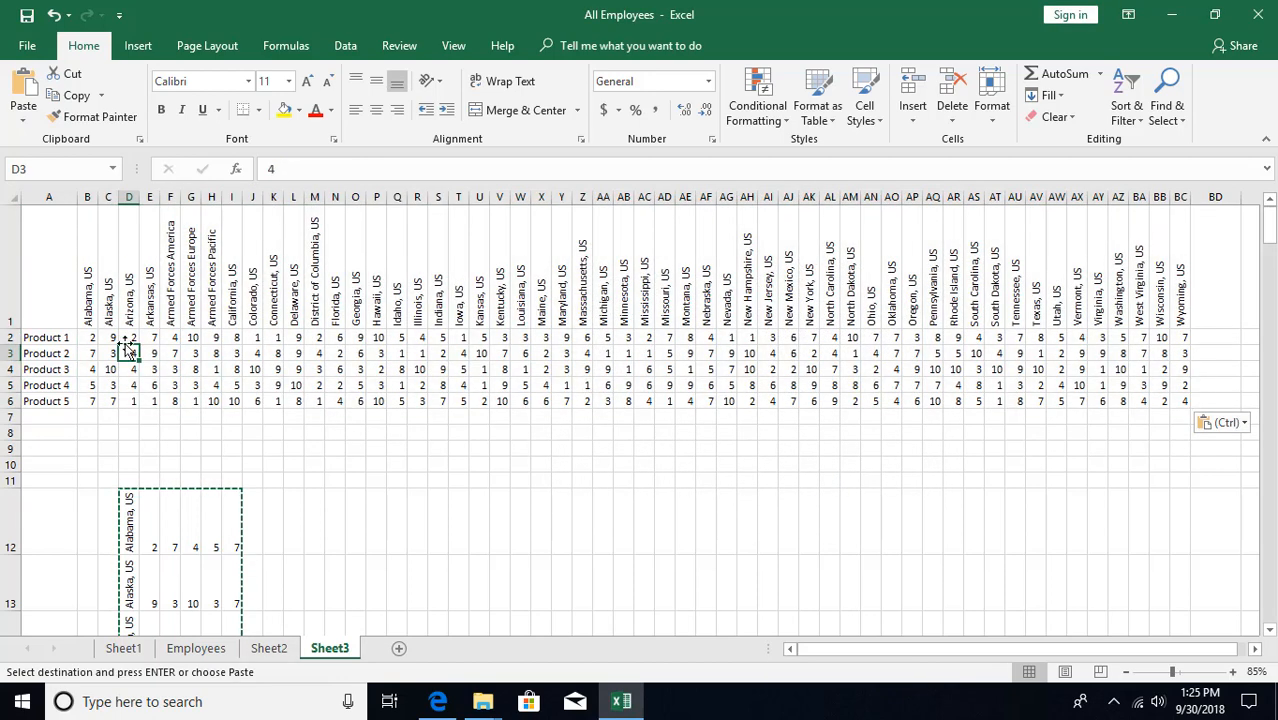
drag(85, 316, 612, 320)
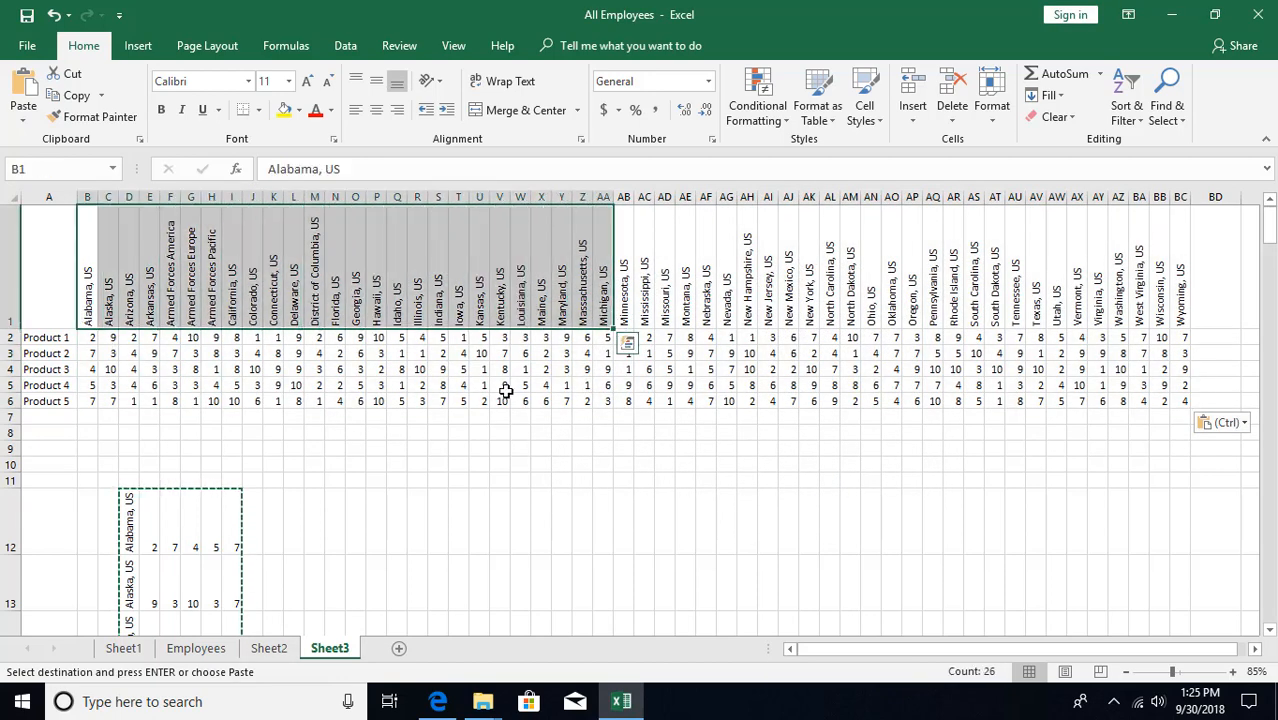
click(503, 388)
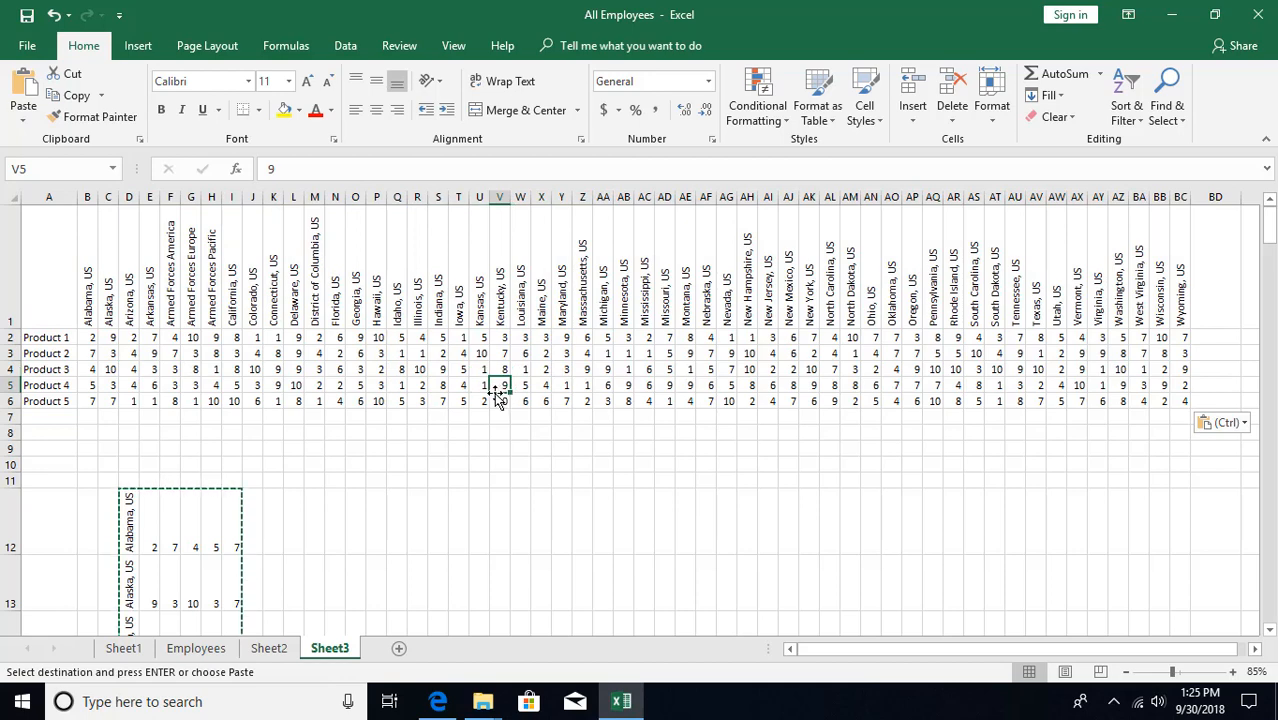
click(313, 336)
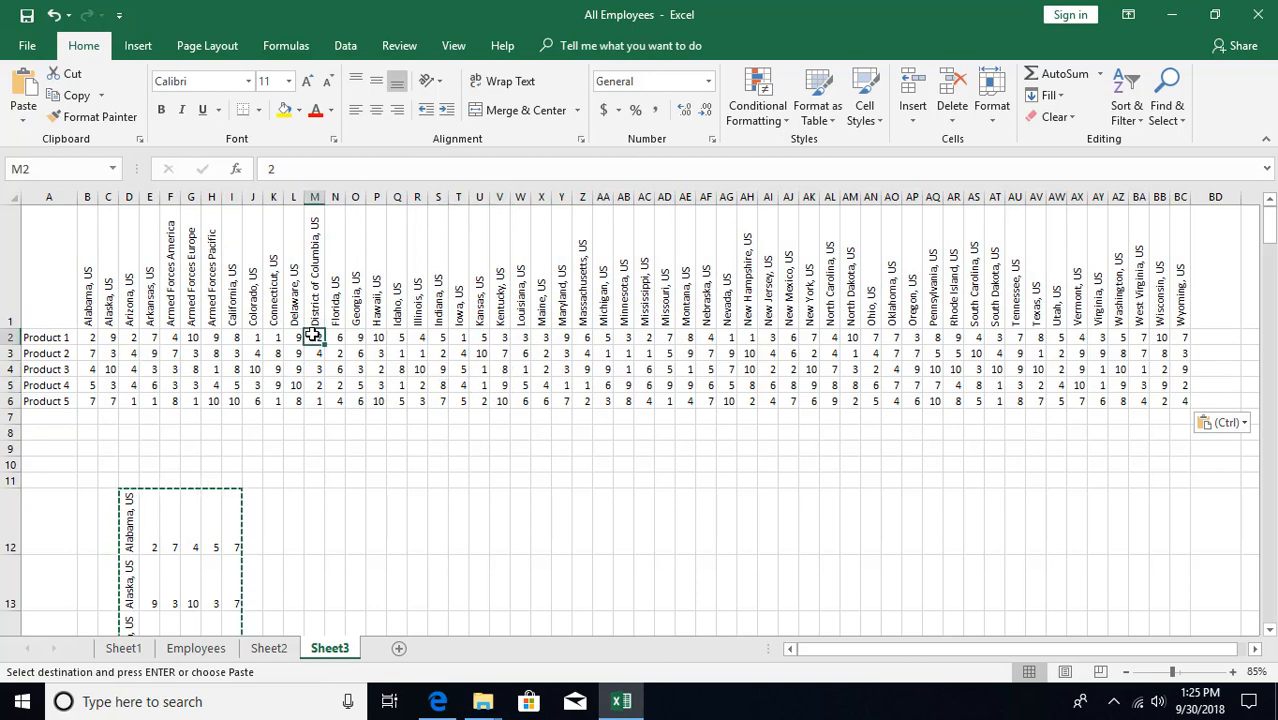
scroll(193, 520, down, 2)
click(193, 563)
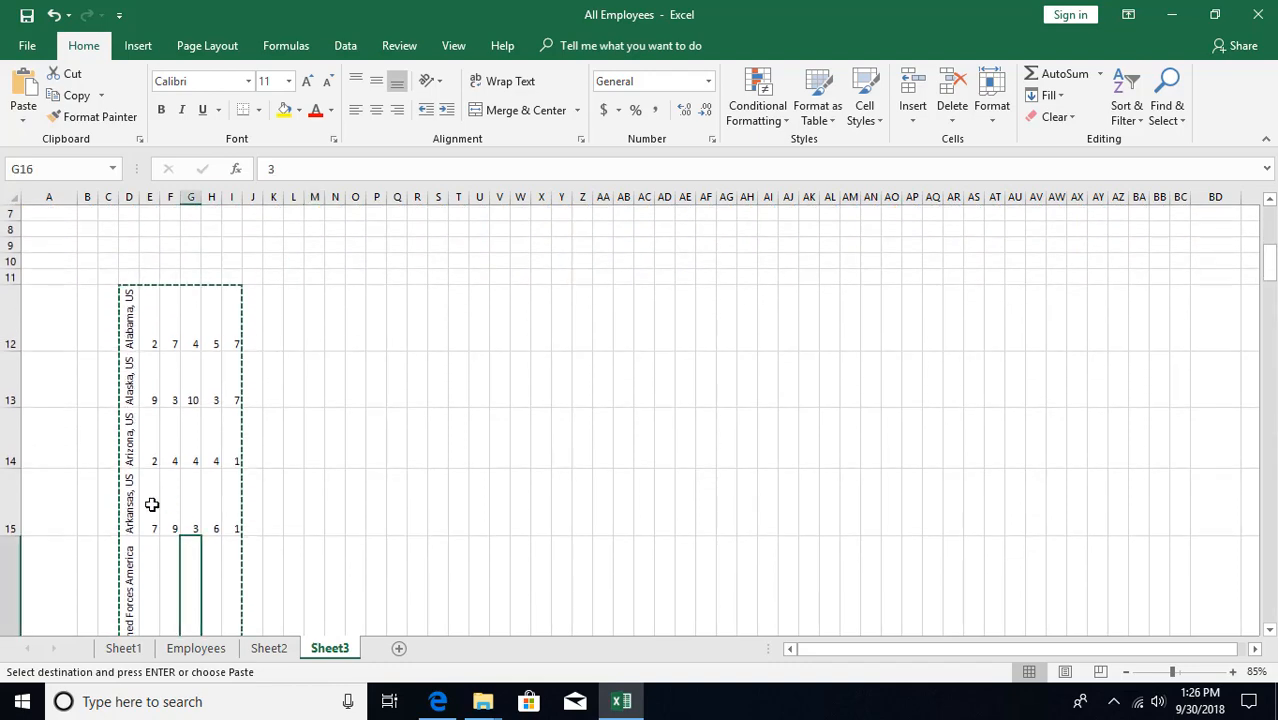
scroll(155, 500, up, 2)
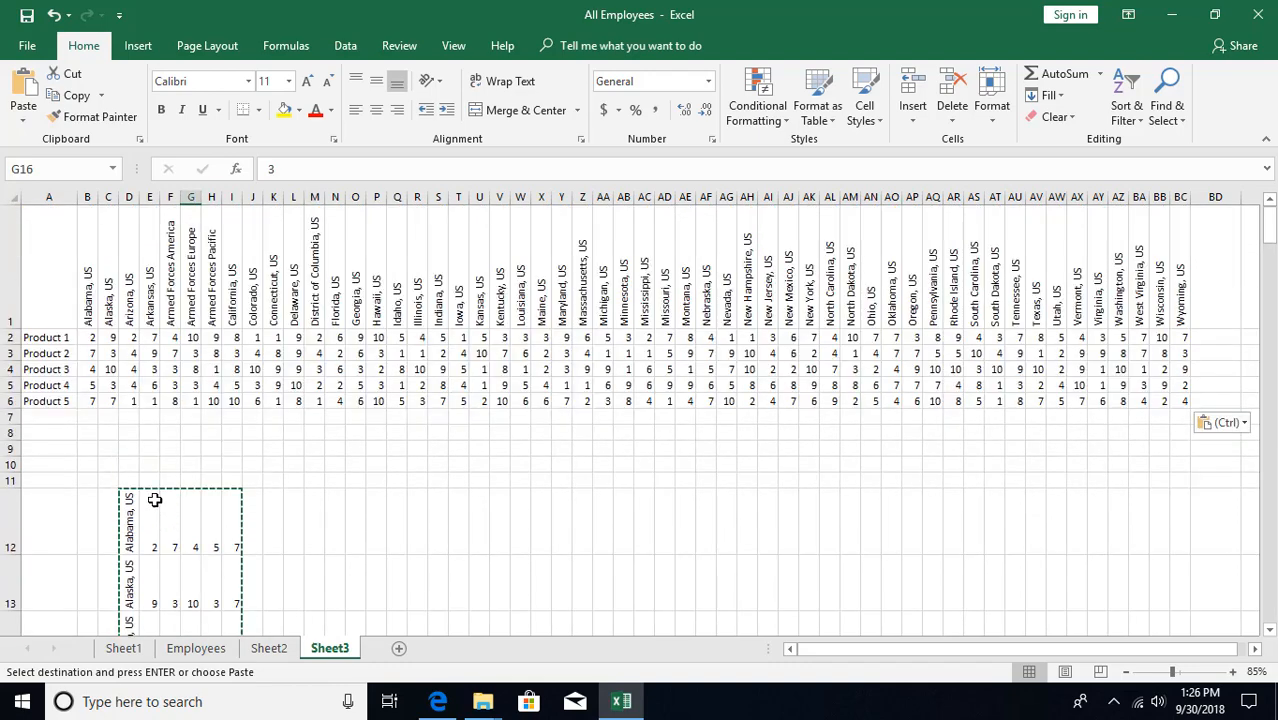
click(210, 336)
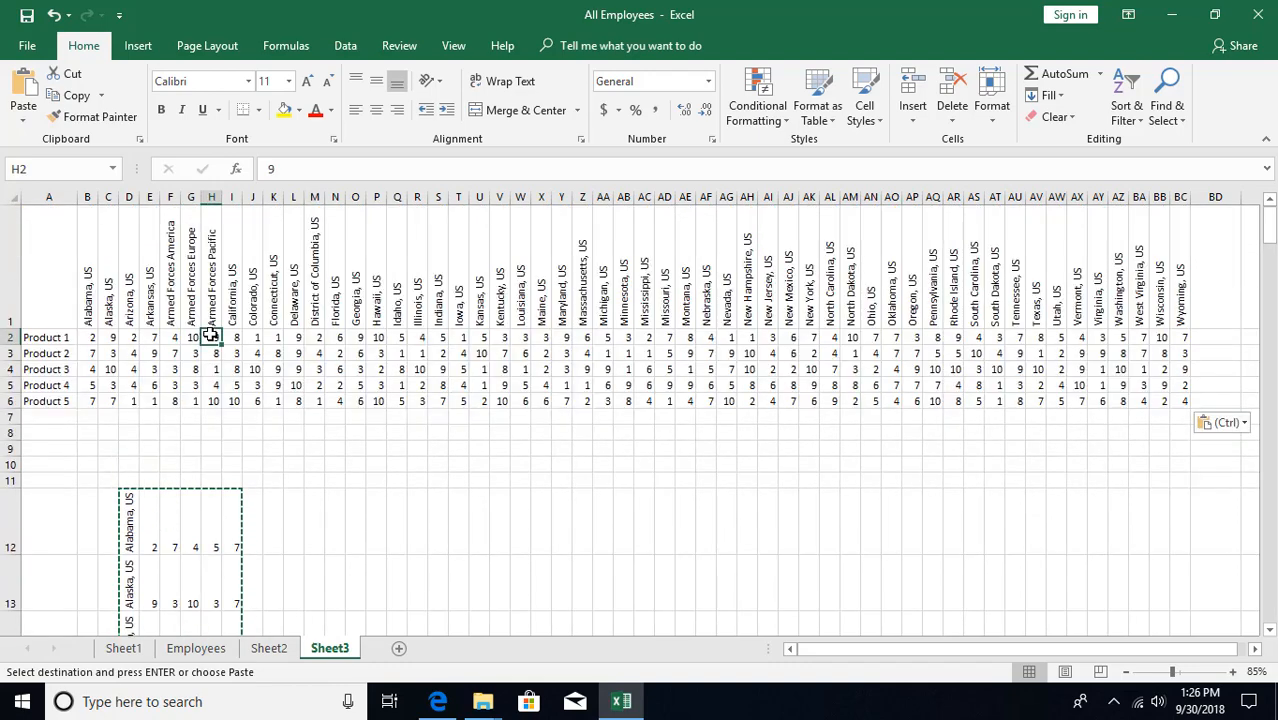
Undo the transposed paste over the product-by-state table at B1
click(54, 15)
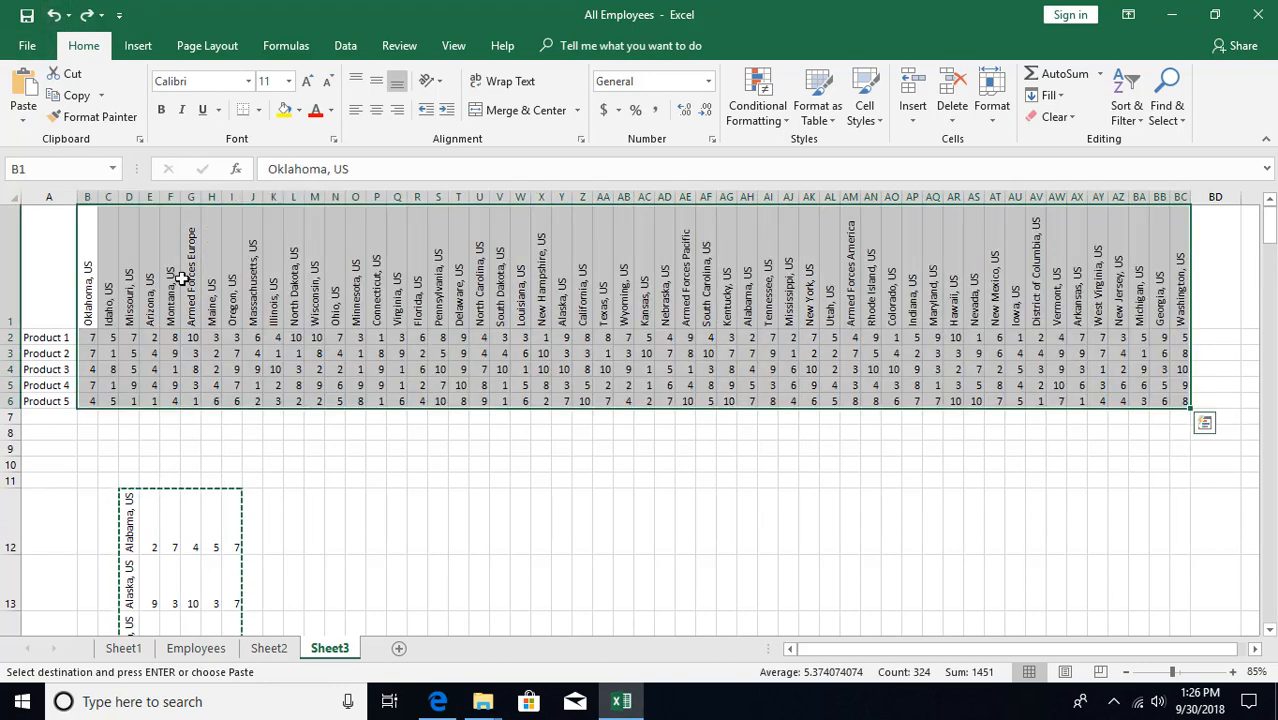
click(184, 280)
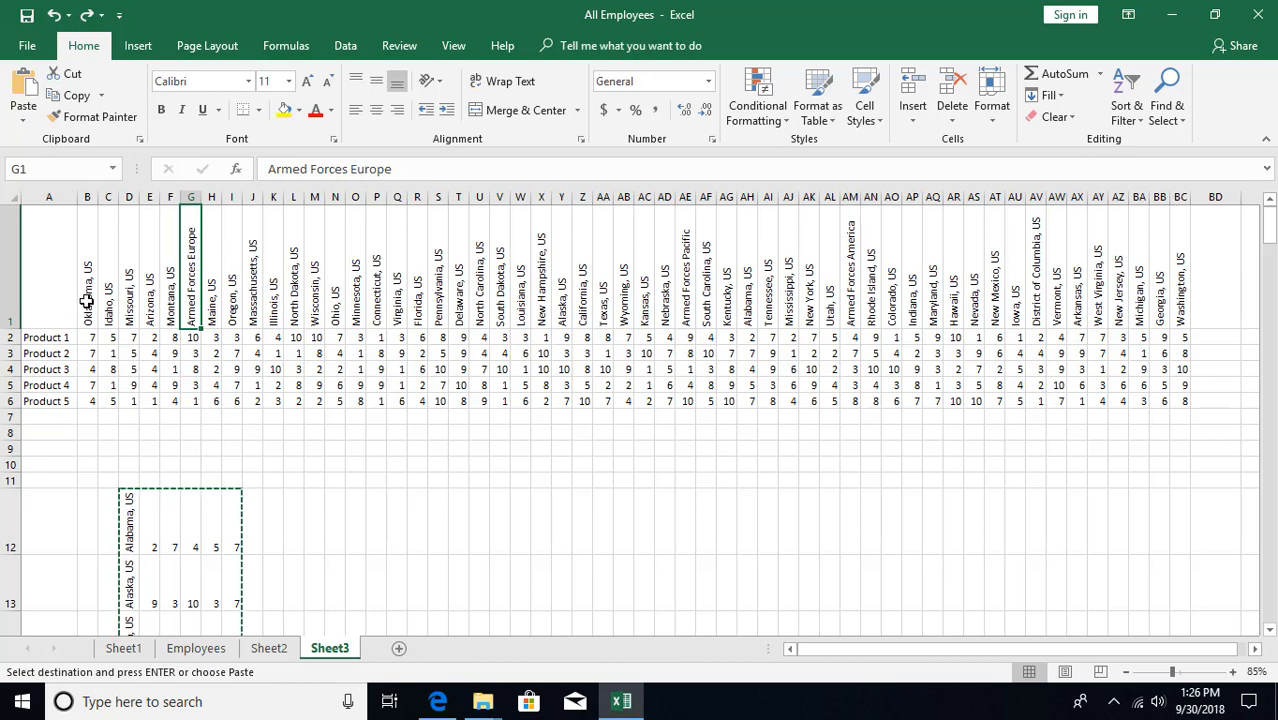
Set up a custom sort of the product-by-state values in B1:BC6 with the orientation changed to left to right
drag(87, 300, 1178, 399)
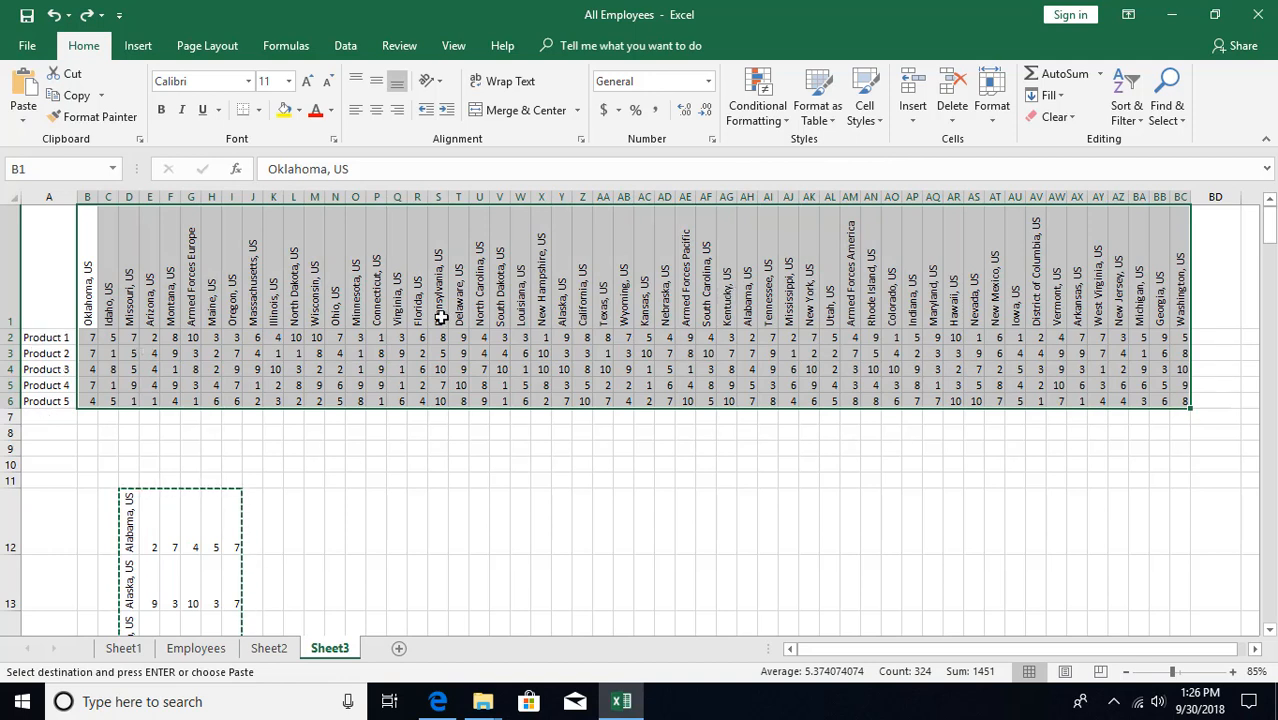
click(1130, 115)
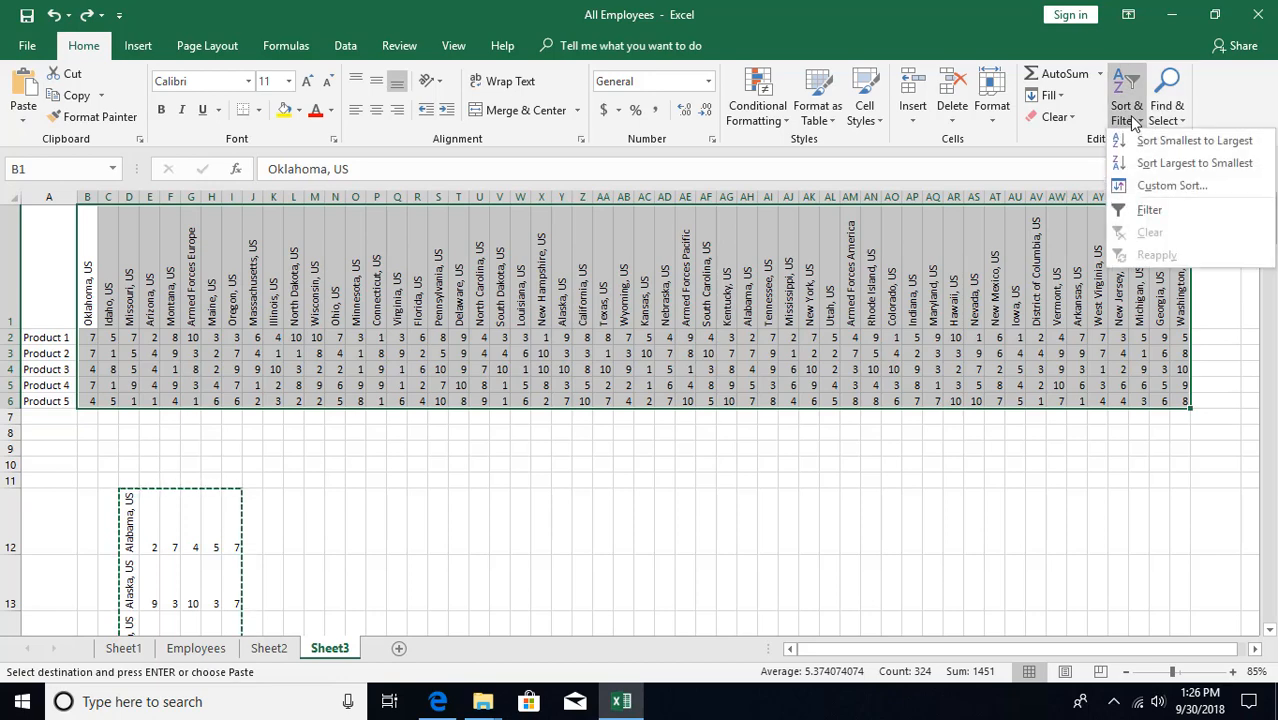
click(1148, 187)
drag(868, 248, 940, 214)
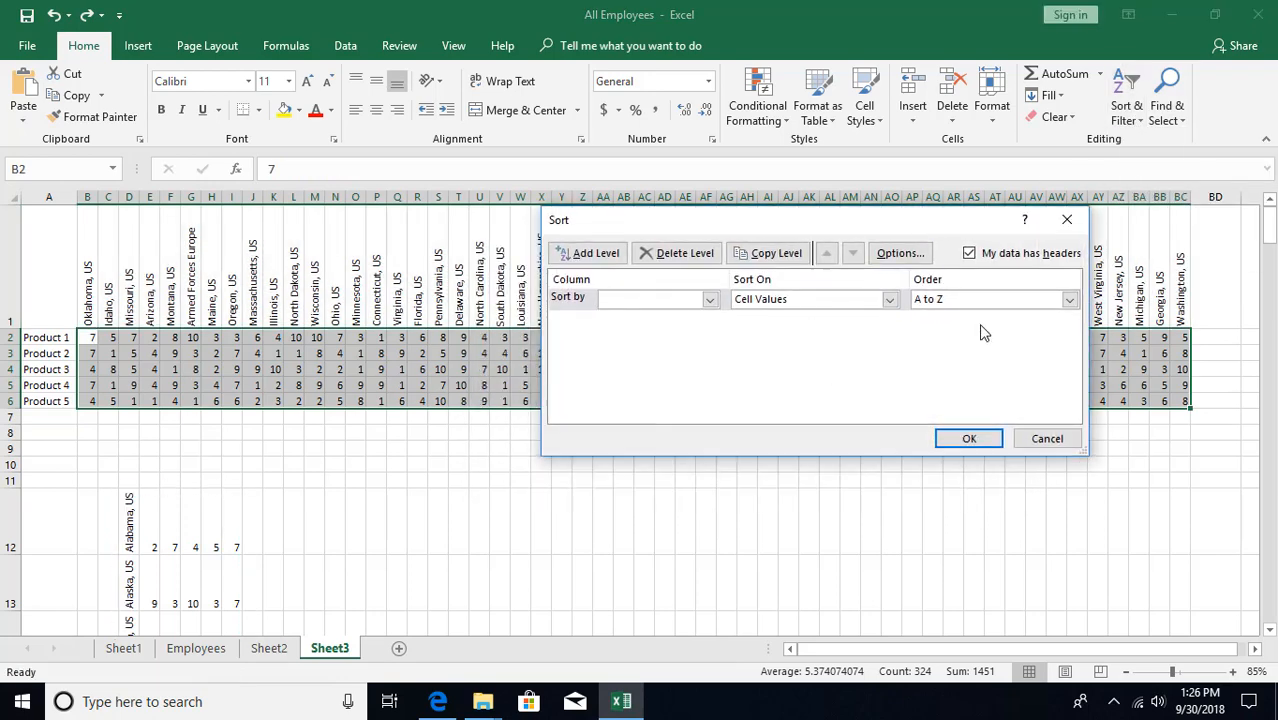
click(900, 254)
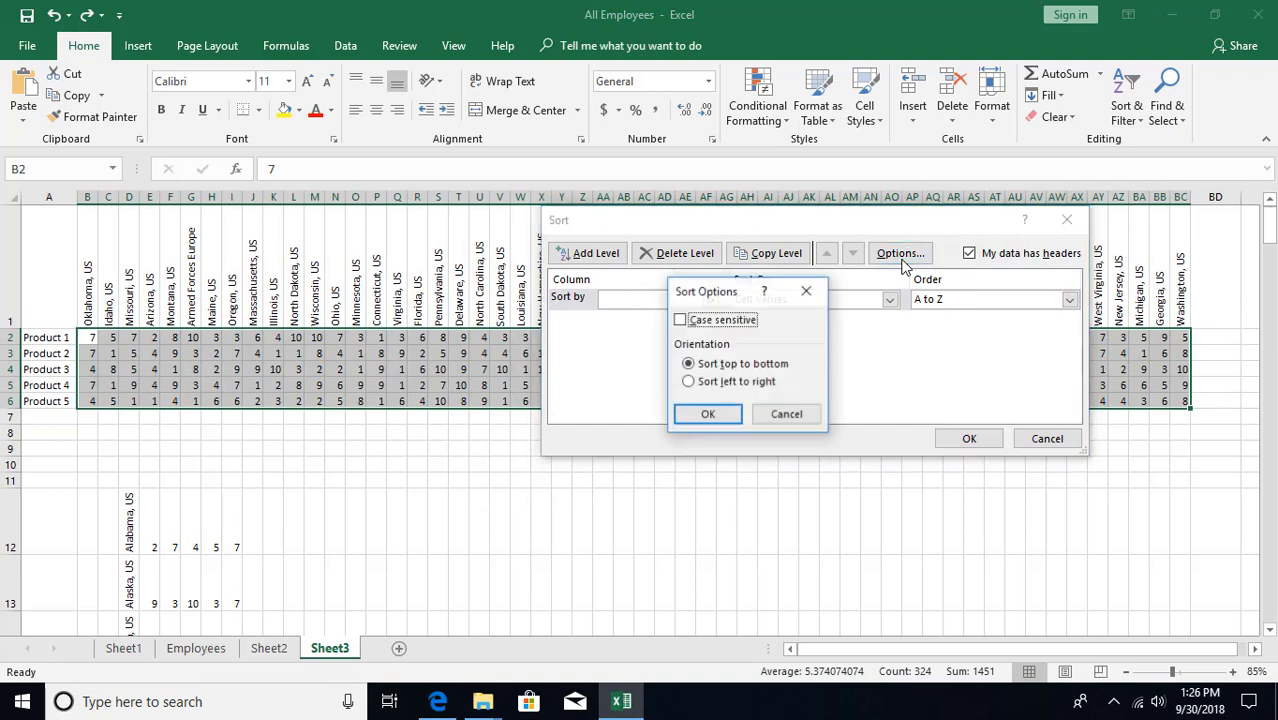
drag(725, 298, 800, 210)
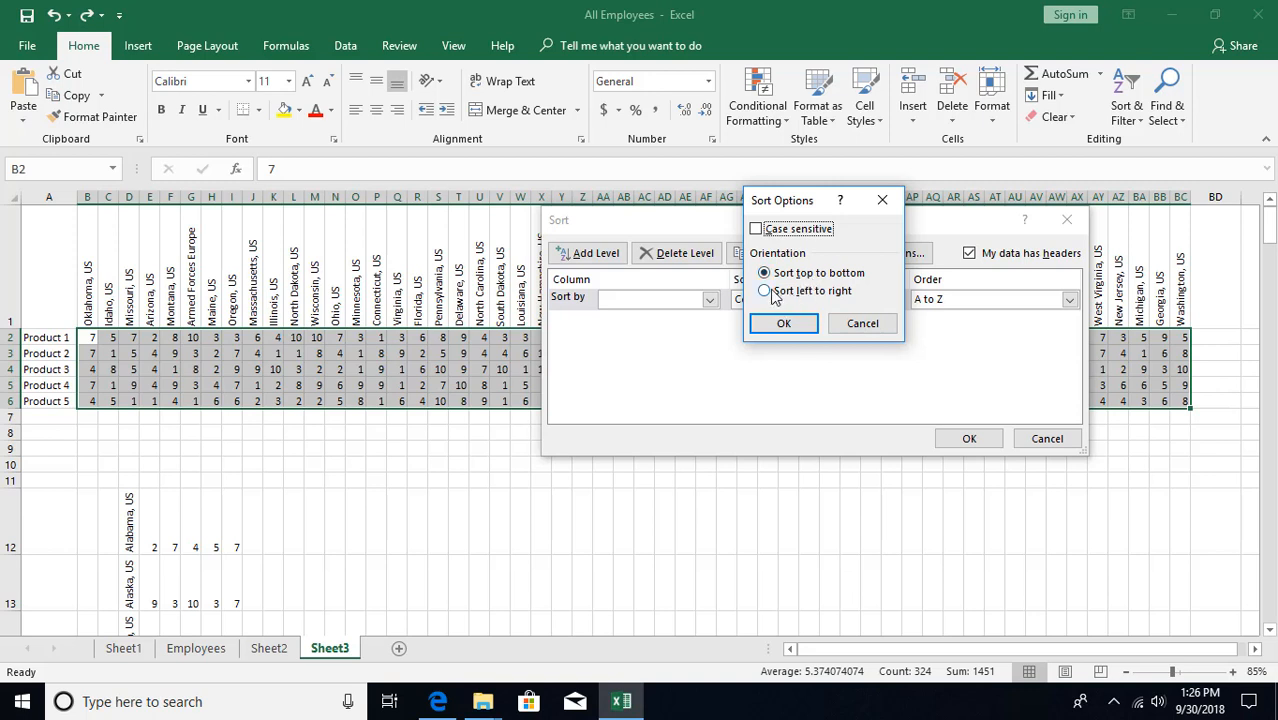
click(774, 292)
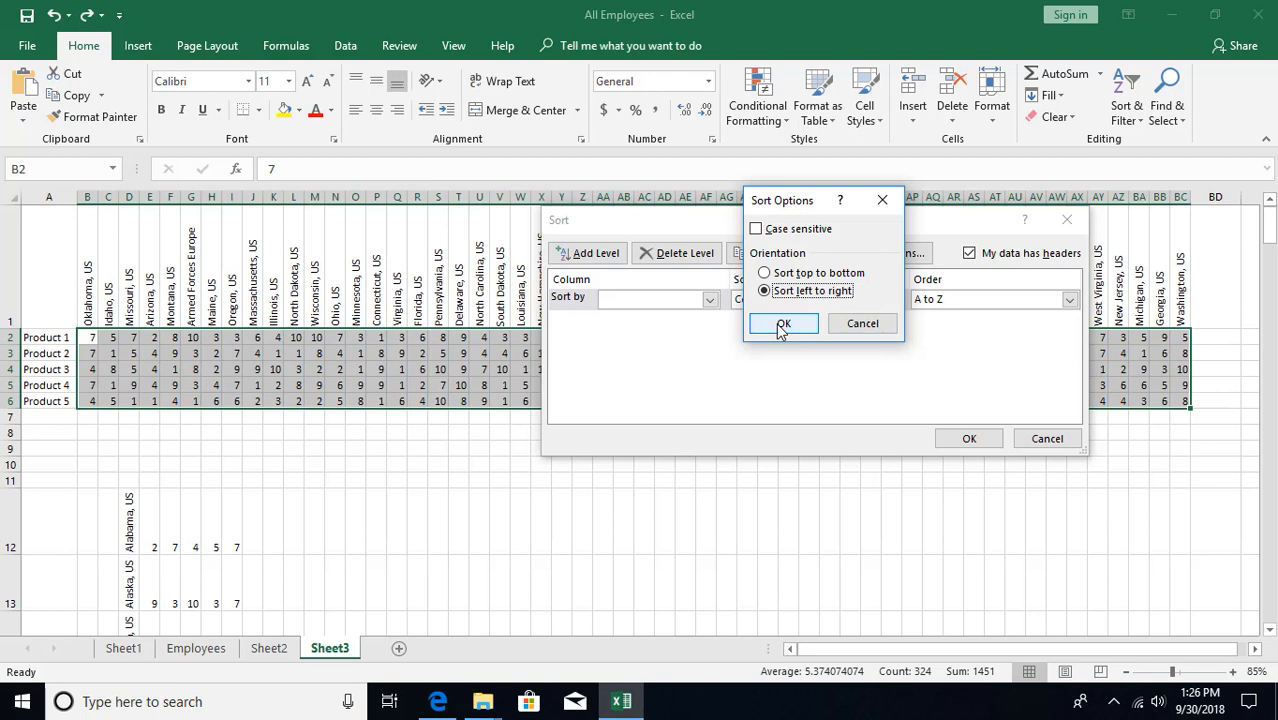
click(783, 325)
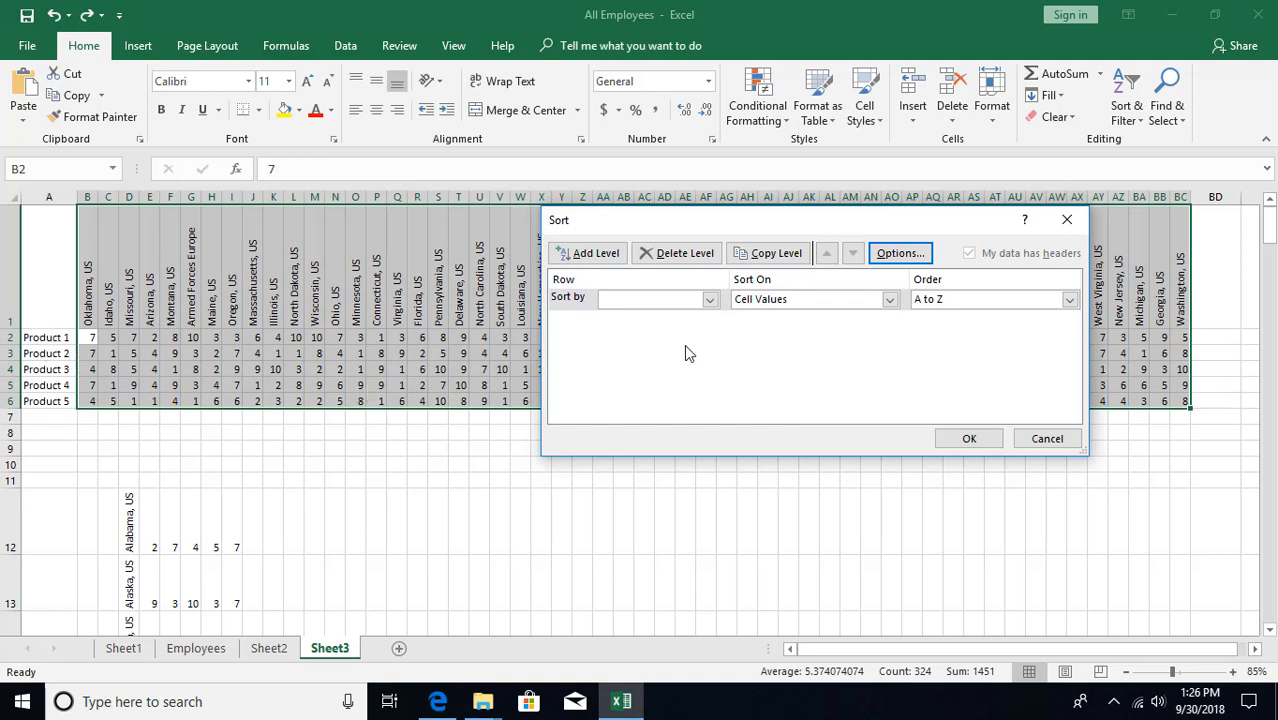
Sort the table's columns by Row 1 on cell values from A to Z
click(710, 301)
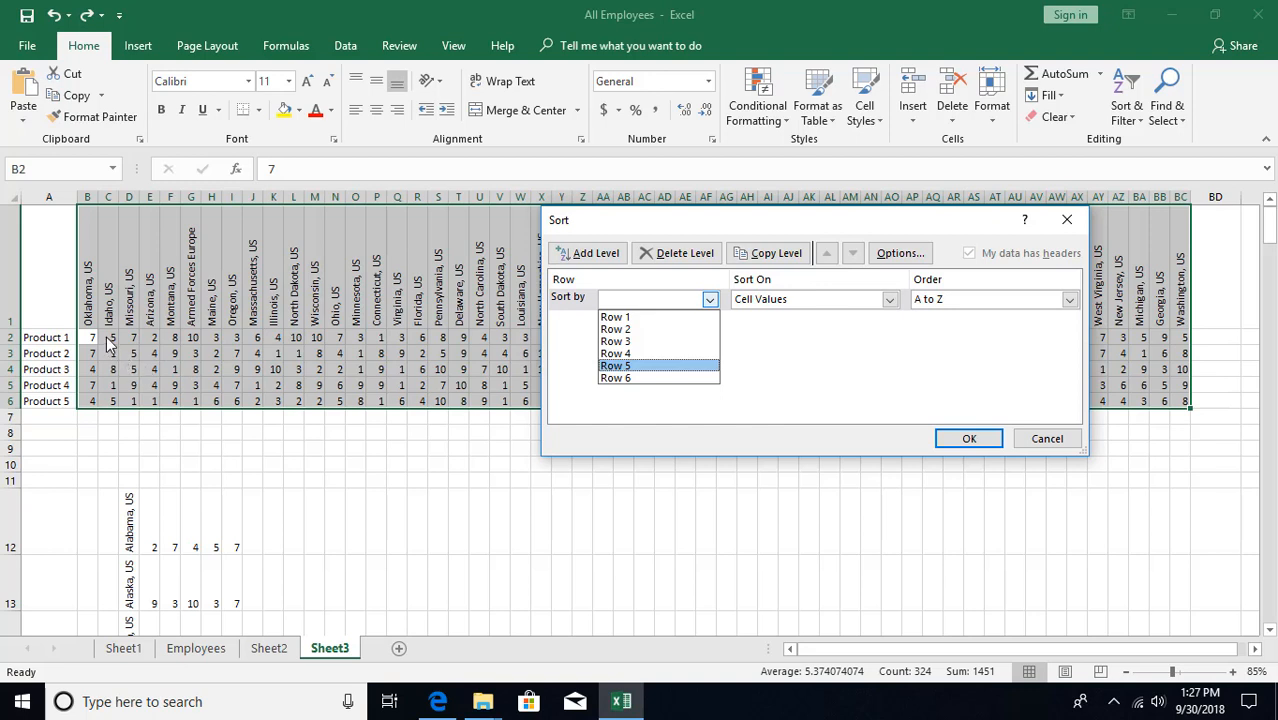
click(620, 318)
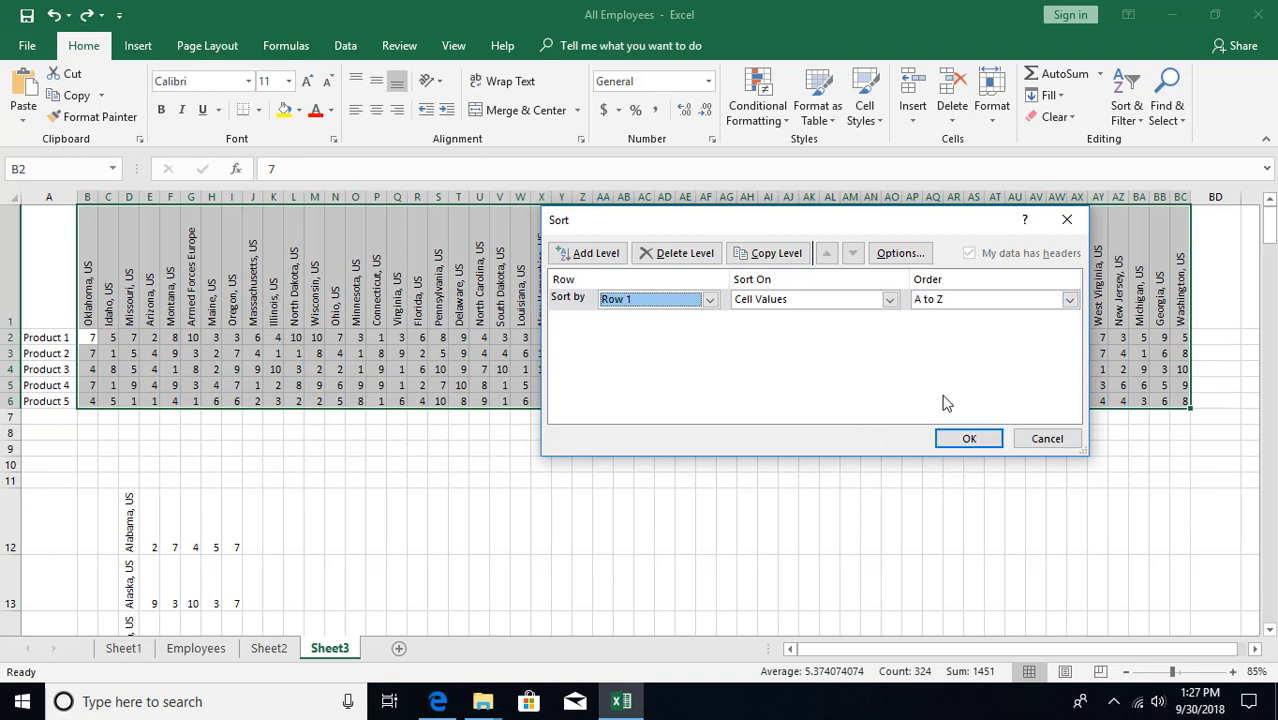
click(970, 439)
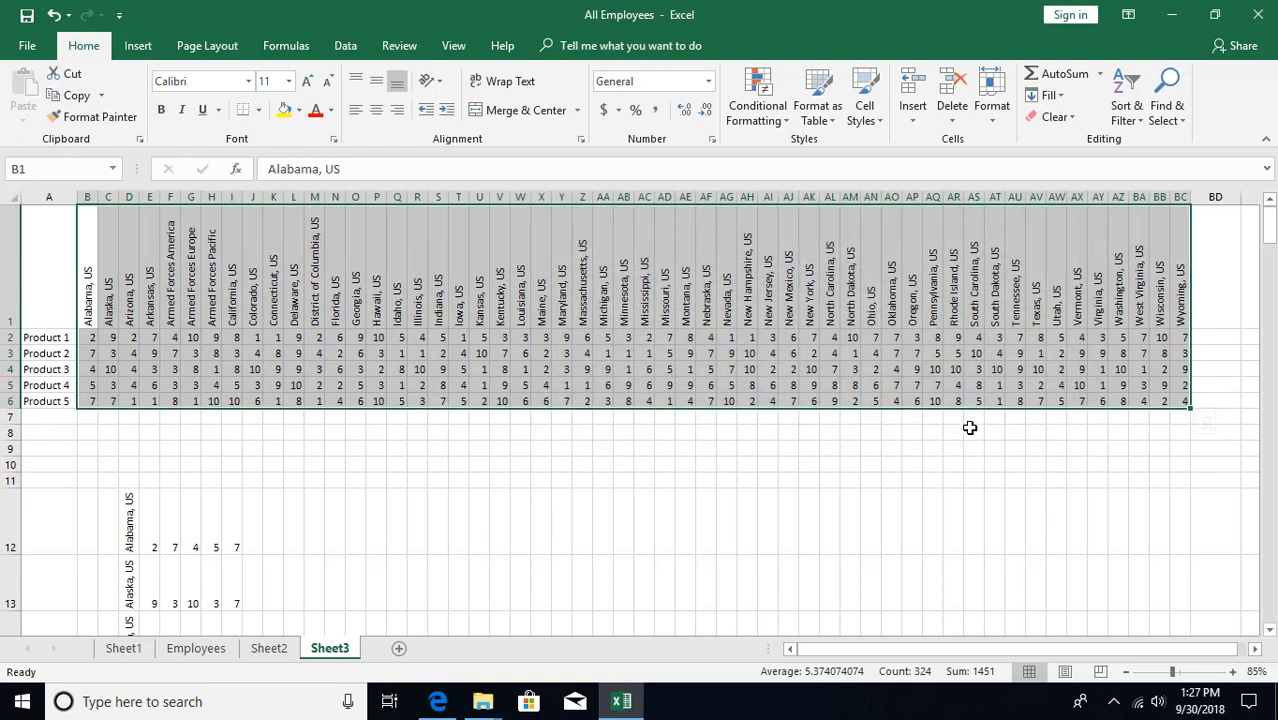
Examine the order of the state headings and the product values beneath them in the table at B1
ctrl+scroll(970, 418, up, 6)
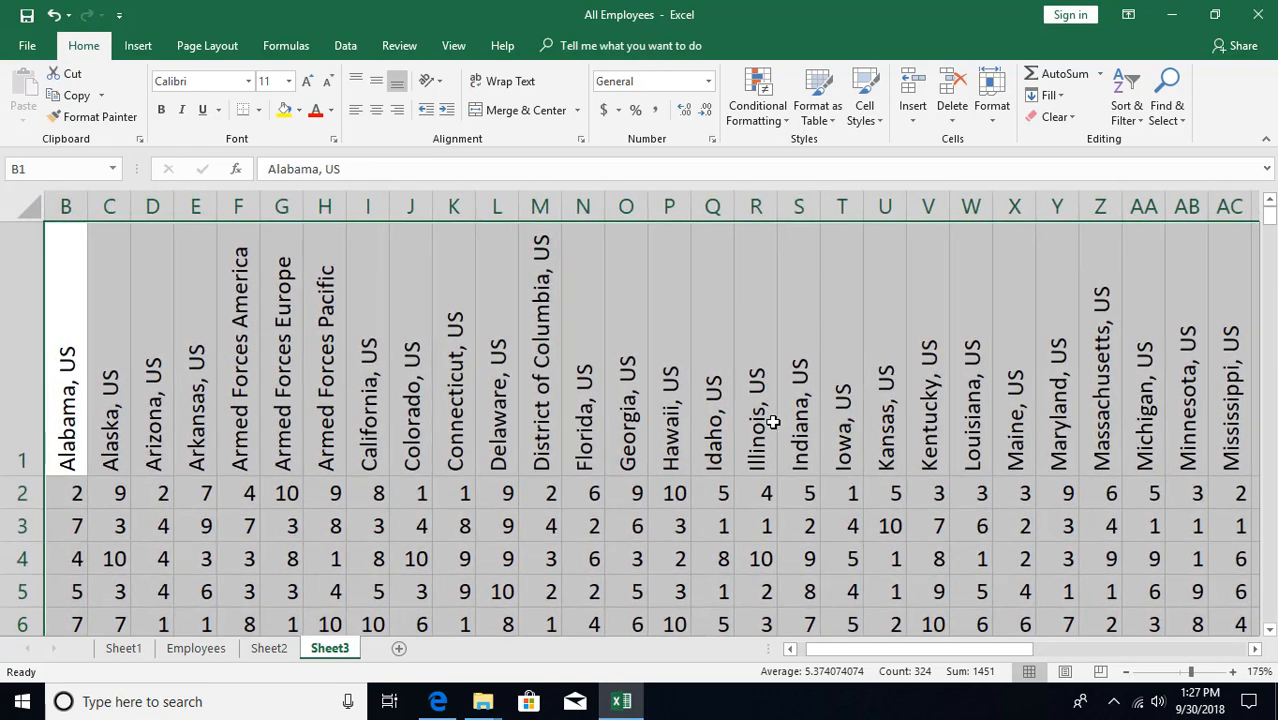
click(770, 421)
key(ctrl+Home)
ctrl+scroll(772, 421, down, 3)
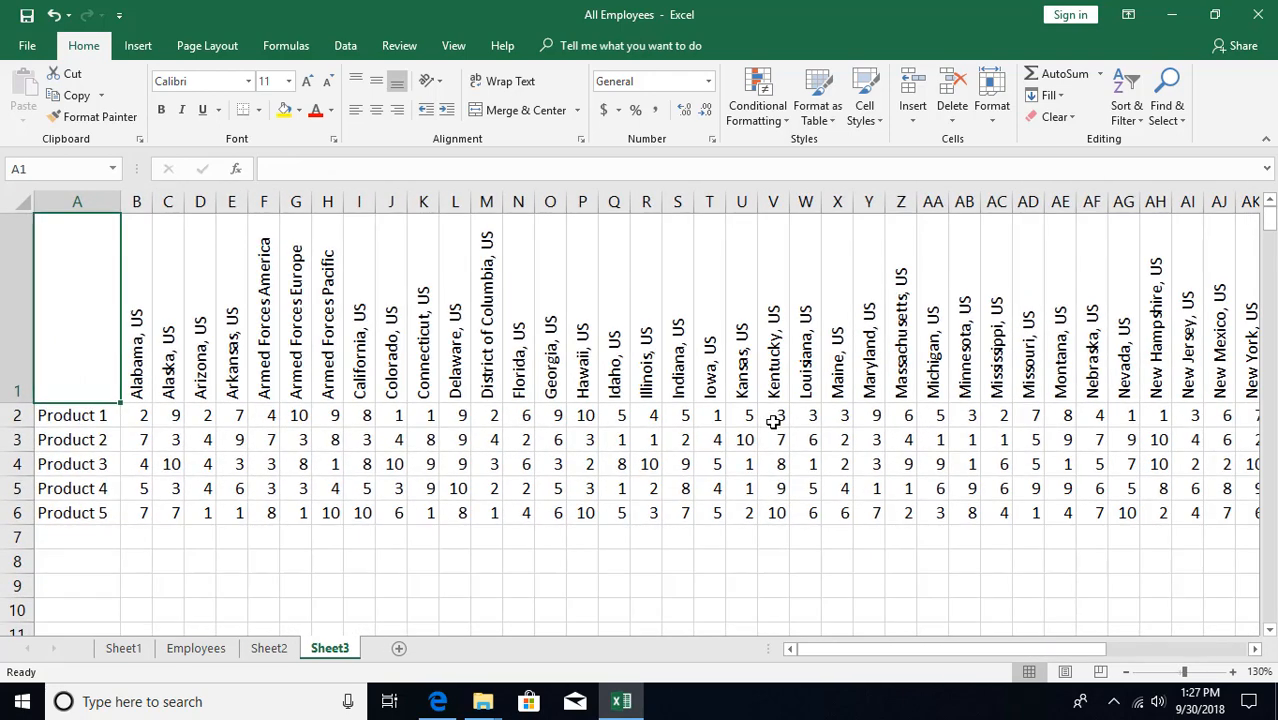
scroll(772, 421, down, 2)
scroll(770, 422, up, 2)
scroll(424, 585, down, 1)
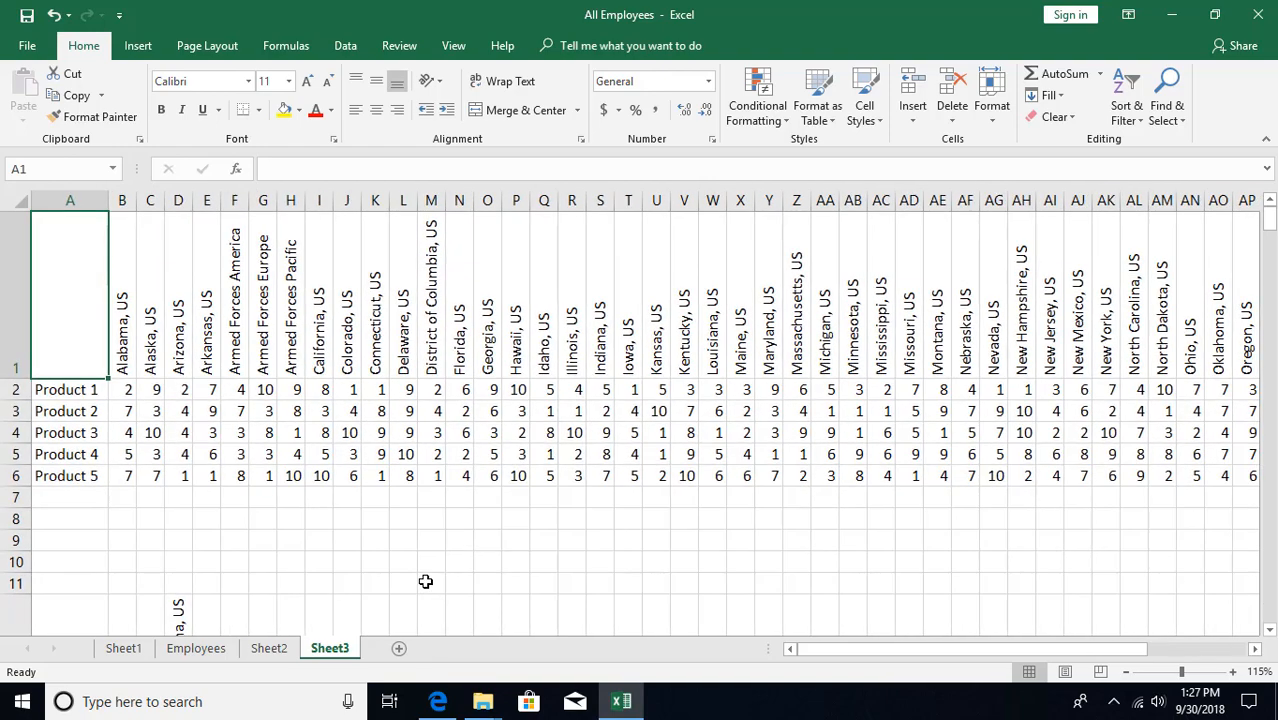
Add a new blank worksheet after Sheet3
click(194, 660)
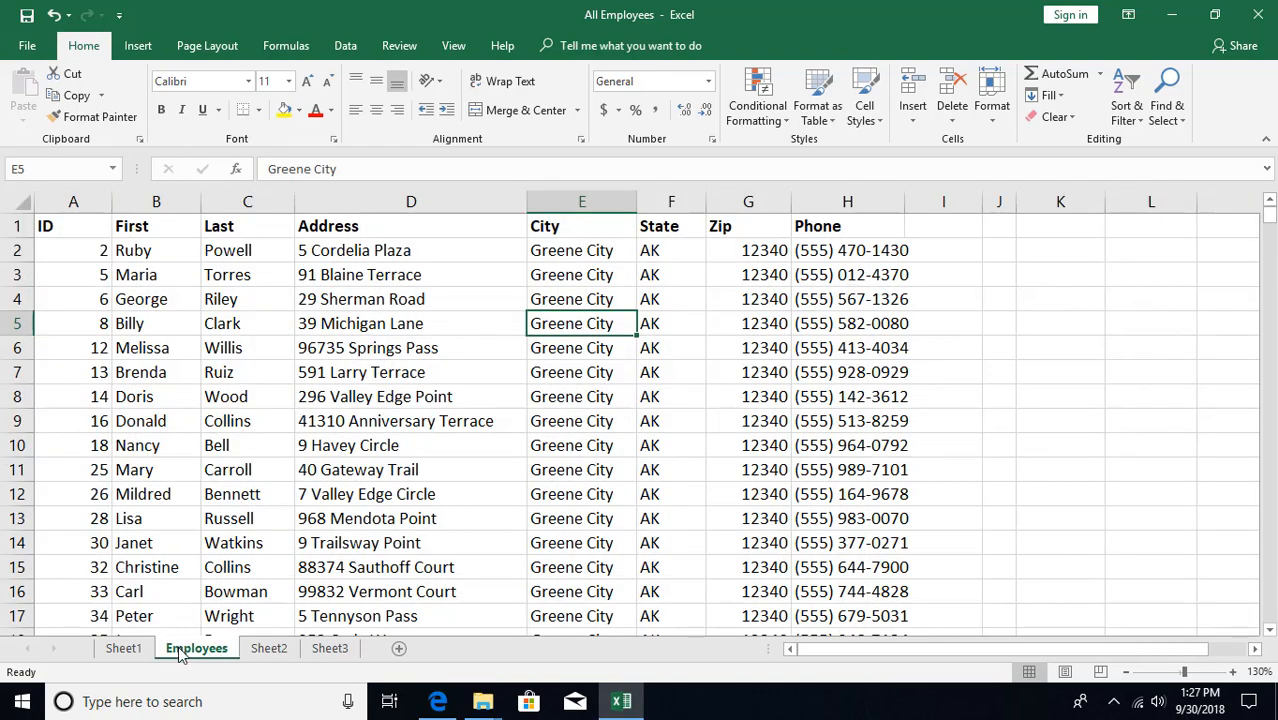
click(268, 648)
click(329, 640)
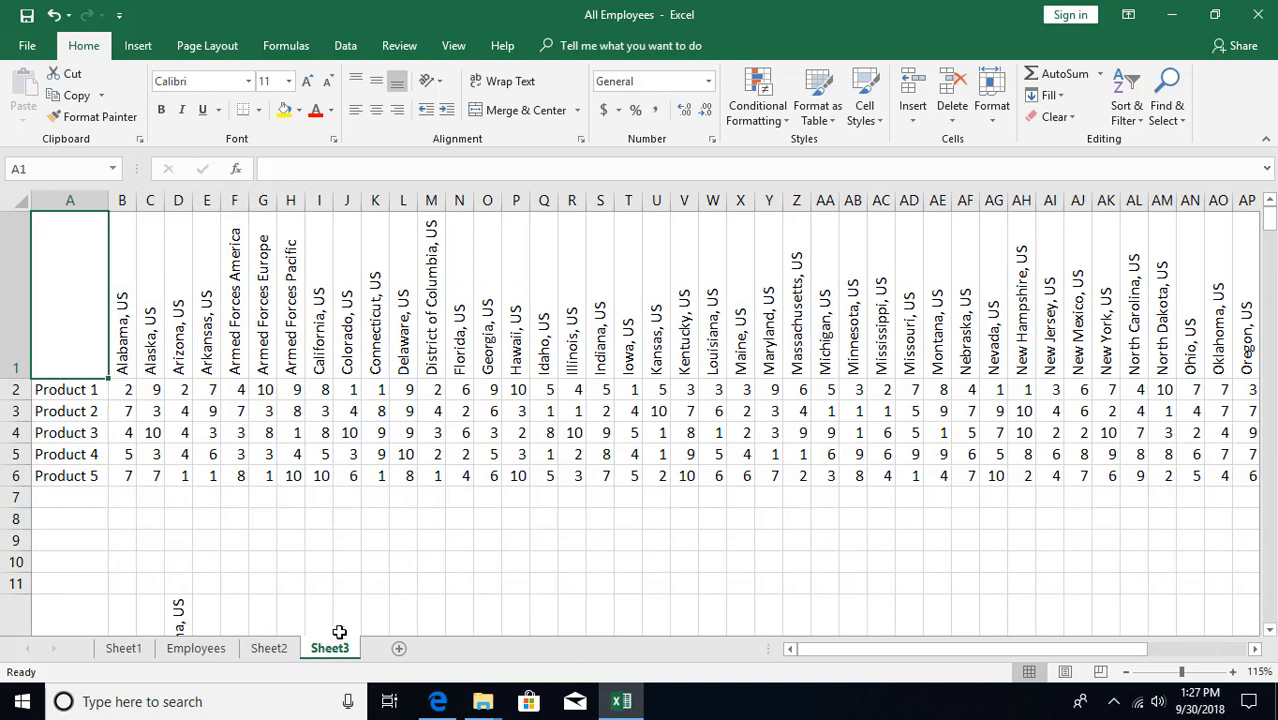
click(398, 648)
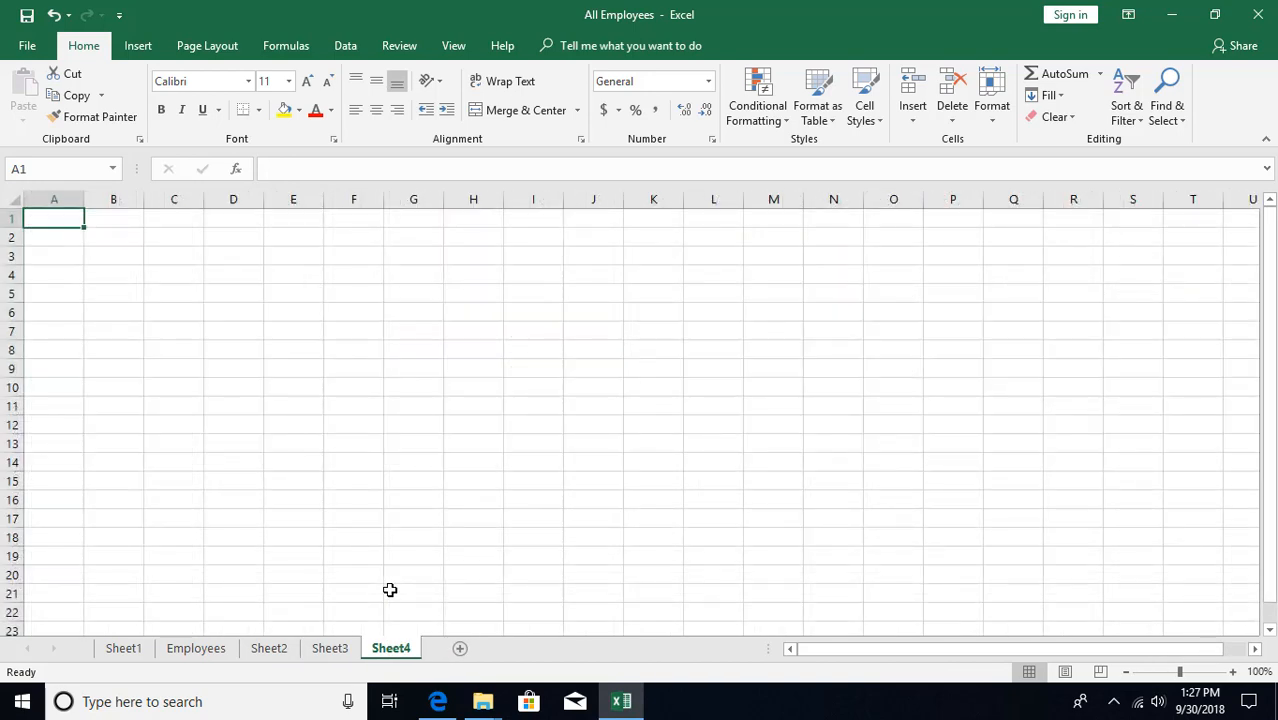
Copy the ten random names from the name generator page in Edge into A1:A10 with destination formatting, and autofit column A
key(alt+Tab)
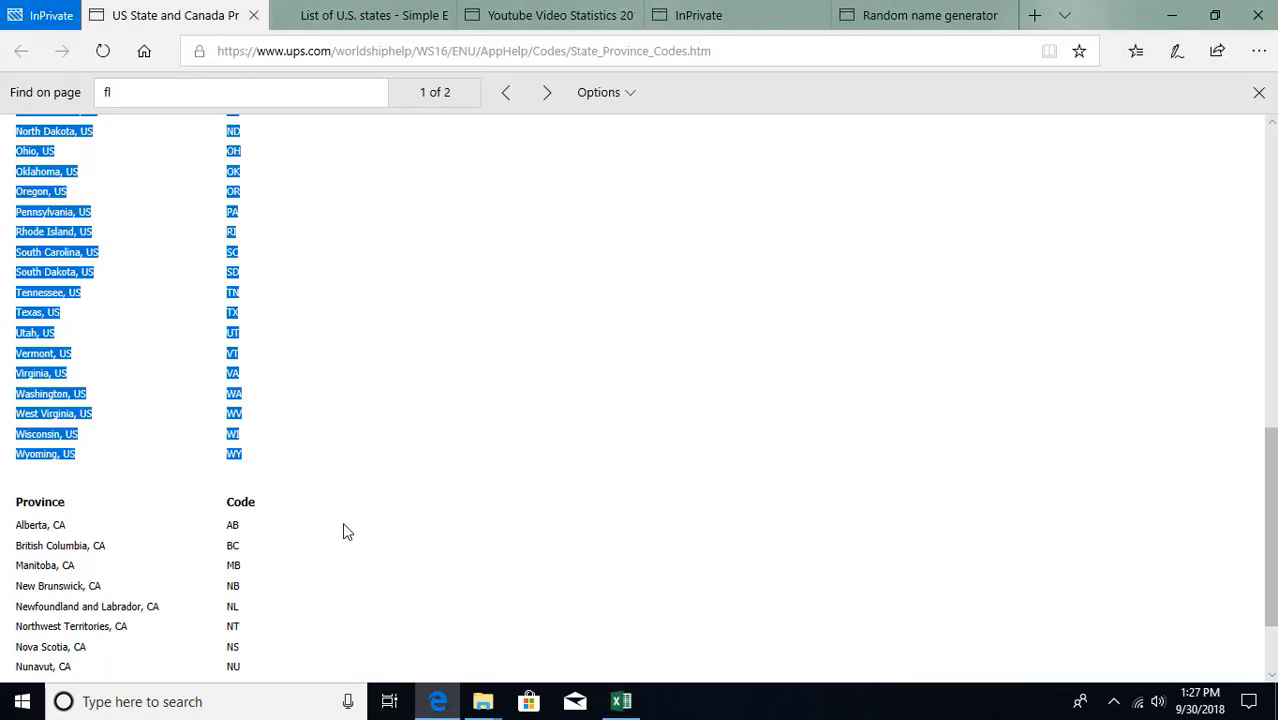
click(905, 17)
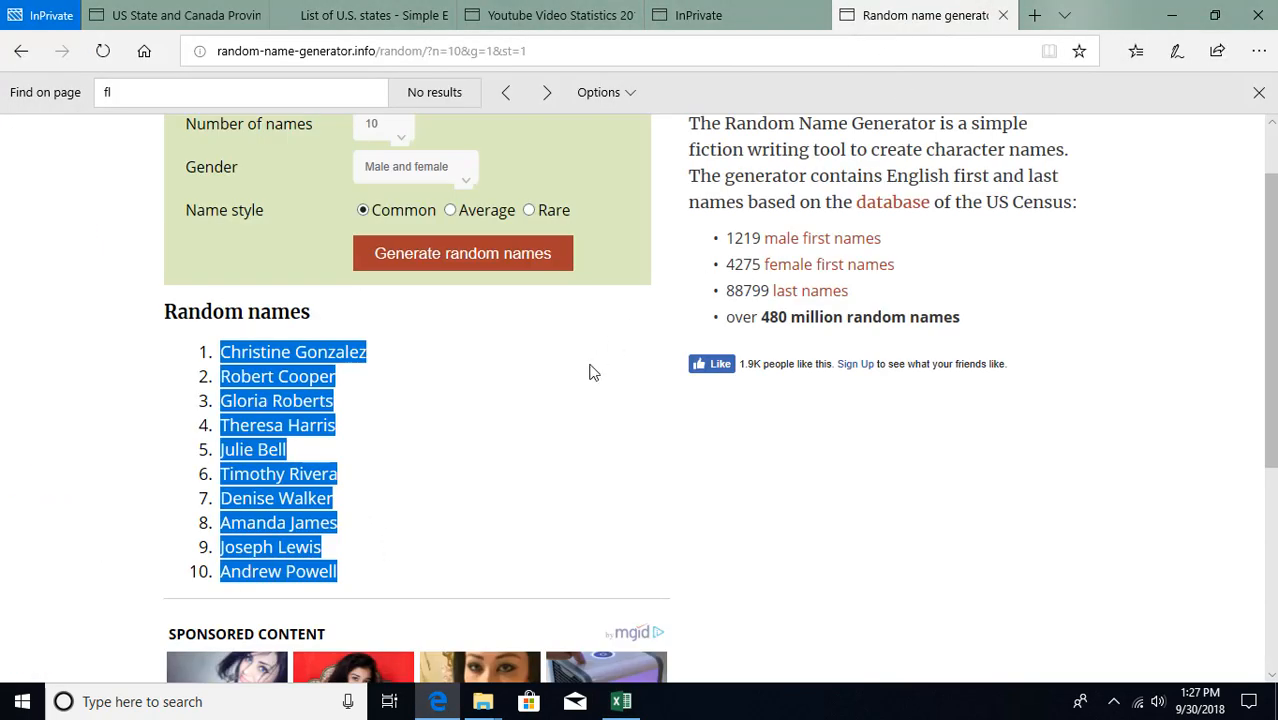
key(alt+Tab)
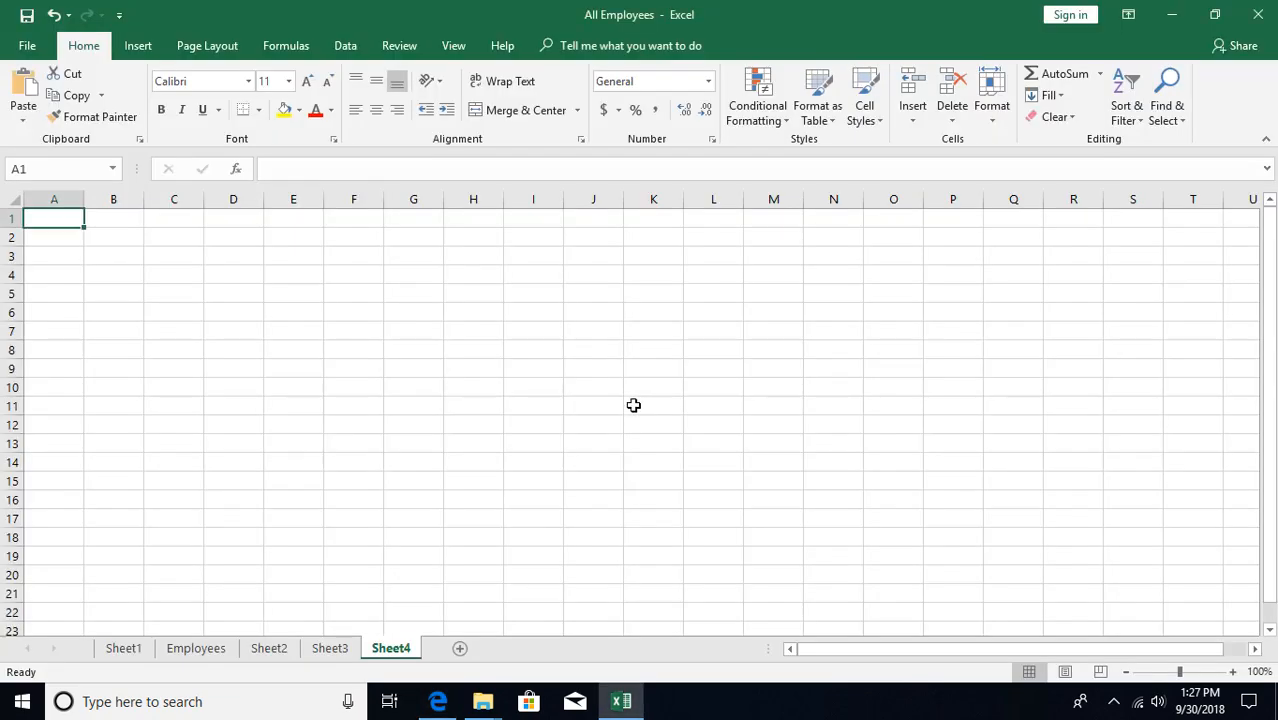
text(1. Christine Gonzalez 2. Robert Cooper 3. Gloria Roberts 4. Theresa Harris 5. Julie Bell 6. Timothy Rivera 7. Denise Walker 8. Amanda James 9. Joseph Lewis 10. Andrew Powell)
key(ctrl)
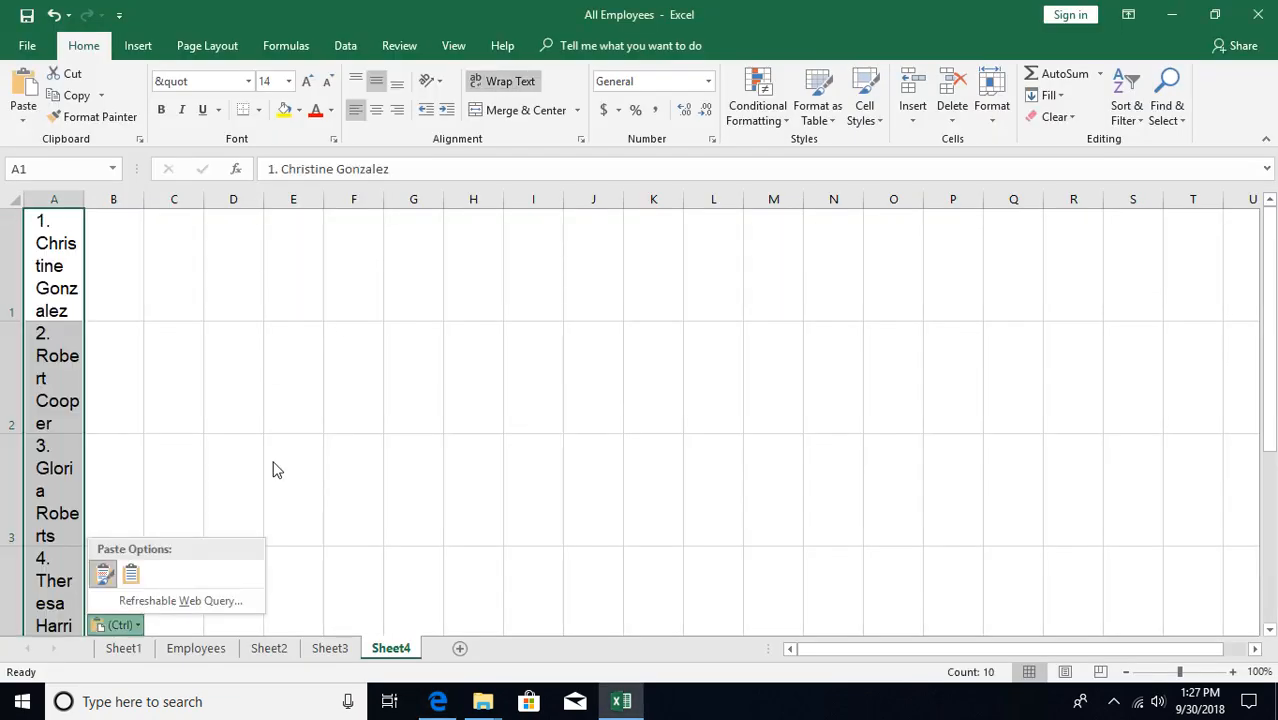
click(128, 573)
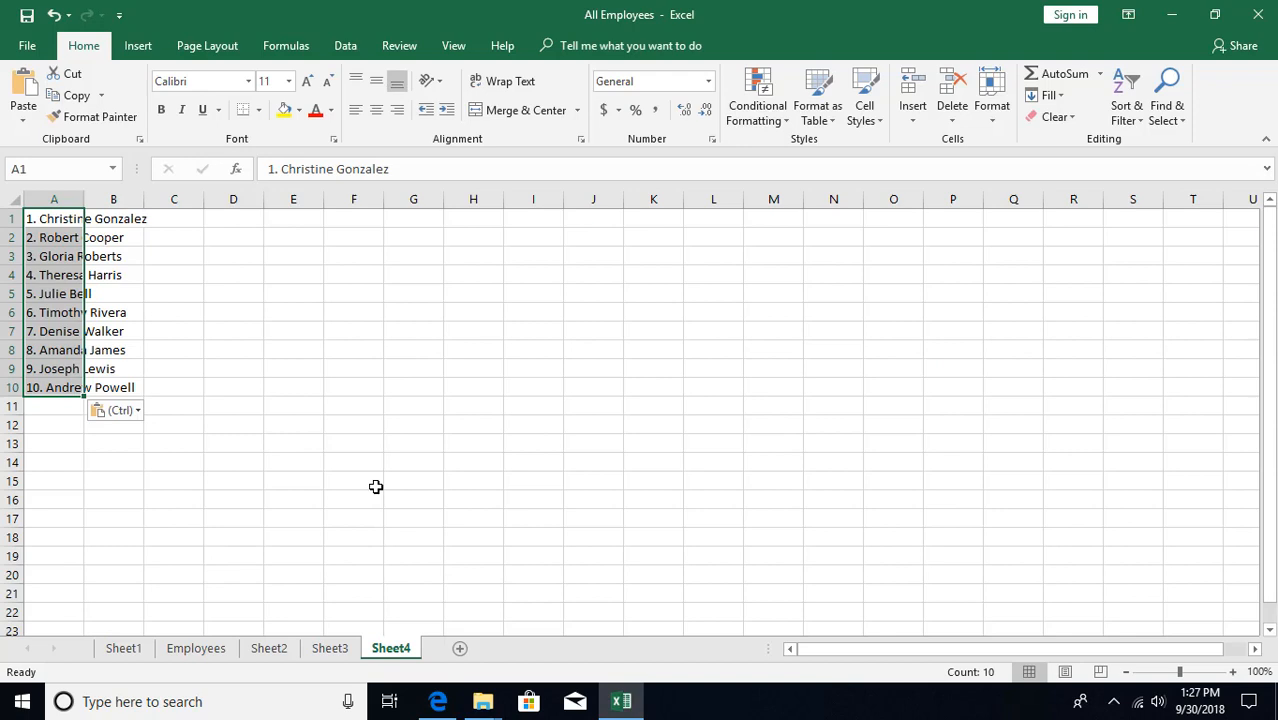
double_click(84, 199)
Insert a row above the names and enter the headings Name in A1 and Region in B1
click(190, 223)
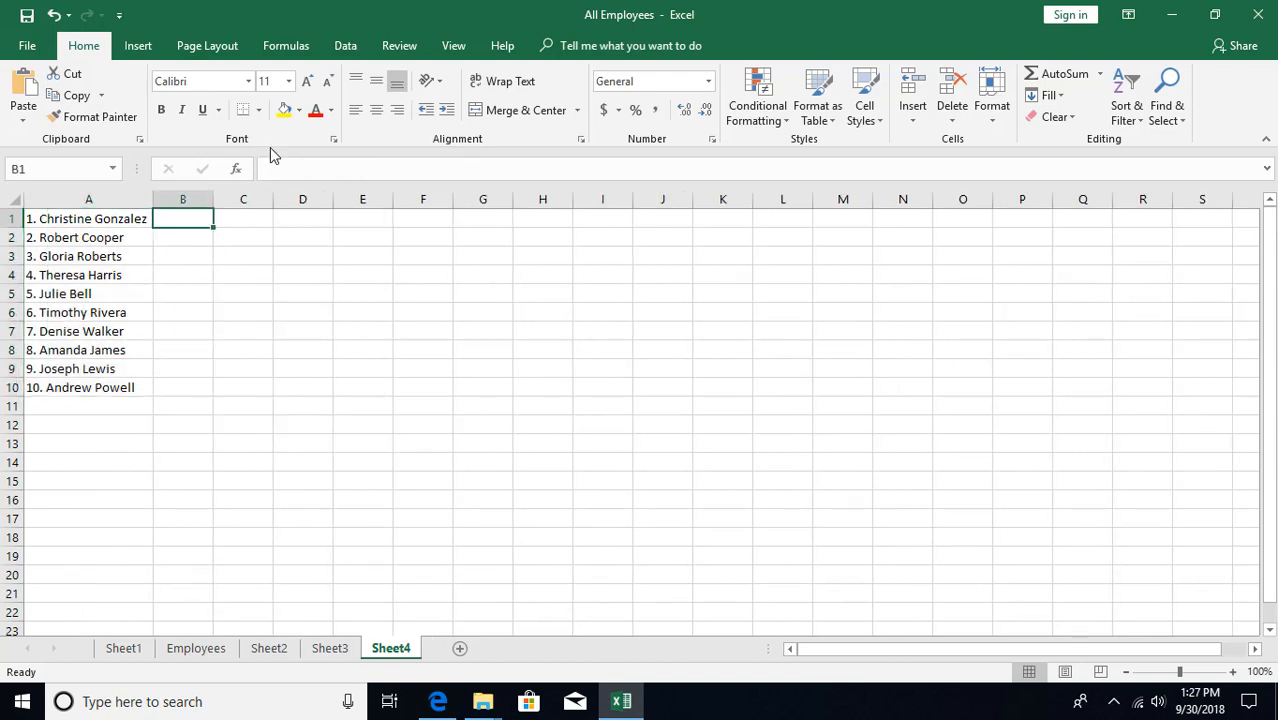
key(Left)
key(alt+i)
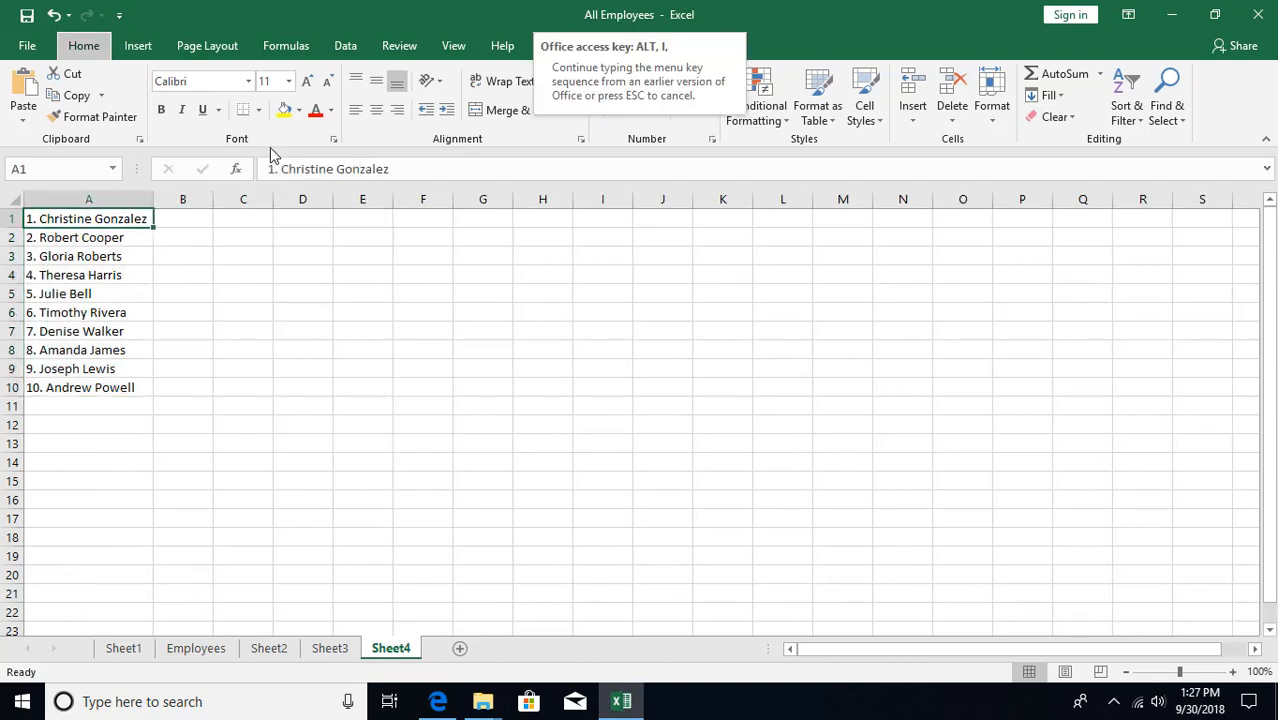
text(r)
text(NAm)
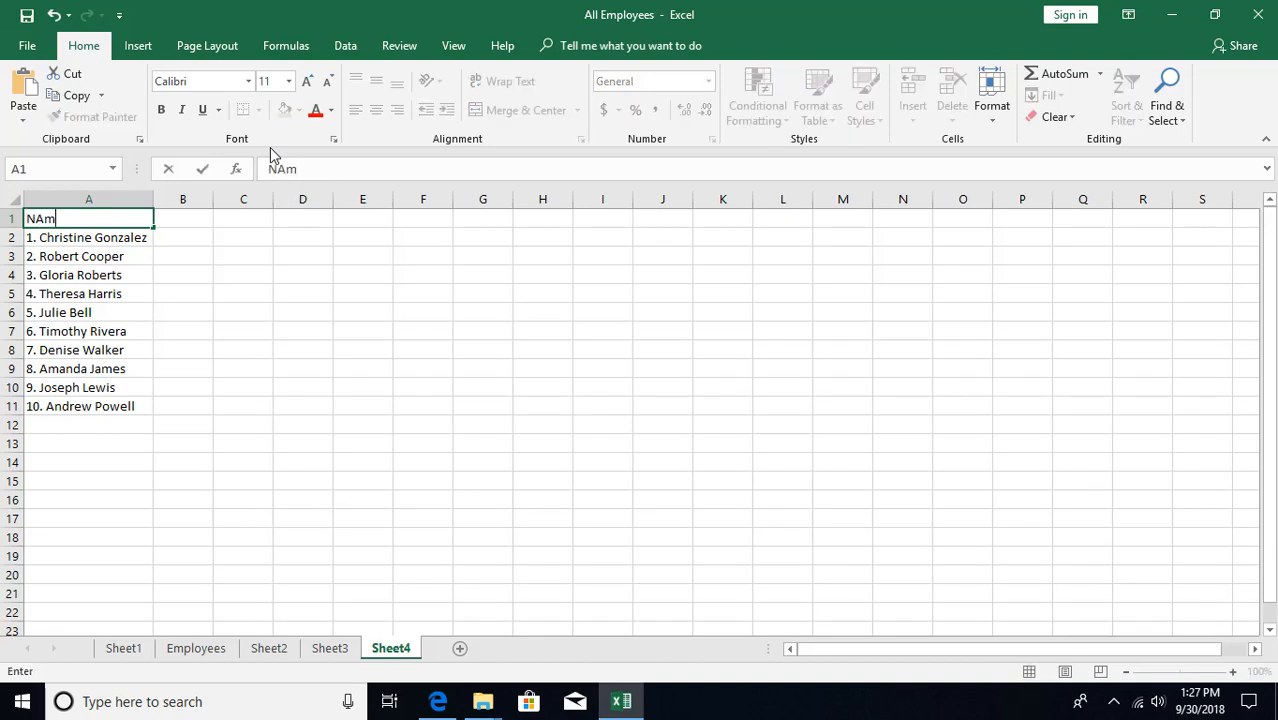
text(e)
key(Return)
key(Up)
key(Right)
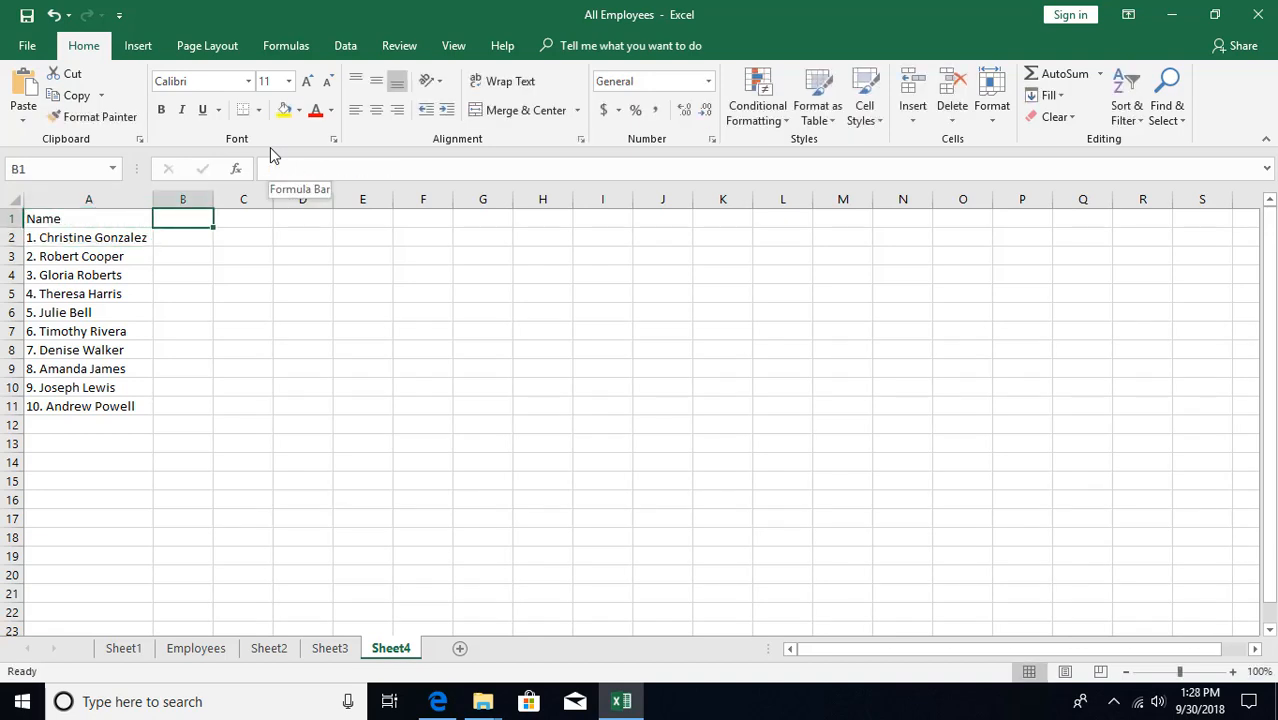
text(Region)
key(Return)
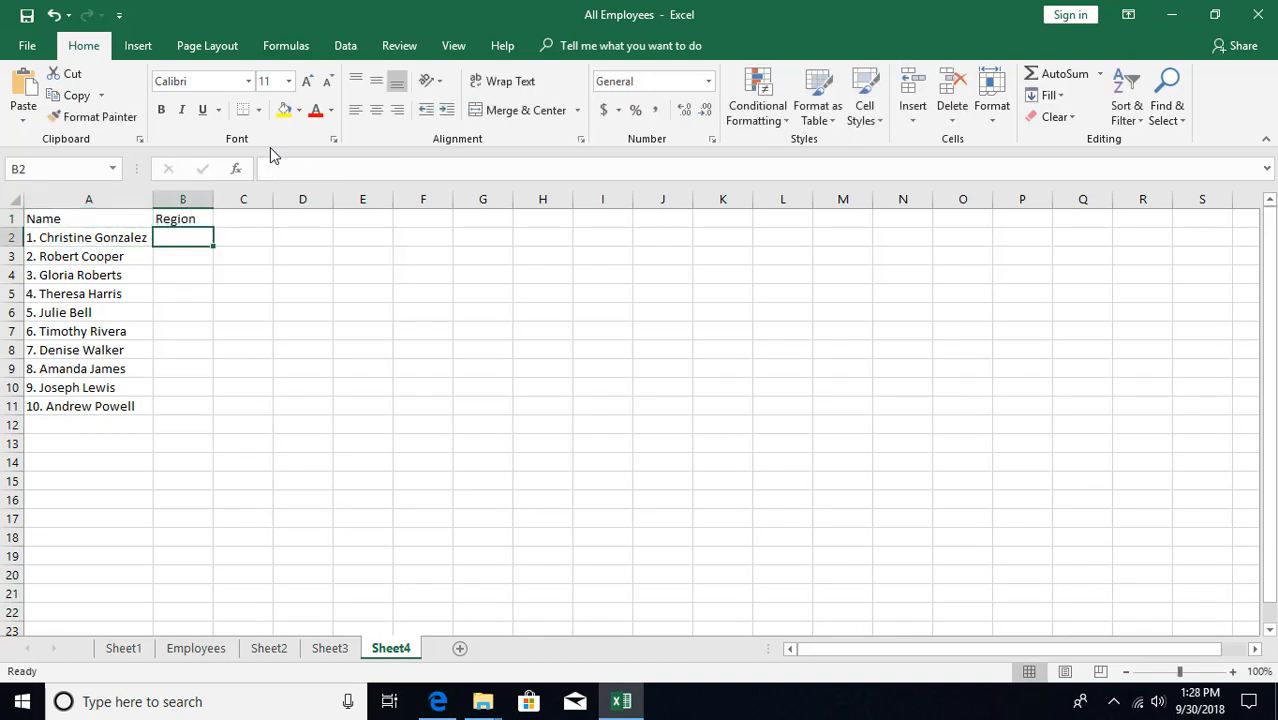
Fill B2:B11 with the regions West, North, South, East, West, North, South, East, East, West
text(West North South East West North)
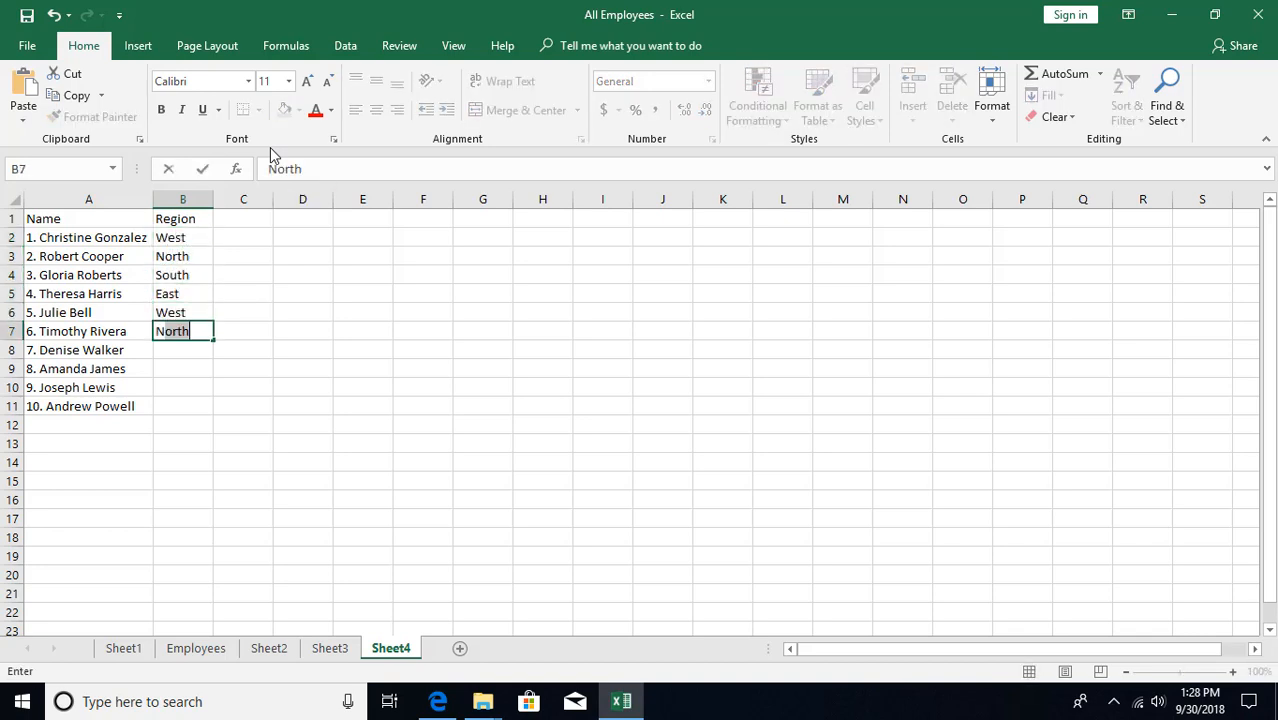
text( South East East West)
key(ctrl+Return)
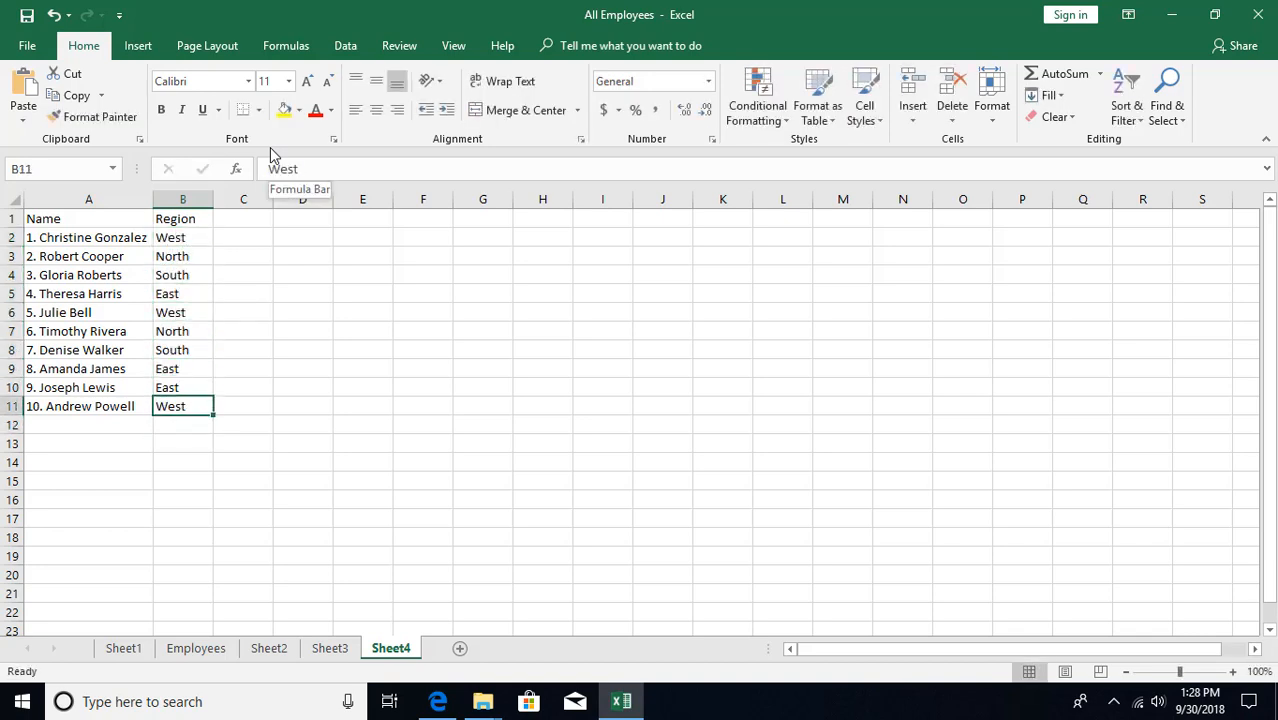
Try to sort the name list by the Region column from A to Z, and undo the sort
drag(171, 240, 176, 303)
click(176, 303)
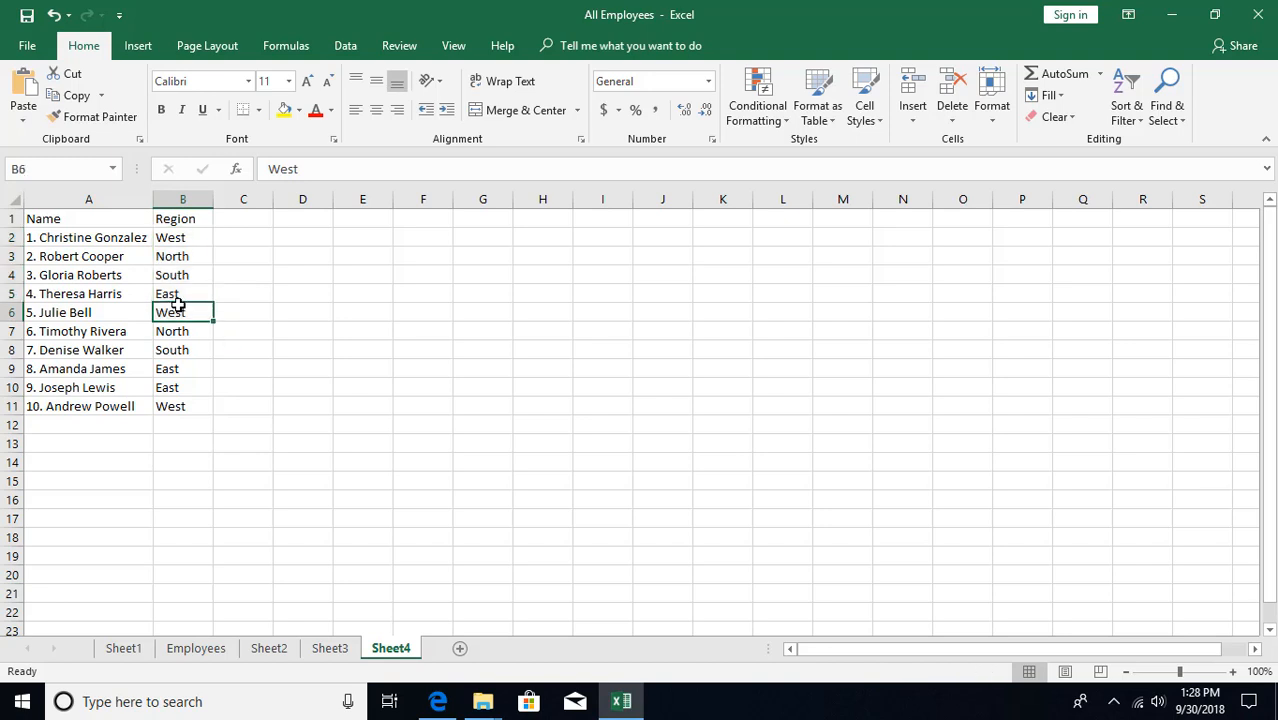
click(1127, 118)
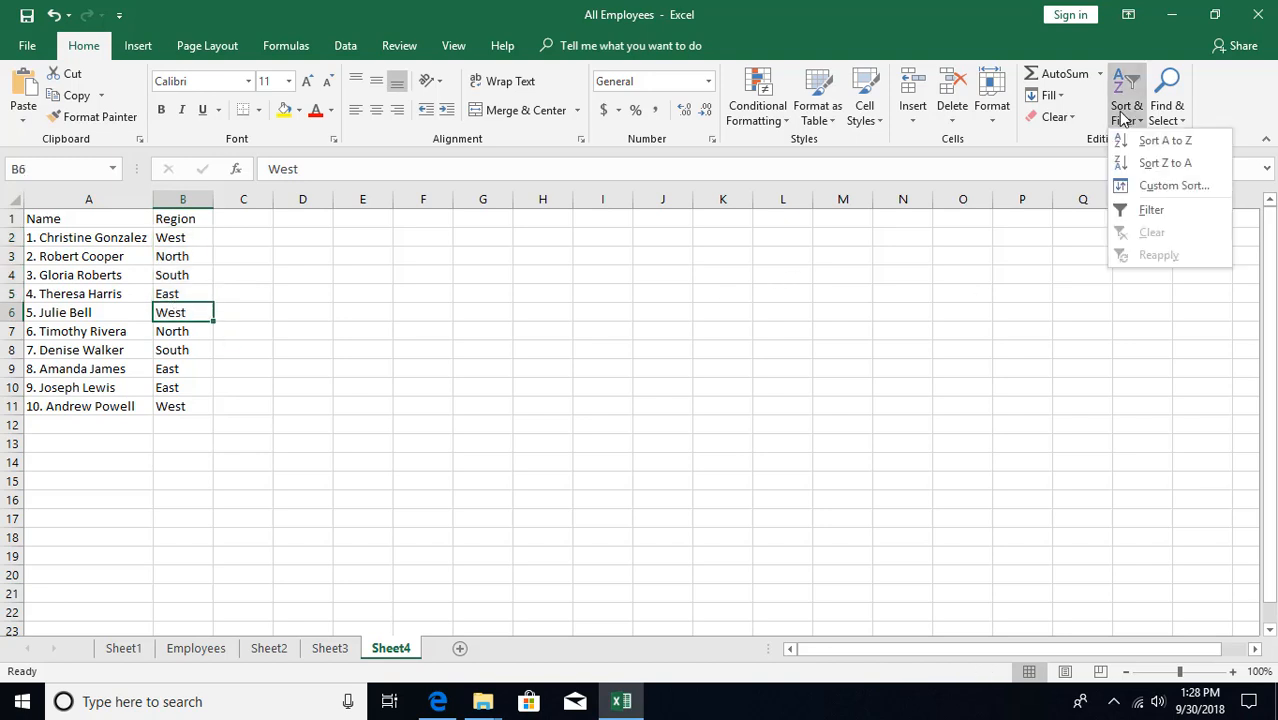
click(1147, 148)
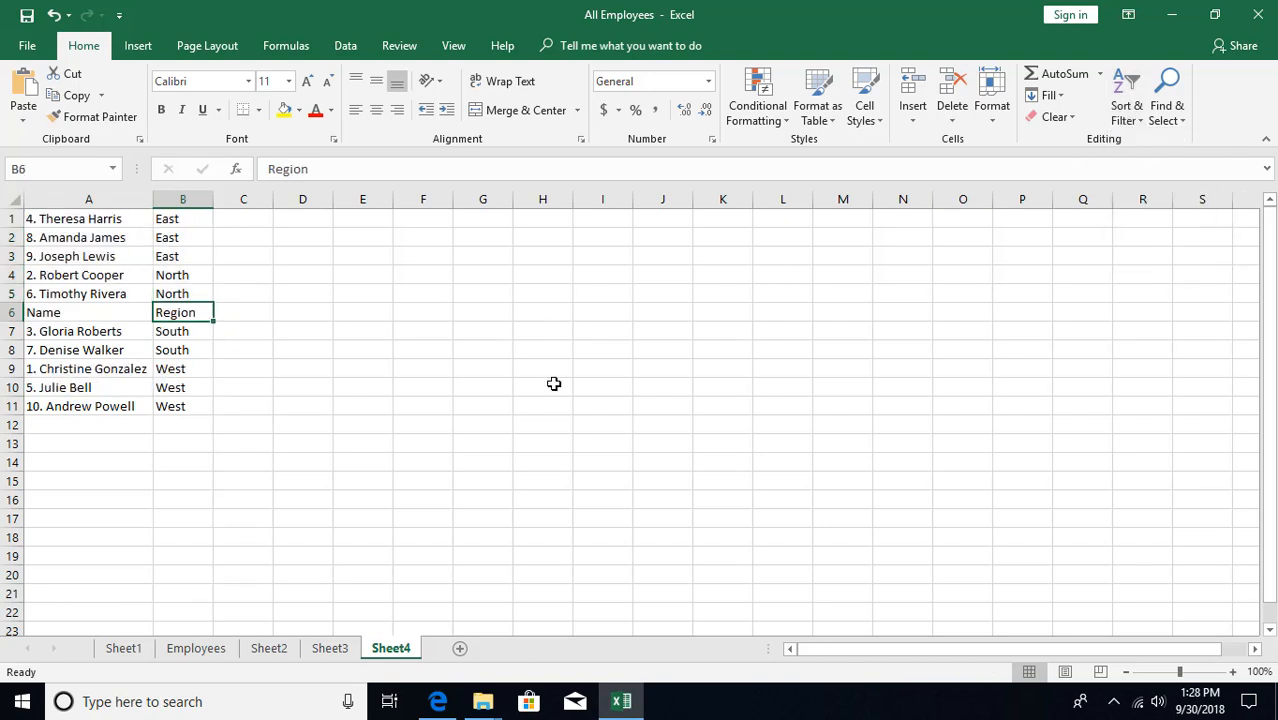
click(60, 314)
click(180, 314)
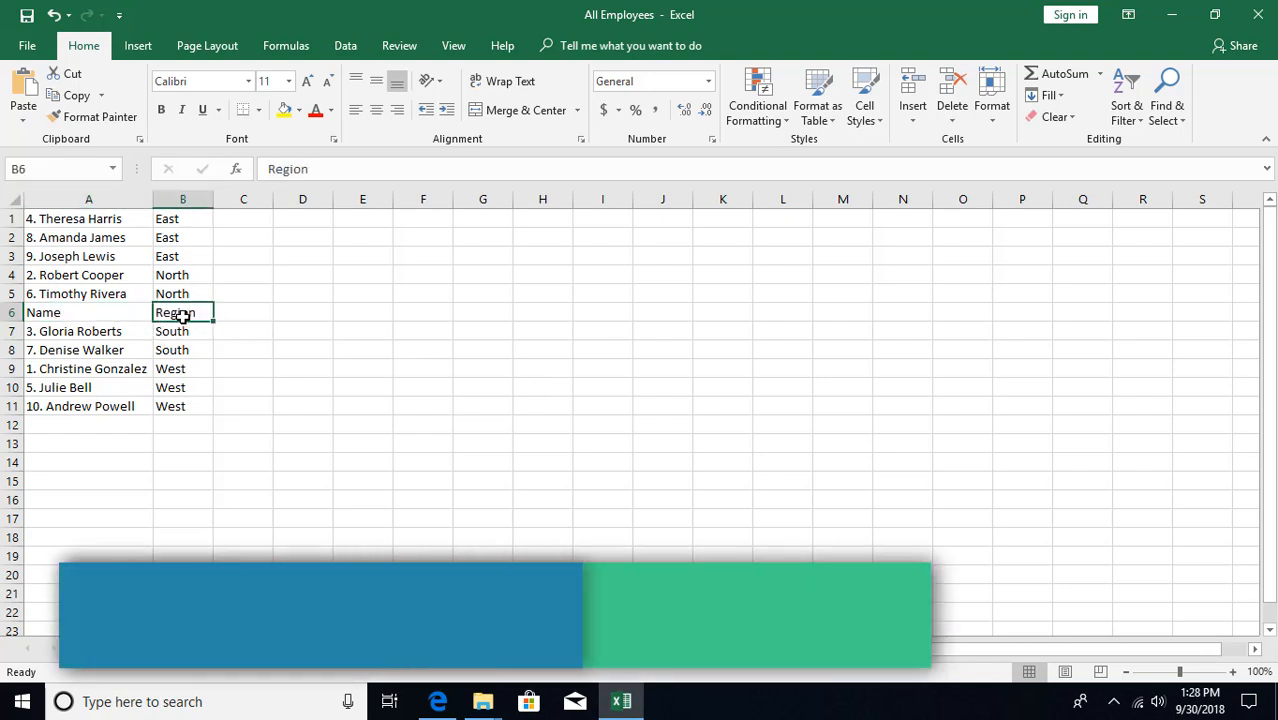
key(ctrl+z)
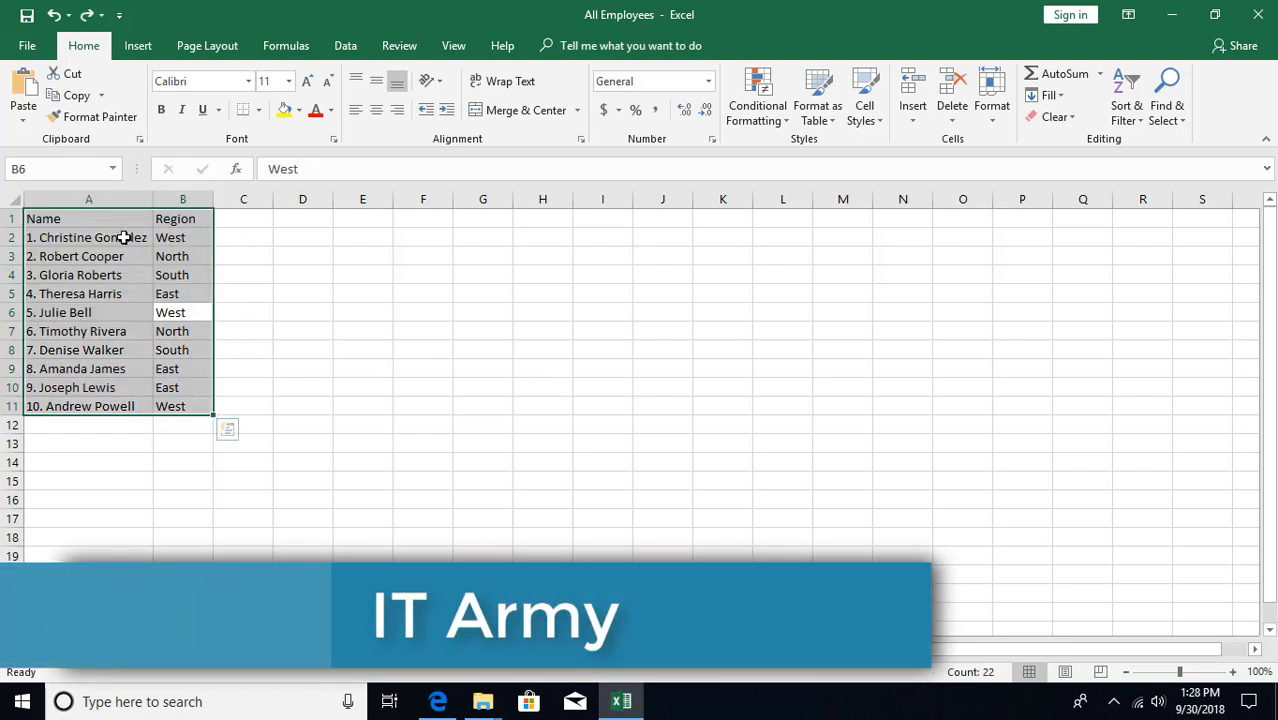
Make the Name and Region headings in A1:B1 bold
drag(107, 224, 171, 214)
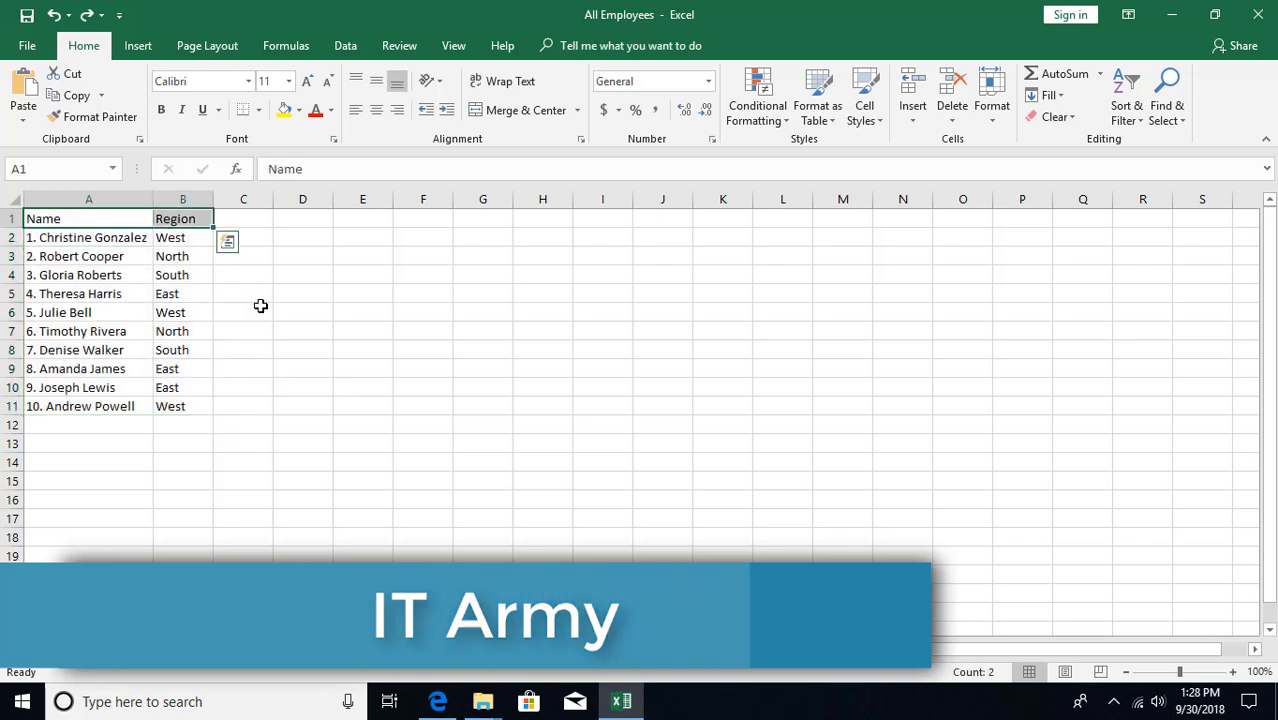
key(ctrl+b)
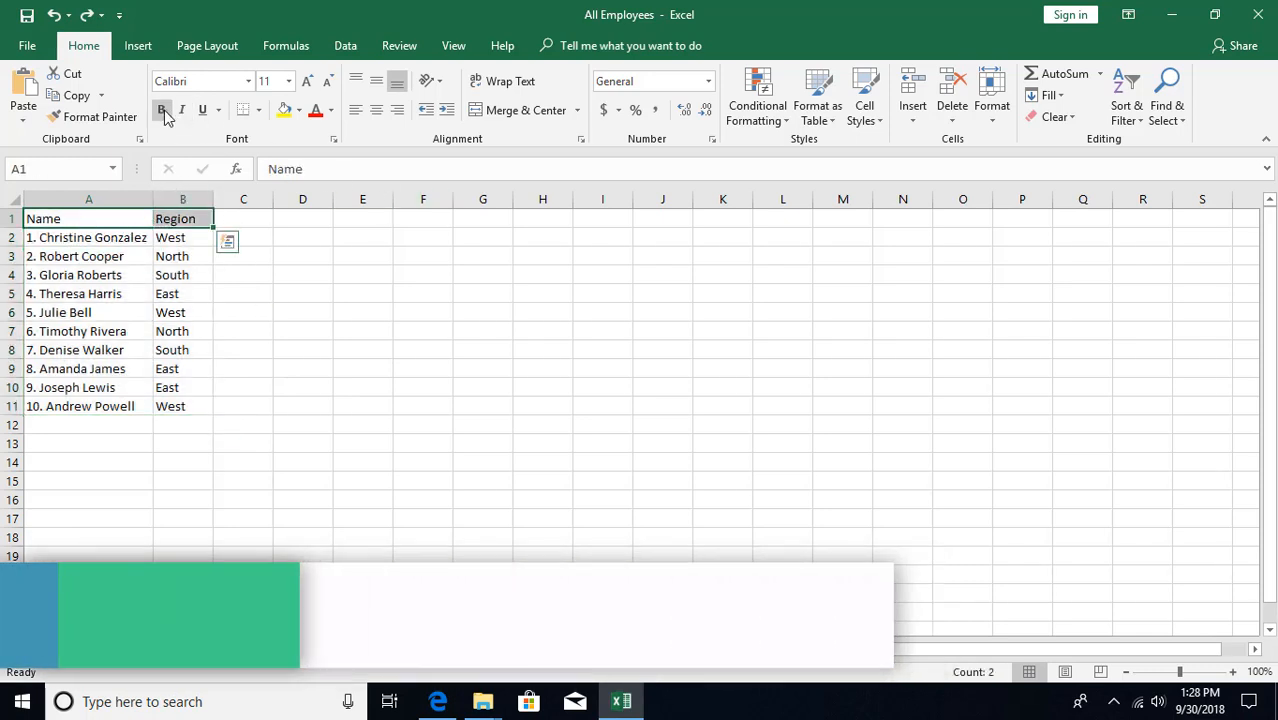
Try to sort the list with the bold headings by the Region column from A to Z, and undo the sort
click(160, 292)
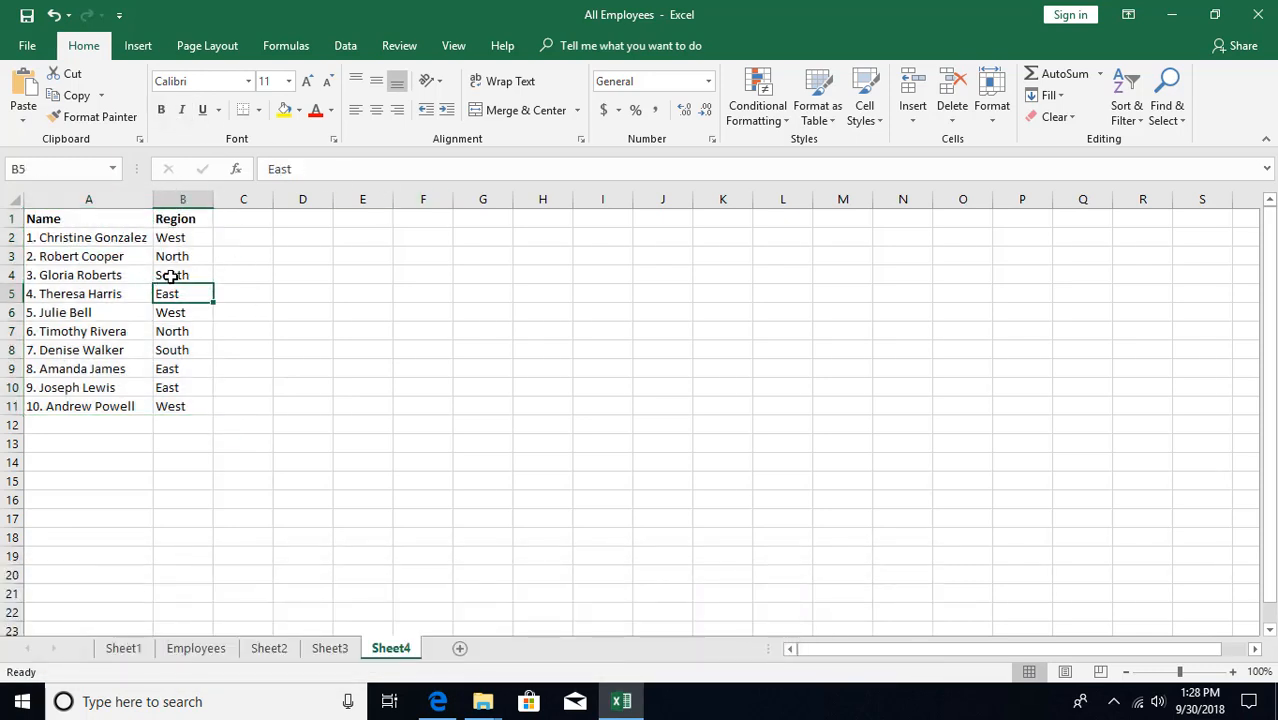
click(1127, 112)
click(1138, 140)
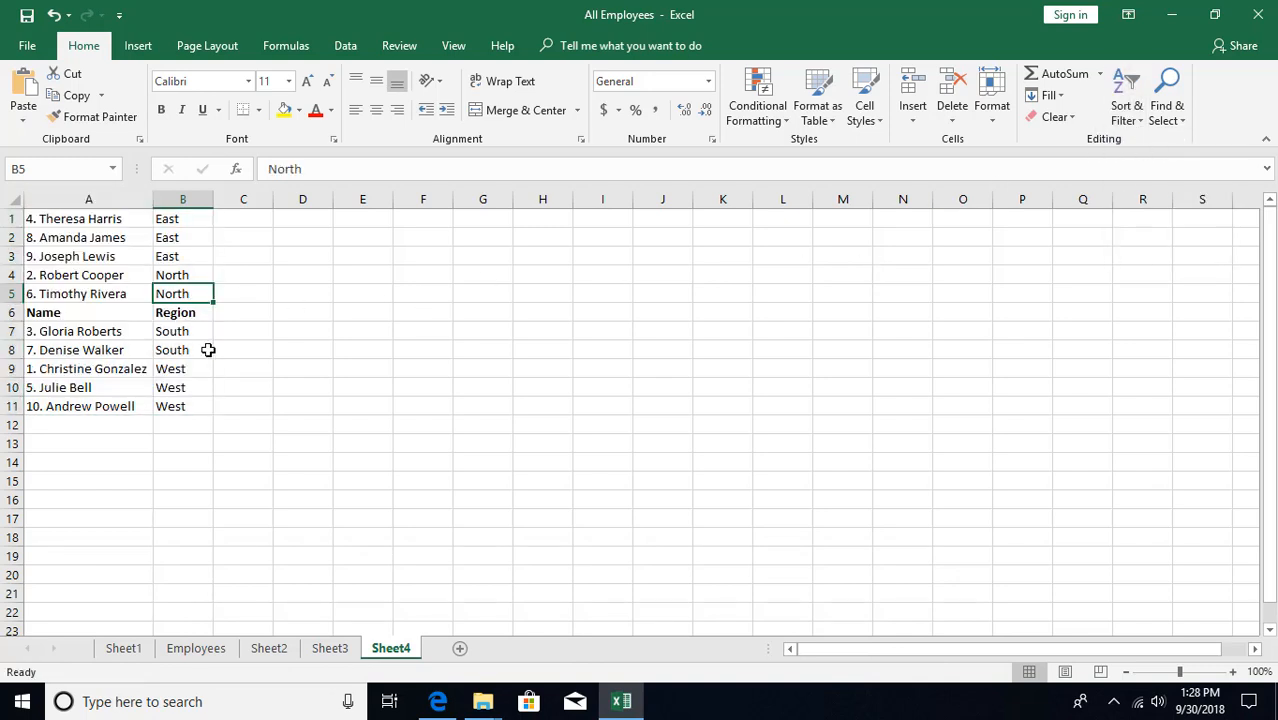
key(ctrl+z)
click(288, 297)
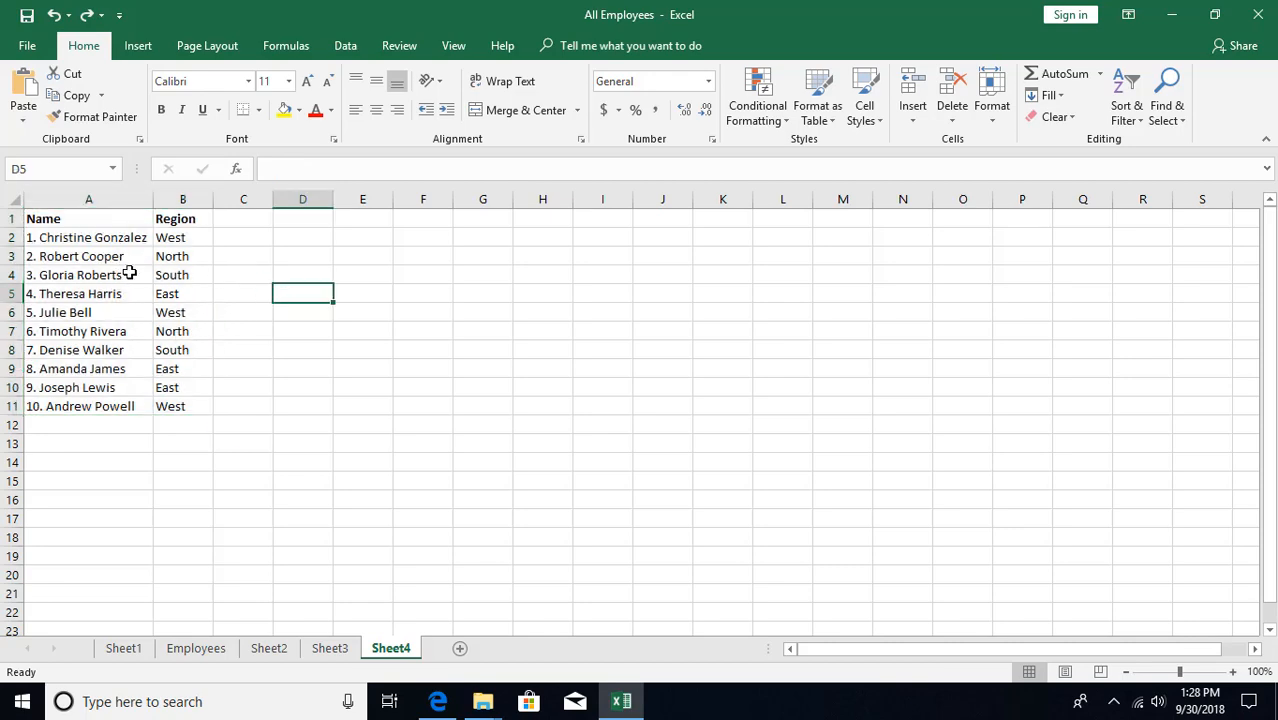
Switch to Sheet1 and sort its Name list in A33:A42 first from A to Z and finally from Z to A
click(325, 651)
click(121, 652)
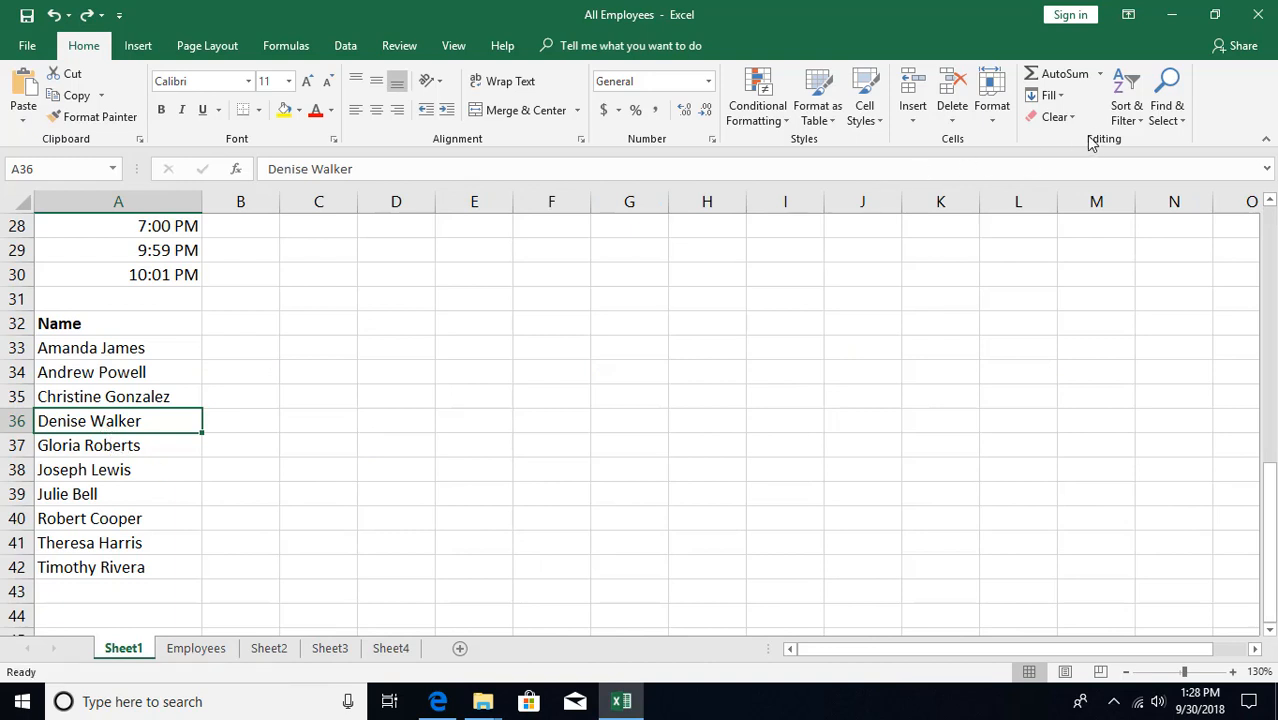
click(1127, 100)
click(1145, 141)
click(1127, 128)
click(1150, 163)
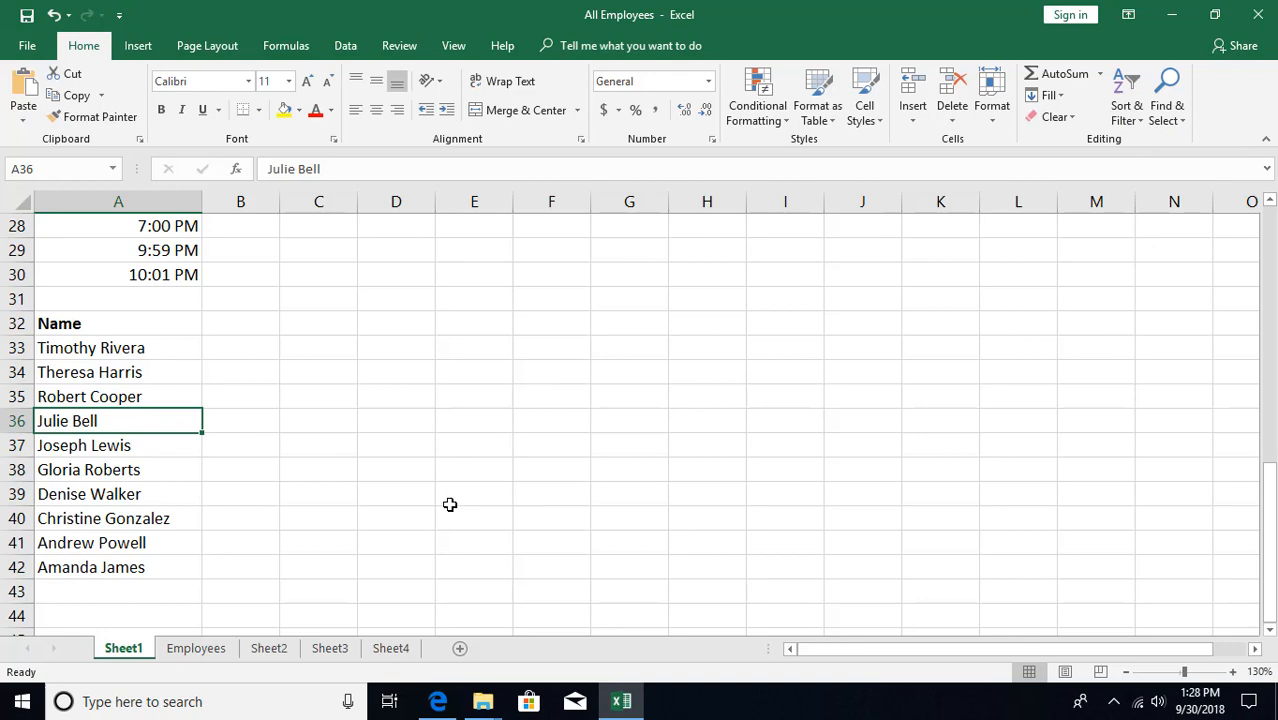
Back on Sheet4, try to sort the list by Region from A to Z with only B5 selected, and undo the sort
click(392, 649)
click(100, 333)
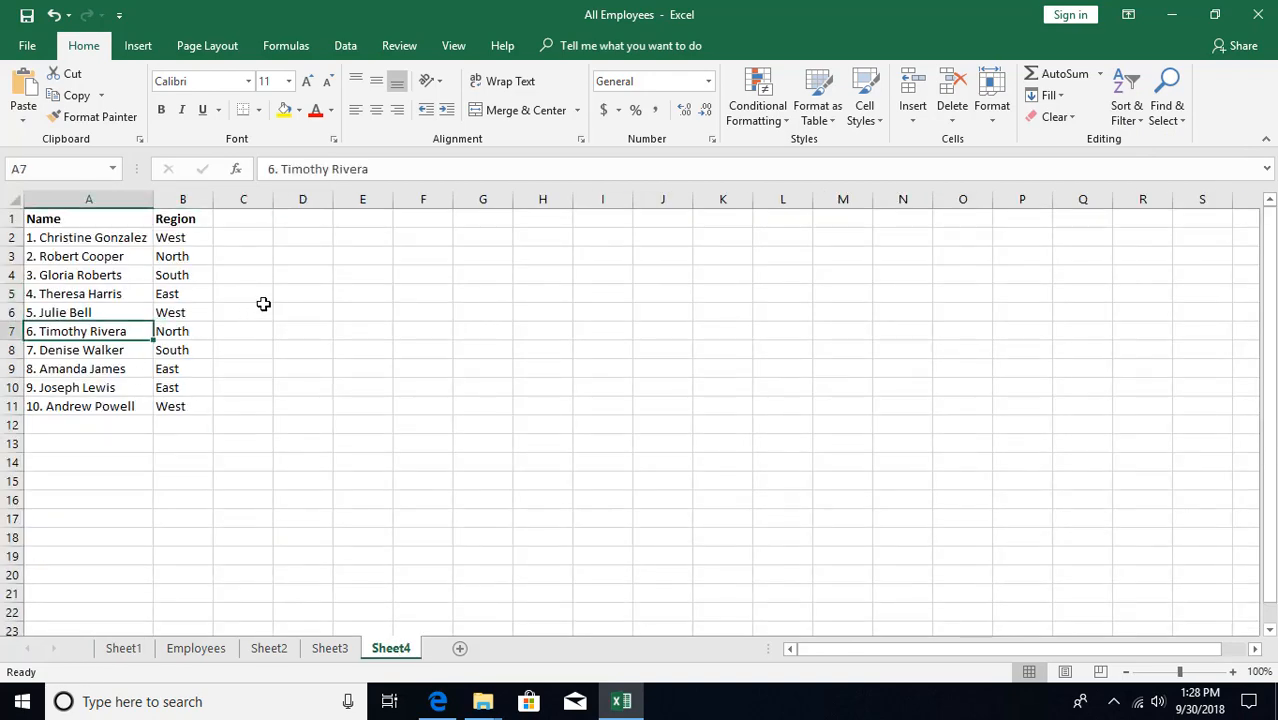
click(186, 291)
ctrl+scroll(636, 376, up, 4)
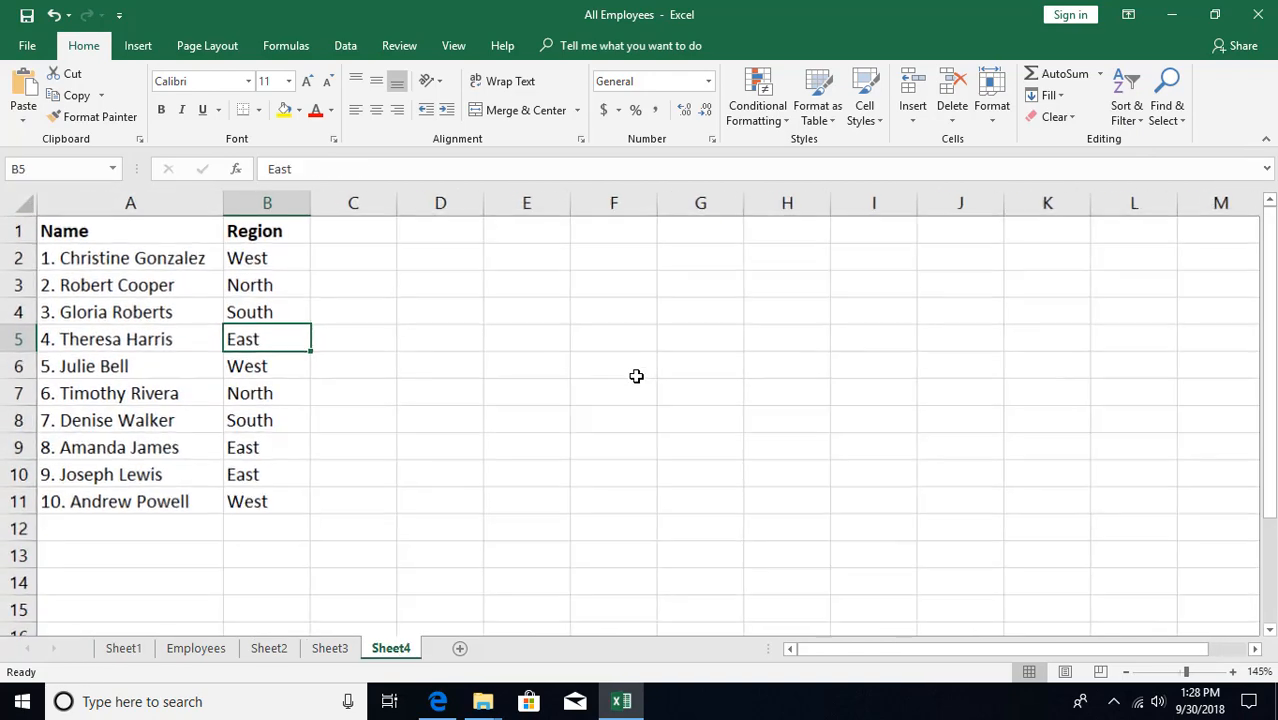
click(1126, 108)
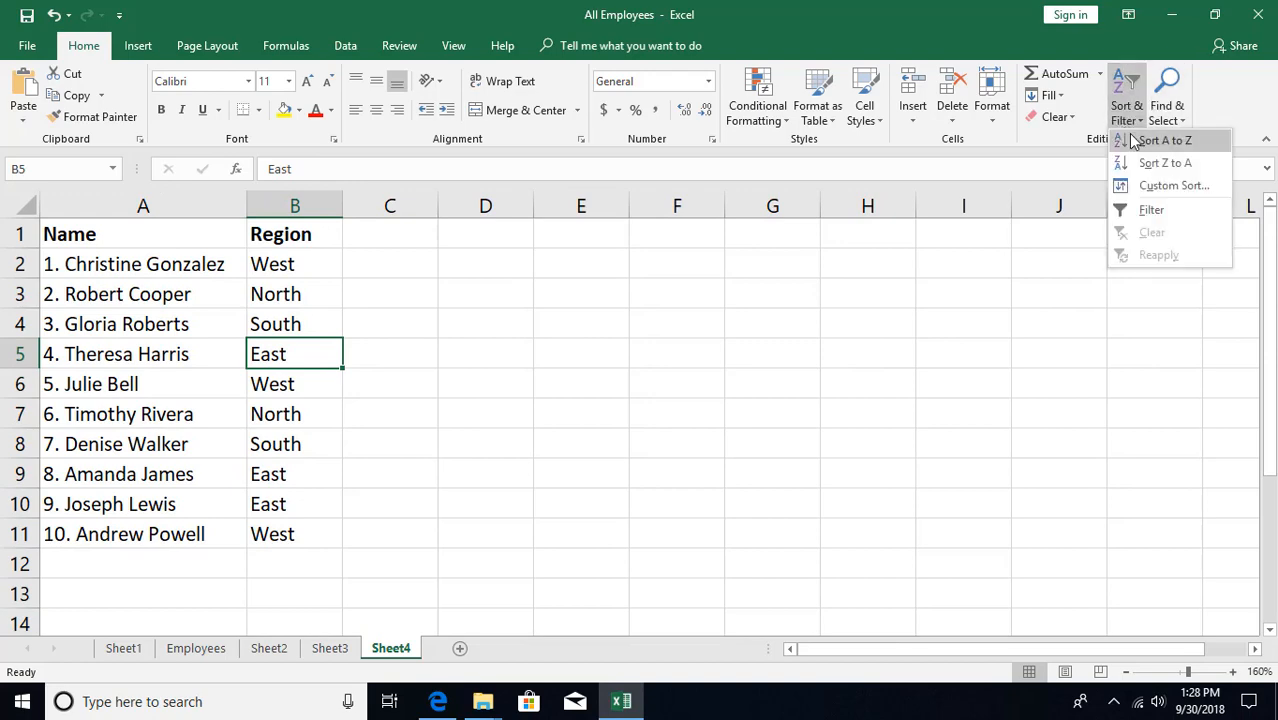
click(1129, 134)
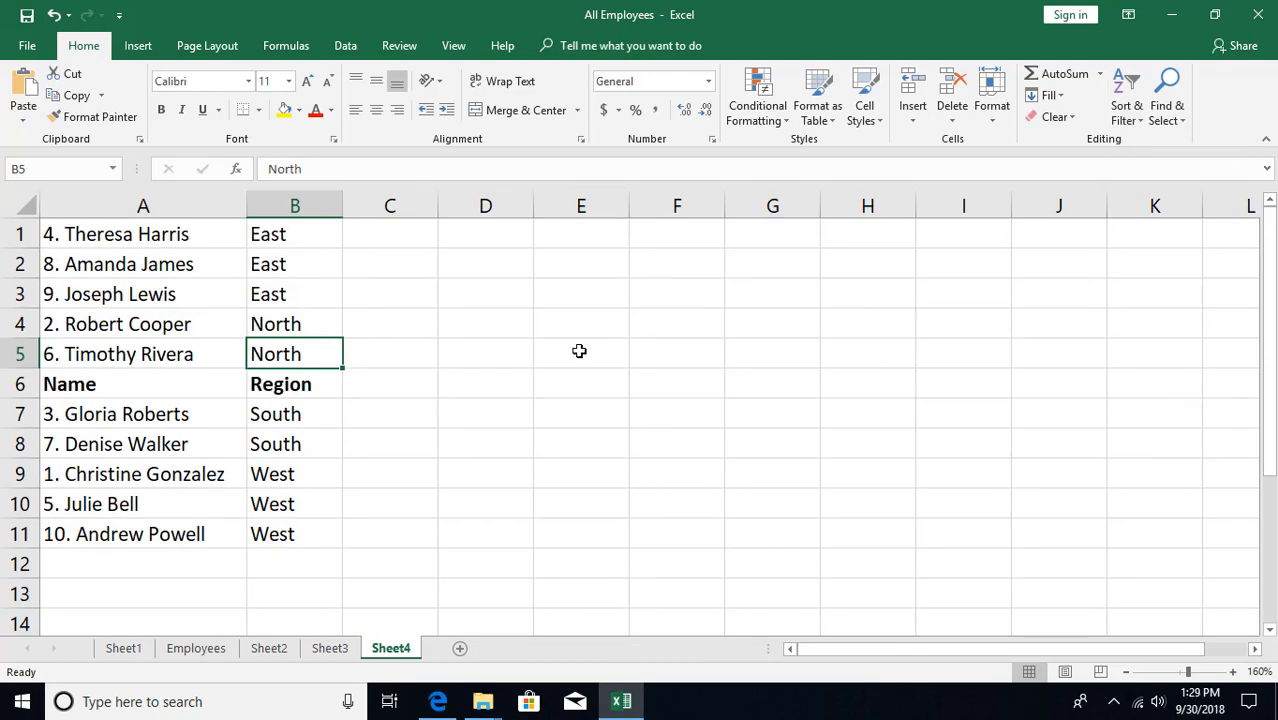
key(ctrl+z)
click(188, 348)
Sort only the data rows A2:B11 on Sheet4 by Region from A to Z, and check the grouped regions
drag(120, 272, 285, 530)
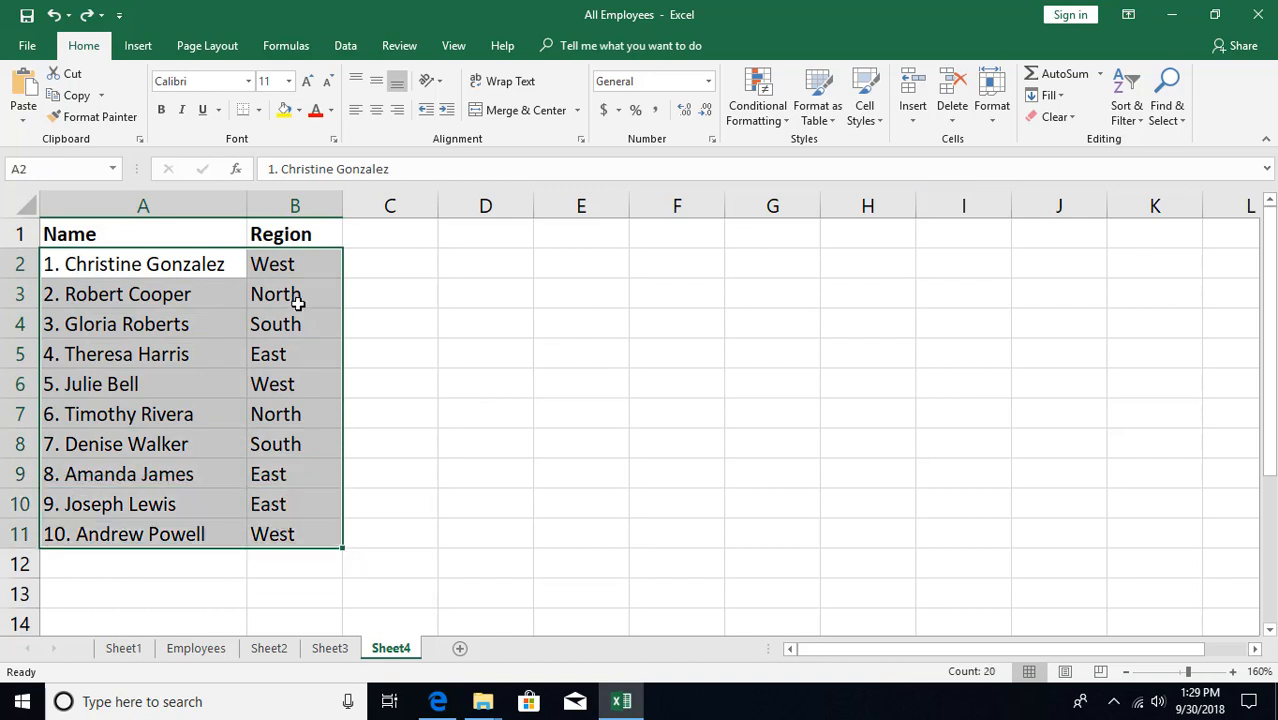
drag(317, 266, 123, 535)
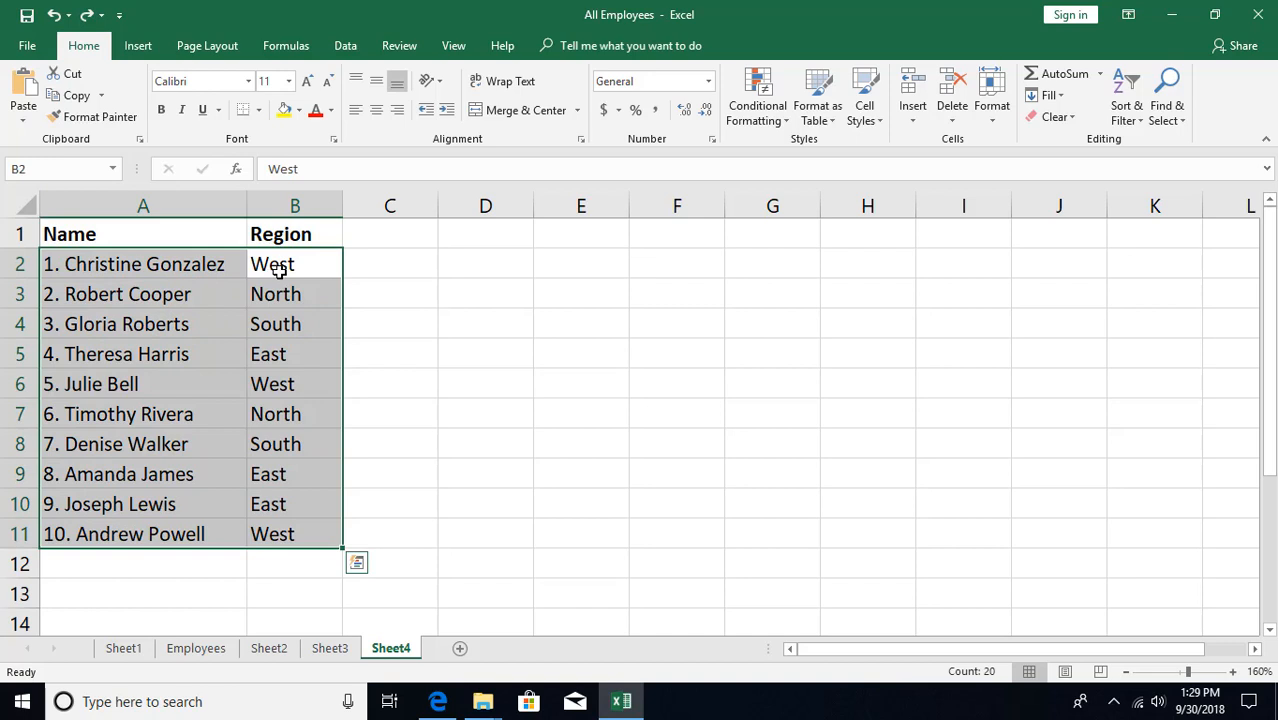
click(1130, 112)
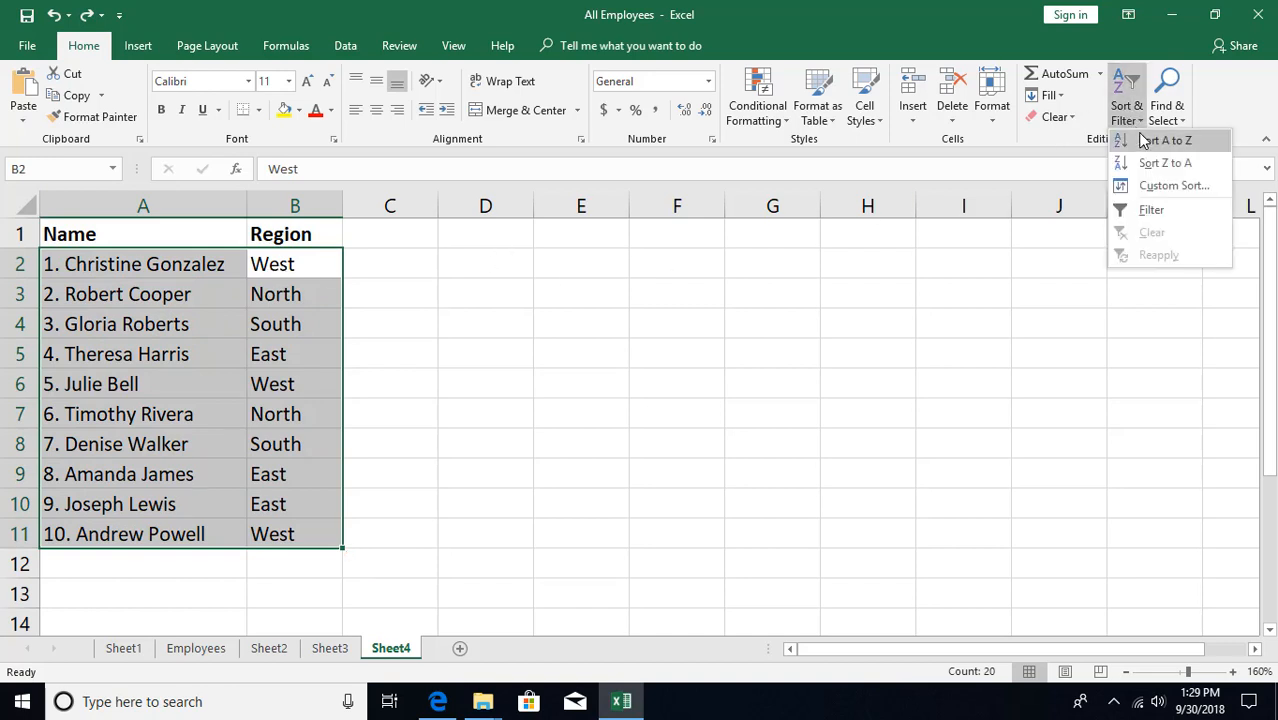
click(1145, 141)
click(427, 332)
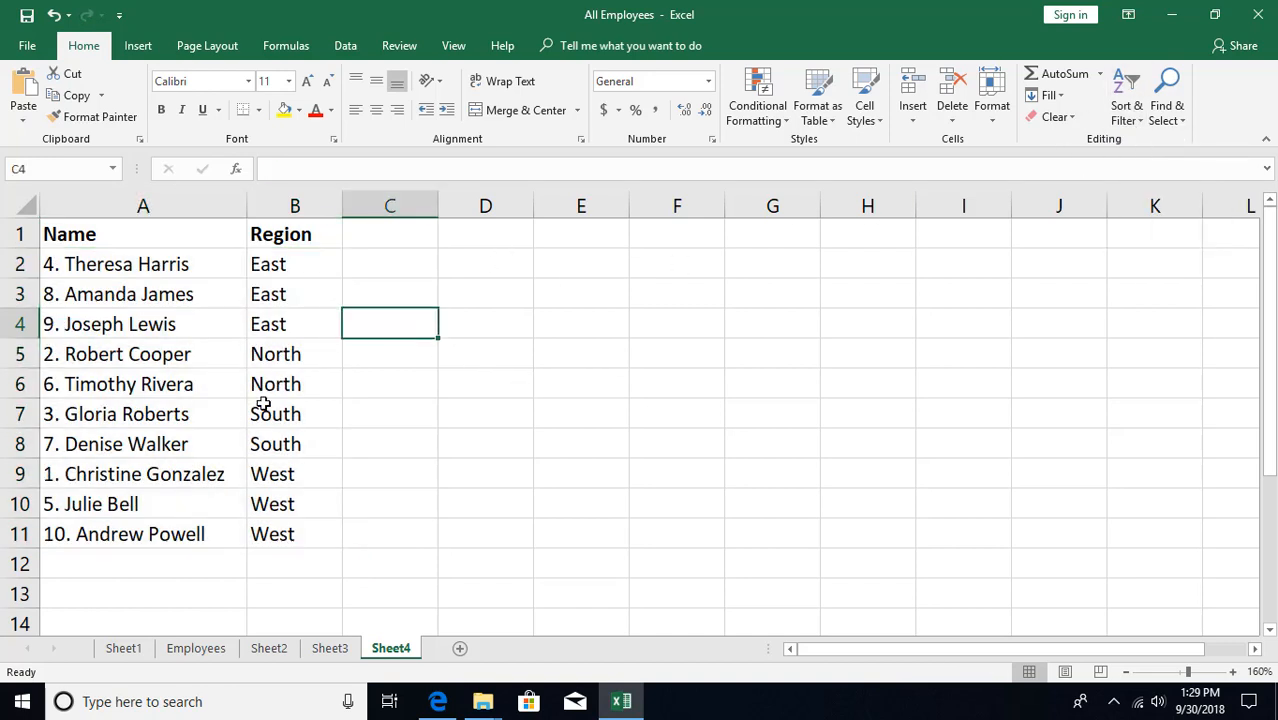
drag(280, 268, 277, 322)
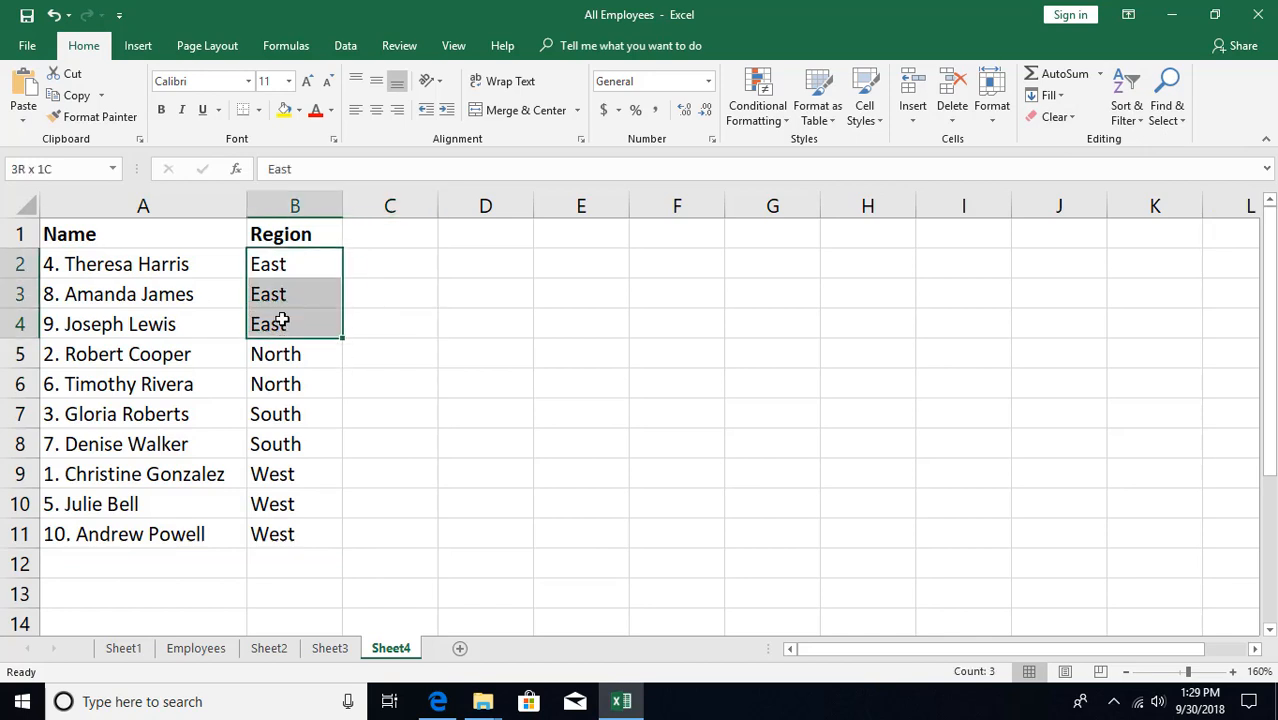
drag(334, 354, 295, 390)
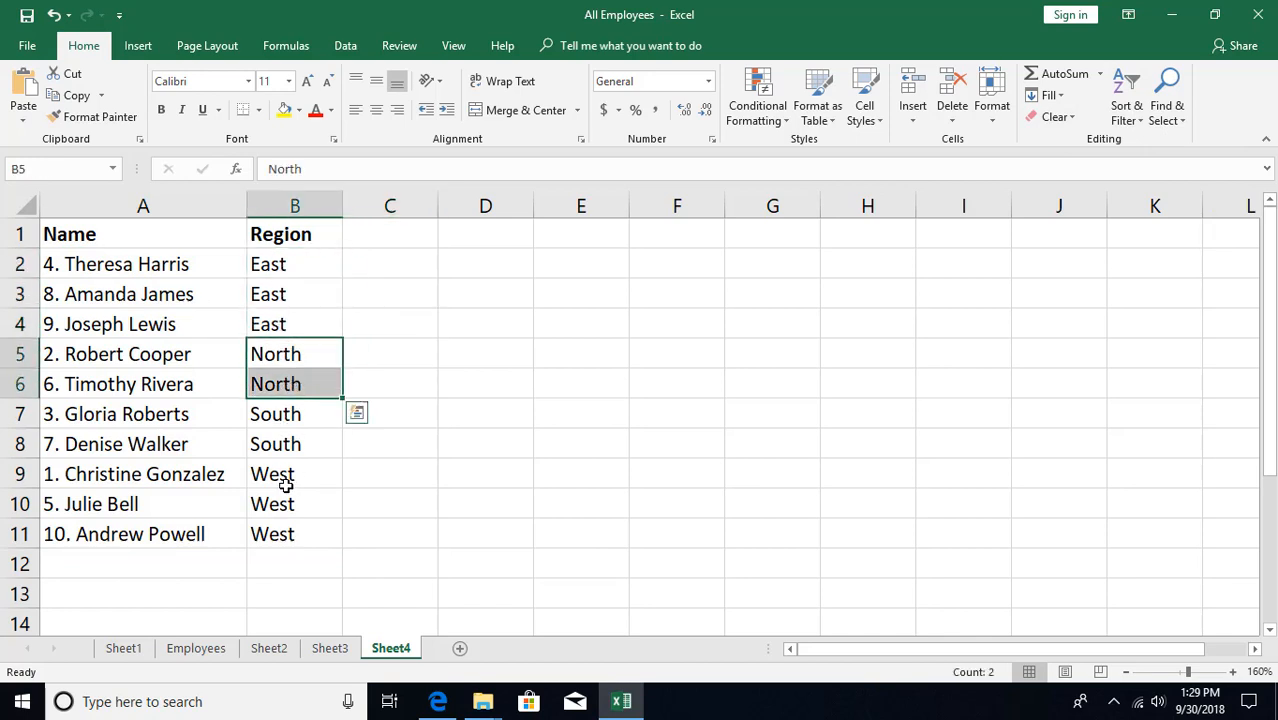
click(288, 298)
click(284, 505)
click(296, 388)
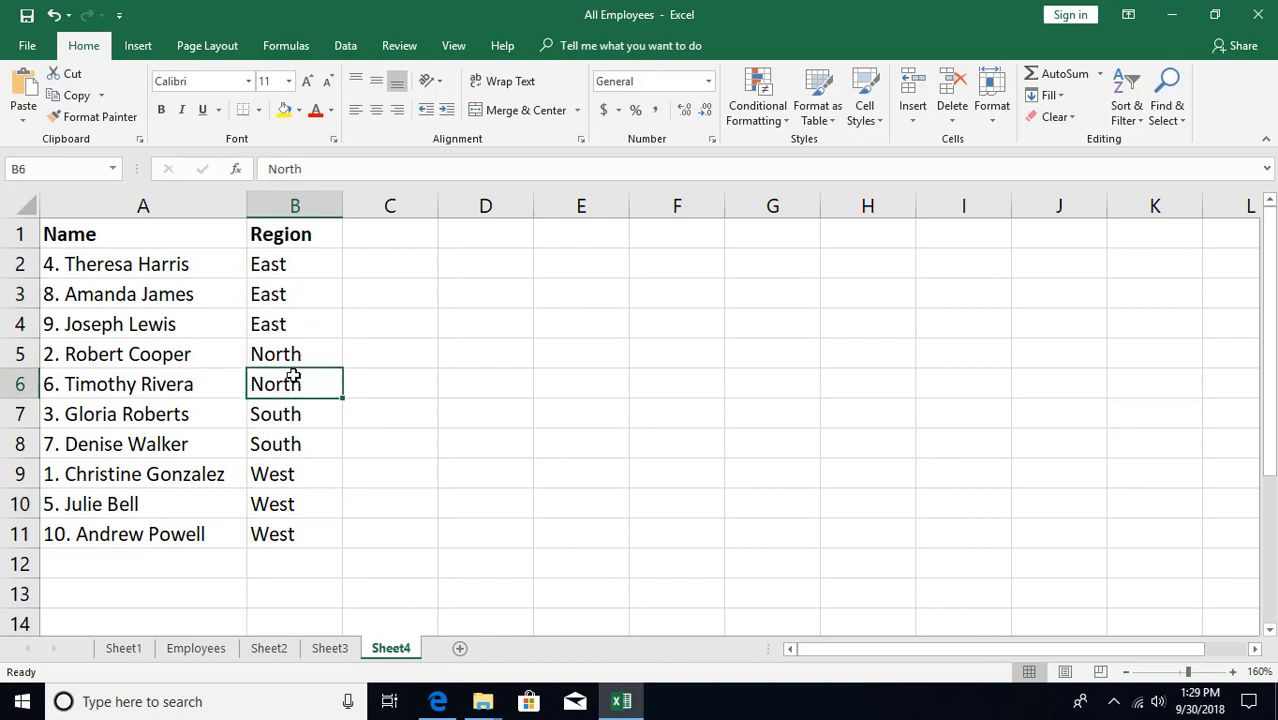
Start a custom sort of the Sheet4 list with Region as the sort column
click(290, 412)
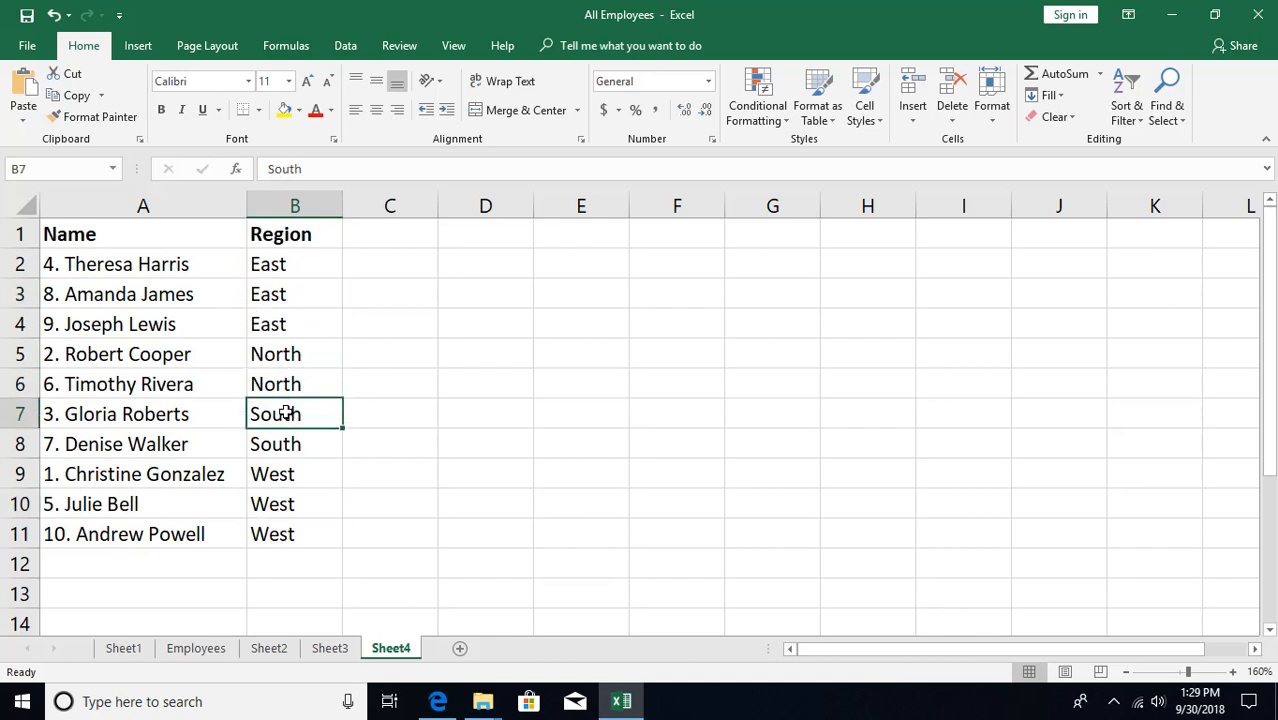
click(1126, 105)
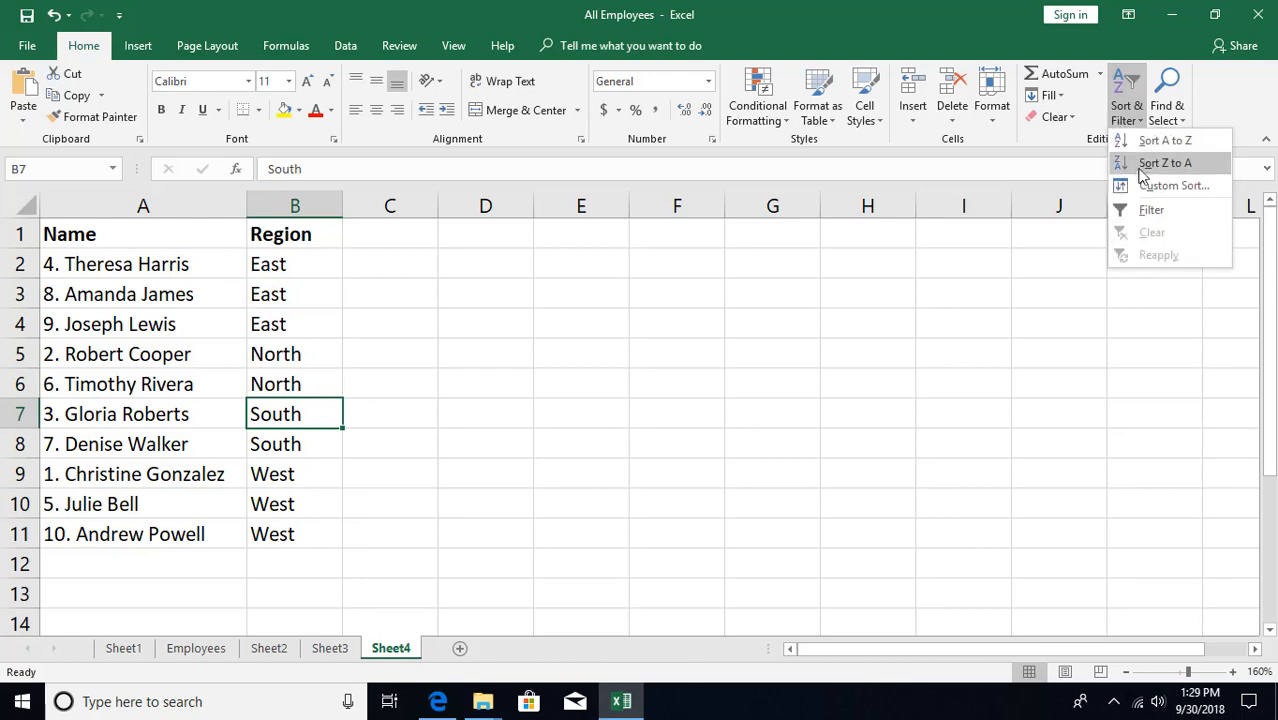
click(1150, 186)
drag(872, 229, 842, 213)
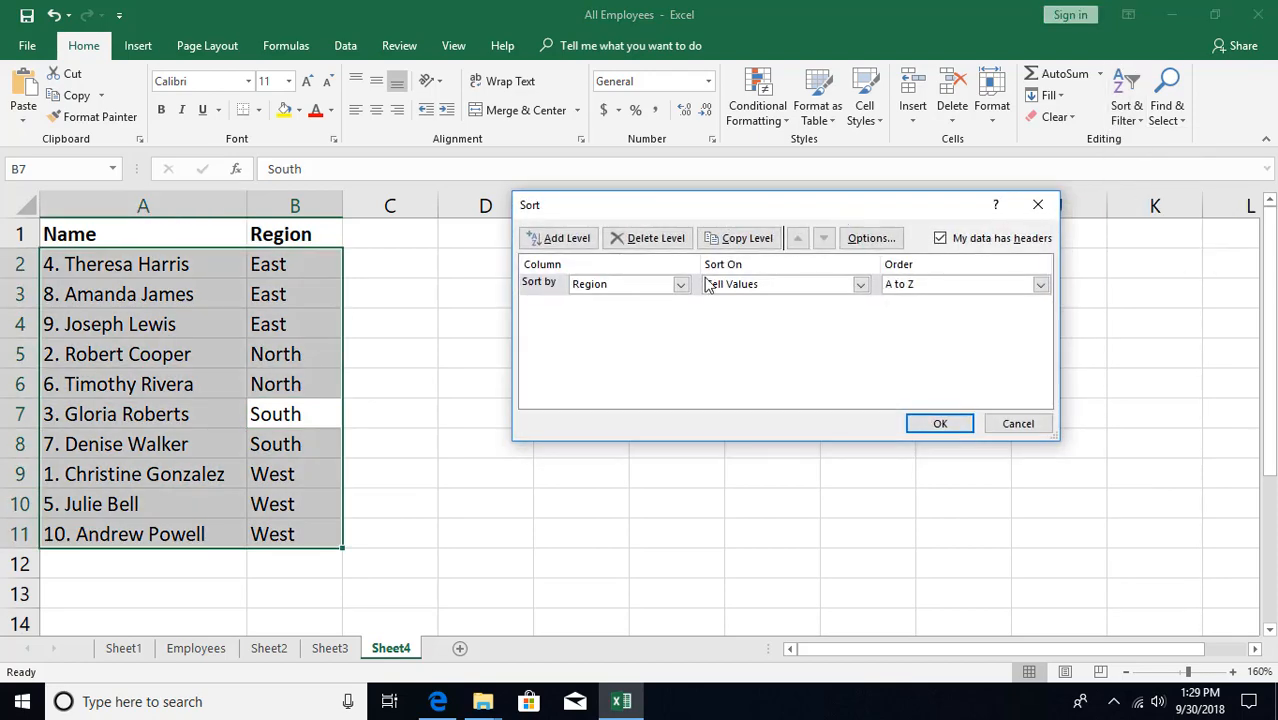
click(680, 284)
click(632, 315)
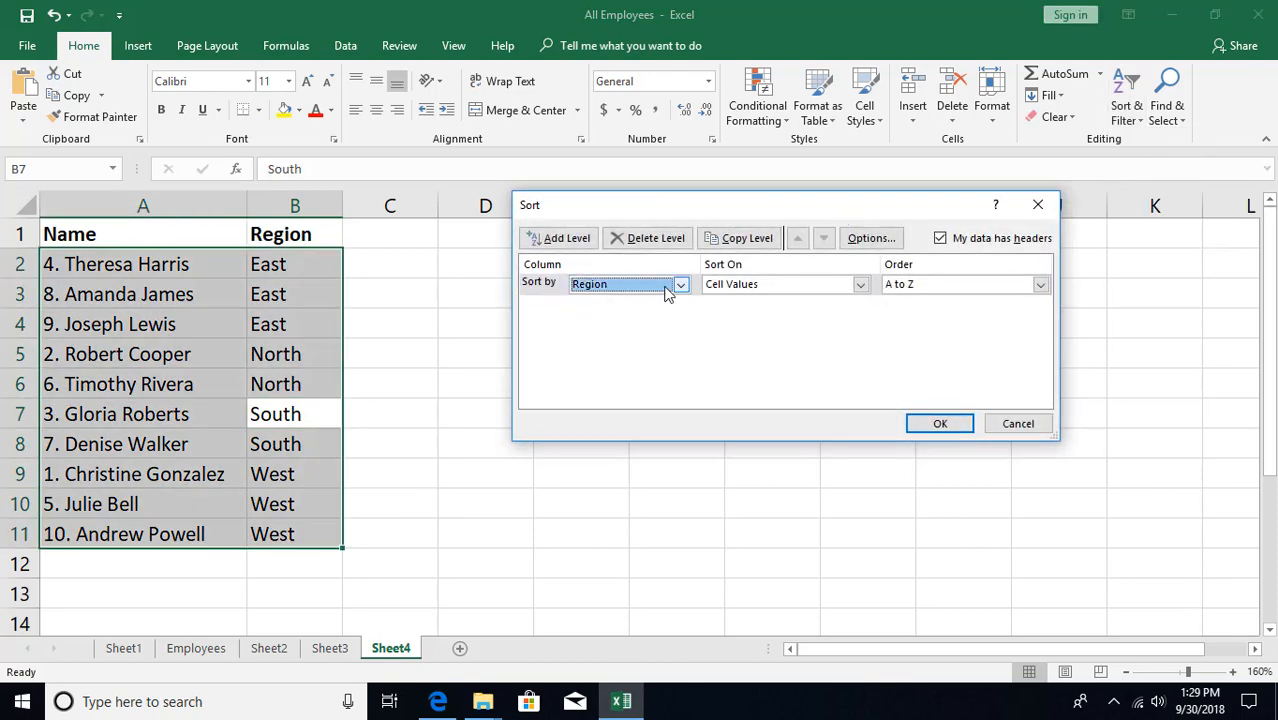
Set the sort order to the custom list East, West, North, South, apply the sort and check the Region column
click(921, 287)
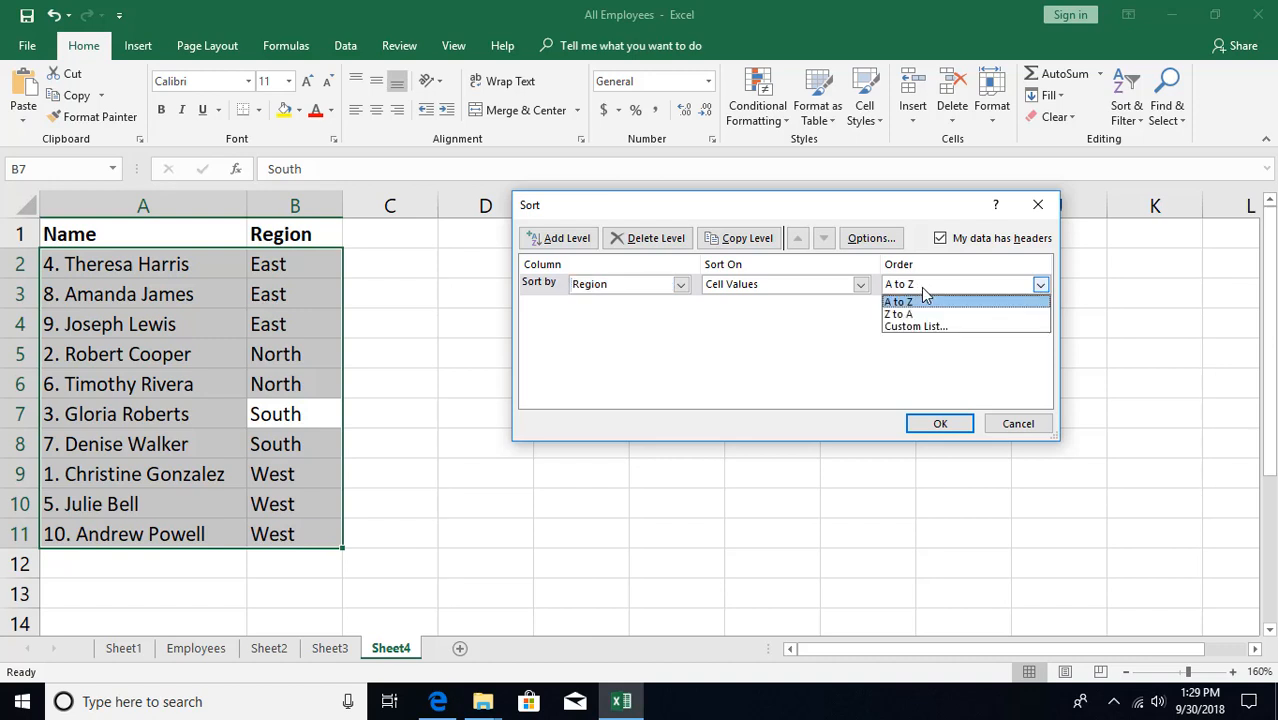
click(926, 328)
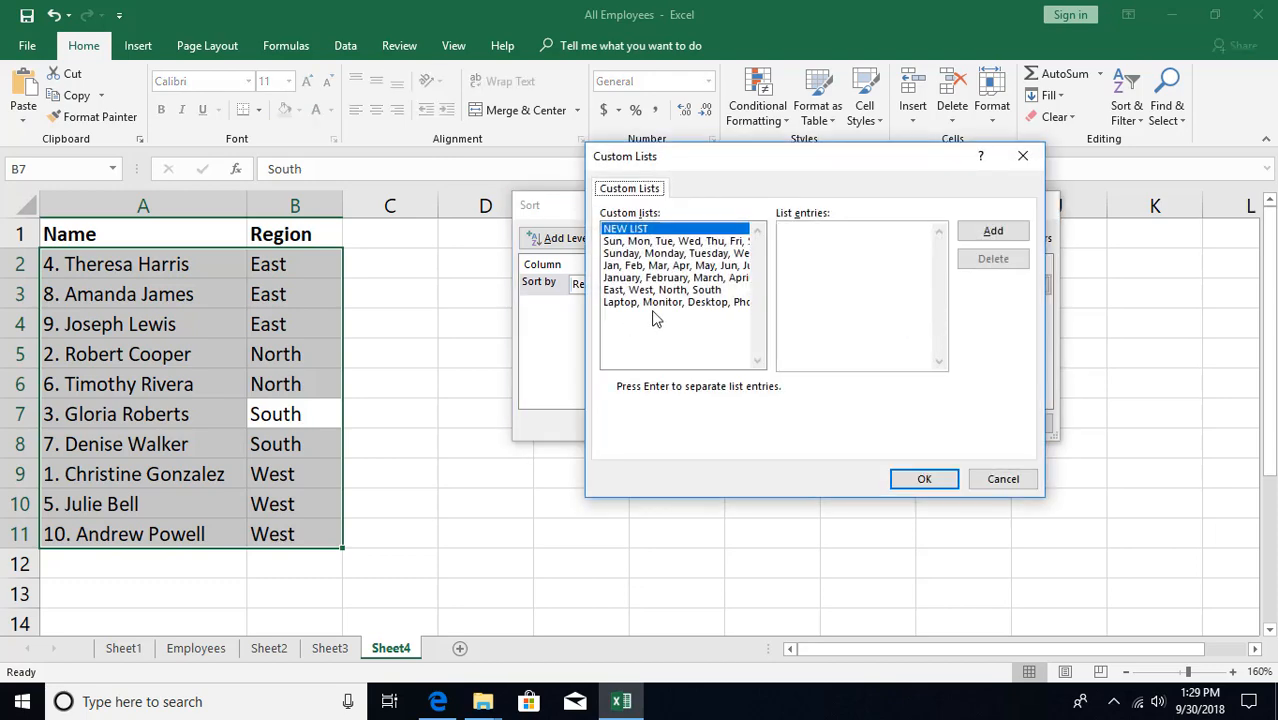
click(620, 291)
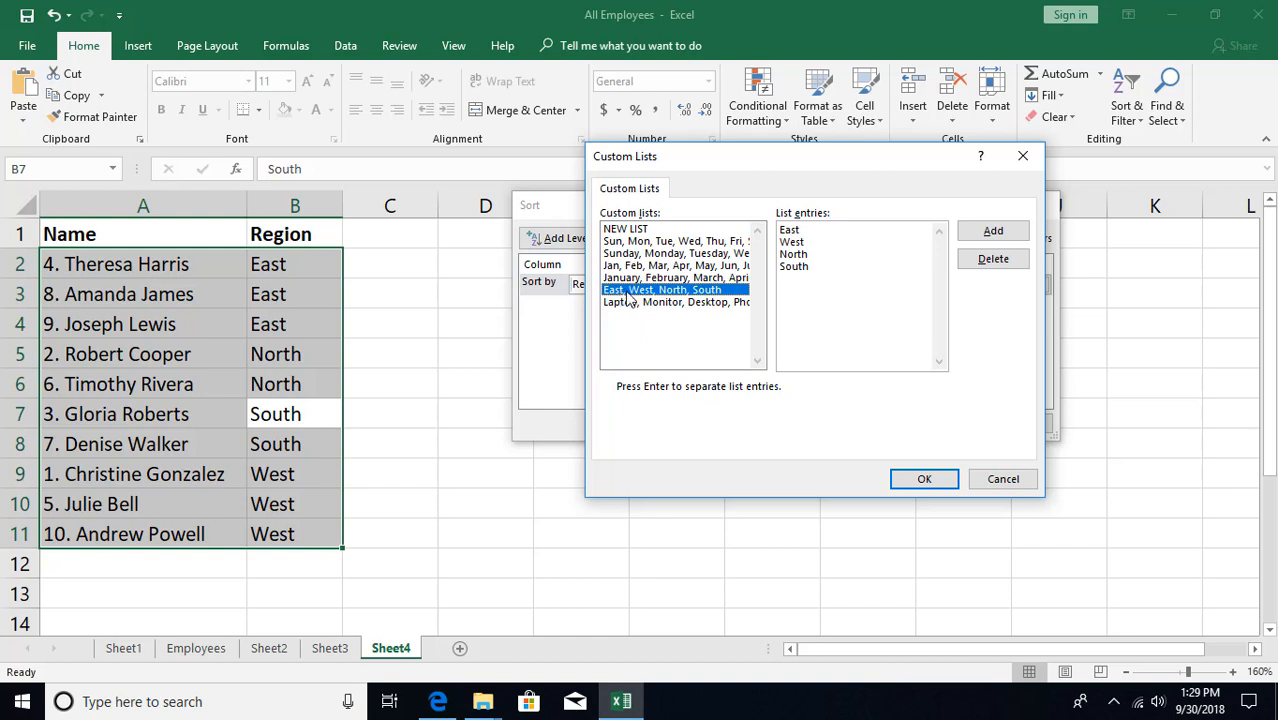
click(631, 230)
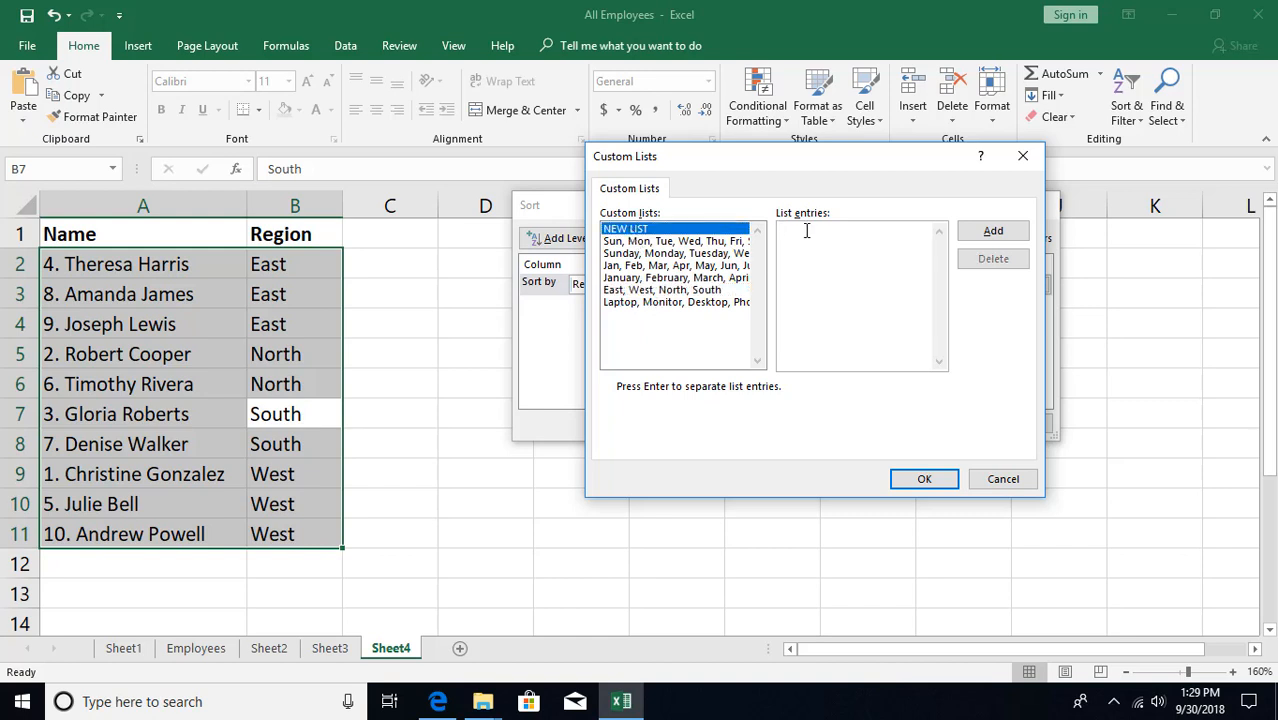
click(638, 290)
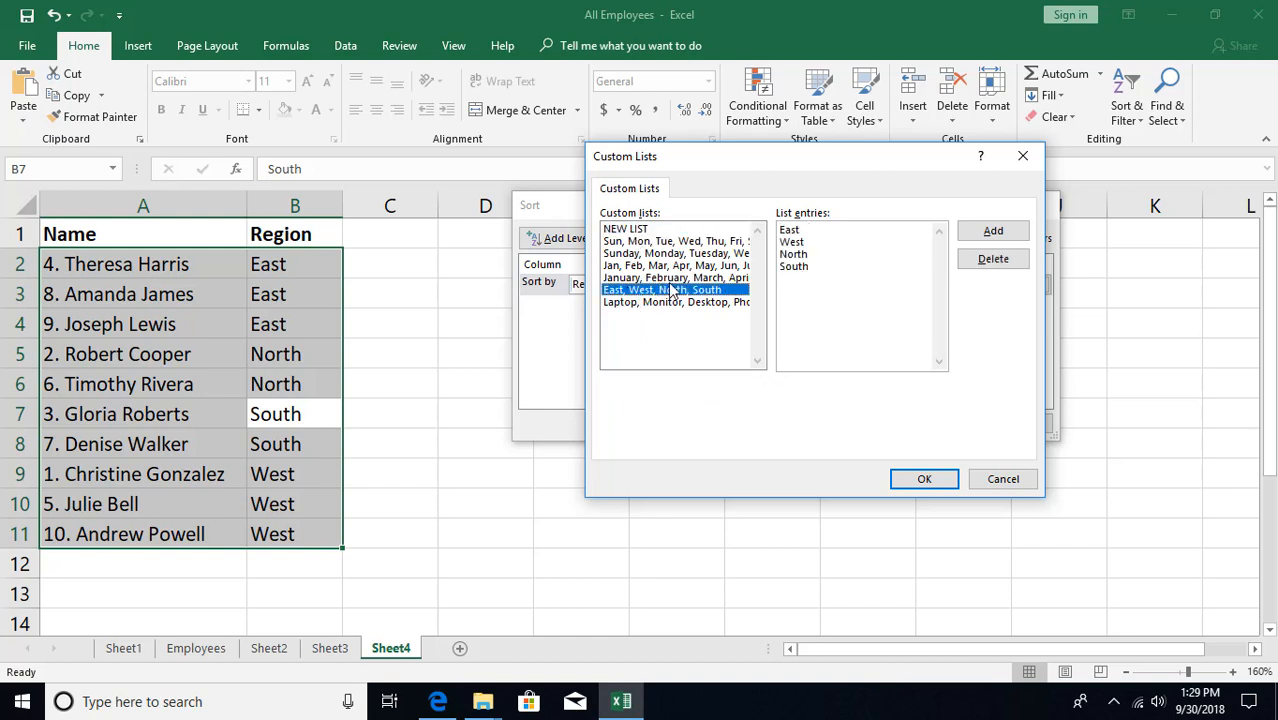
click(924, 478)
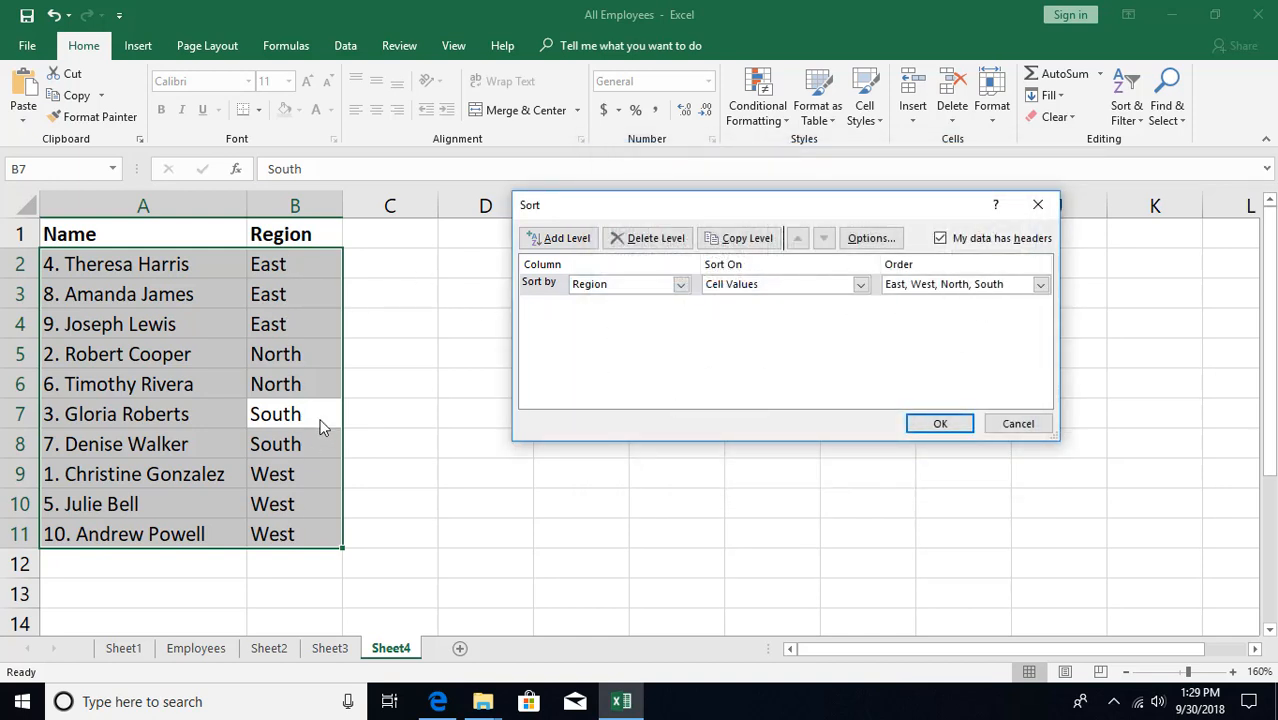
click(928, 423)
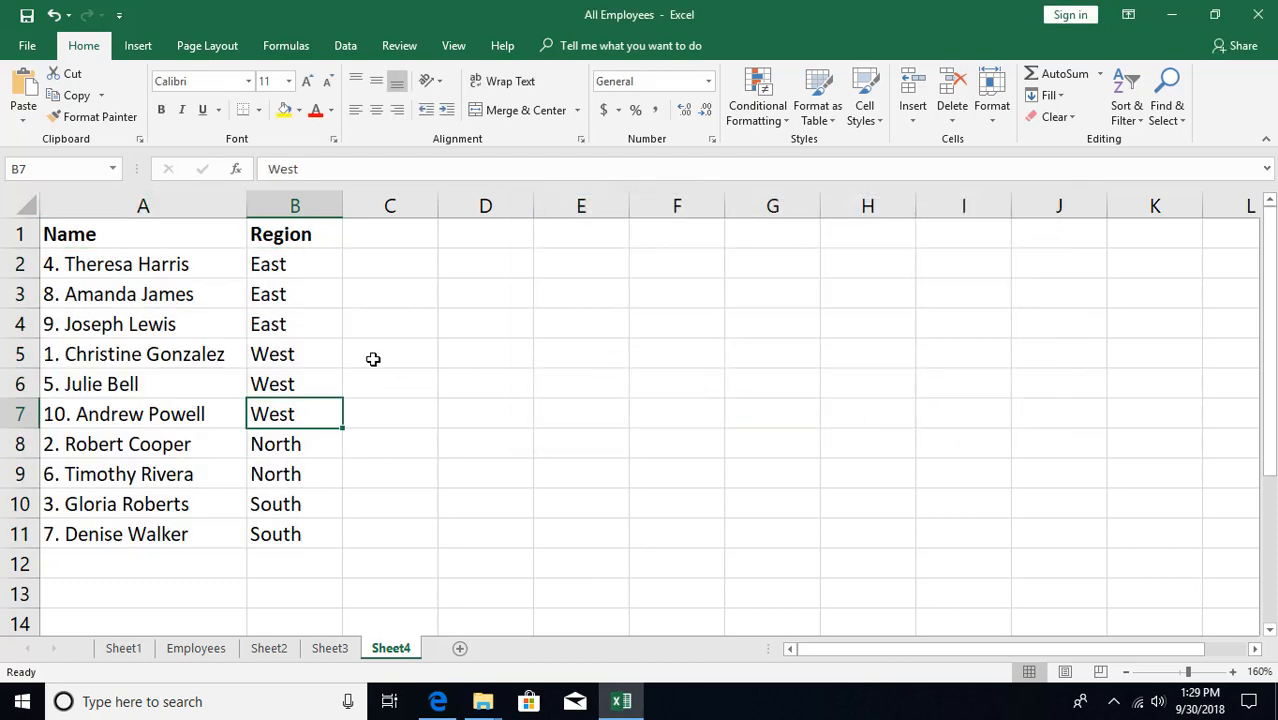
click(297, 294)
click(291, 363)
click(291, 449)
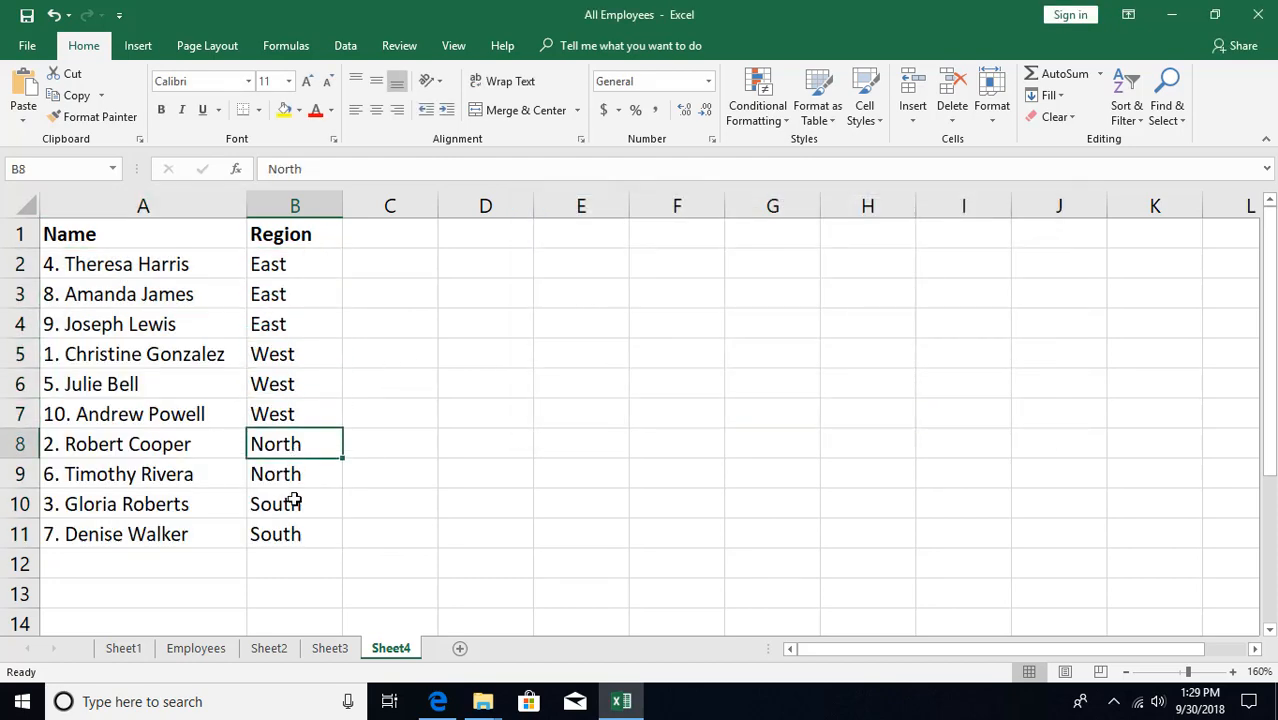
click(300, 528)
click(408, 448)
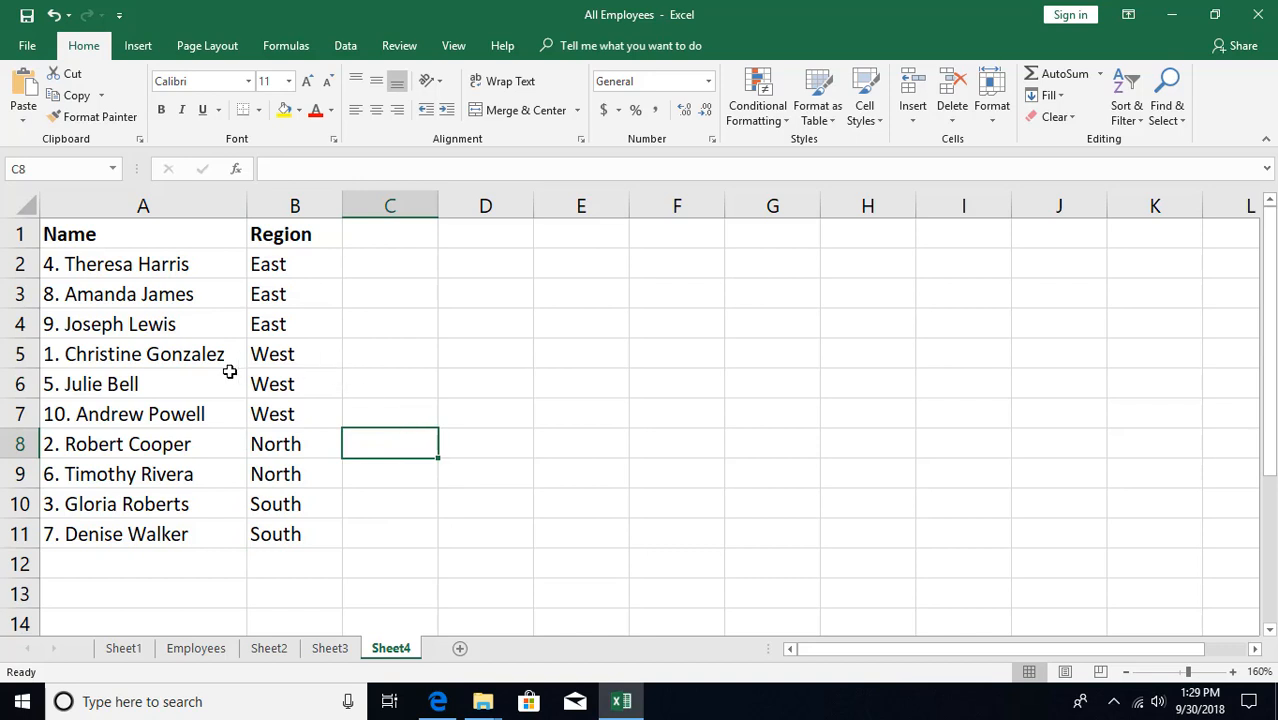
Fill the name cells A4, A8 and A9 with yellow
click(165, 325)
click(284, 112)
click(143, 432)
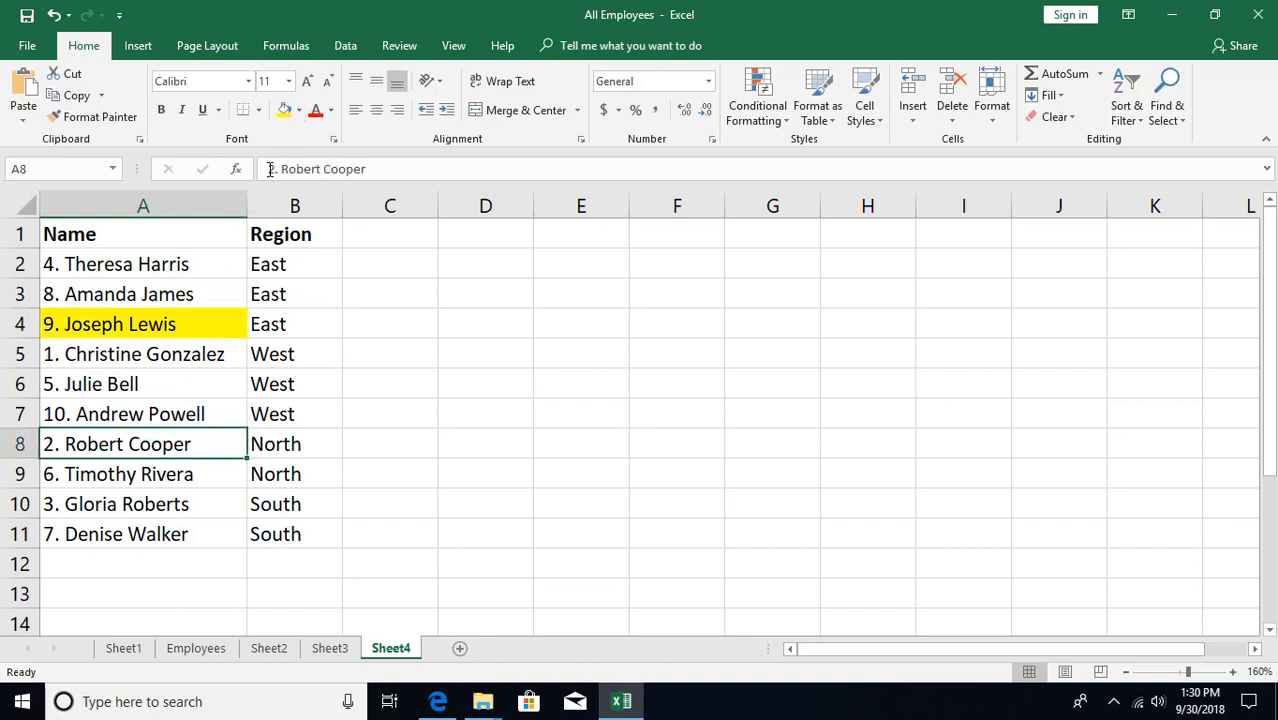
click(284, 112)
click(150, 475)
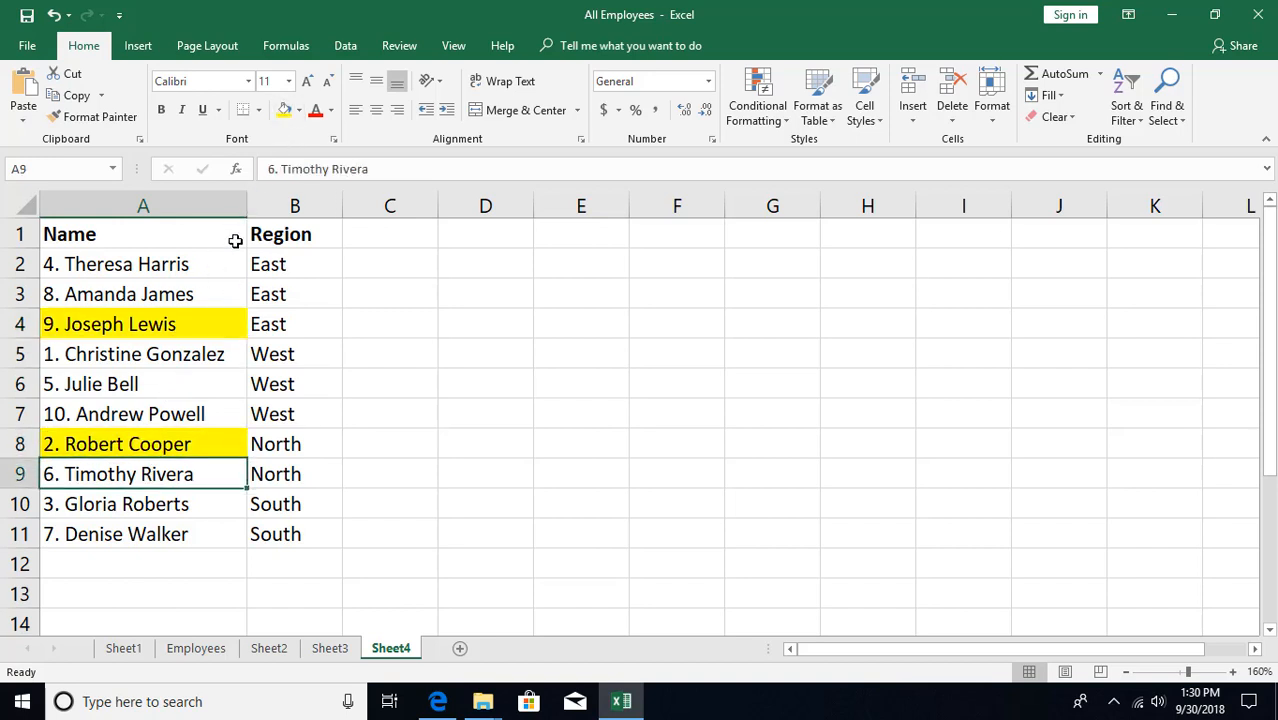
click(284, 112)
Fill the name cells A5, A3 and A10 with green from the theme colors
click(172, 352)
click(284, 112)
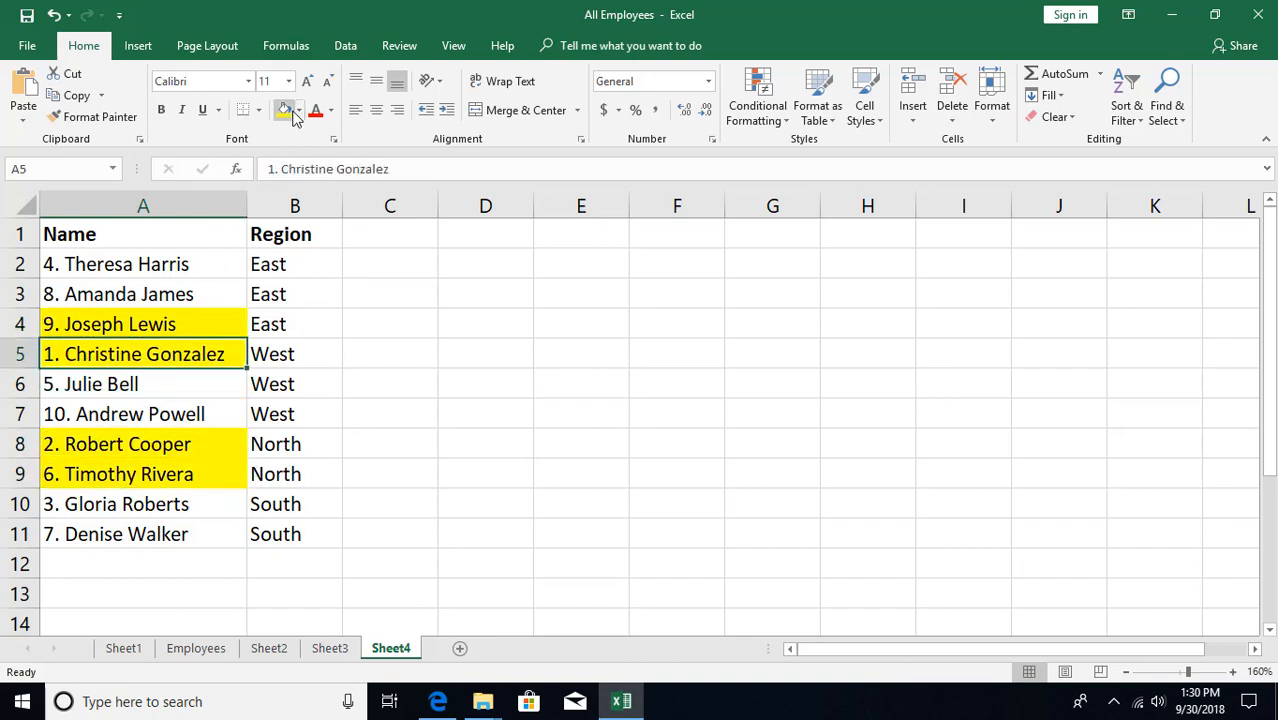
click(298, 112)
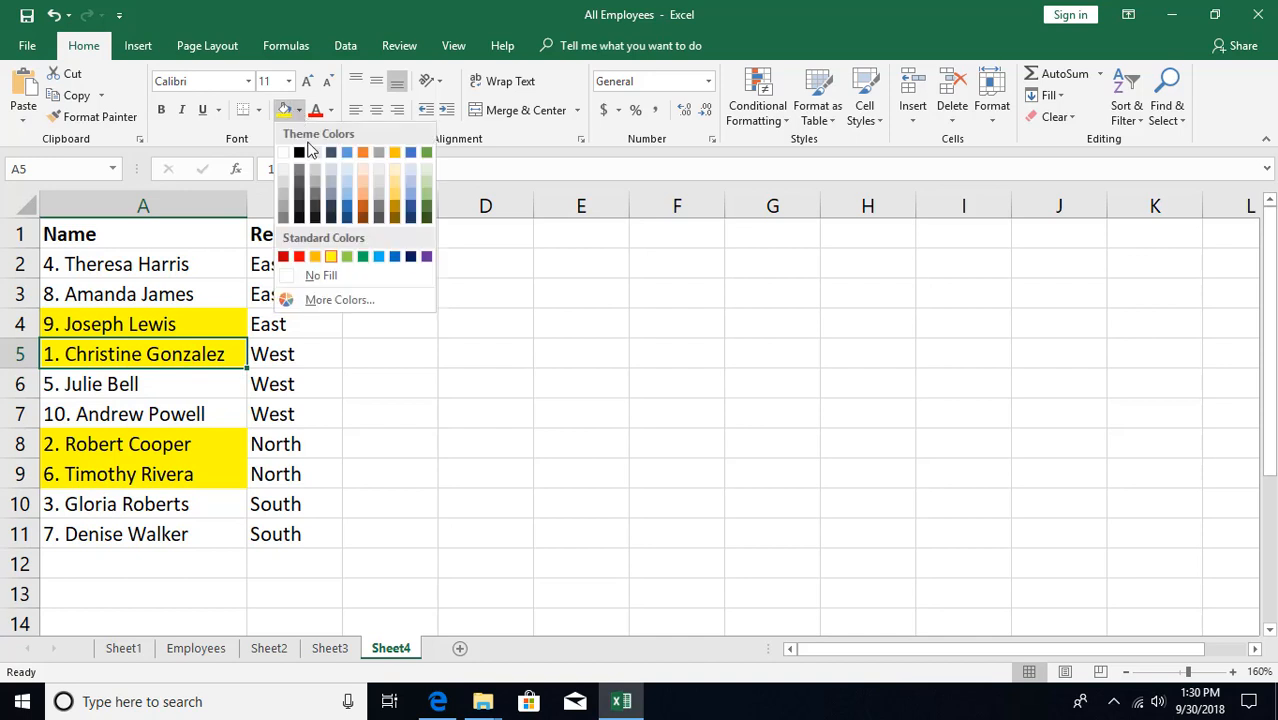
click(427, 153)
click(151, 290)
click(288, 113)
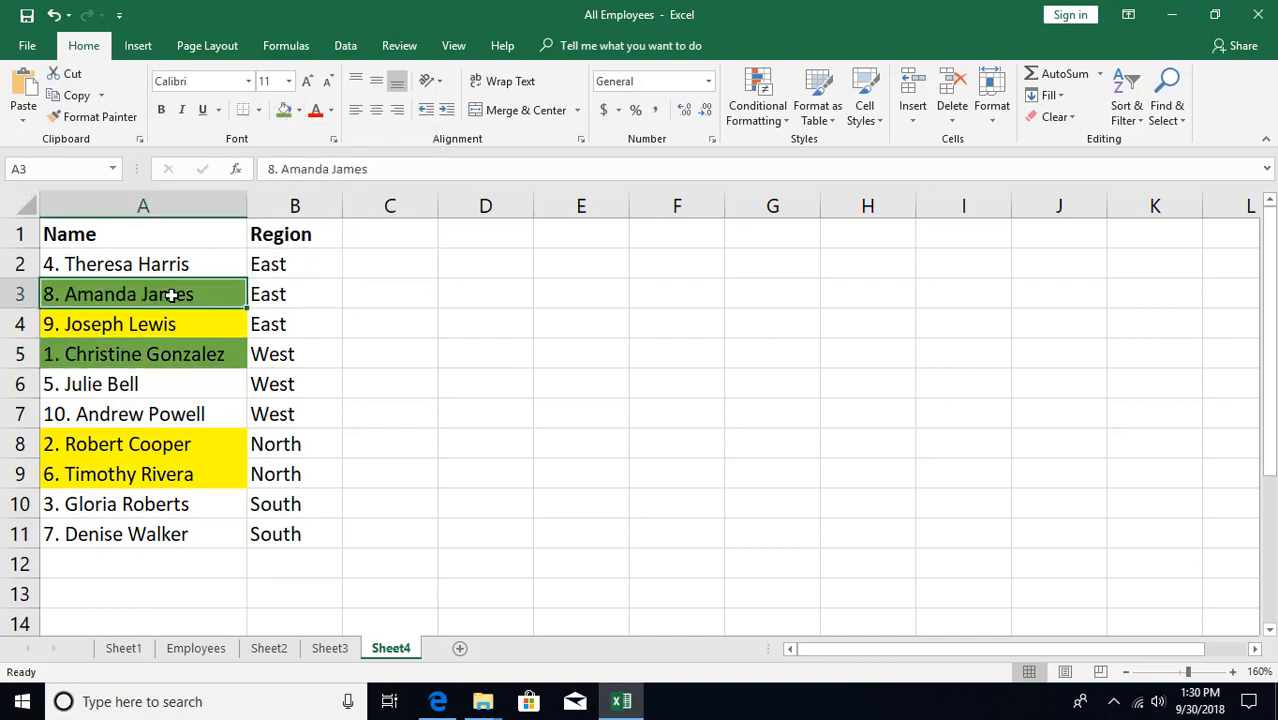
click(150, 506)
click(284, 112)
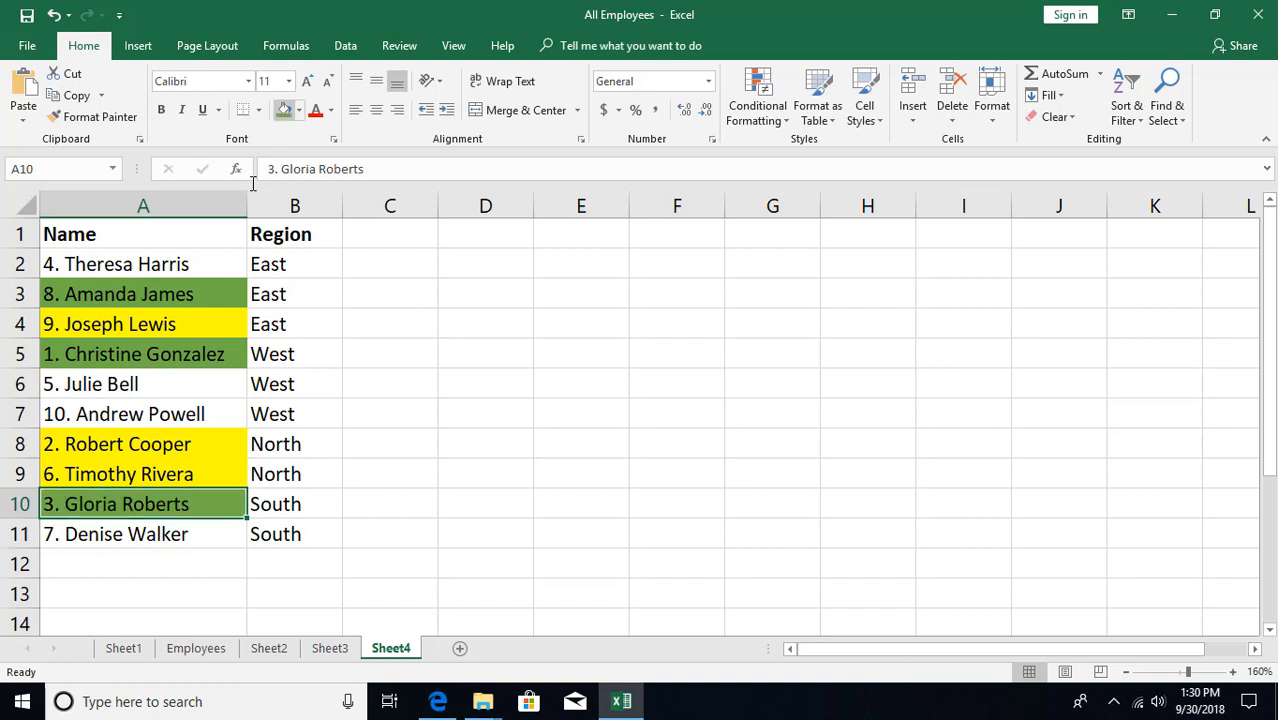
Start a custom sort of the Sheet4 list by Name on cell color, placing green on top
click(165, 376)
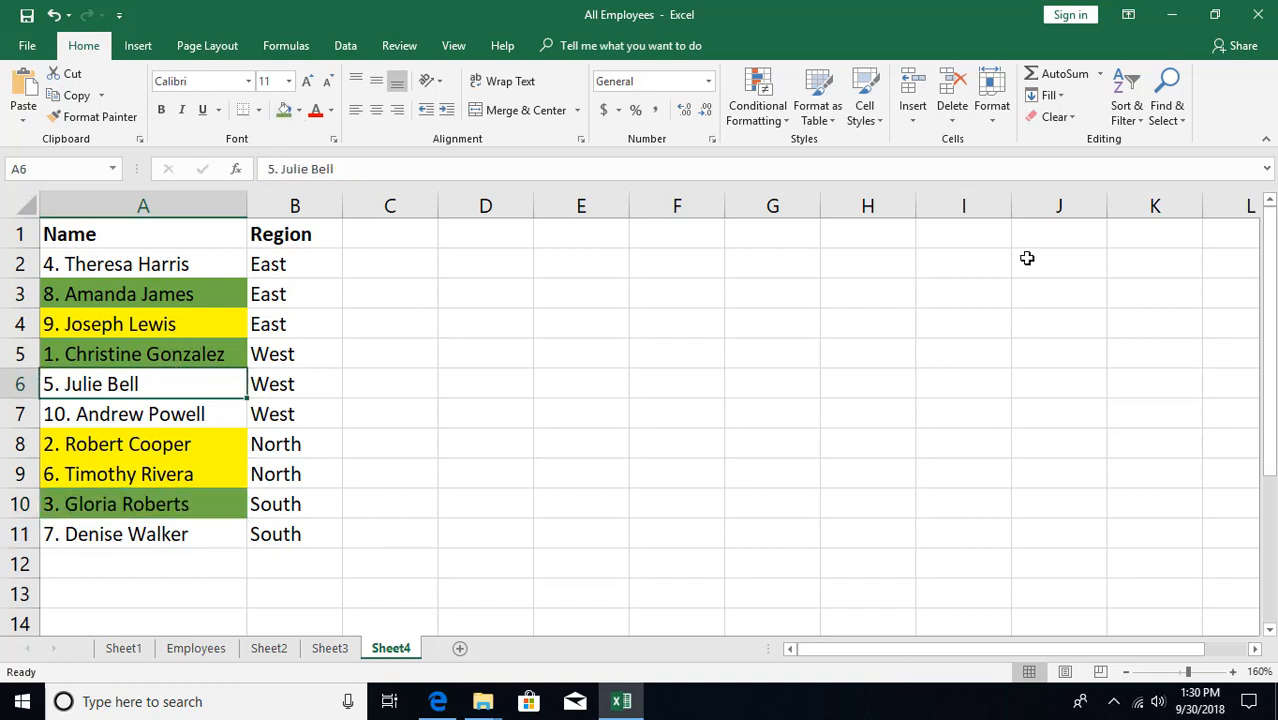
click(1127, 118)
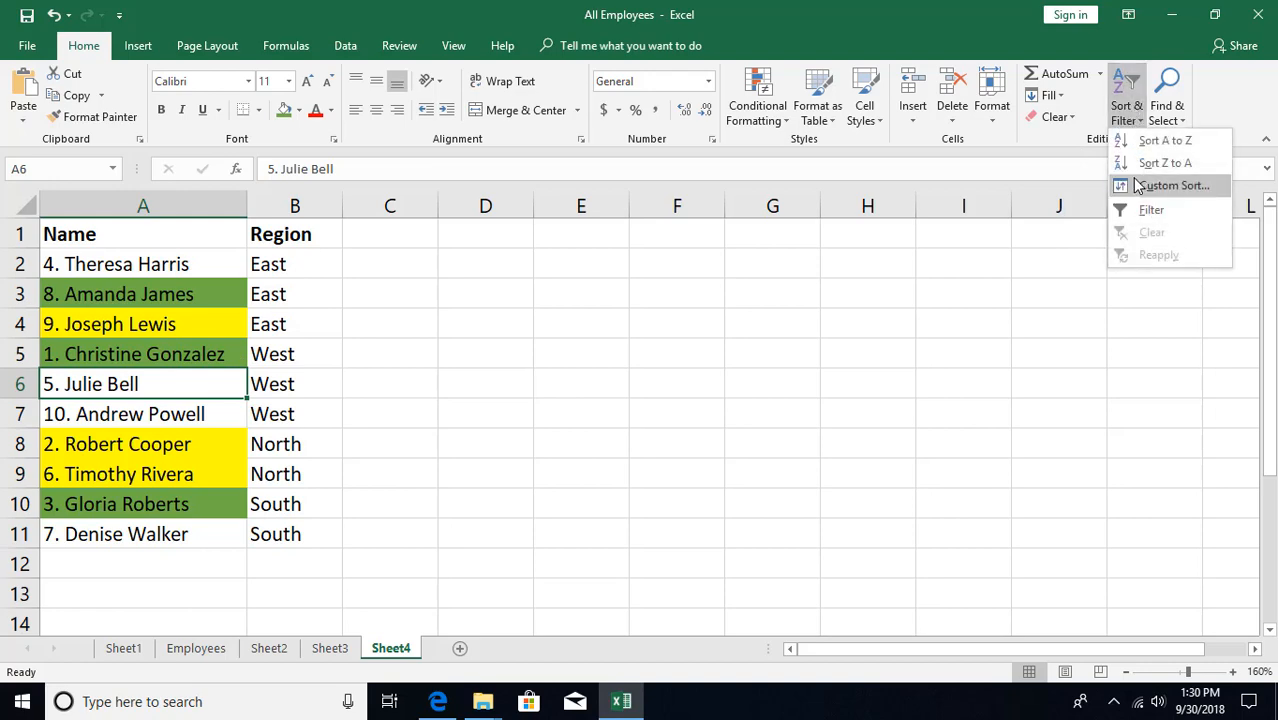
click(1138, 181)
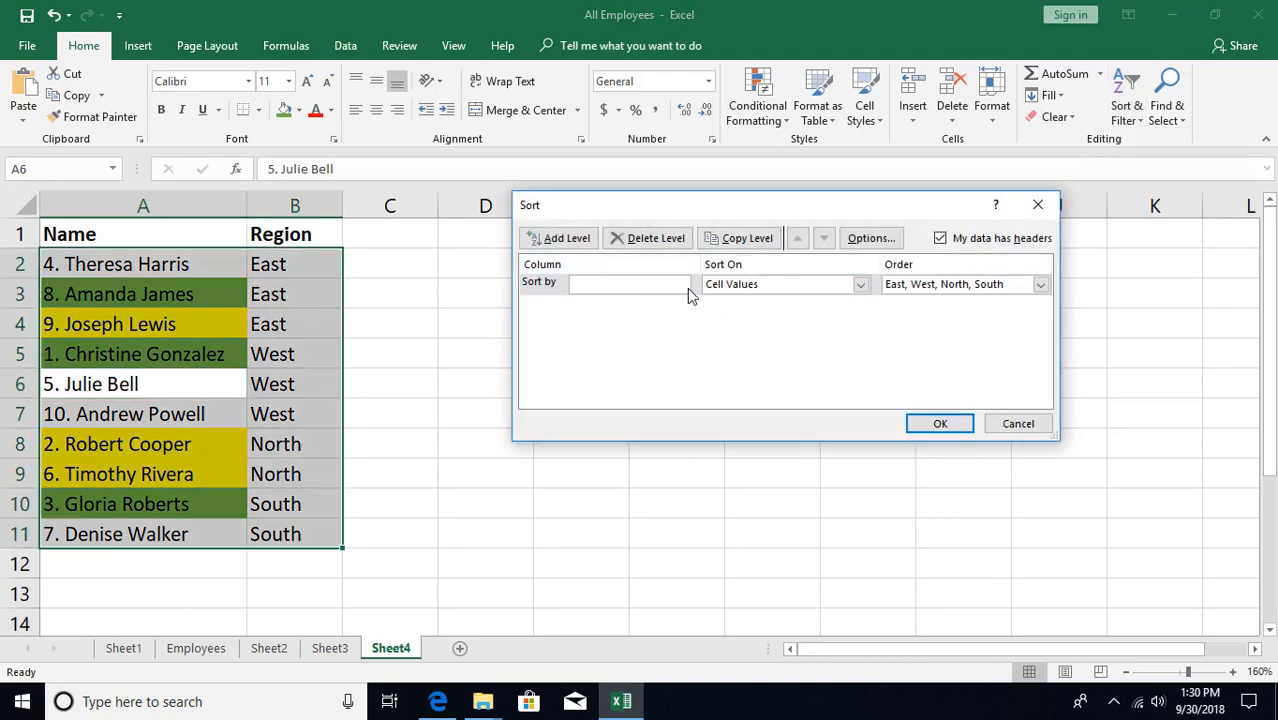
click(684, 287)
click(648, 303)
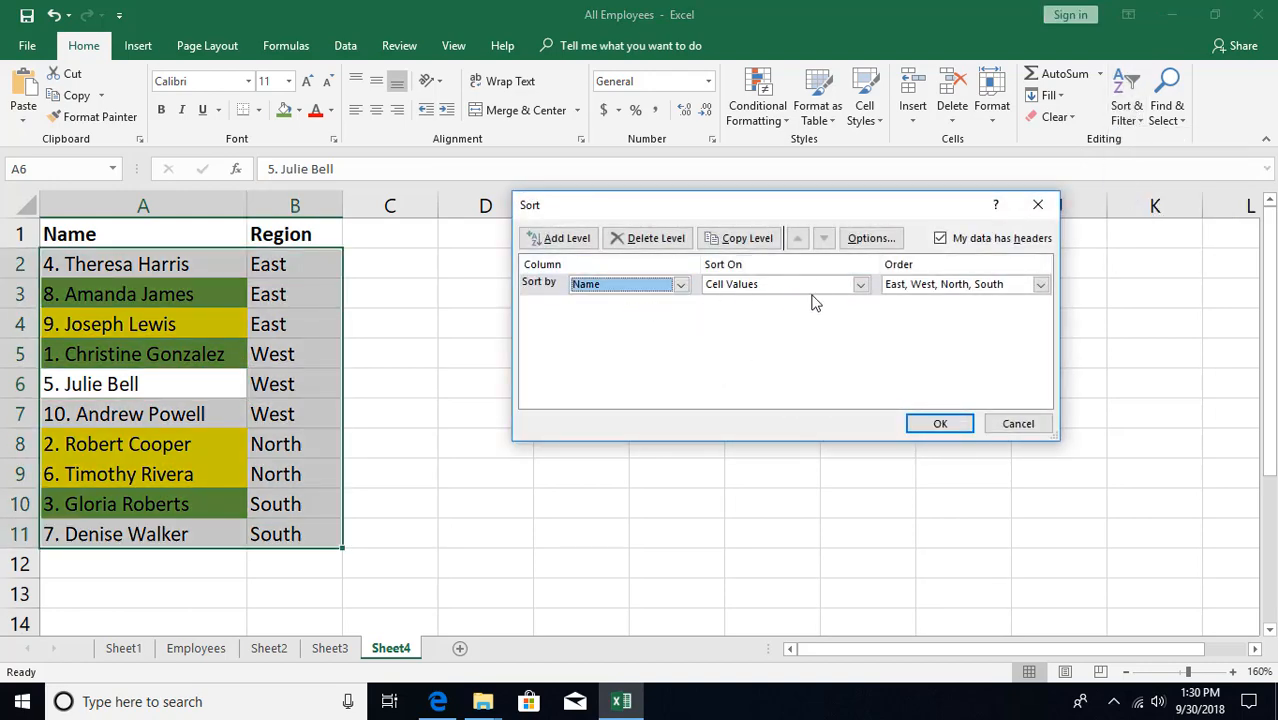
click(826, 286)
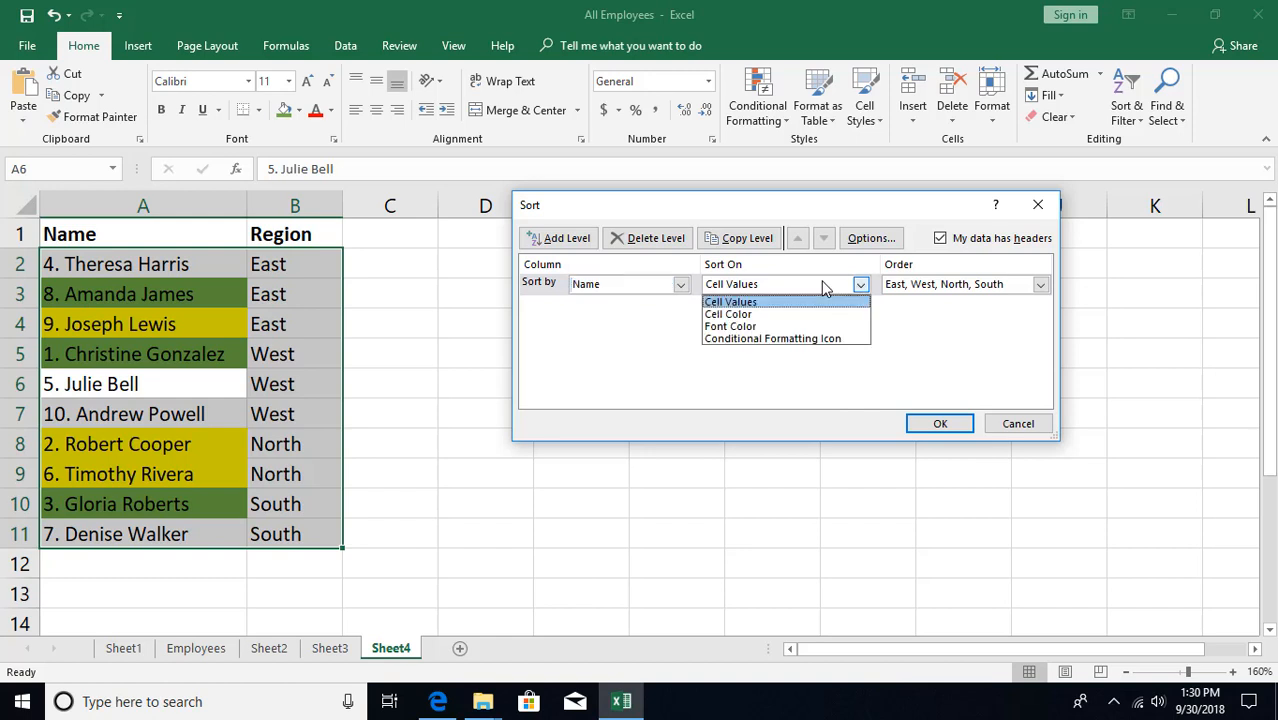
click(749, 315)
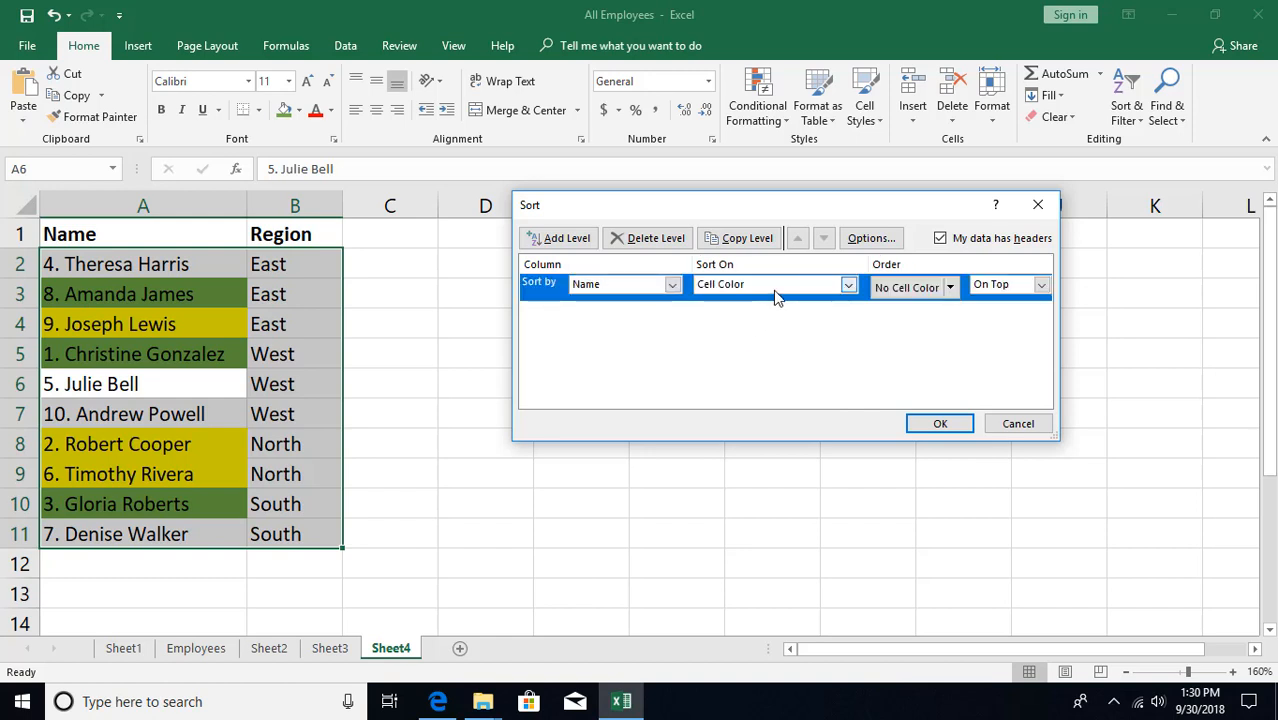
click(950, 288)
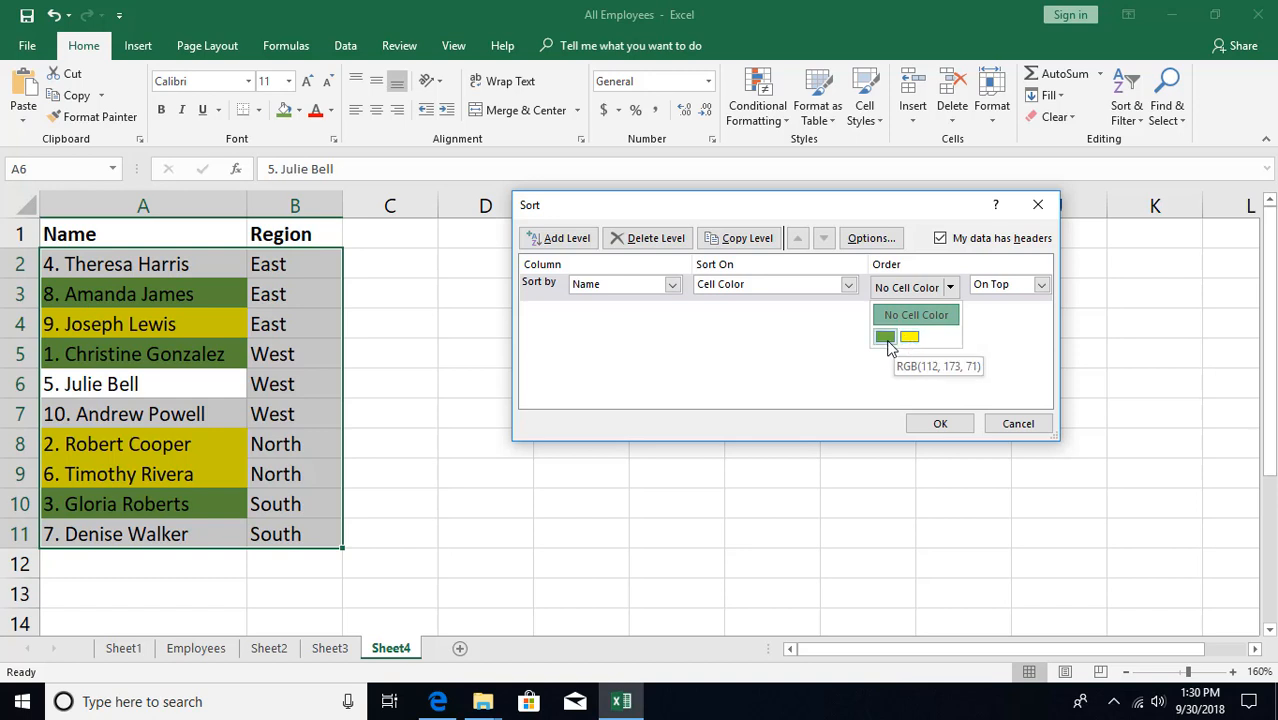
click(885, 337)
click(988, 290)
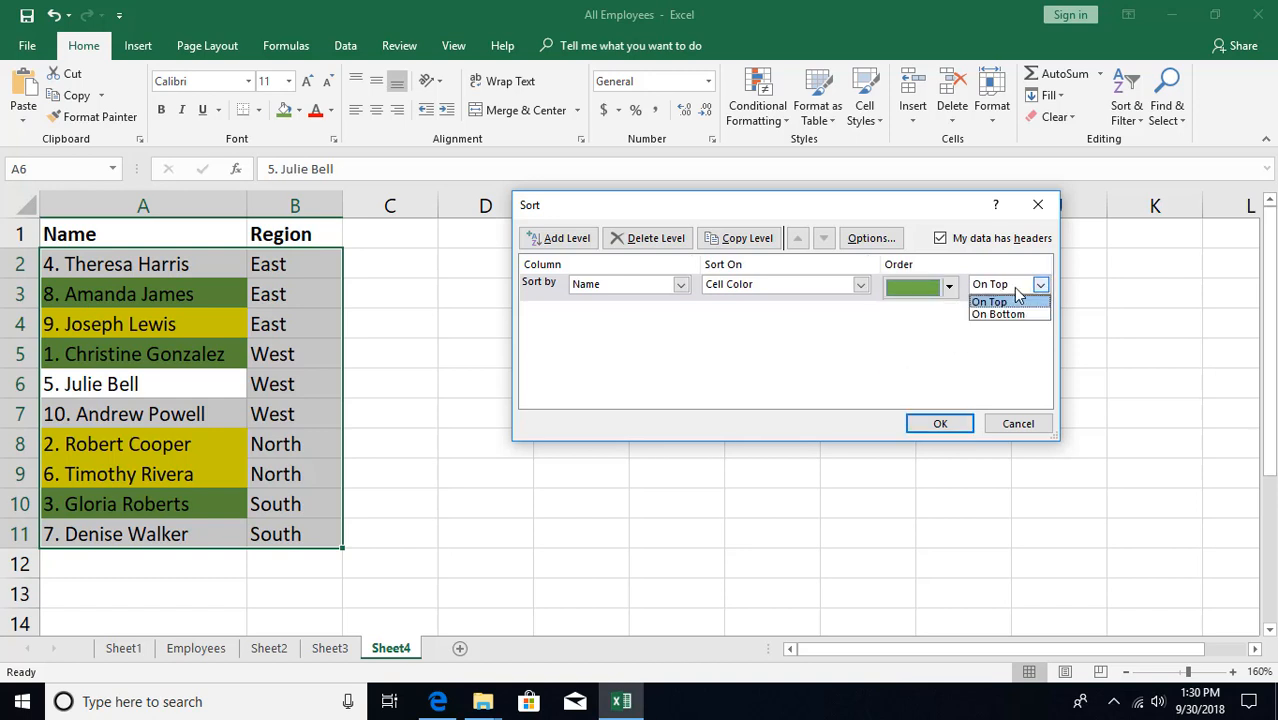
click(990, 298)
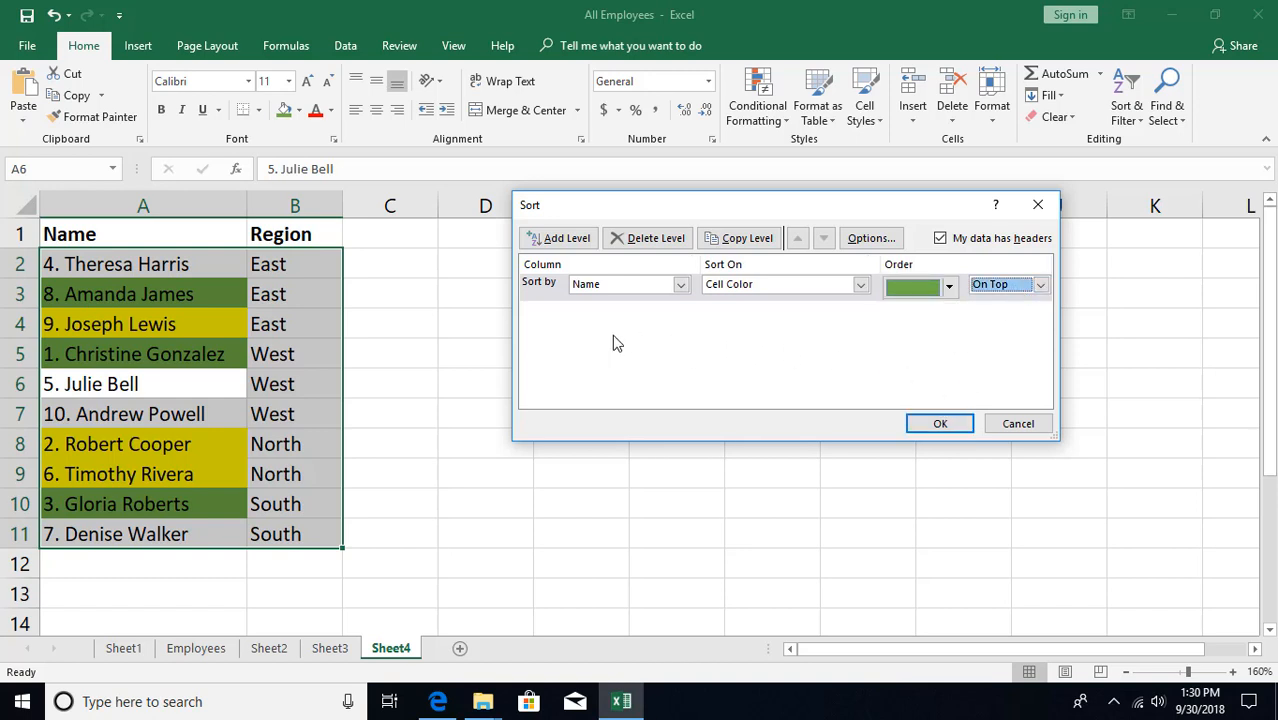
Add a second sort level for Name on cell color with yellow on top, apply the sort and check the color groups
click(566, 239)
click(662, 313)
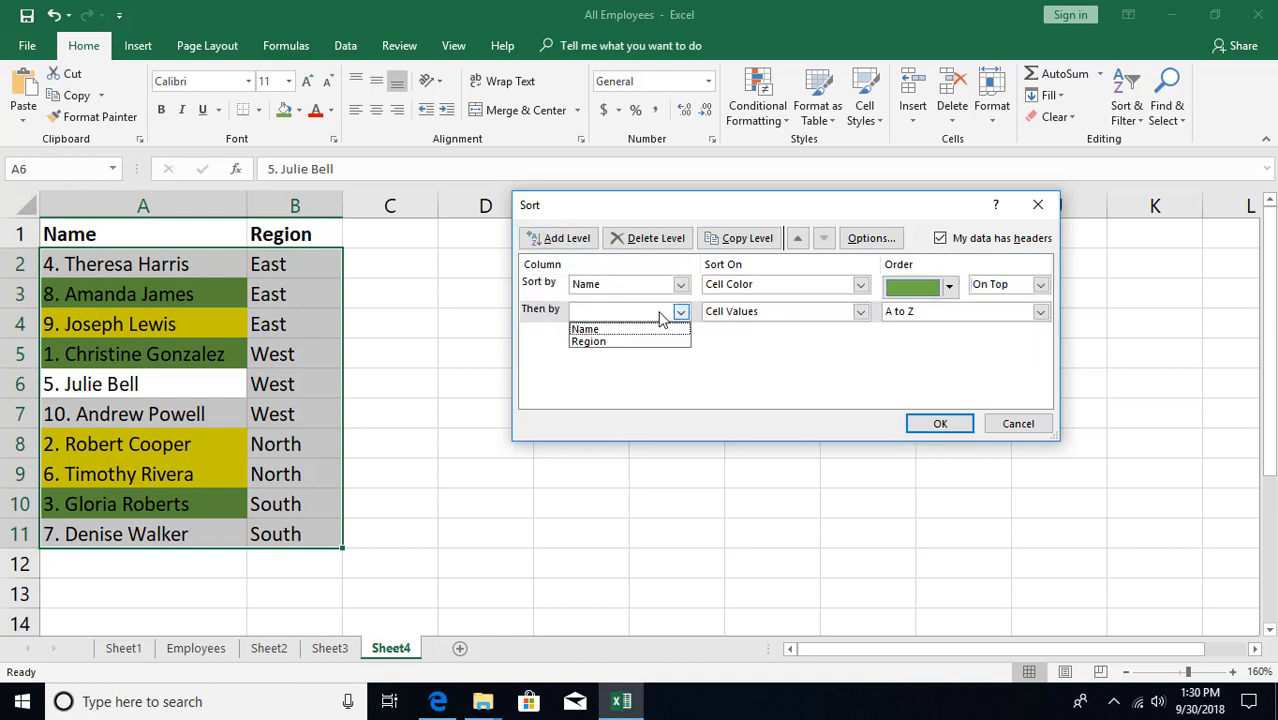
click(610, 330)
click(753, 318)
click(757, 341)
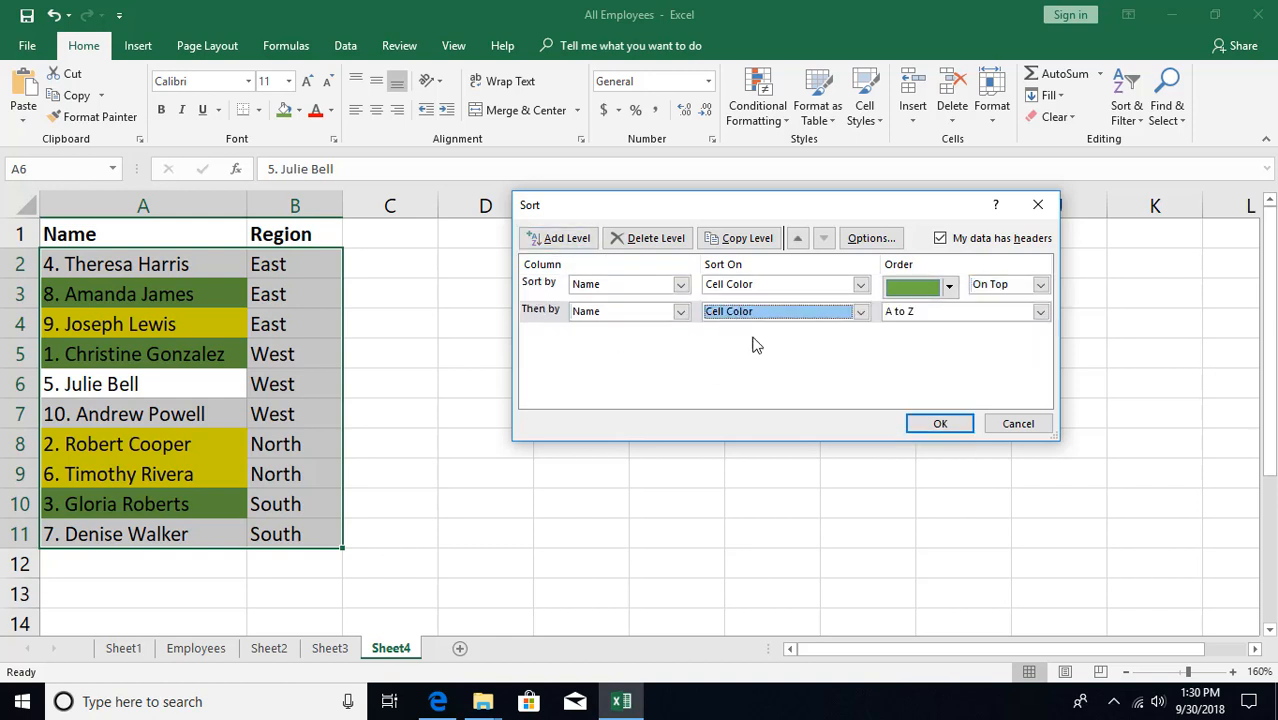
click(947, 315)
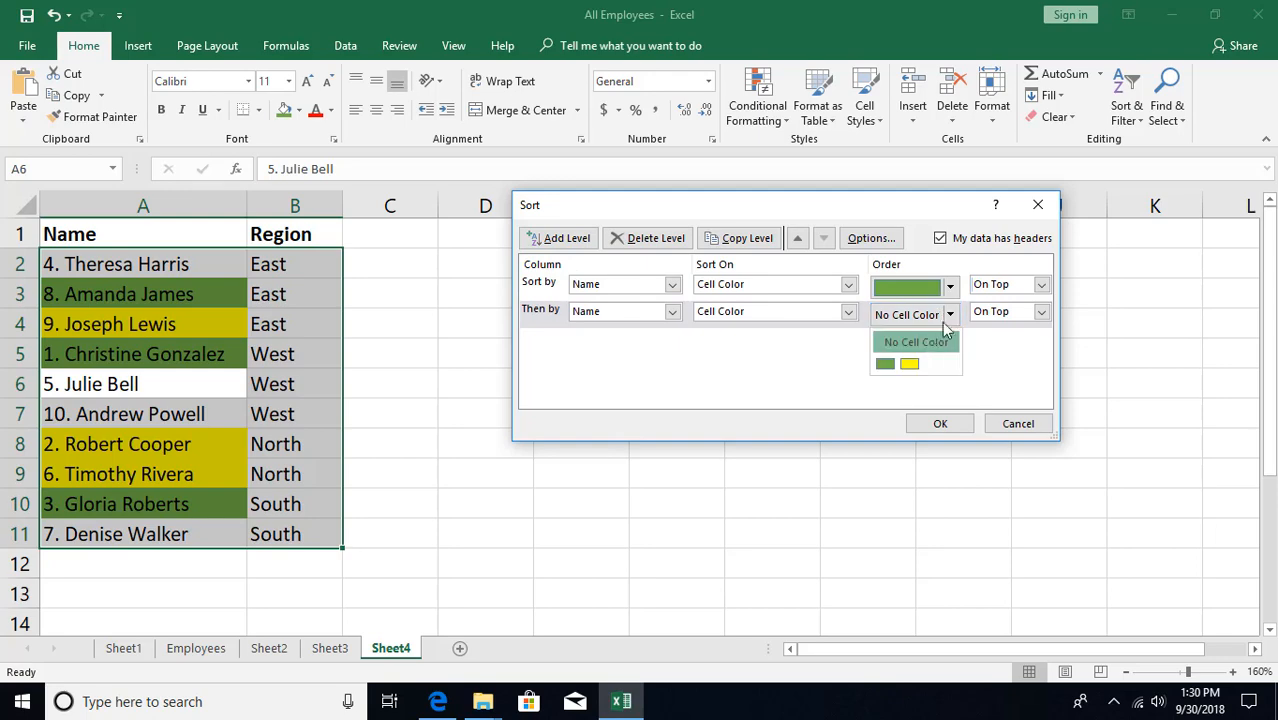
click(909, 363)
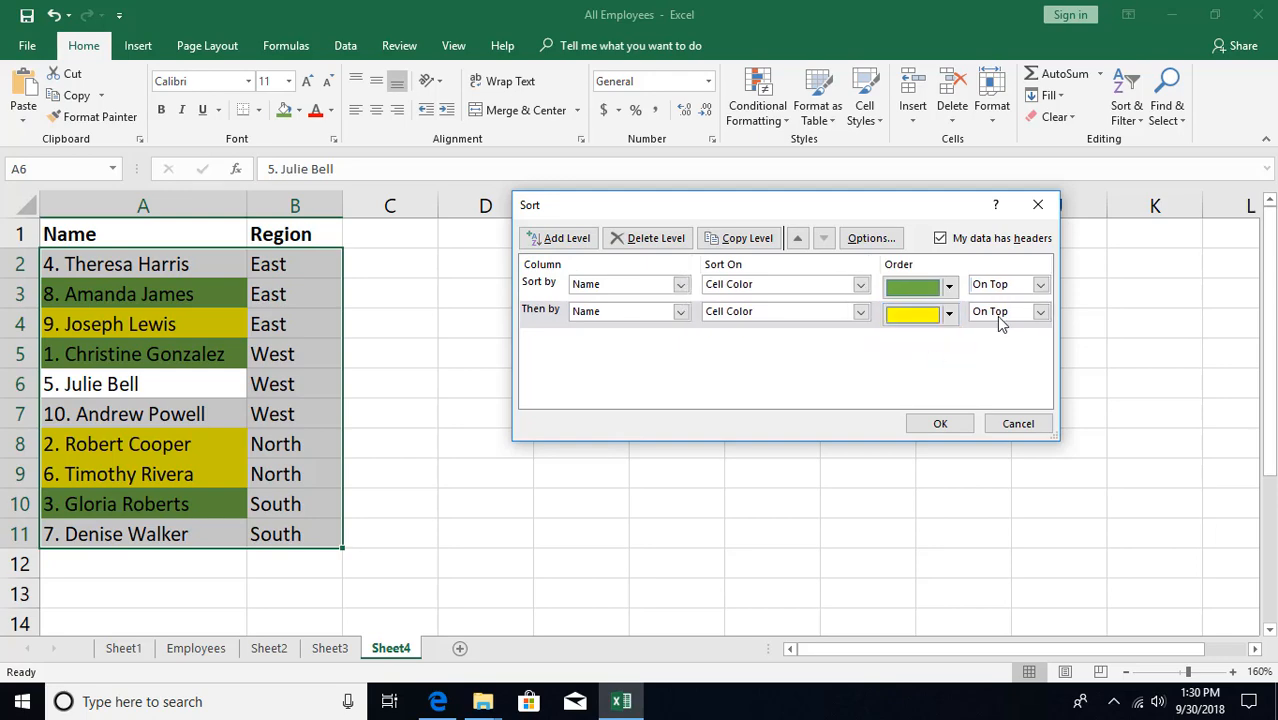
click(937, 419)
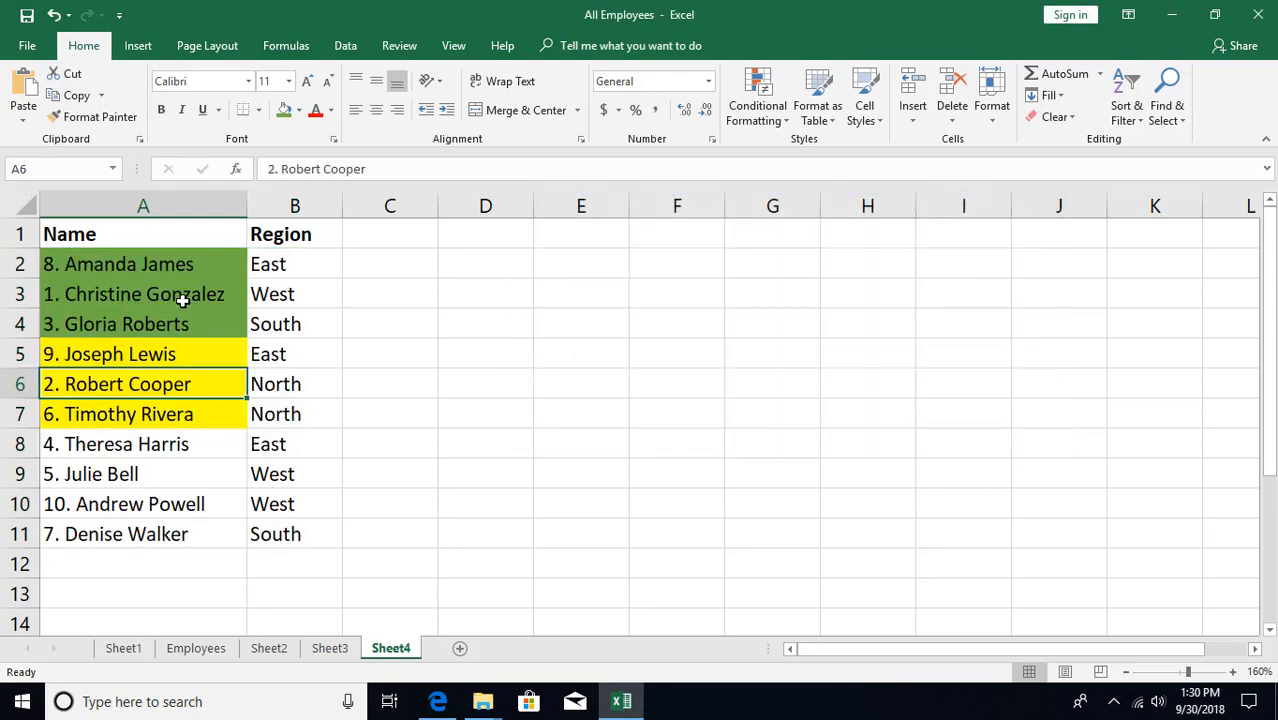
click(138, 292)
click(140, 380)
click(136, 452)
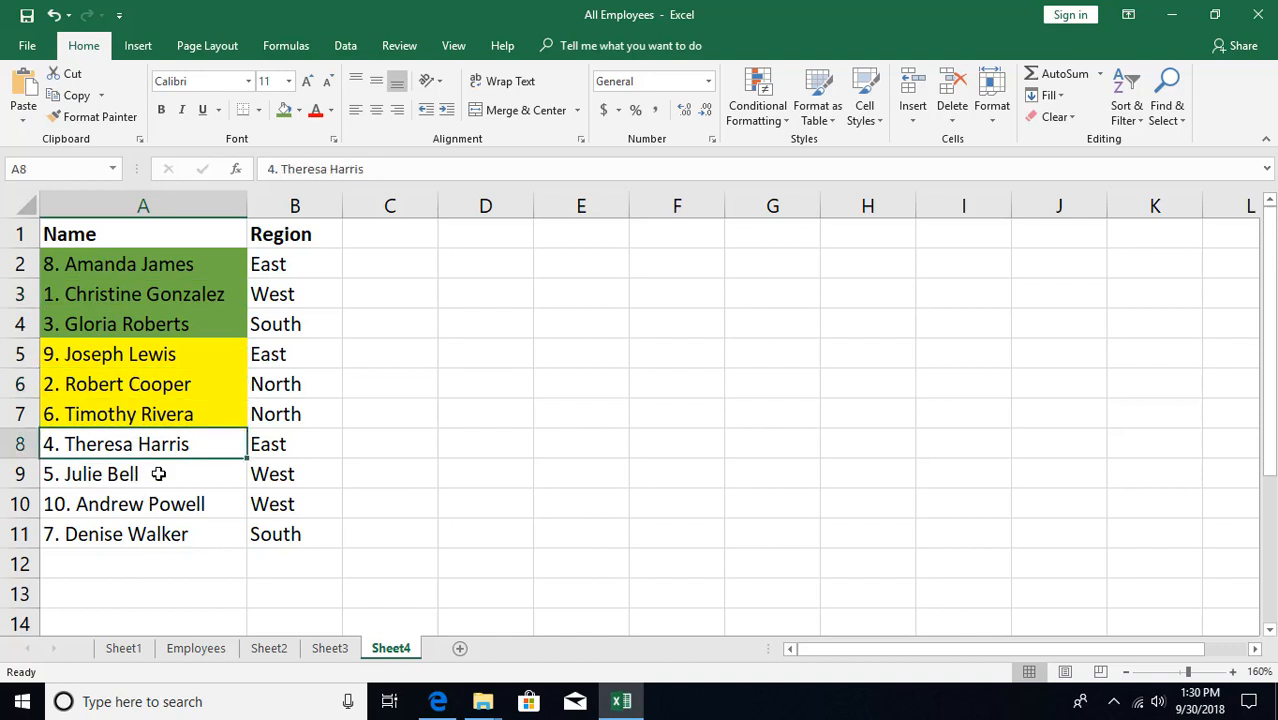
click(265, 490)
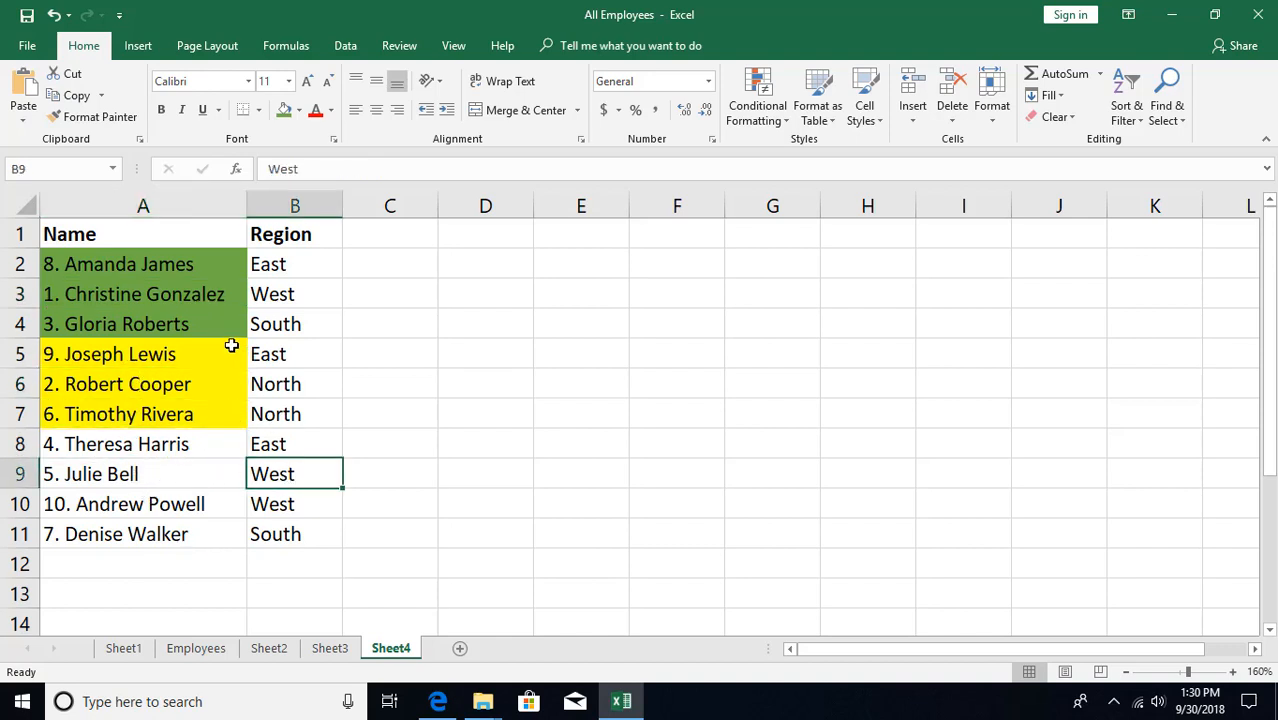
click(380, 396)
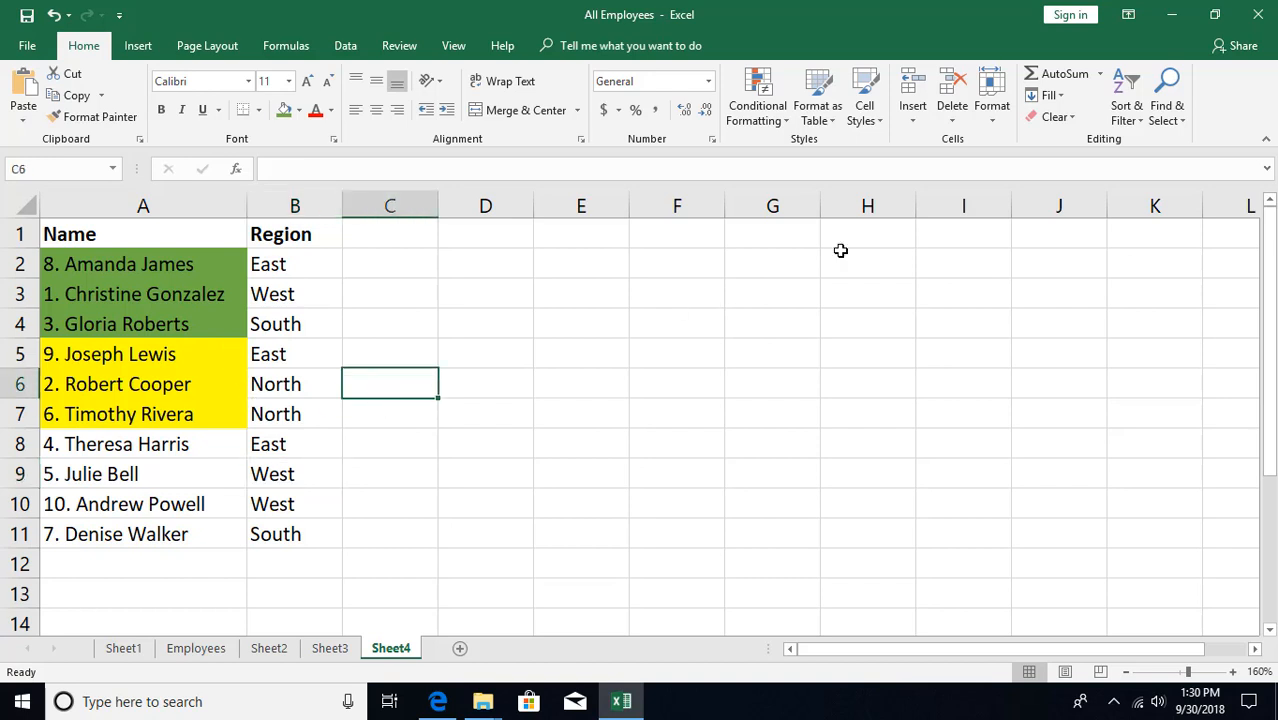
Review the custom sort's case and orientation options and its two color levels, and close it without applying changes
click(1124, 120)
click(1150, 186)
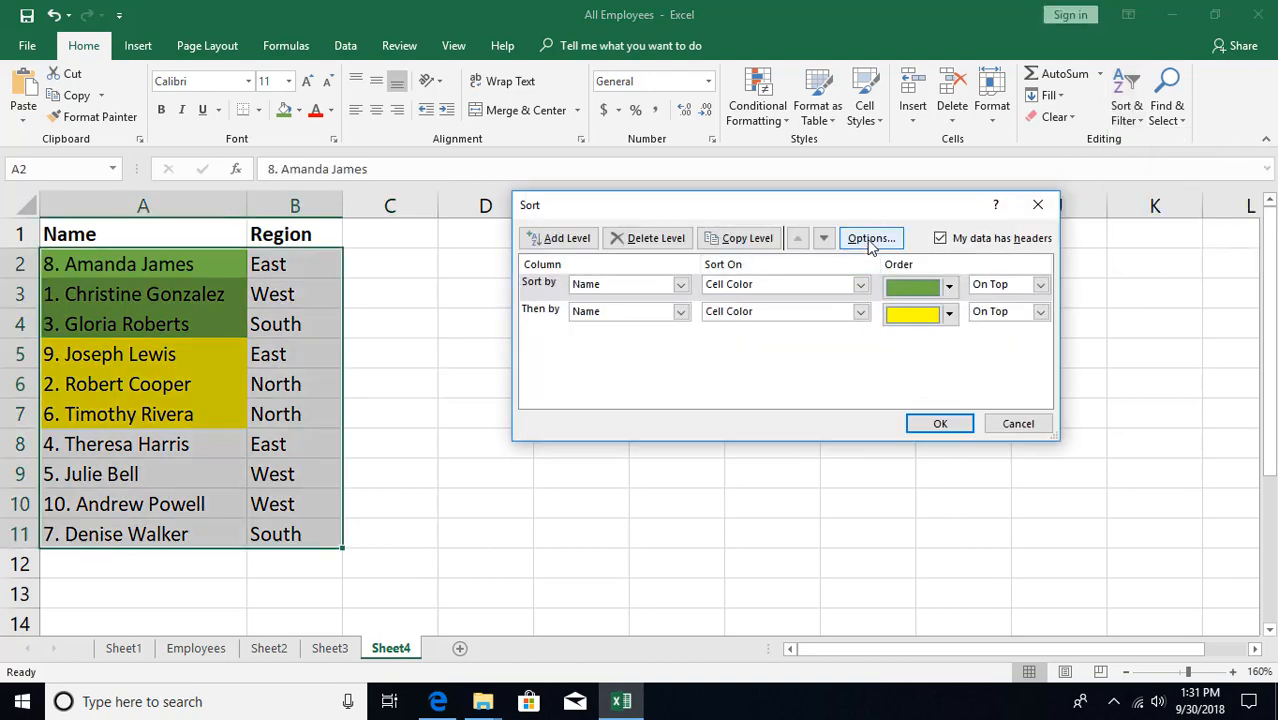
click(871, 240)
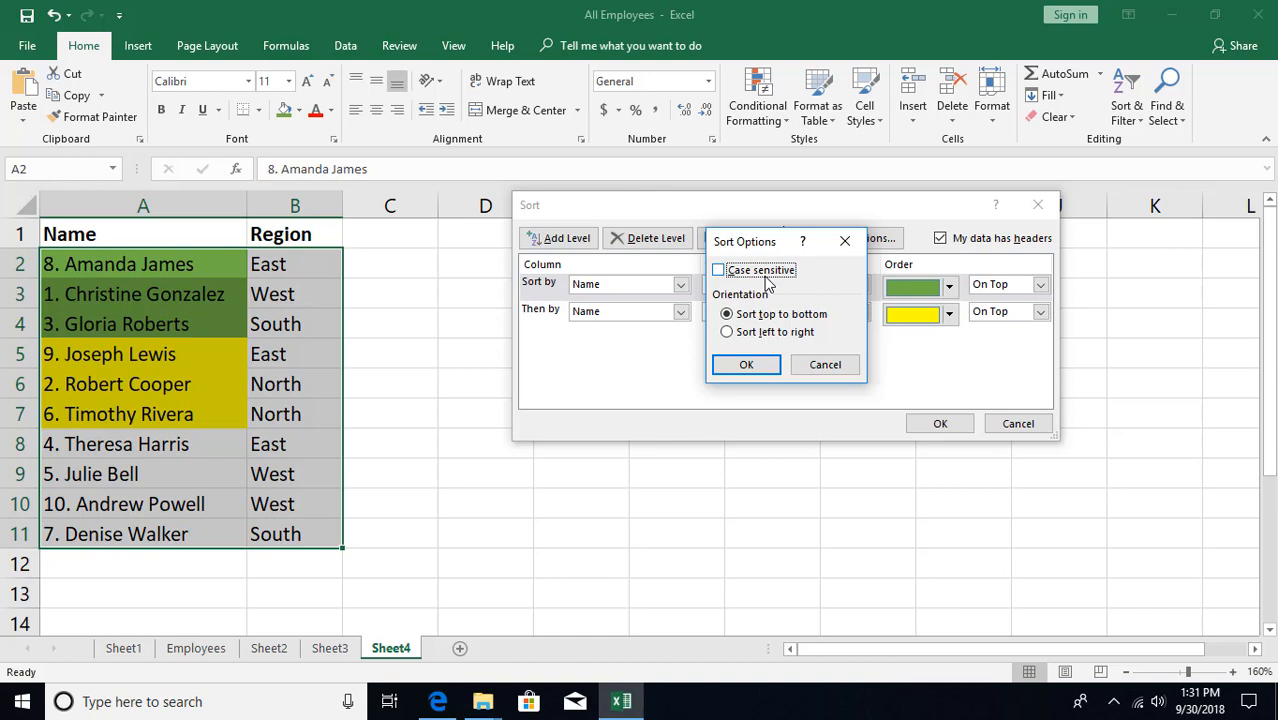
click(822, 366)
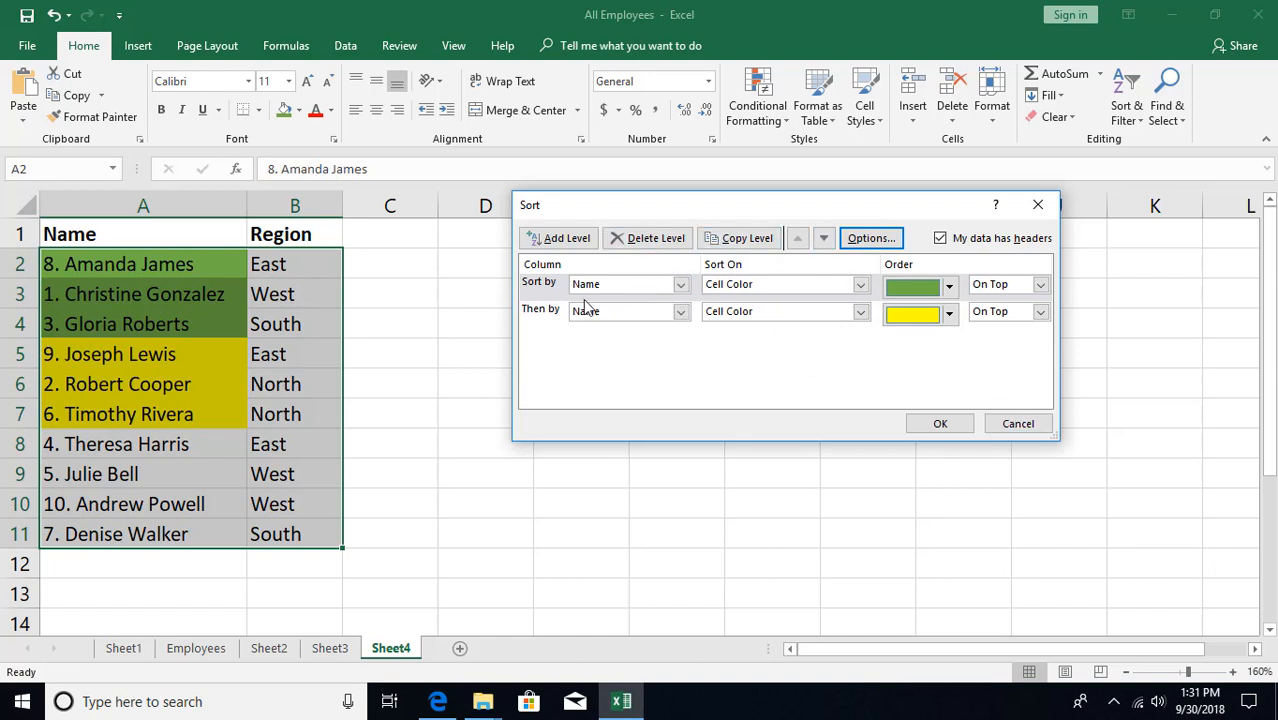
click(548, 314)
click(547, 289)
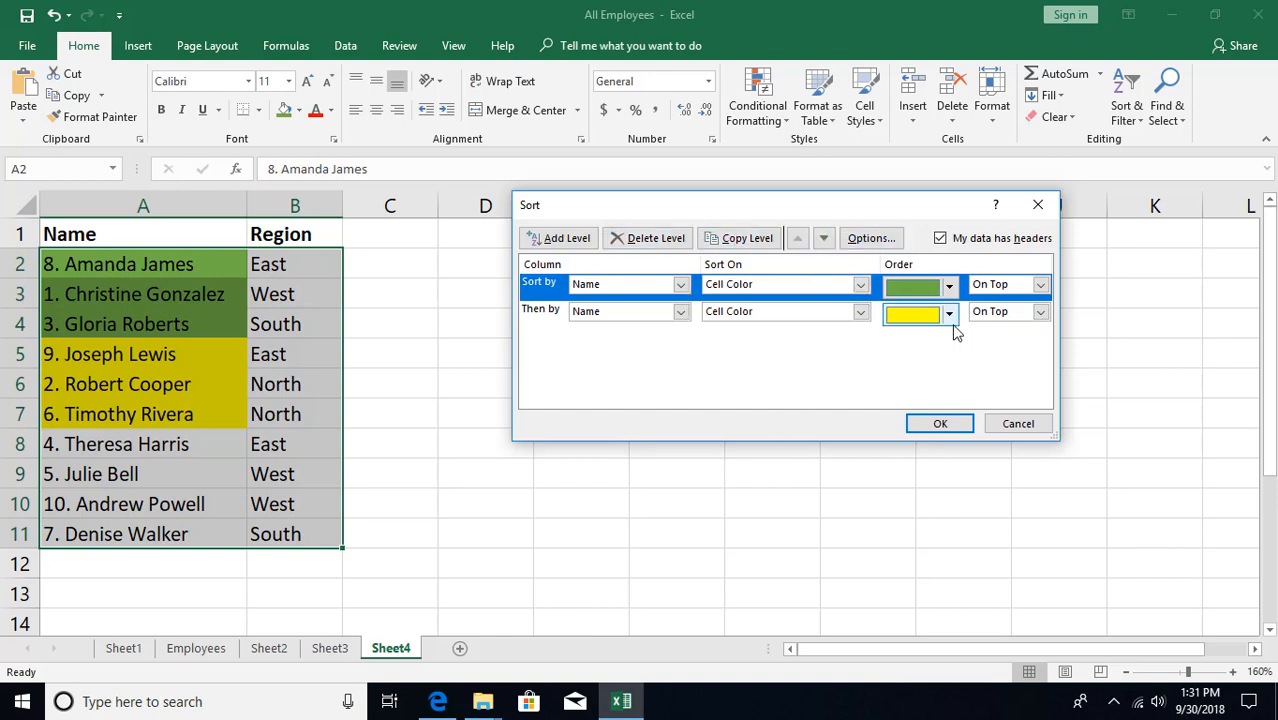
click(1012, 423)
click(617, 364)
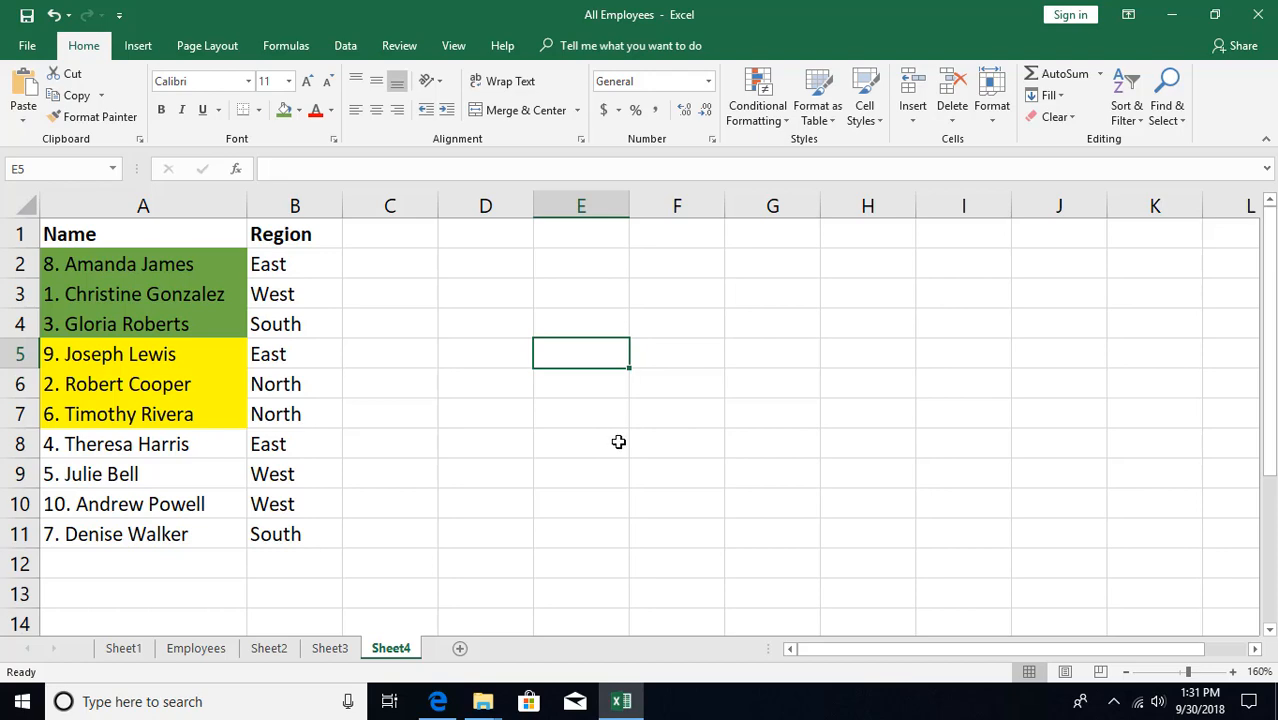
Switch to Edge and examine the YouTube Top Categories table on the YouTube video statistics page, including its Monthly Views values
click(437, 703)
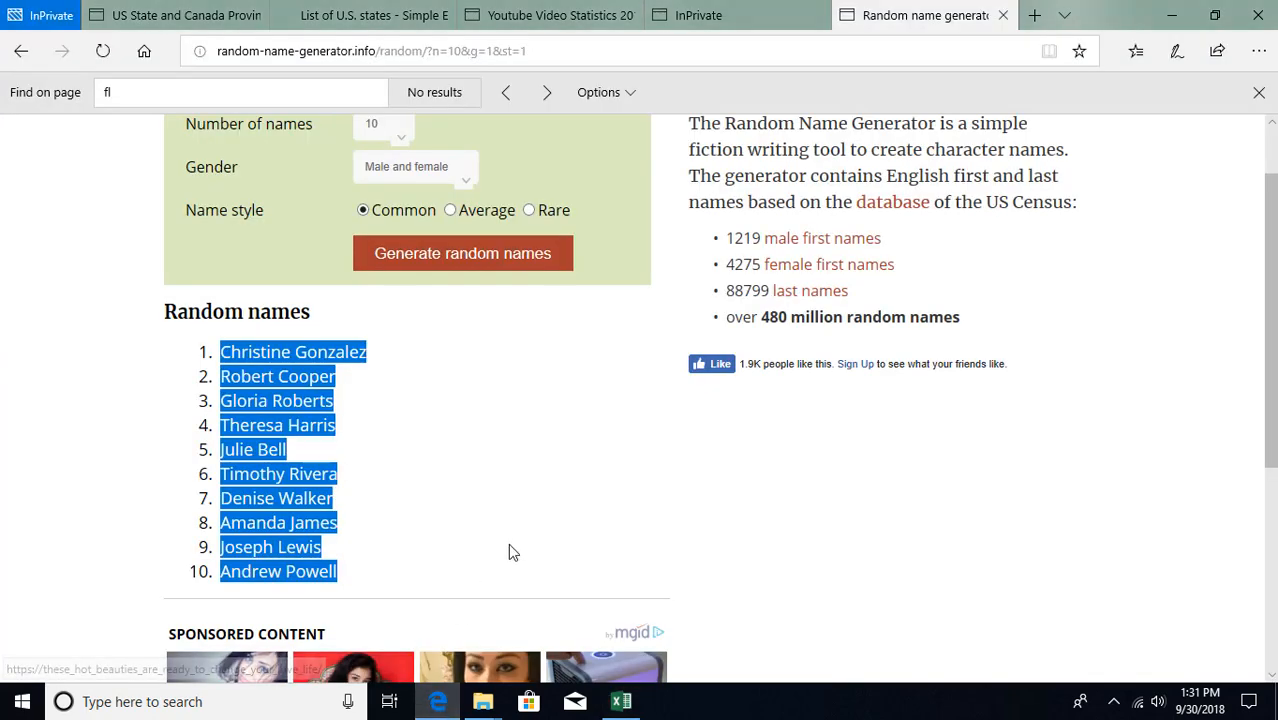
click(513, 494)
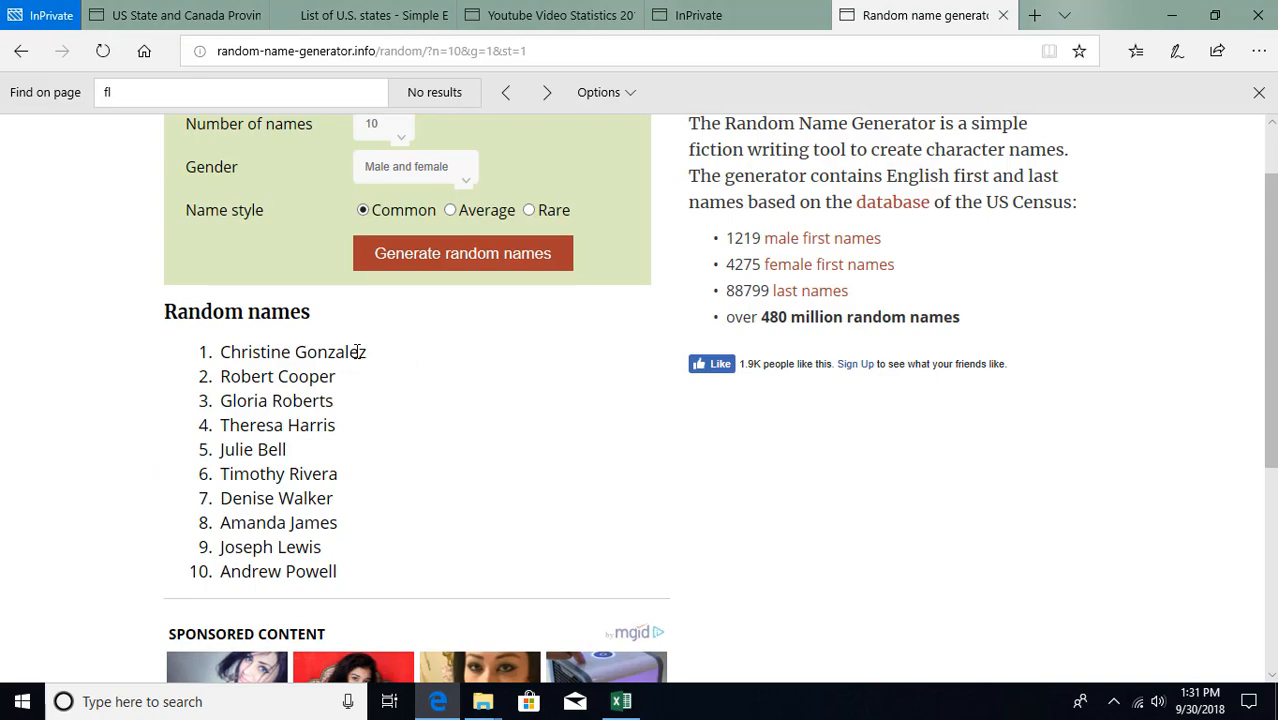
click(495, 18)
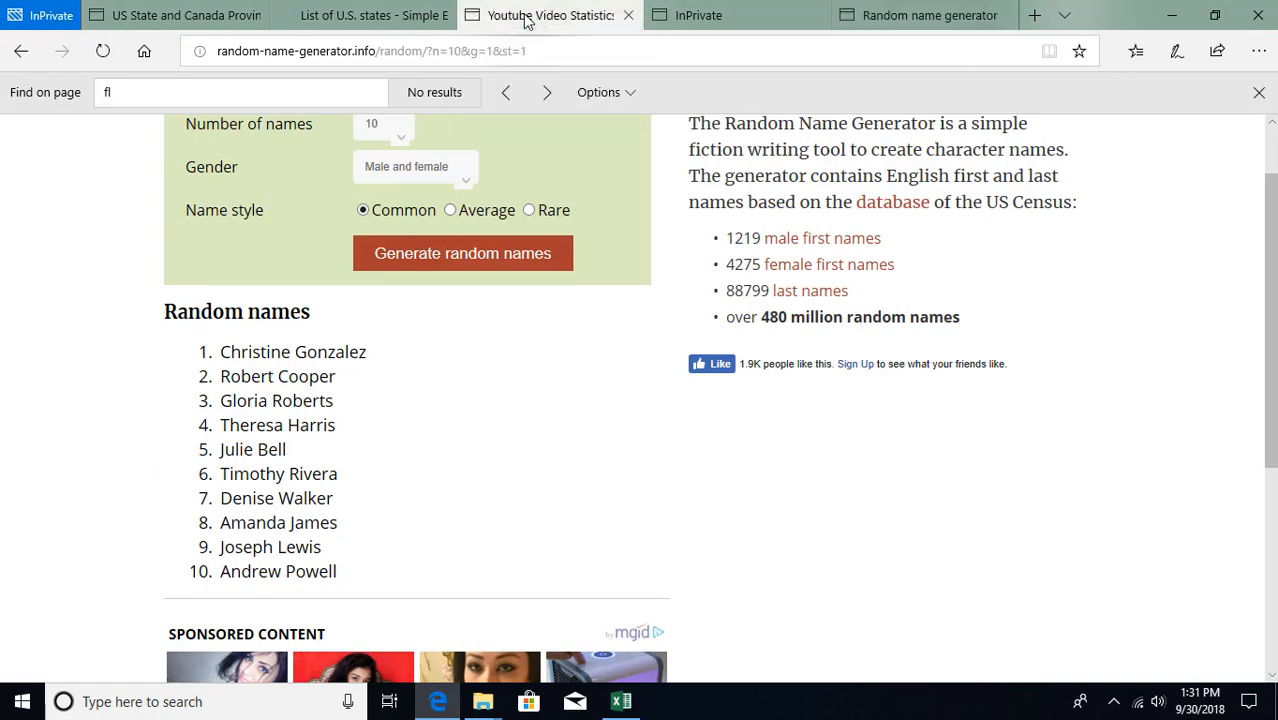
scroll(465, 265, down, 6)
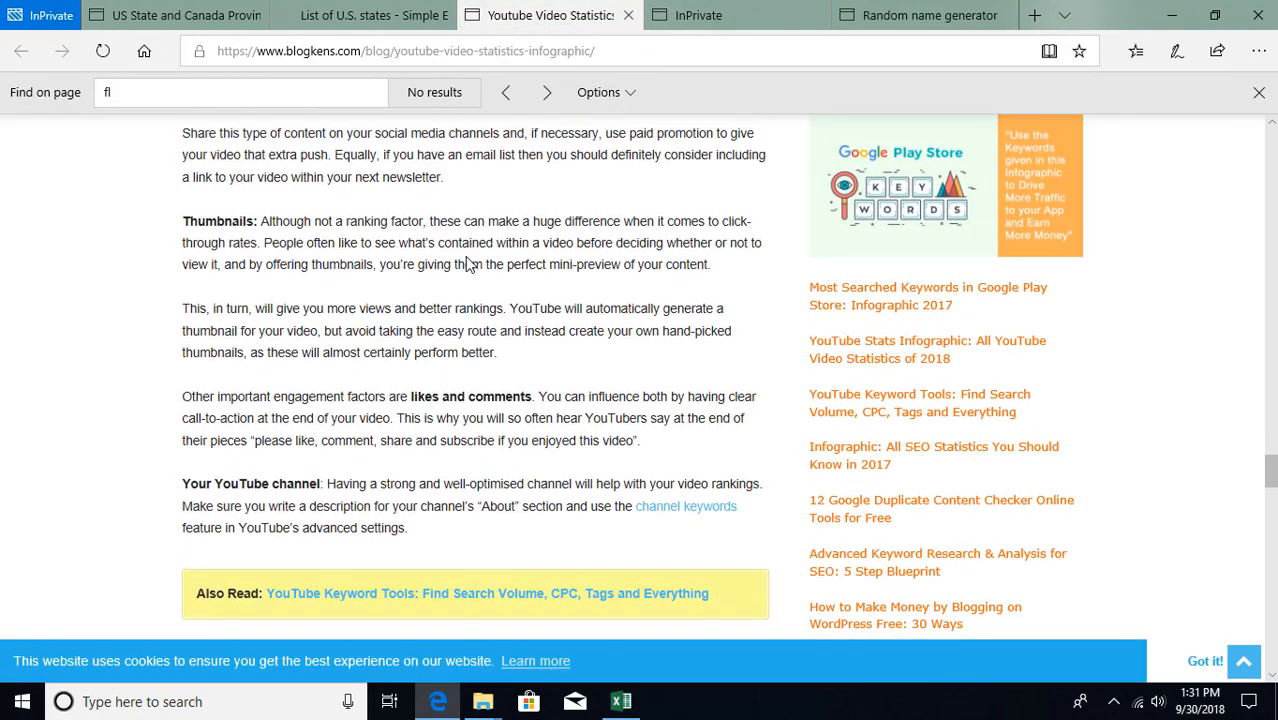
scroll(467, 257, up, 15)
scroll(465, 262, up, 2)
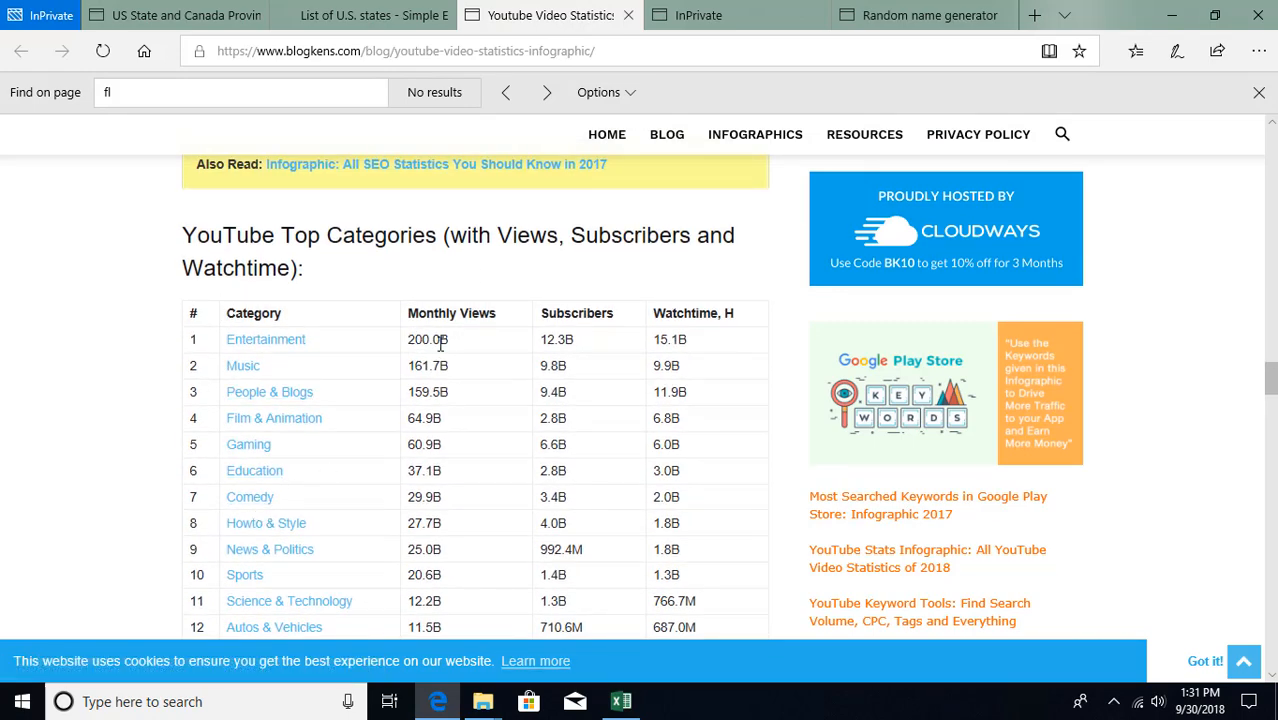
scroll(443, 337, down, 1)
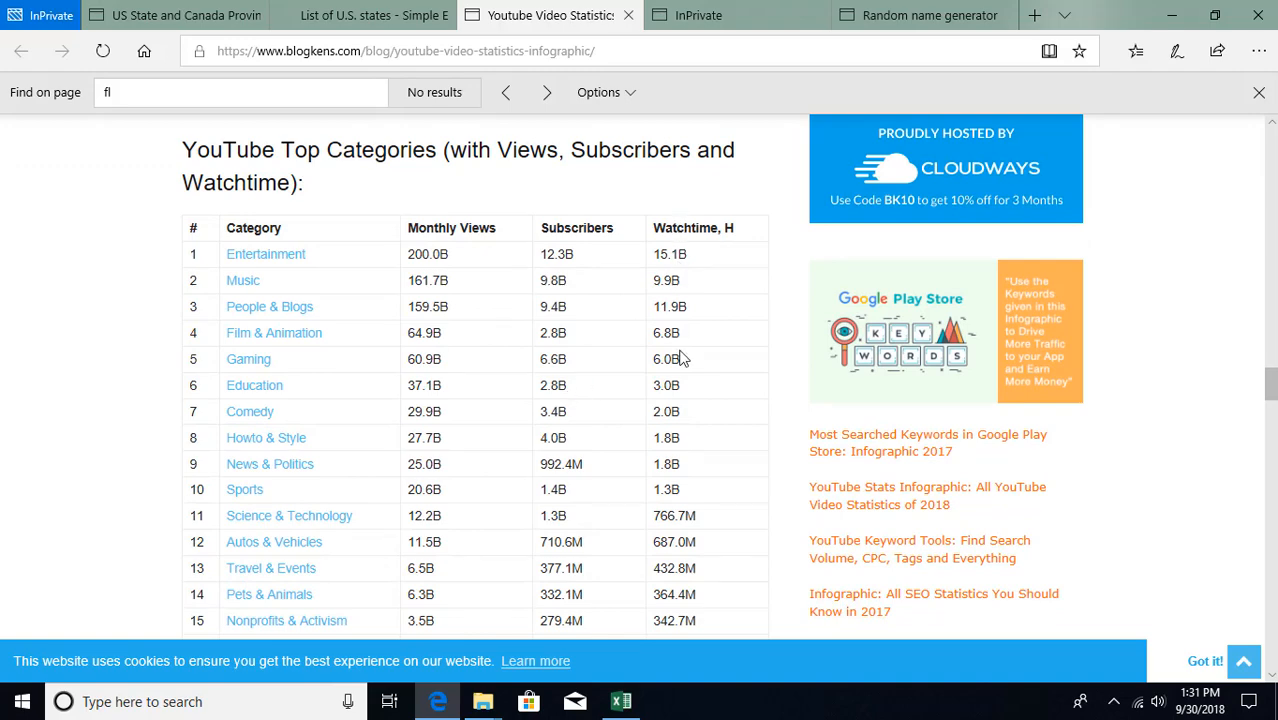
scroll(680, 353, down, 1)
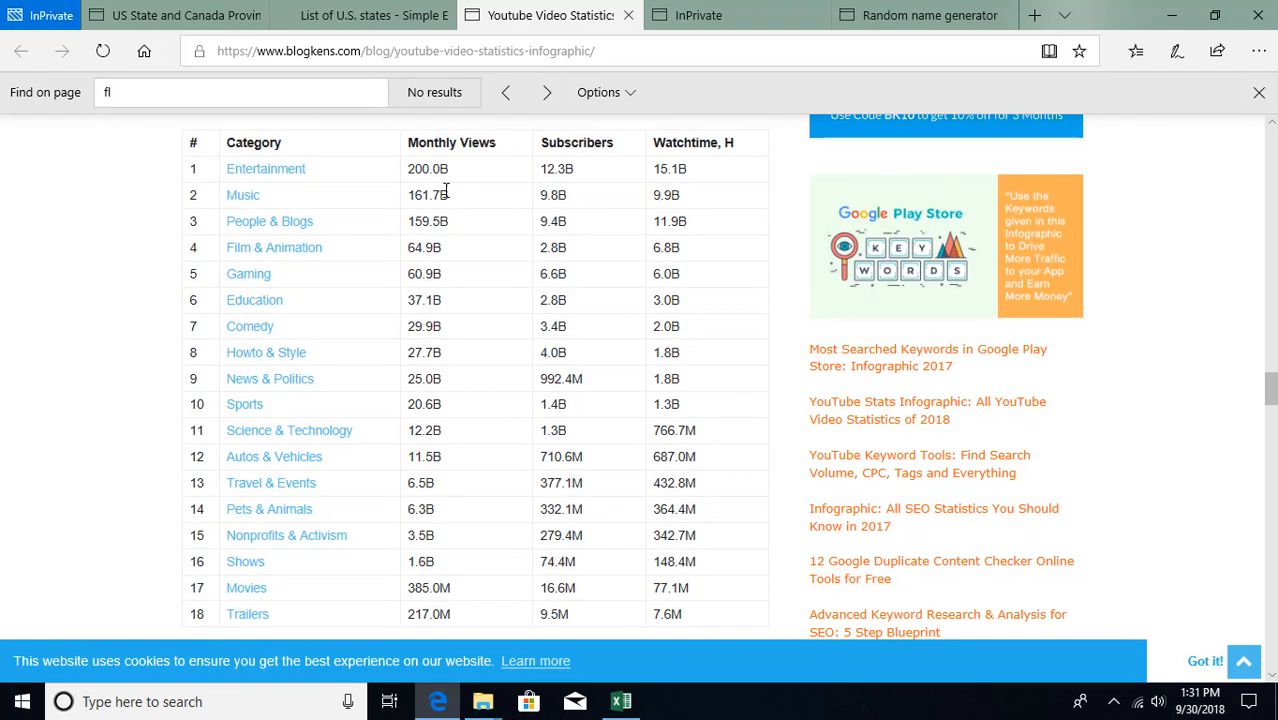
drag(407, 169, 435, 171)
click(443, 171)
scroll(471, 386, down, 1)
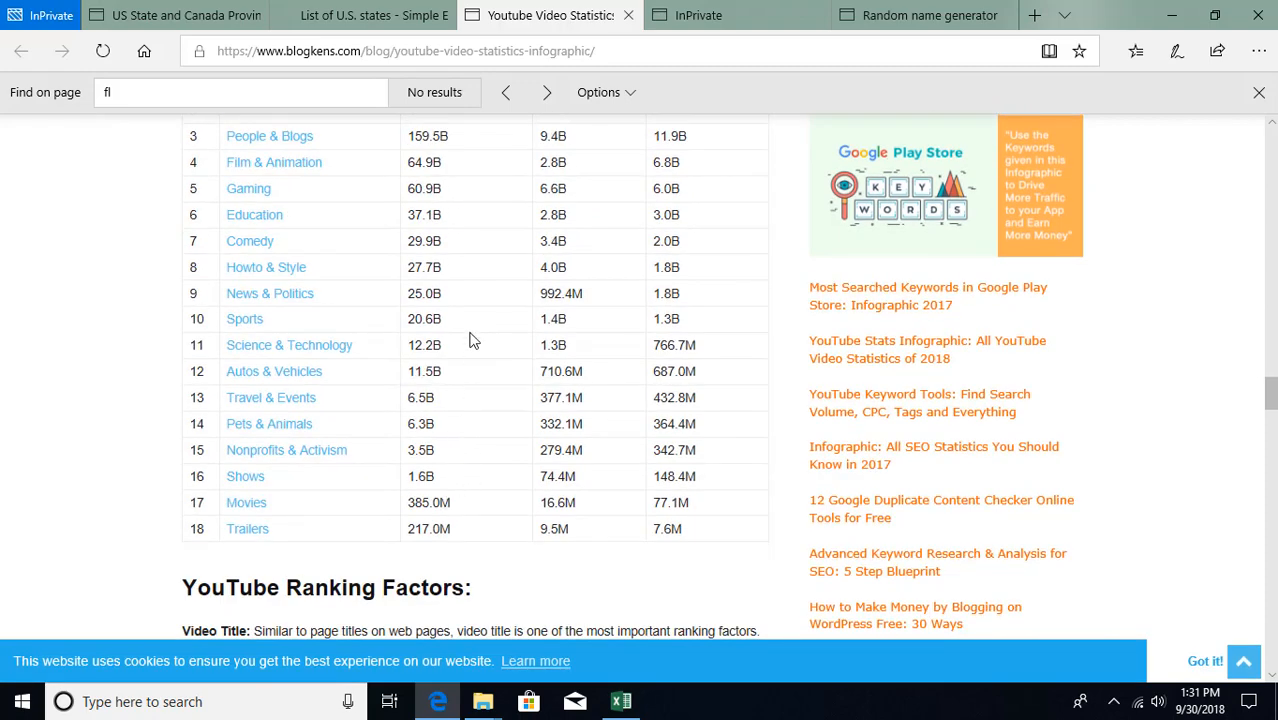
scroll(488, 318, up, 1)
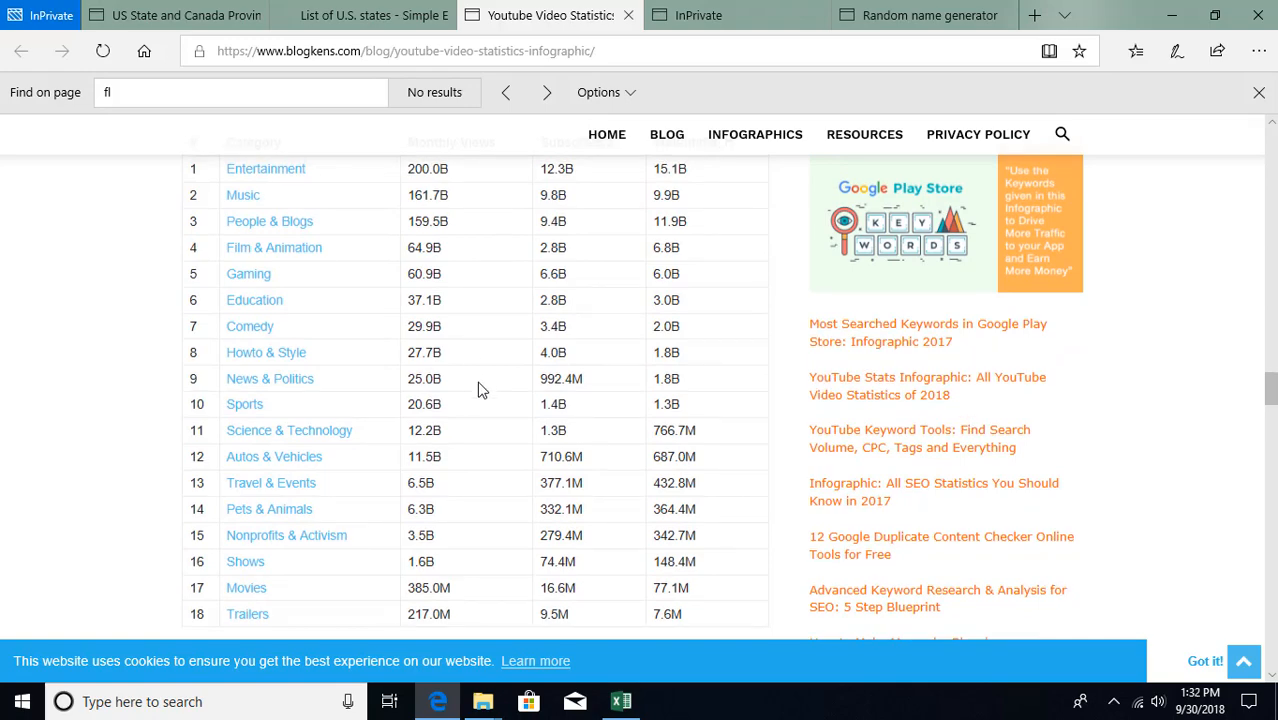
scroll(485, 387, up, 1)
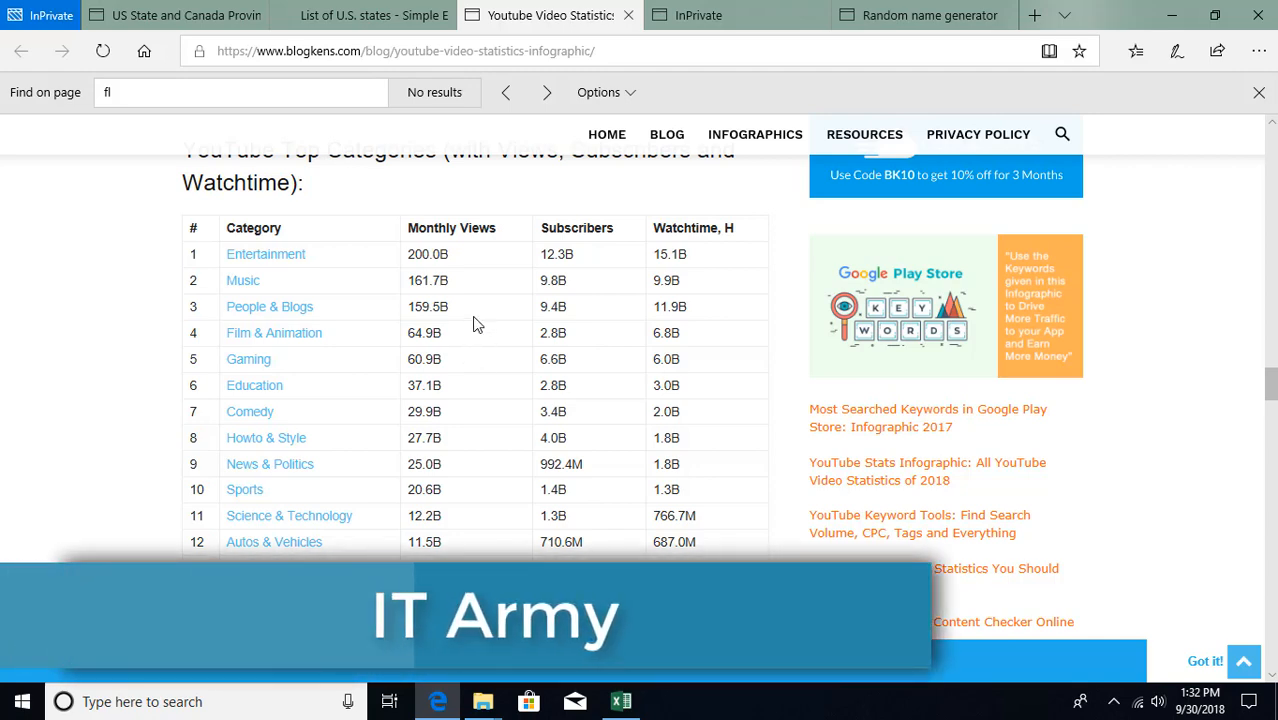
View the Wikipedia List of U.S. states table and highlight the Became a State dates from Alabama through Arizona
click(320, 22)
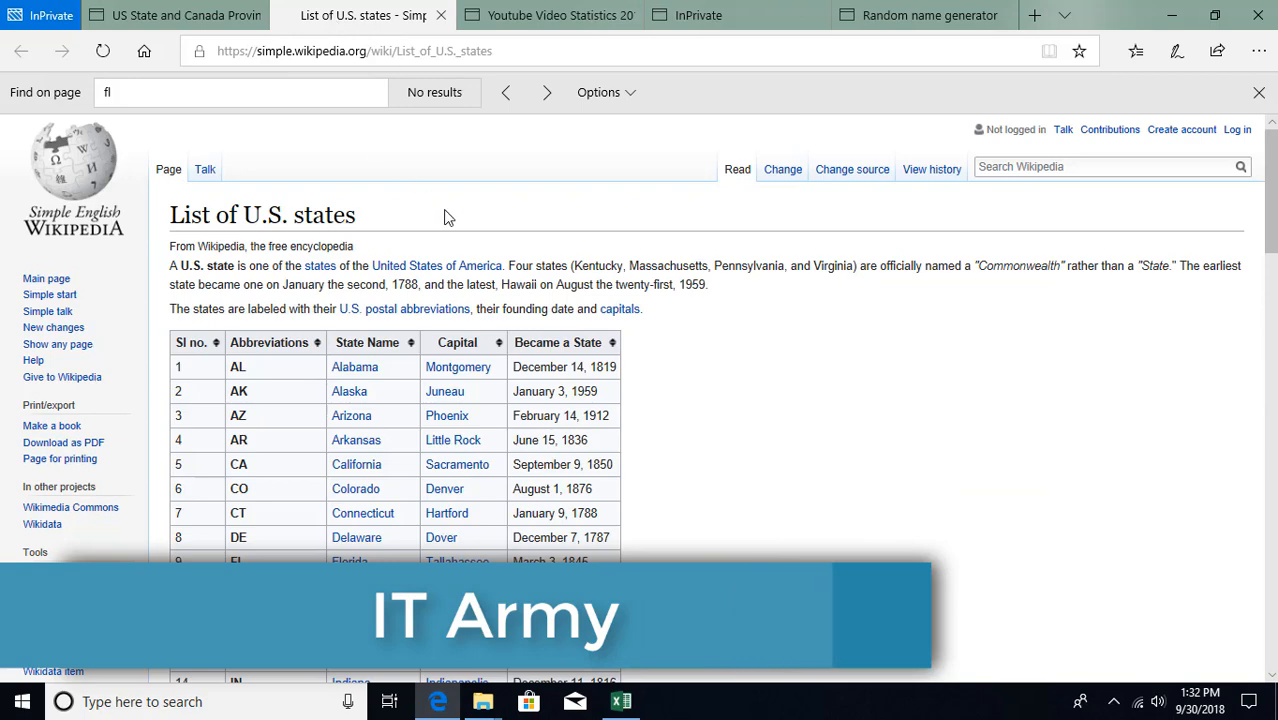
scroll(430, 205, down, 1)
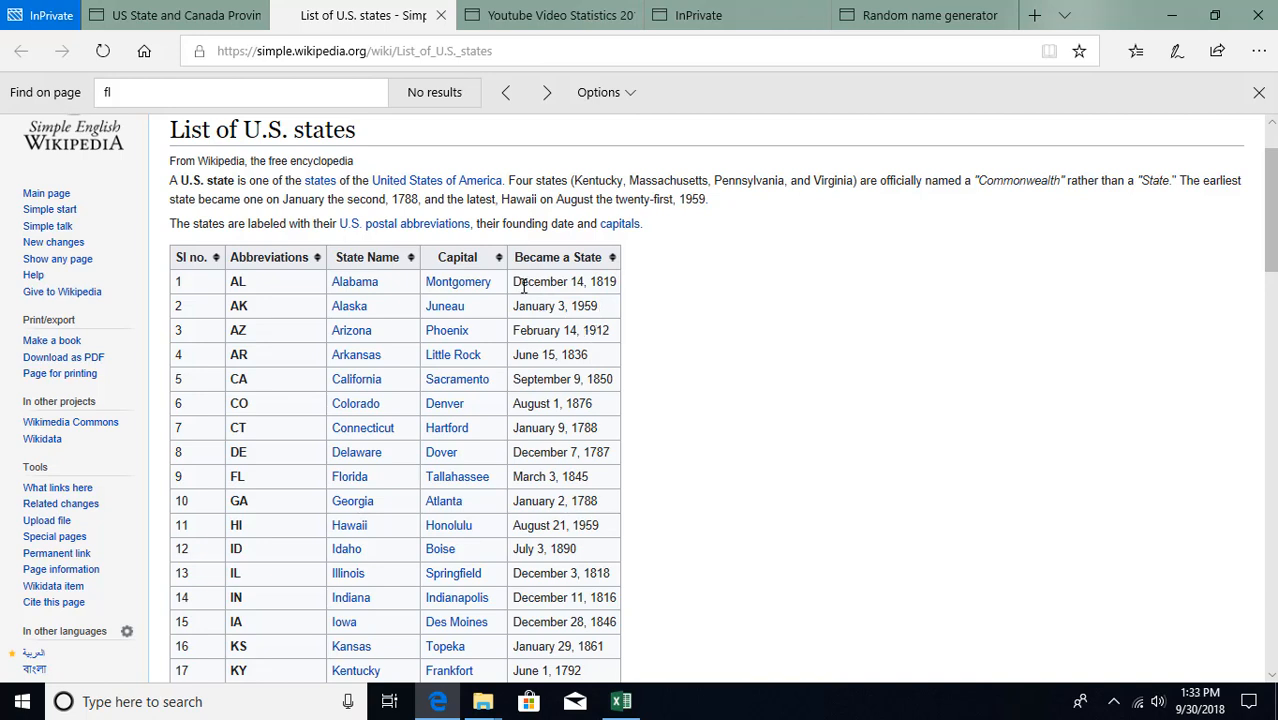
drag(514, 284, 608, 331)
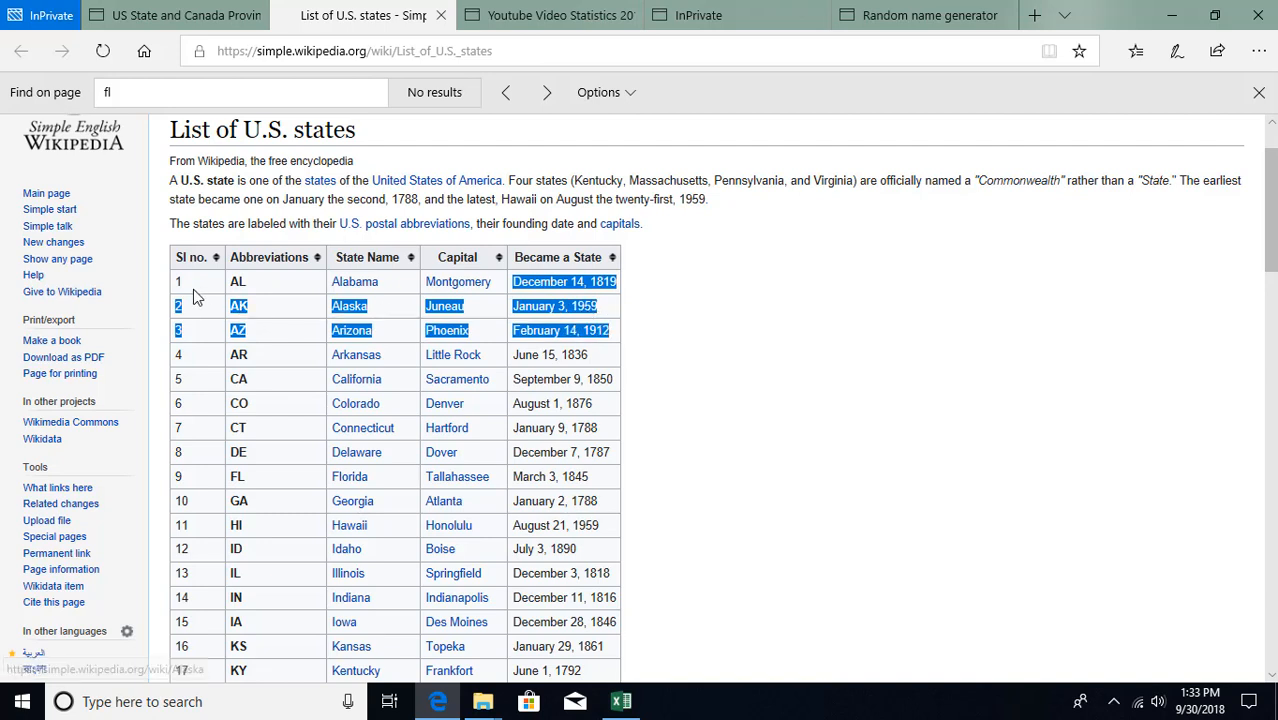
Copy the Alabama through Arkansas table rows and paste them into a new sheet in Excel, matching destination formatting
drag(178, 284, 613, 358)
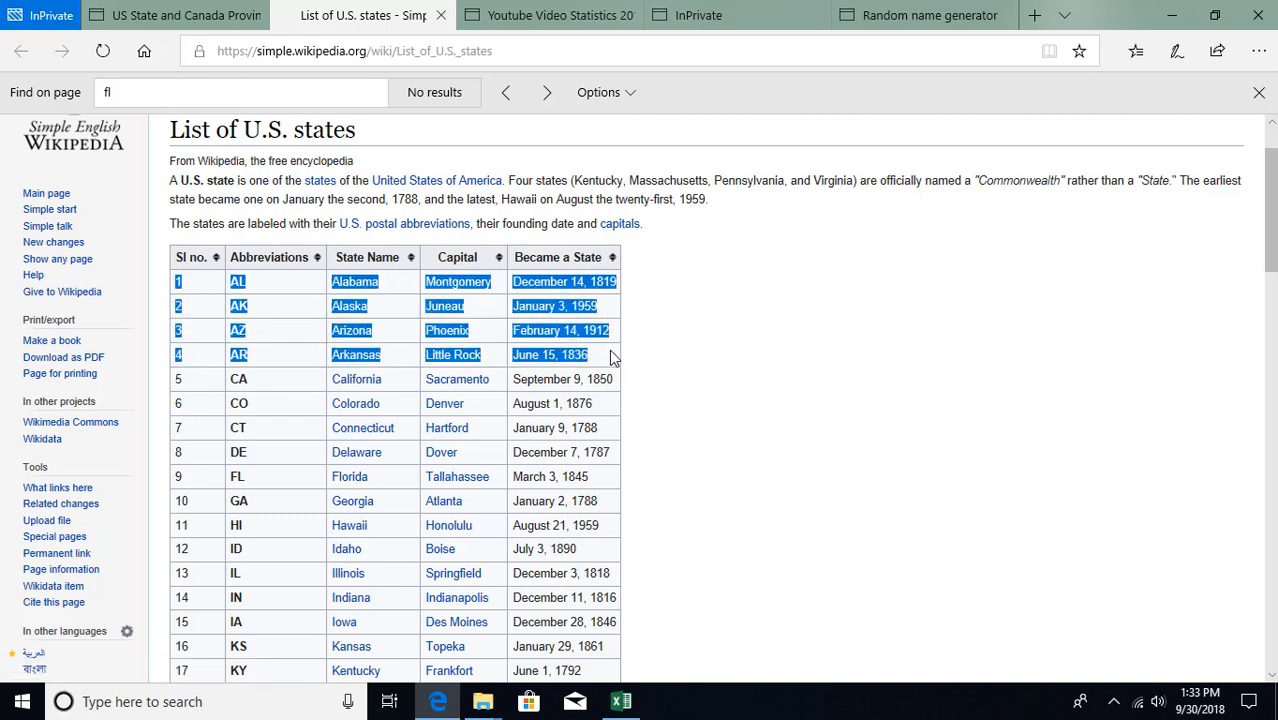
click(621, 701)
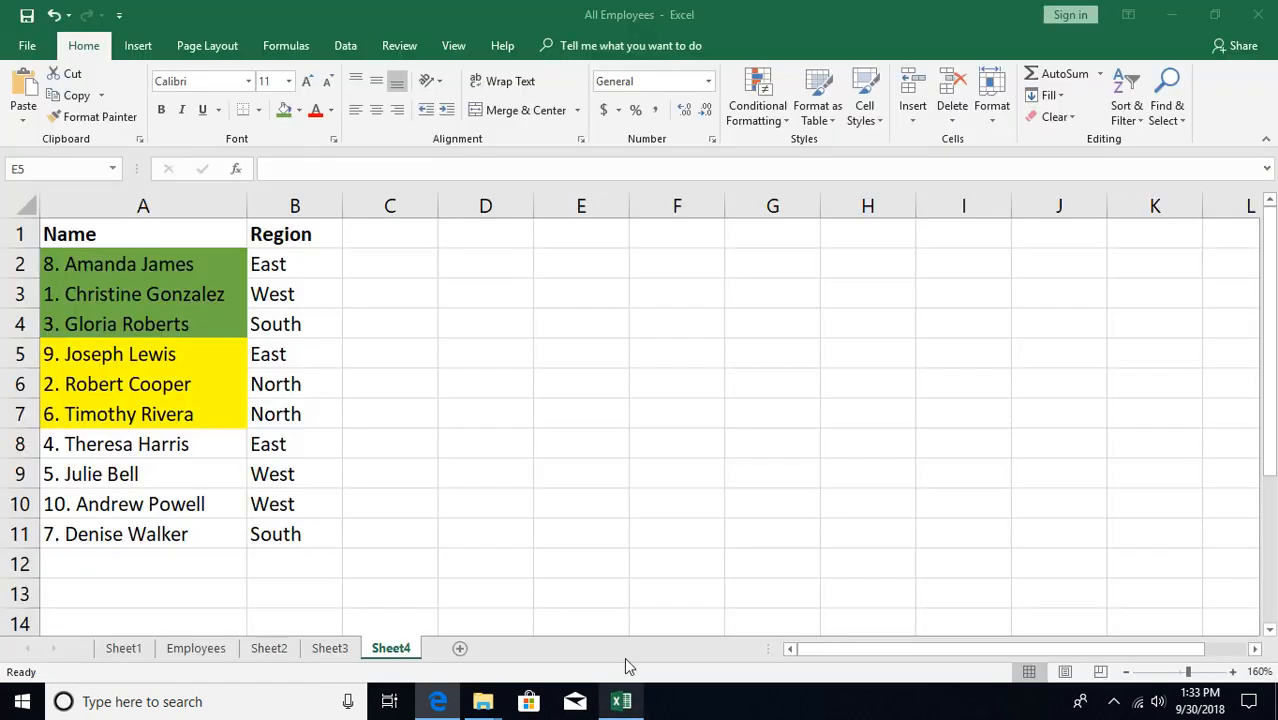
click(461, 648)
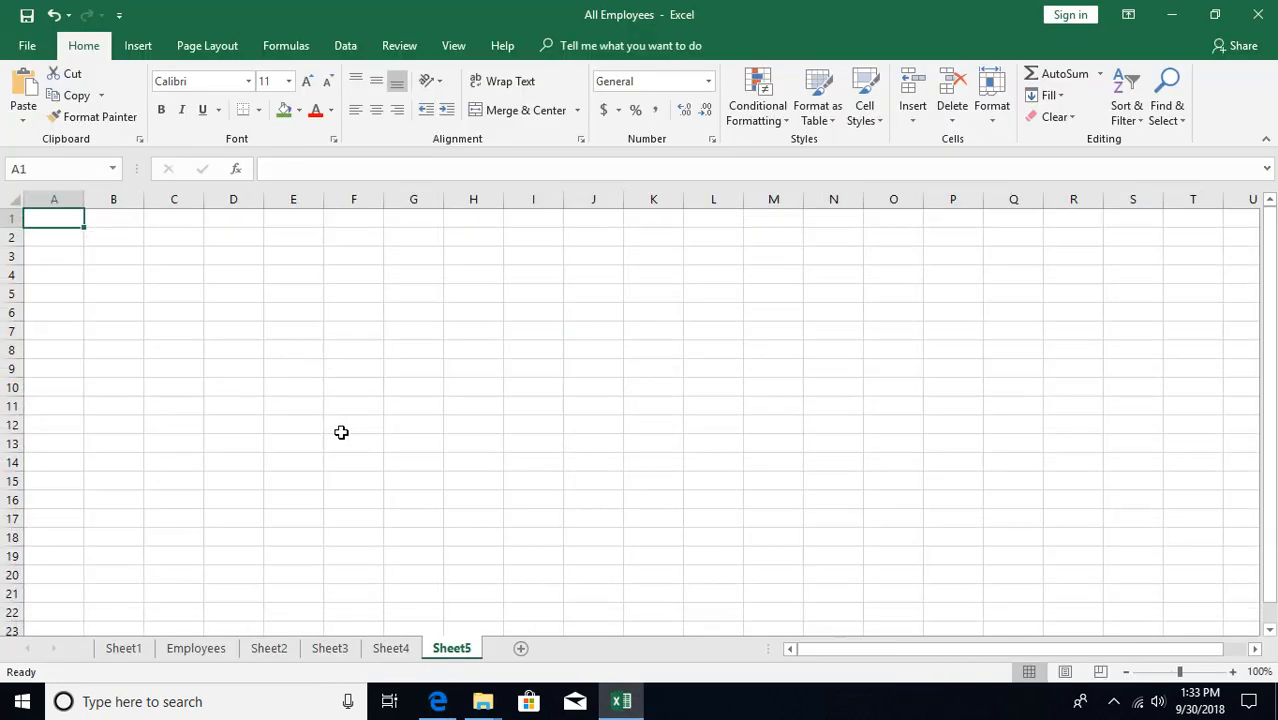
text(1	AL	Alabama	Montgomery	December 14, 1819 2	AK	Alaska	Juneau	3-Jan-59 3	AZ	Arizona	Phoenix	14-Feb-12 4	AR	Arkansas	Little Rock	June 15, 1836)
click(352, 352)
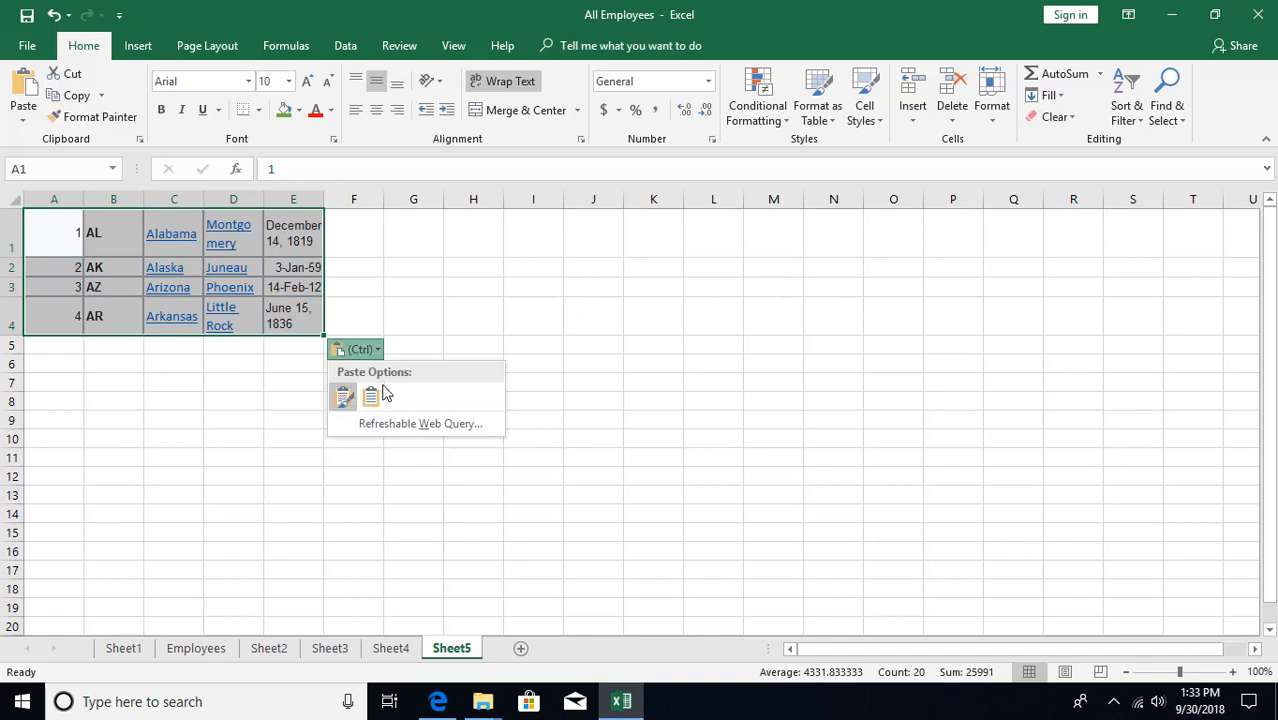
click(374, 396)
Widen column E to fit the pasted statehood dates and inspect how each date cell is stored
scroll(373, 371, up, 3)
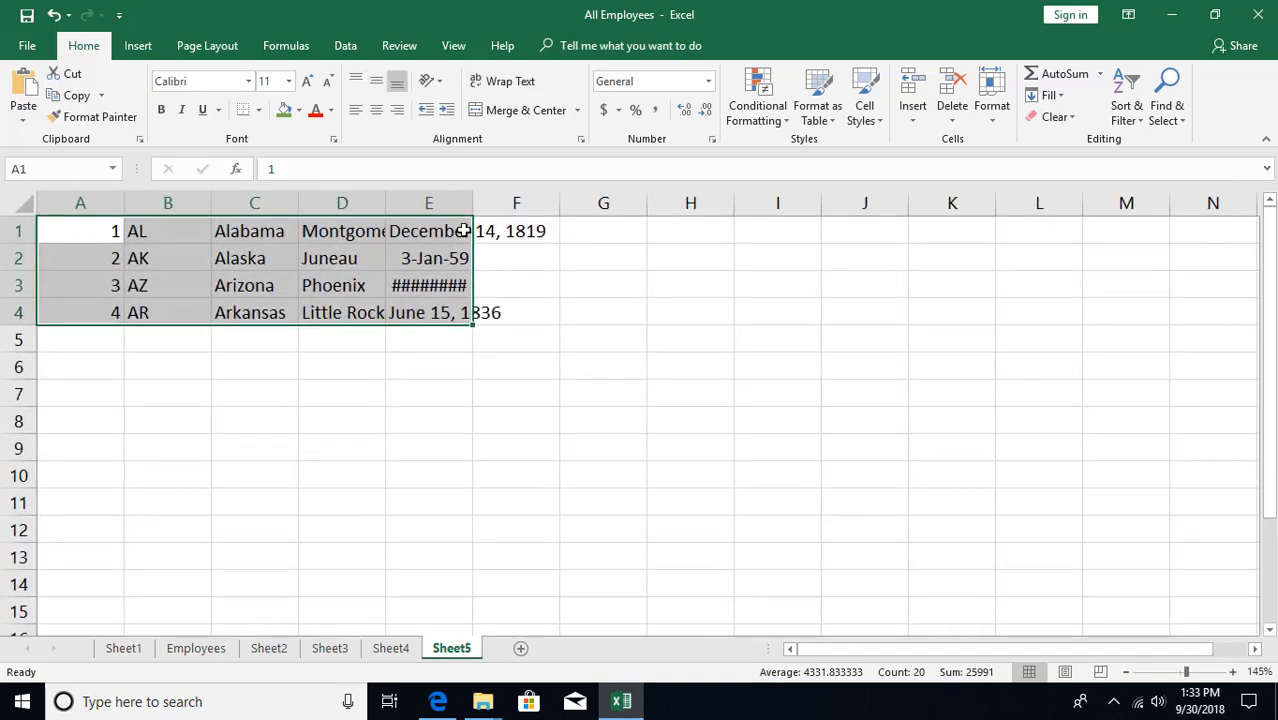
double_click(464, 204)
click(435, 400)
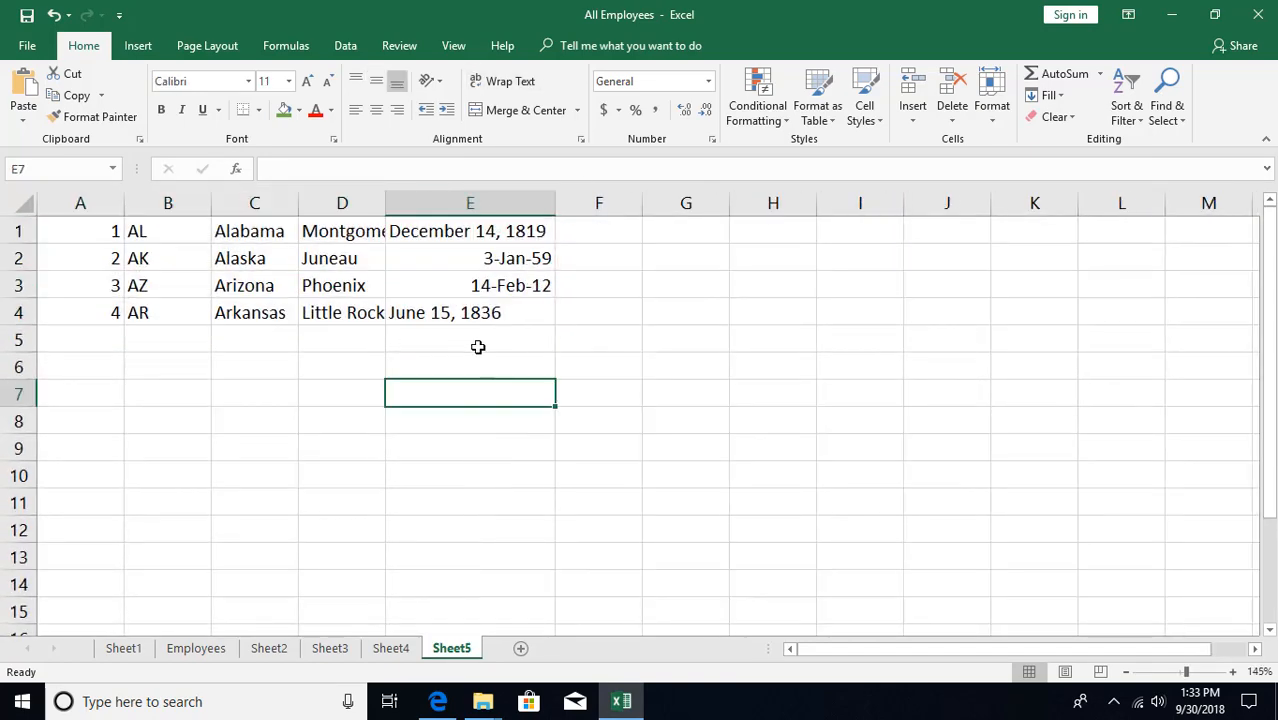
click(520, 262)
click(521, 287)
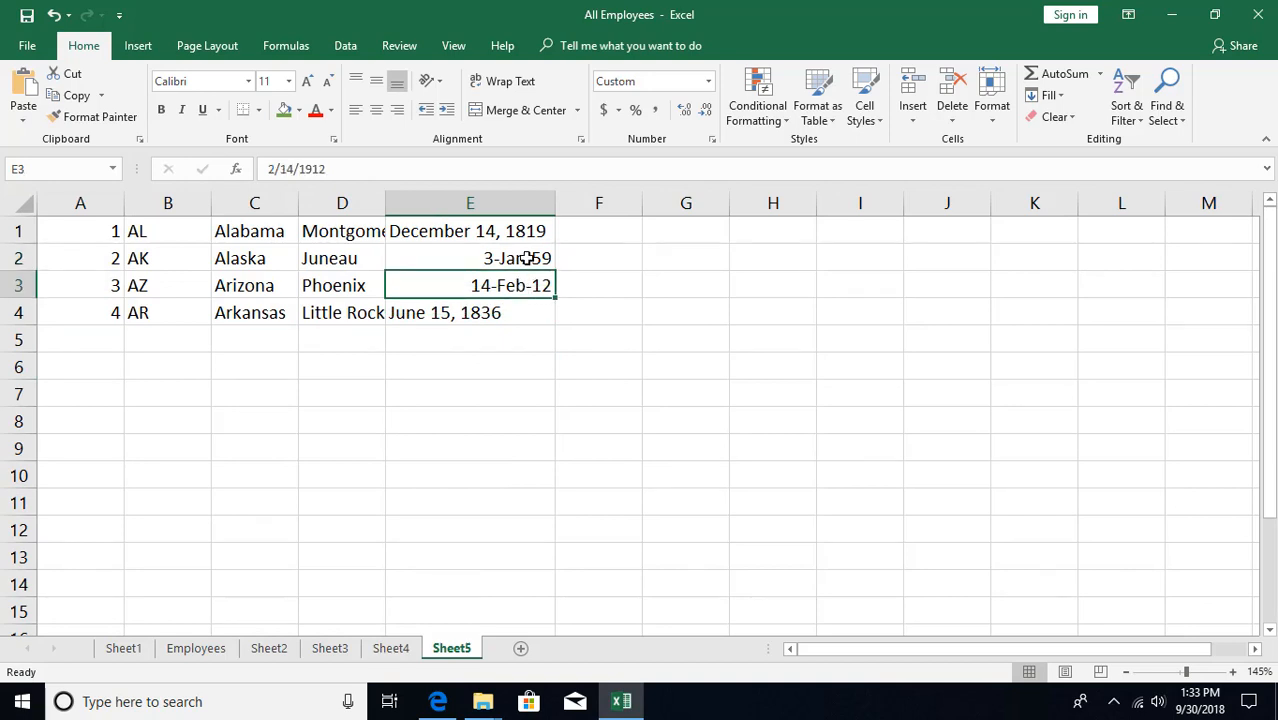
click(531, 263)
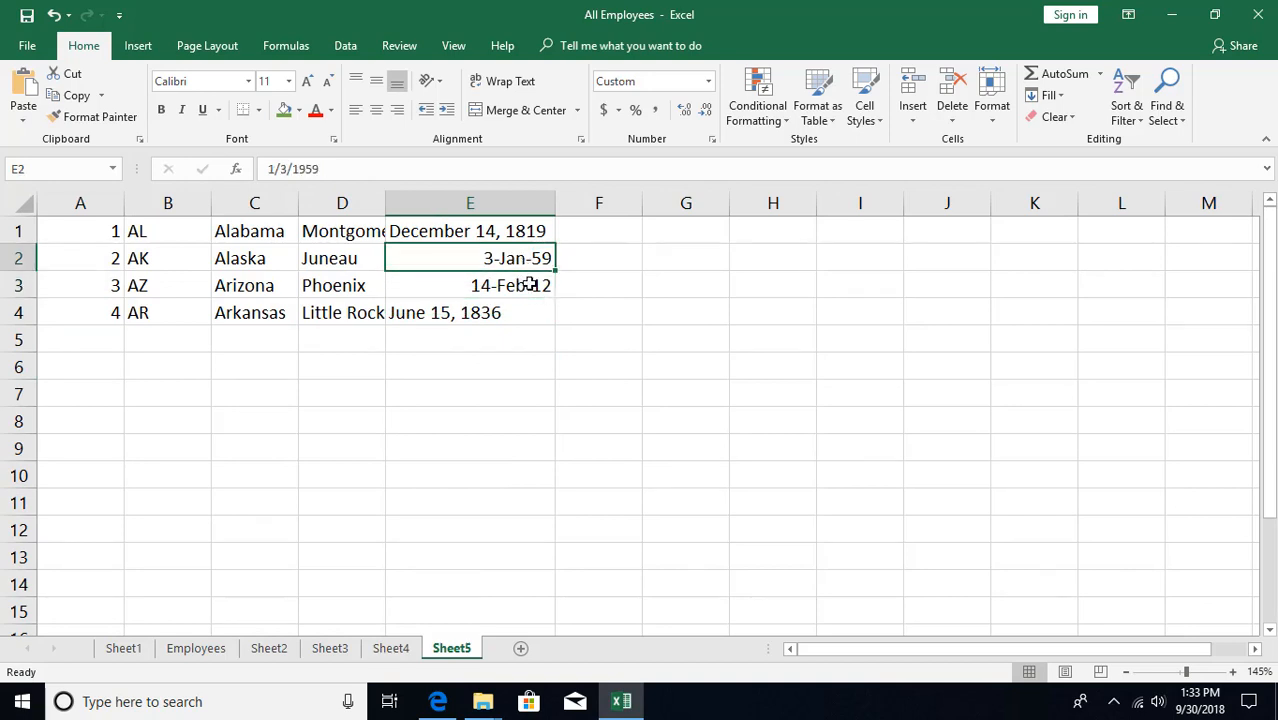
drag(556, 203, 591, 204)
click(551, 238)
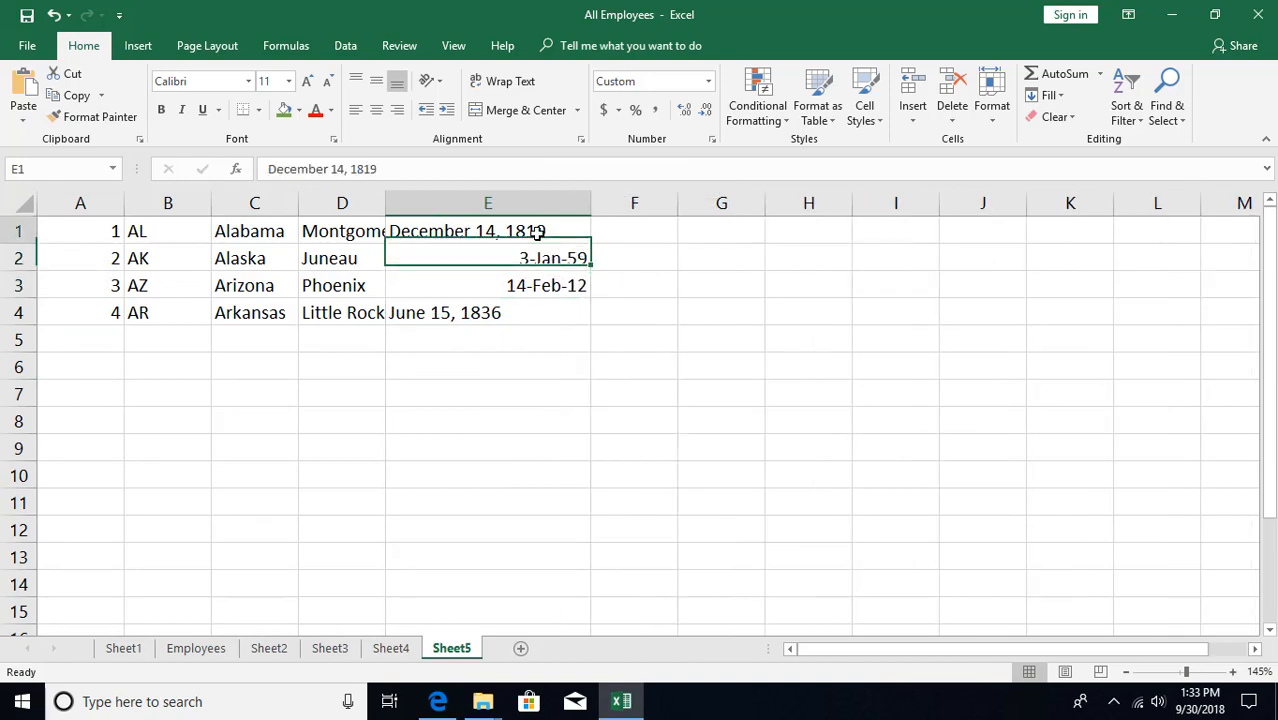
click(494, 318)
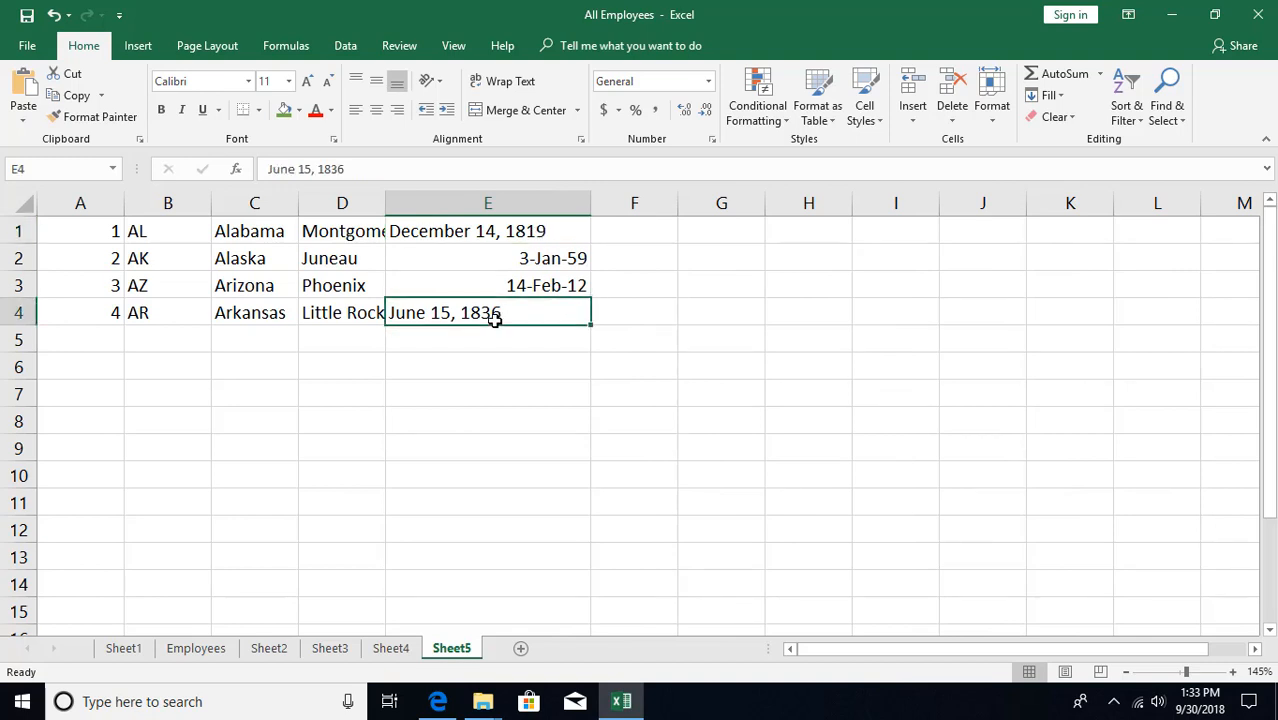
Sort the pasted states by the dates in column E from oldest to newest
click(487, 260)
click(1125, 112)
click(1128, 148)
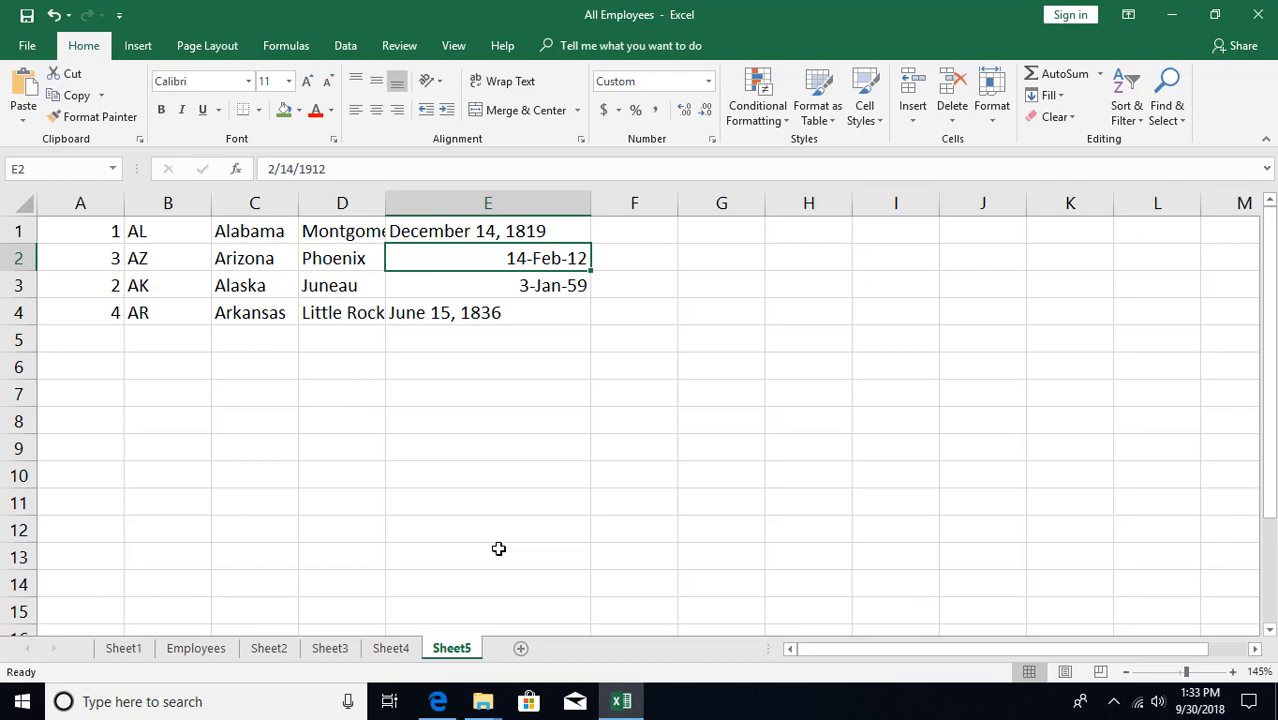
Switch back to Edge and clear the row highlight in the List of U.S. states table
key(alt+Tab)
click(553, 500)
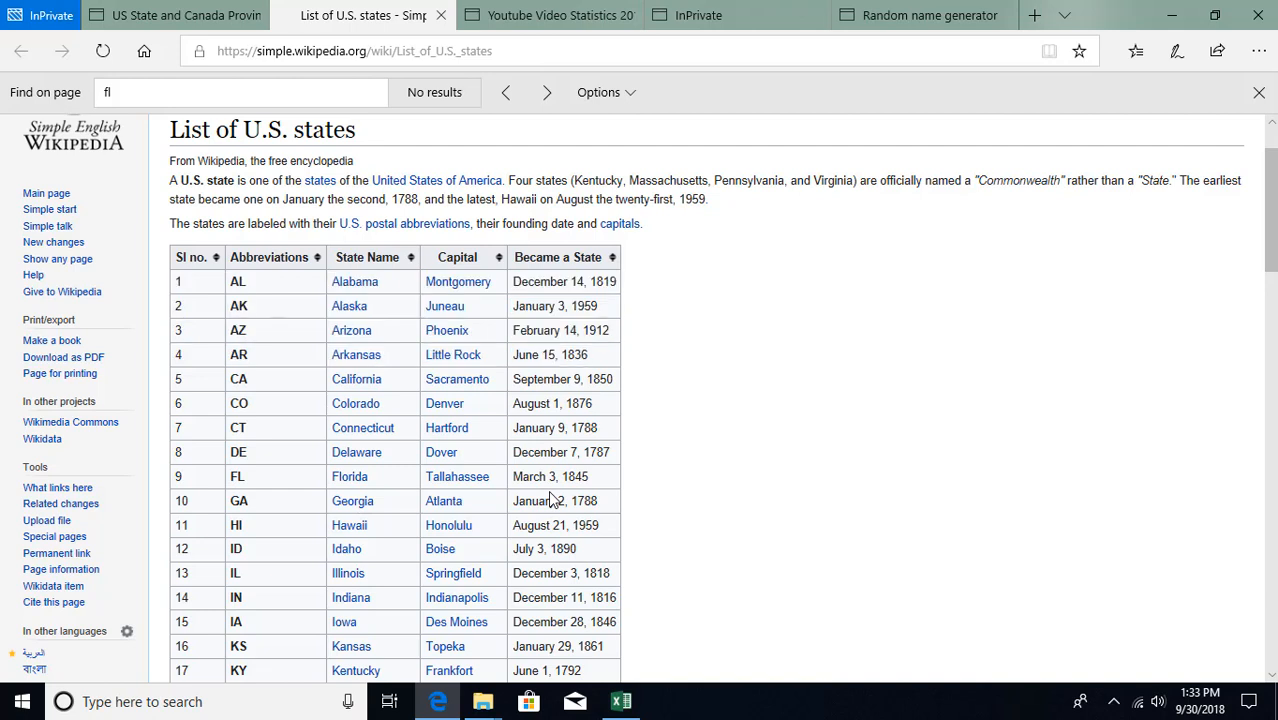